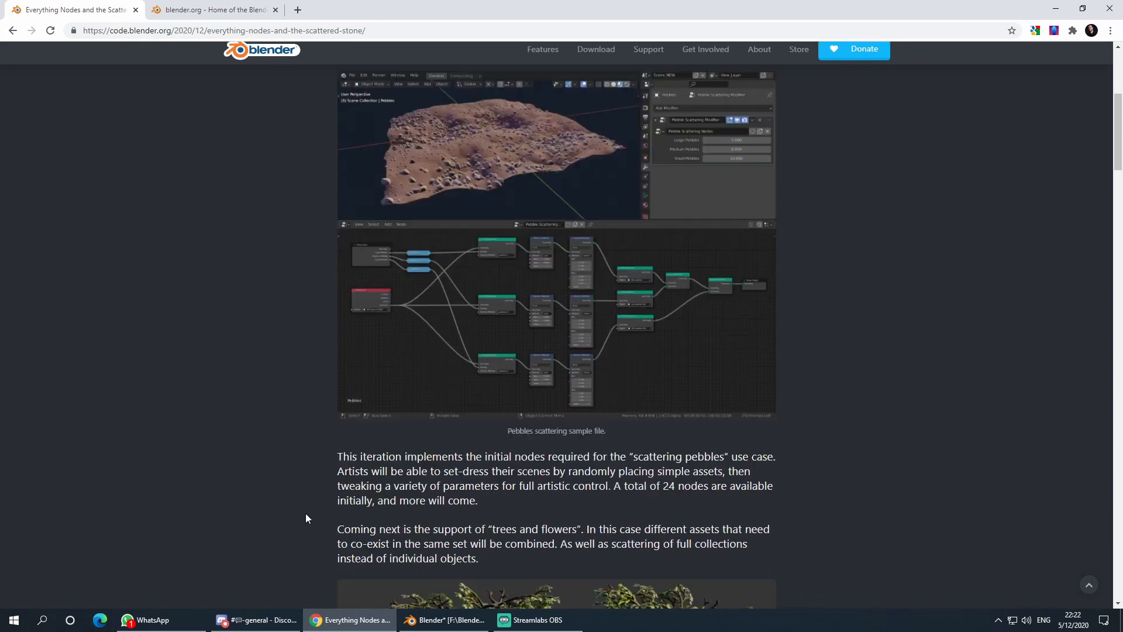
- Scroll up and down through the open web page in Chrome
scroll(304, 511, up, 4)
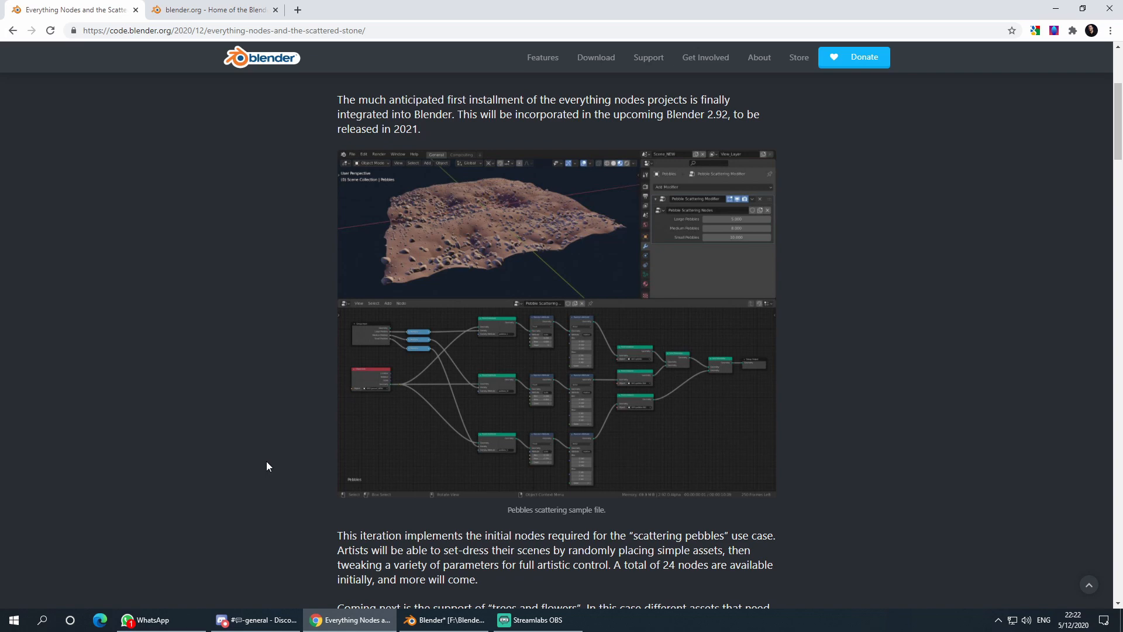
scroll(294, 414, down, 1)
scroll(296, 414, down, 2)
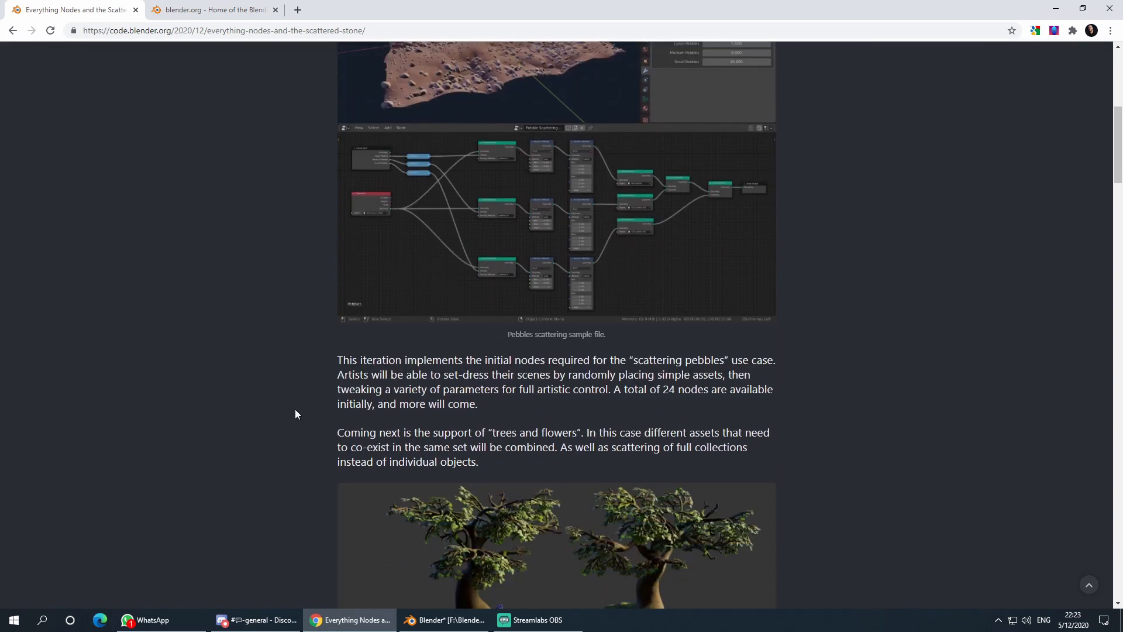
scroll(295, 415, up, 2)
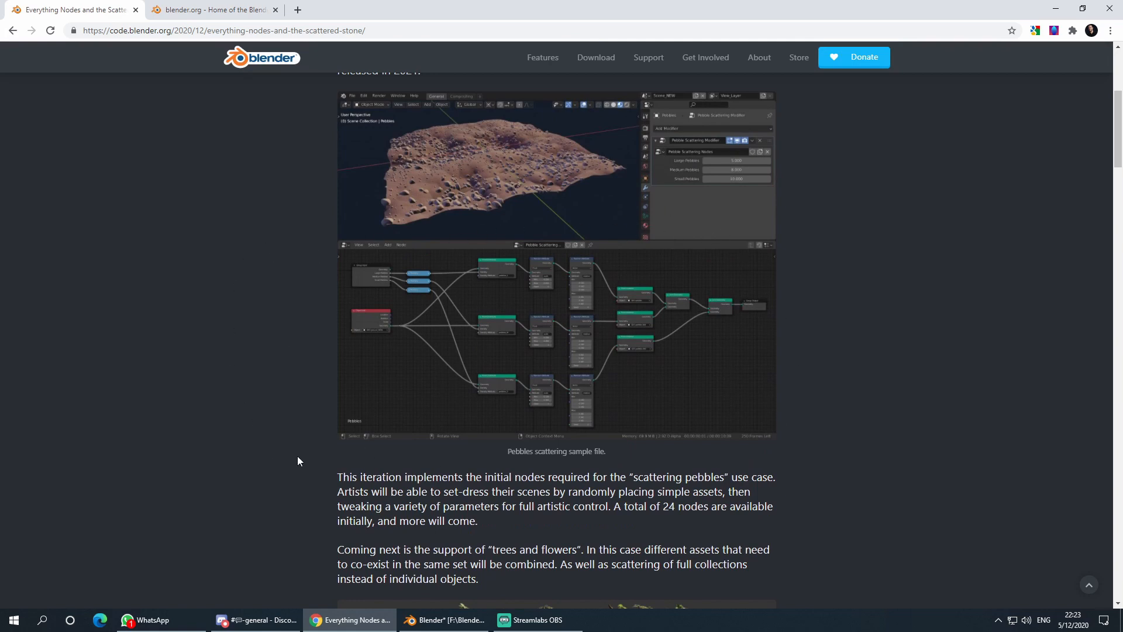
scroll(286, 439, up, 2)
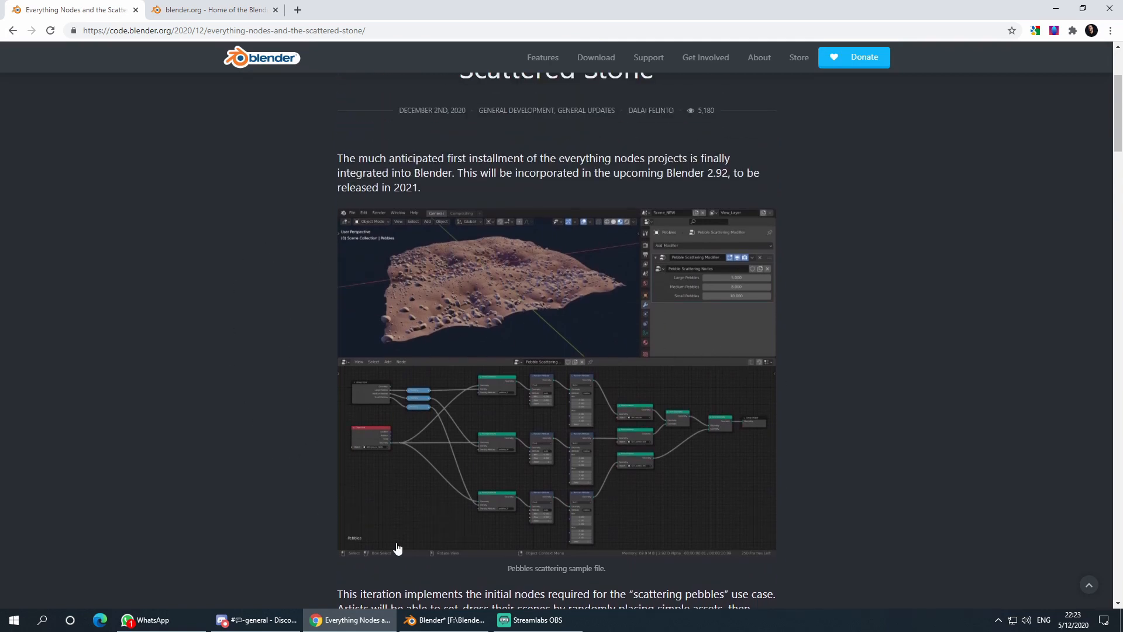
scroll(404, 497, down, 3)
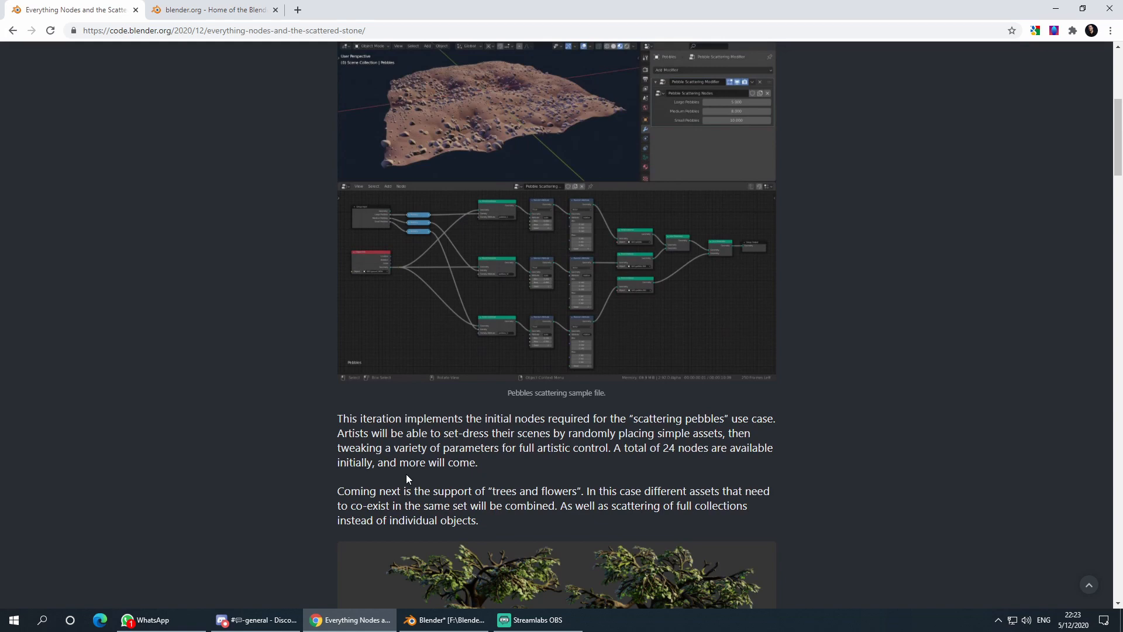
scroll(315, 406, up, 4)
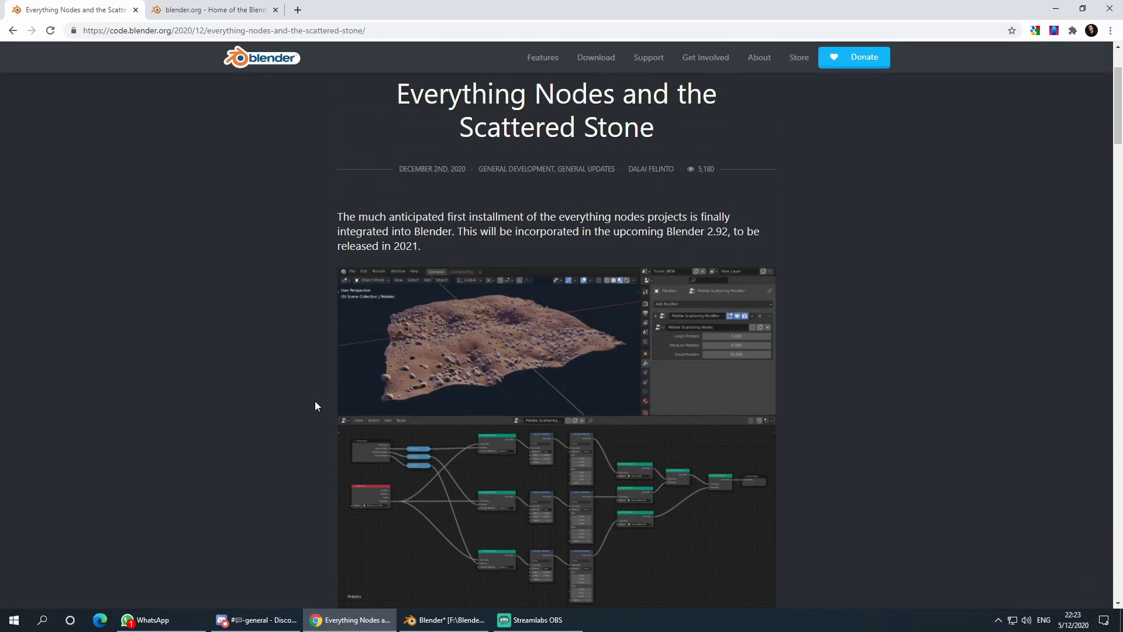
scroll(315, 404, down, 2)
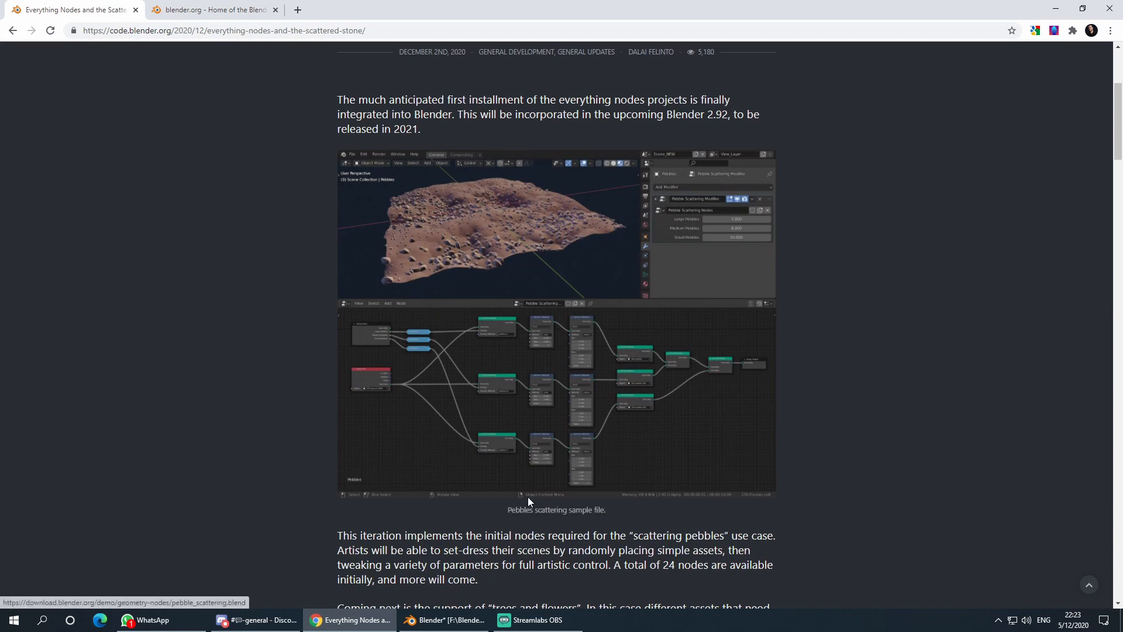
scroll(289, 413, down, 2)
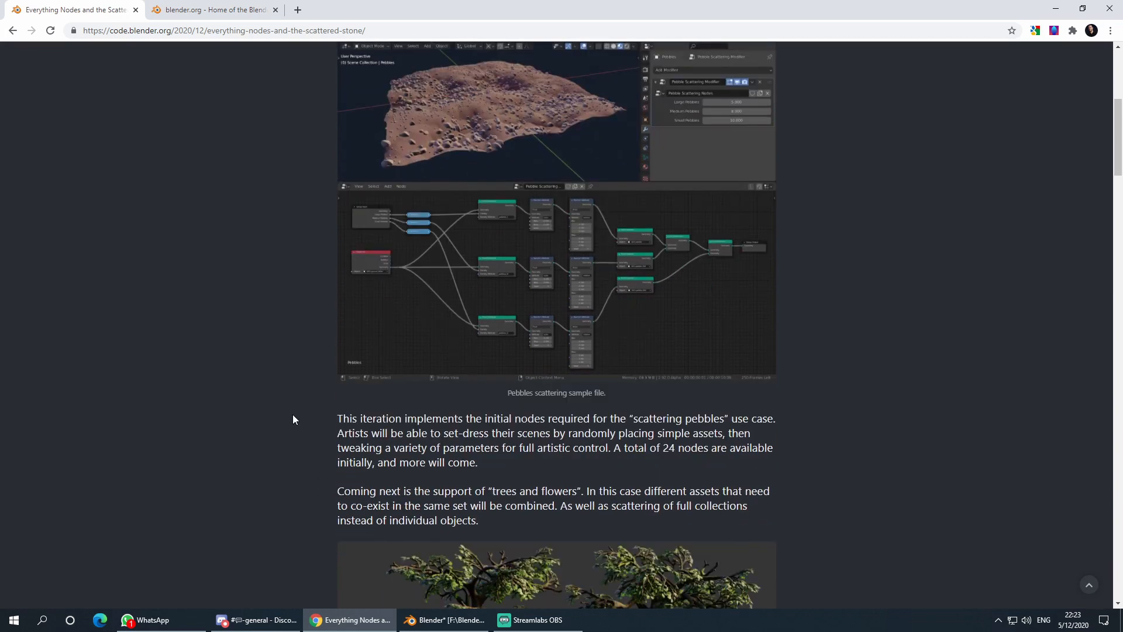
scroll(301, 417, up, 2)
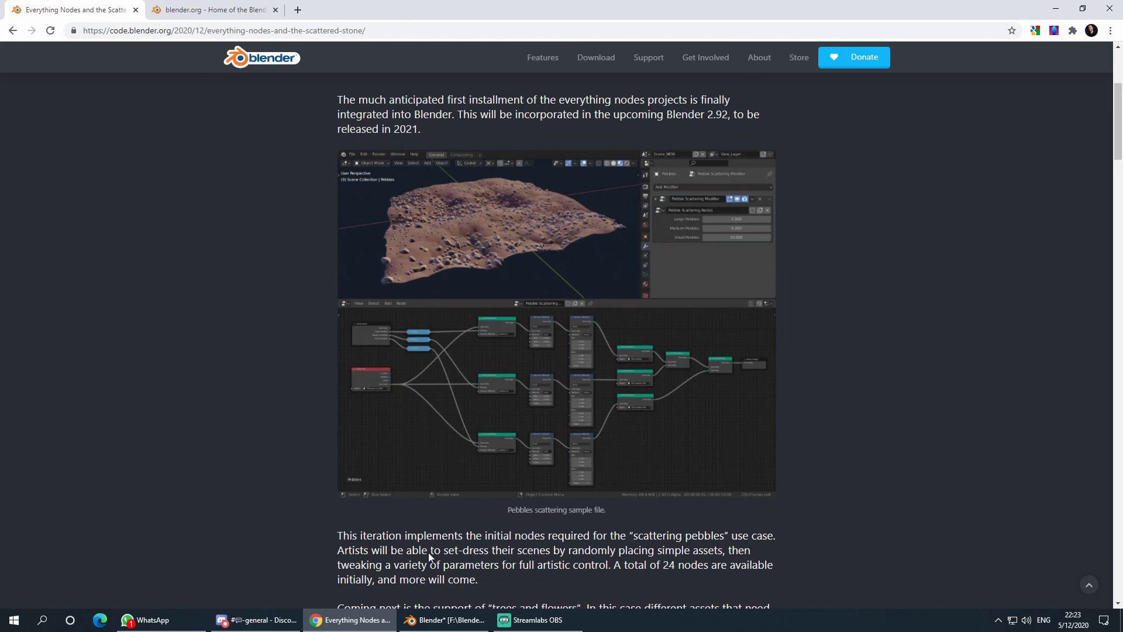
scroll(315, 458, down, 2)
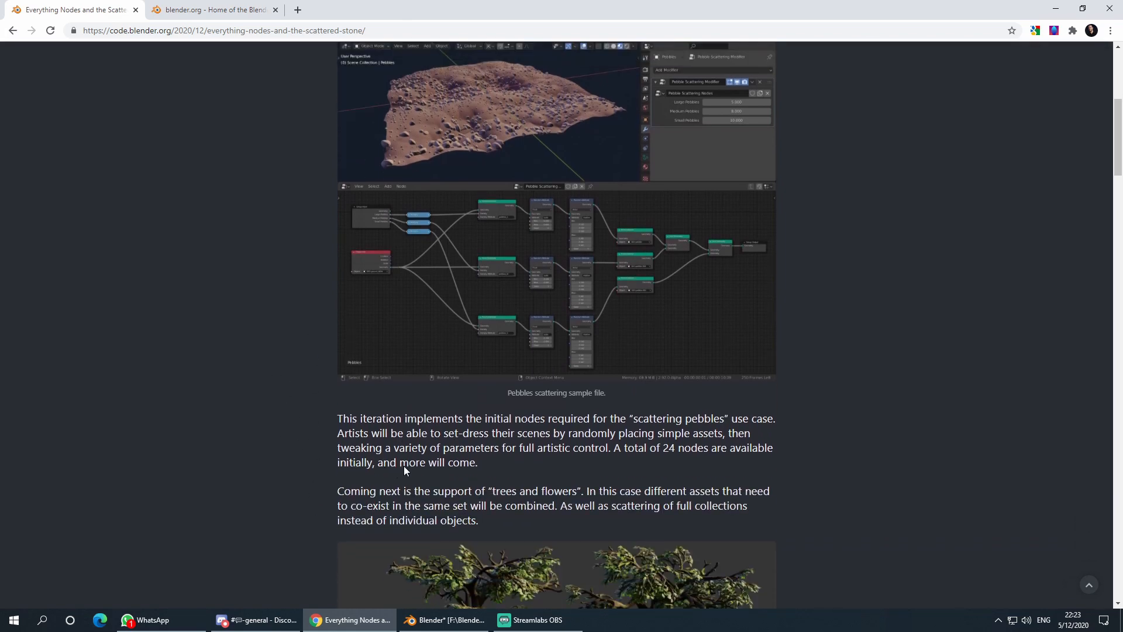
scroll(300, 445, up, 3)
scroll(300, 446, down, 2)
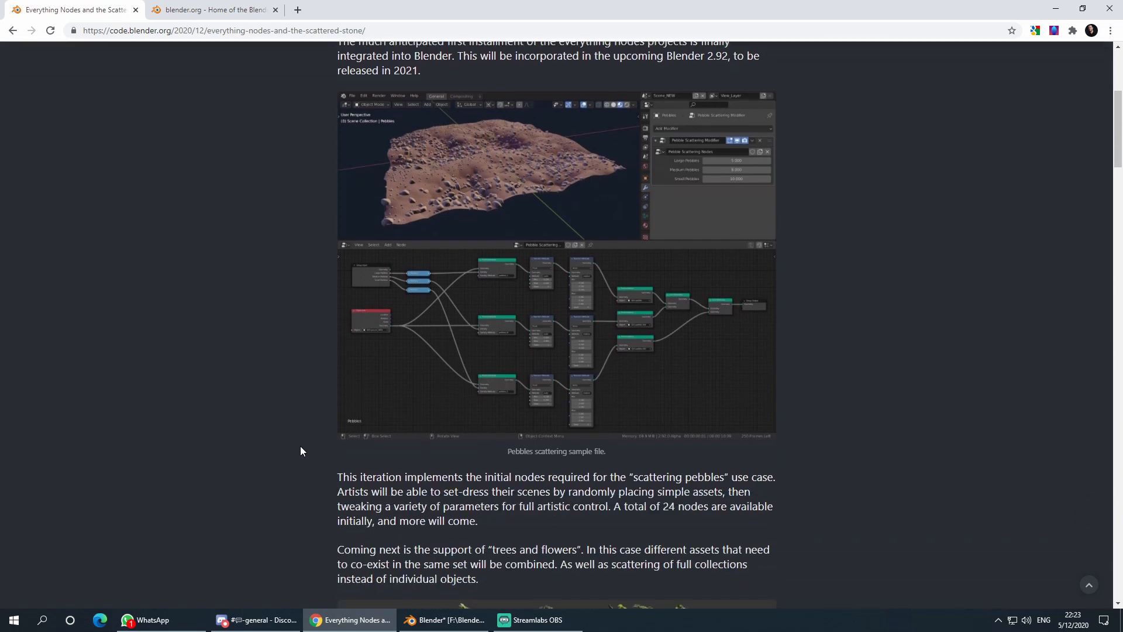
scroll(300, 446, down, 2)
scroll(301, 446, up, 4)
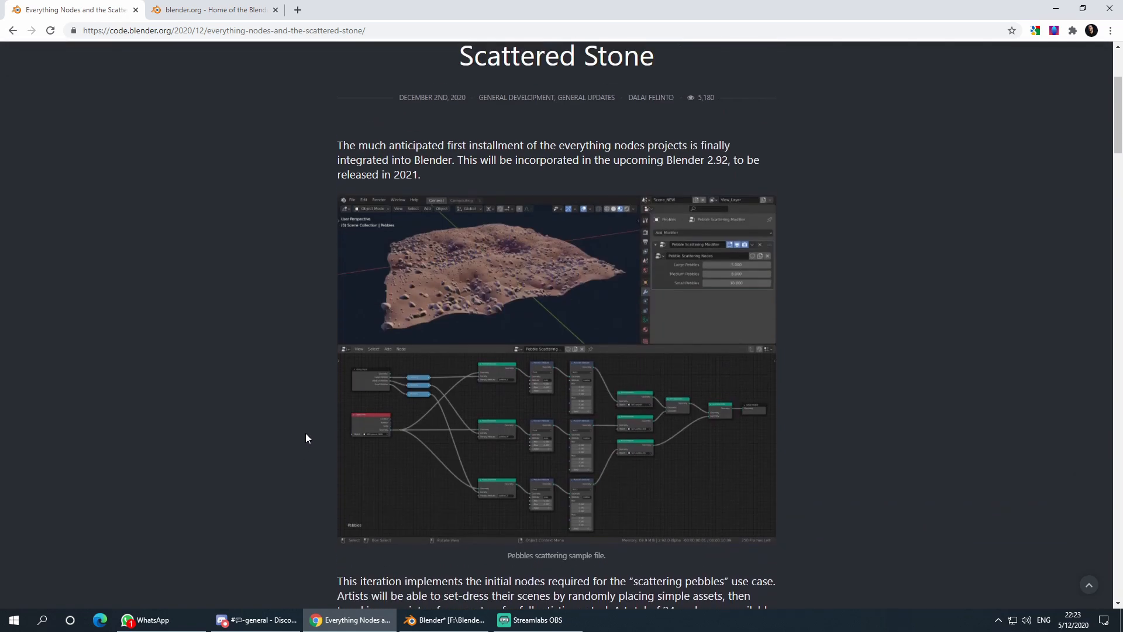
scroll(305, 413, down, 3)
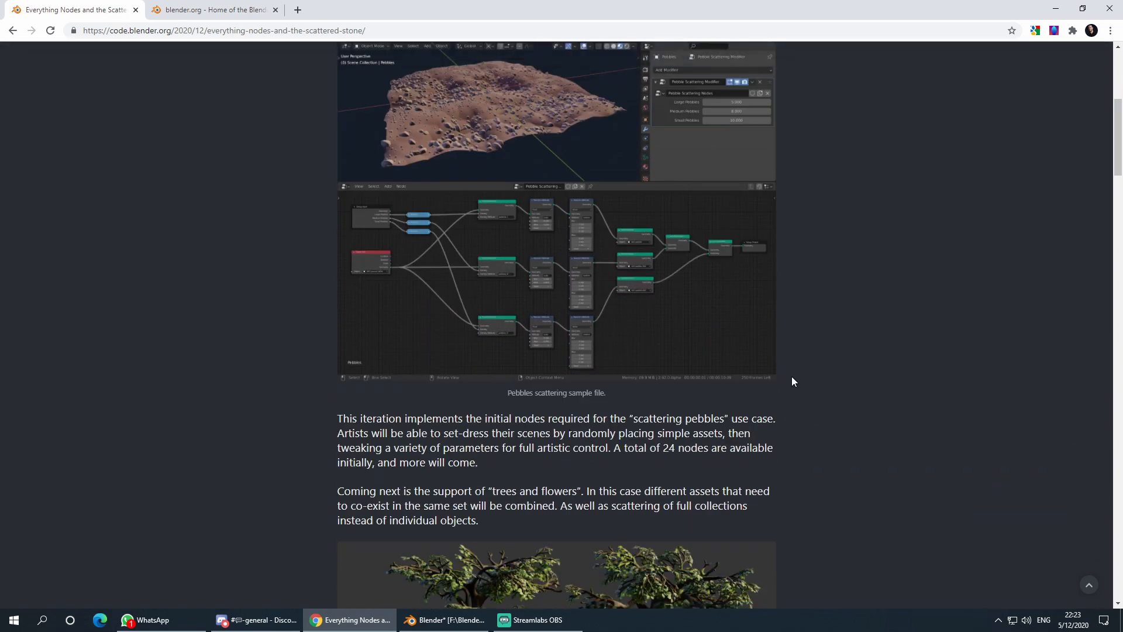
scroll(334, 416, up, 2)
scroll(311, 425, down, 1)
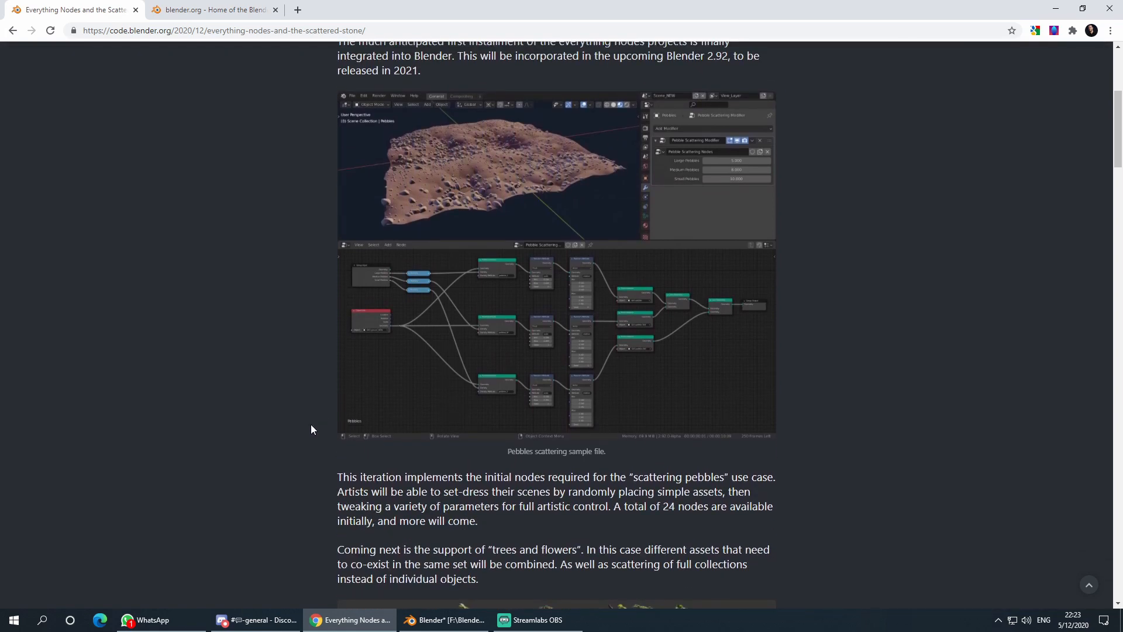
scroll(311, 429, up, 2)
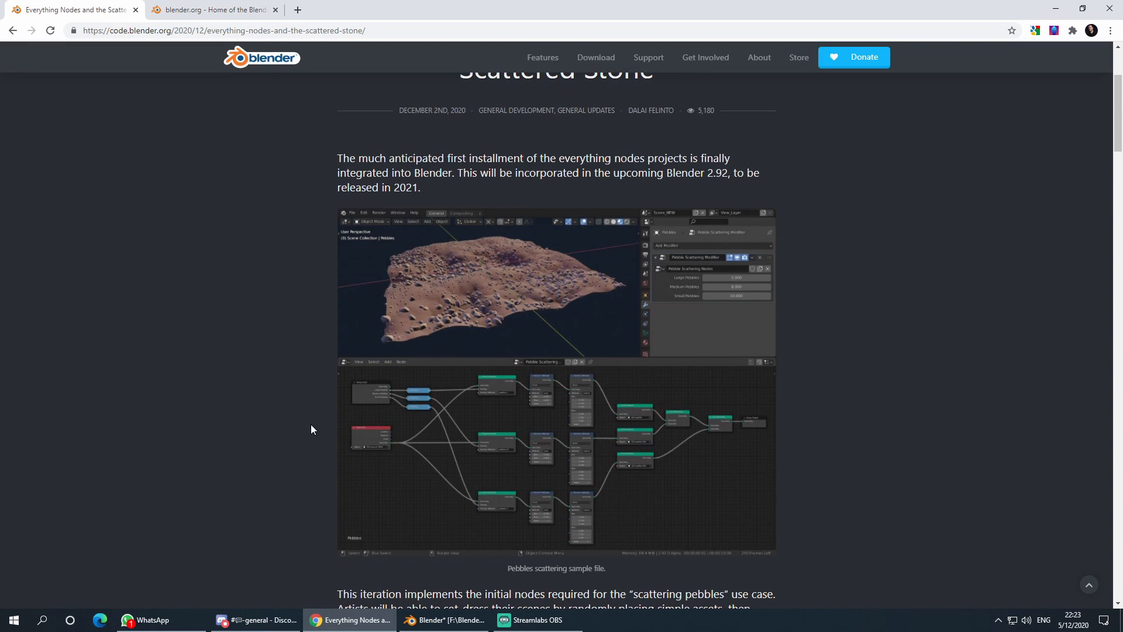
scroll(310, 429, down, 2)
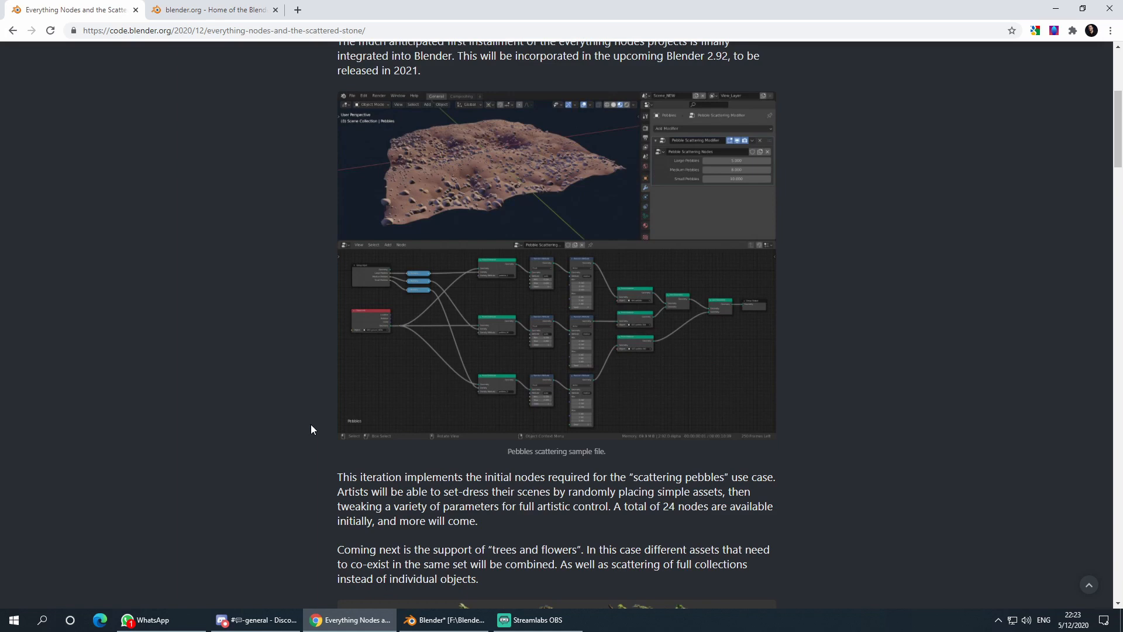
scroll(310, 425, down, 5)
scroll(310, 428, up, 6)
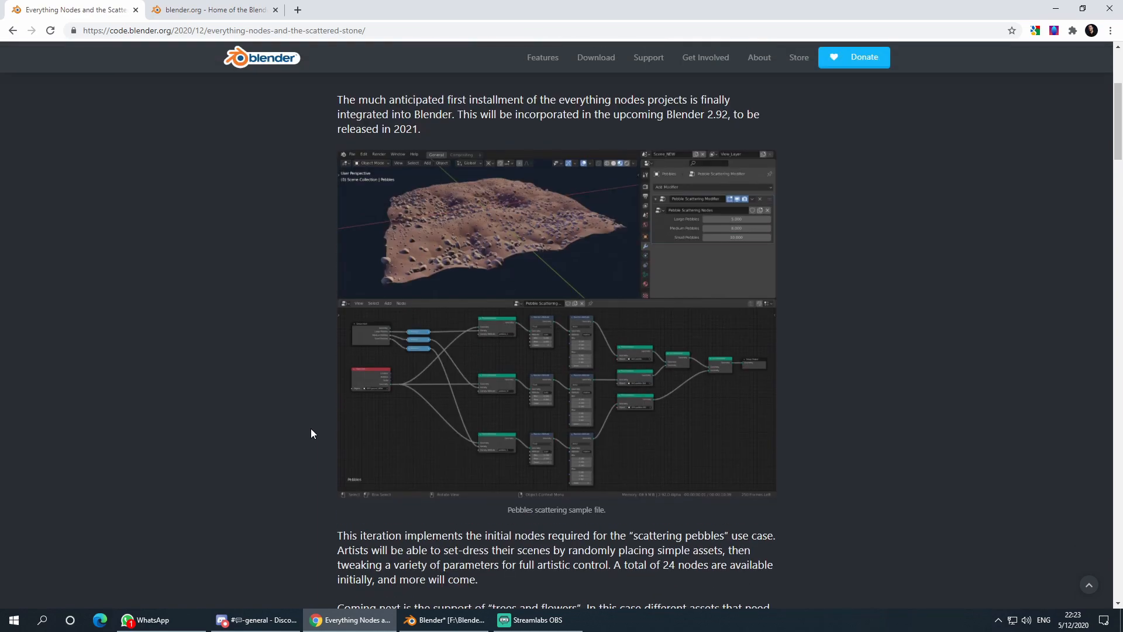
scroll(311, 433, down, 3)
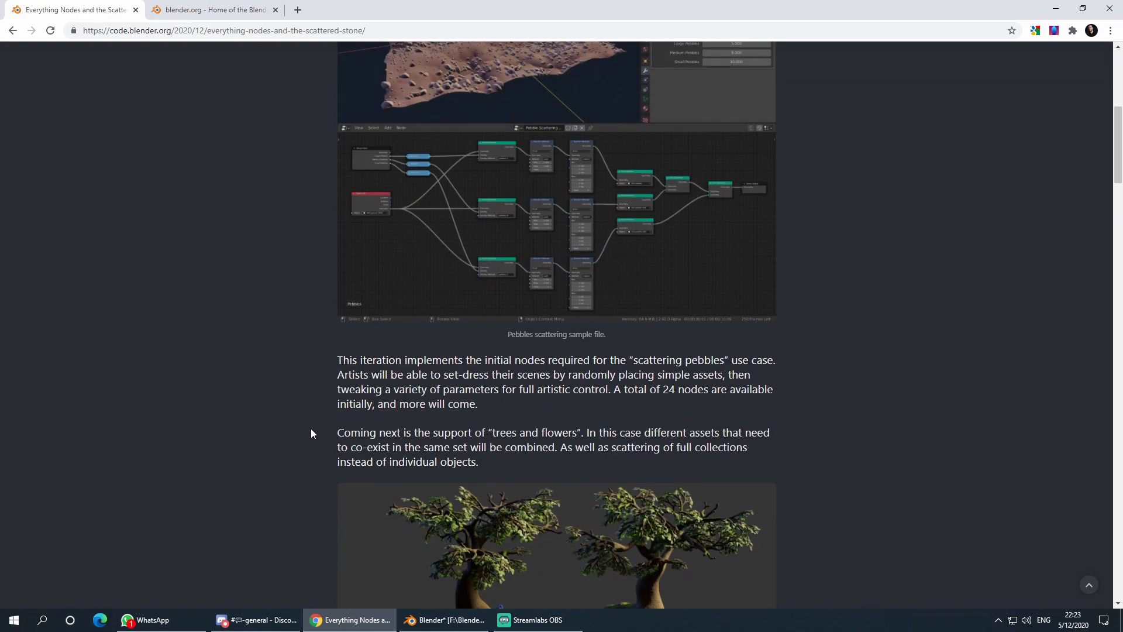
scroll(311, 433, up, 3)
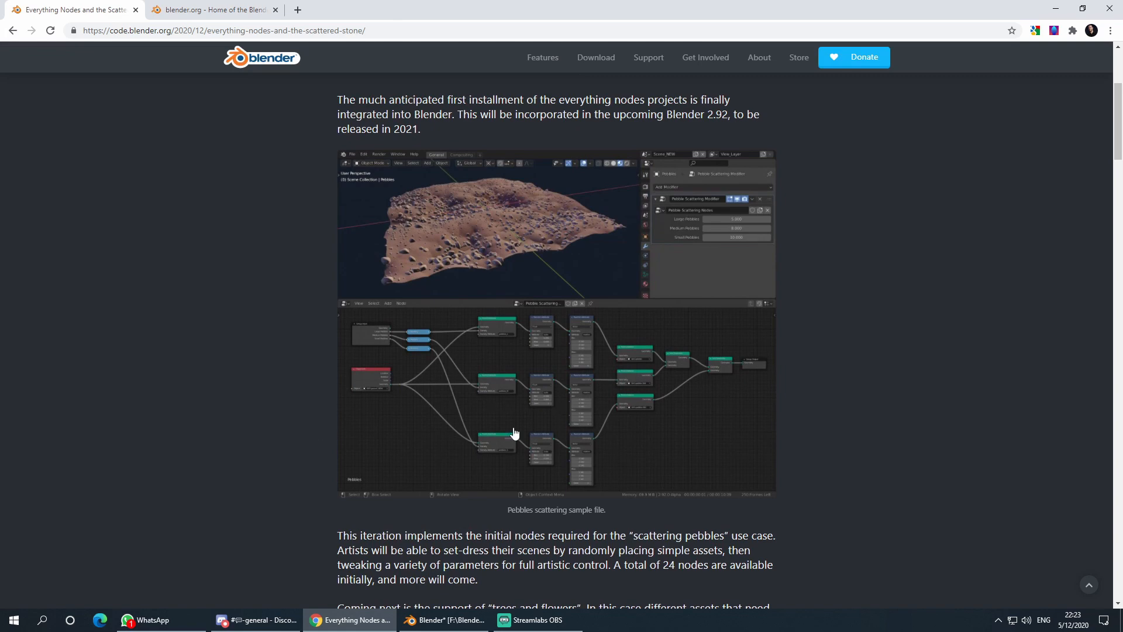
scroll(282, 509, down, 3)
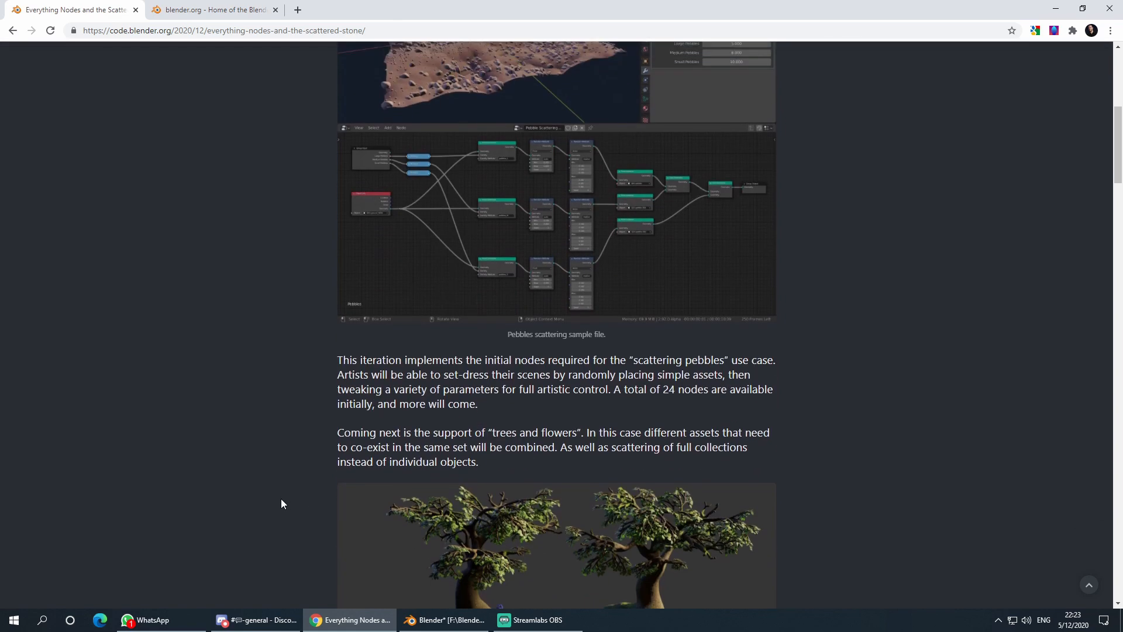
scroll(281, 503, up, 4)
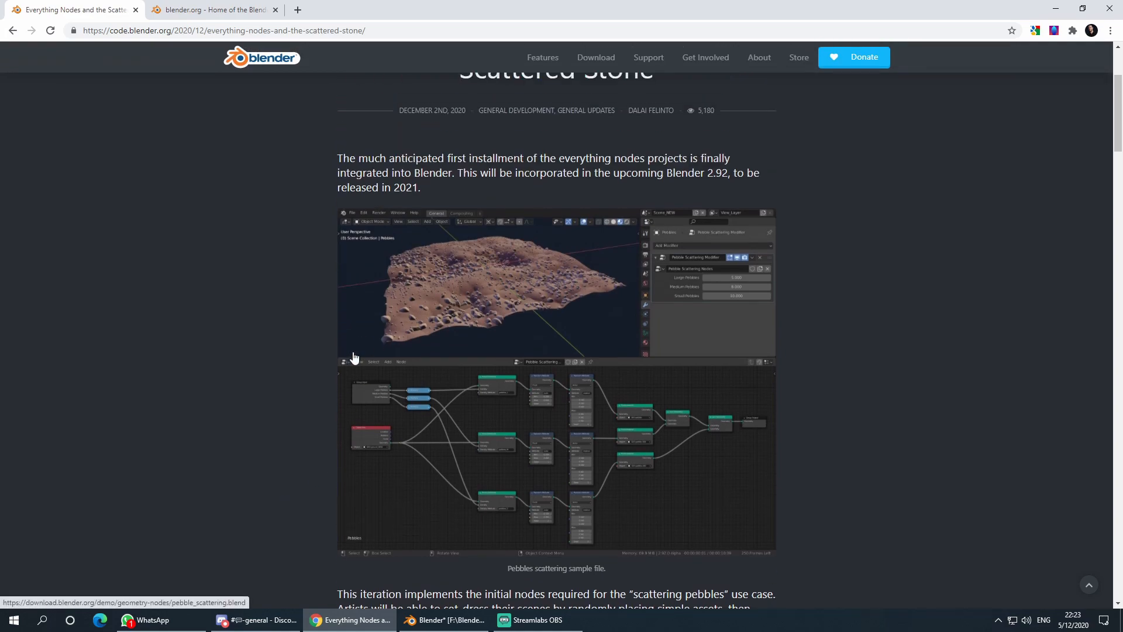
scroll(314, 447, down, 5)
scroll(319, 445, up, 3)
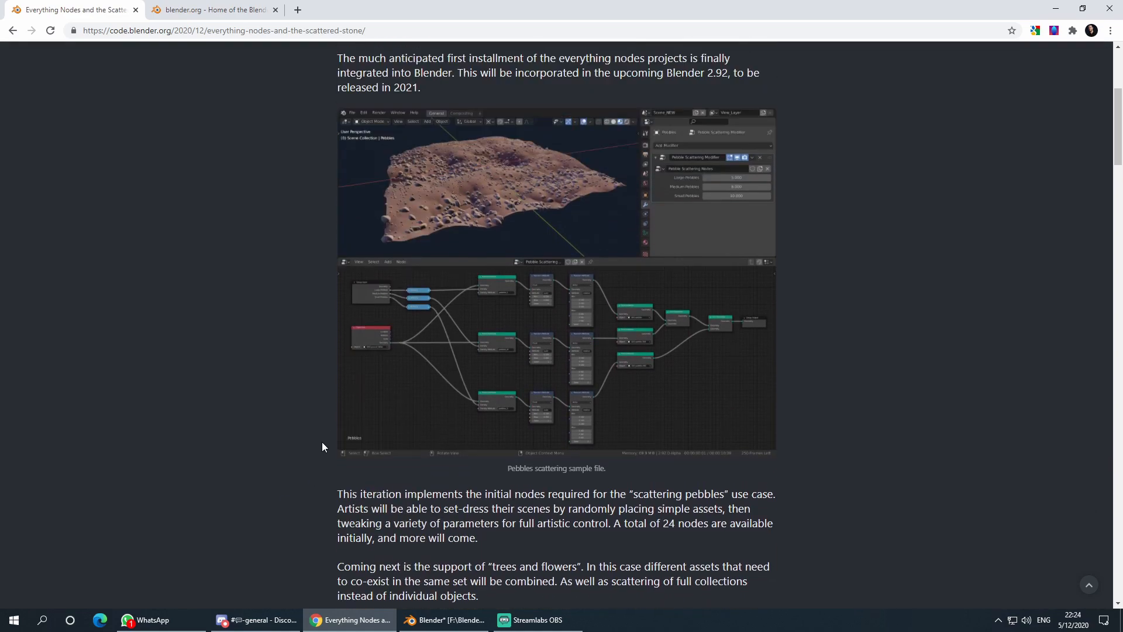
scroll(322, 446, up, 3)
scroll(324, 444, down, 6)
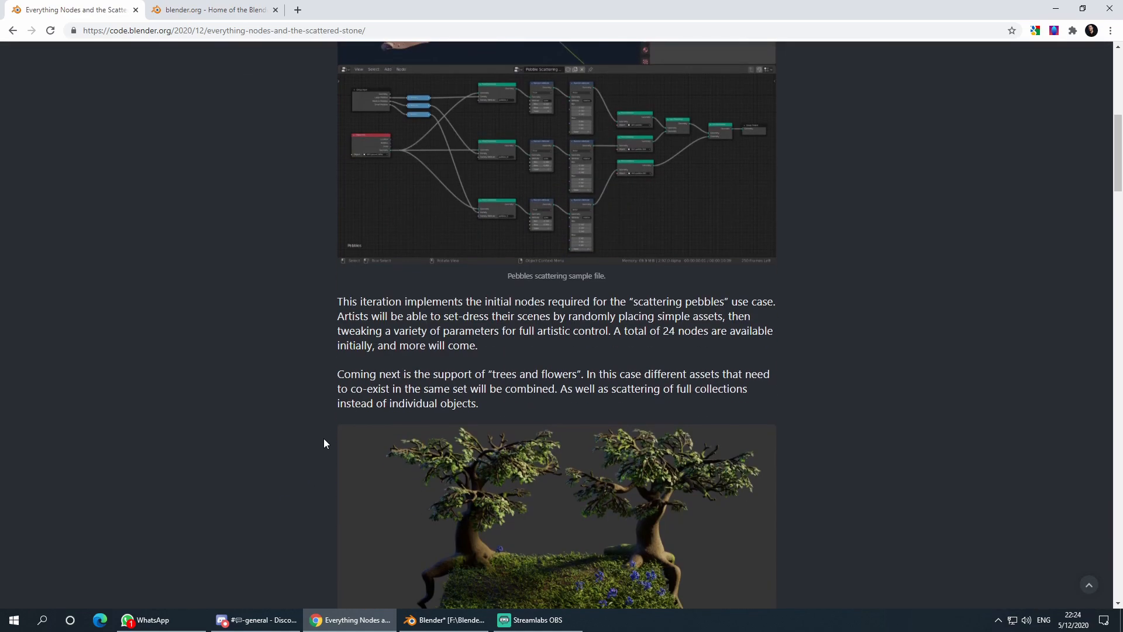
scroll(325, 443, up, 3)
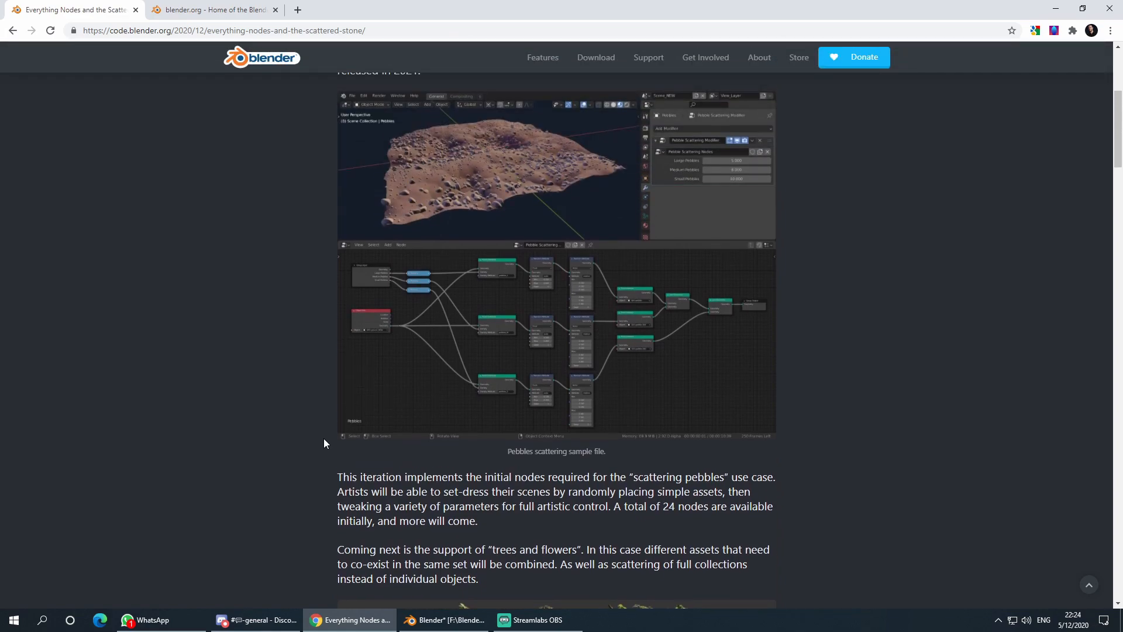
scroll(324, 444, down, 3)
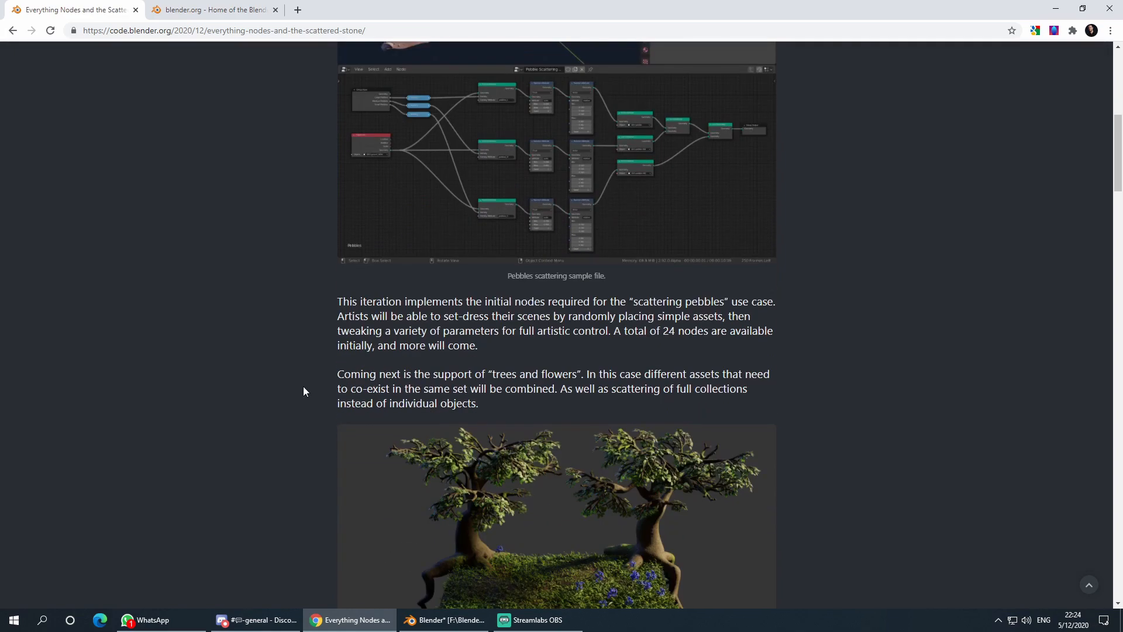
scroll(302, 385, up, 8)
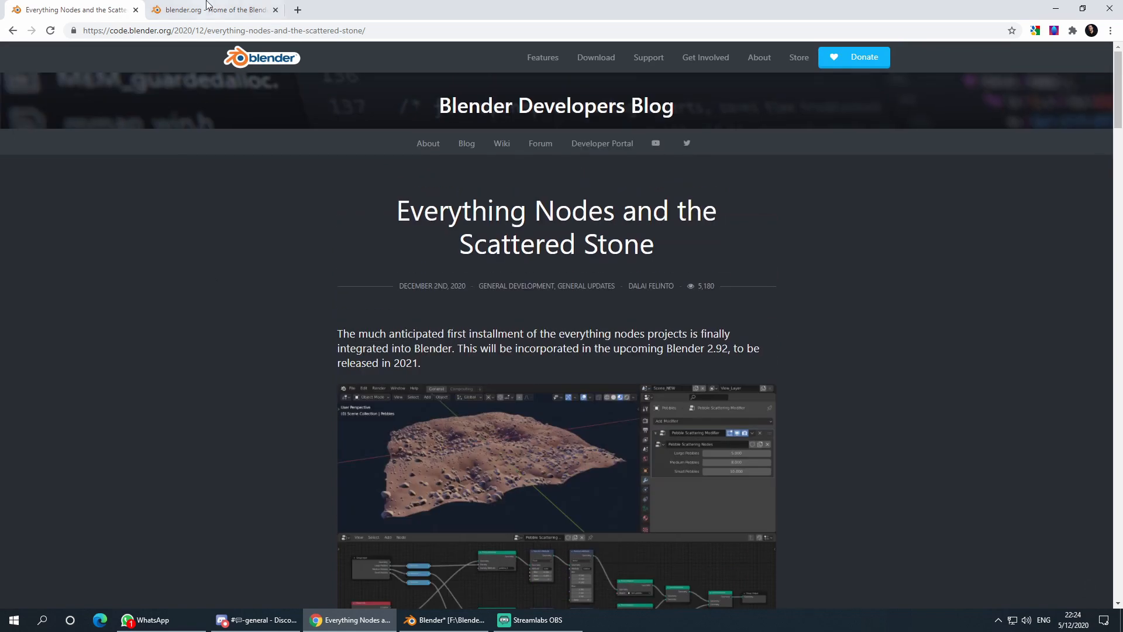
- Go from the blender.org home page to Download, then to Blender Experimental daily builds
click(187, 10)
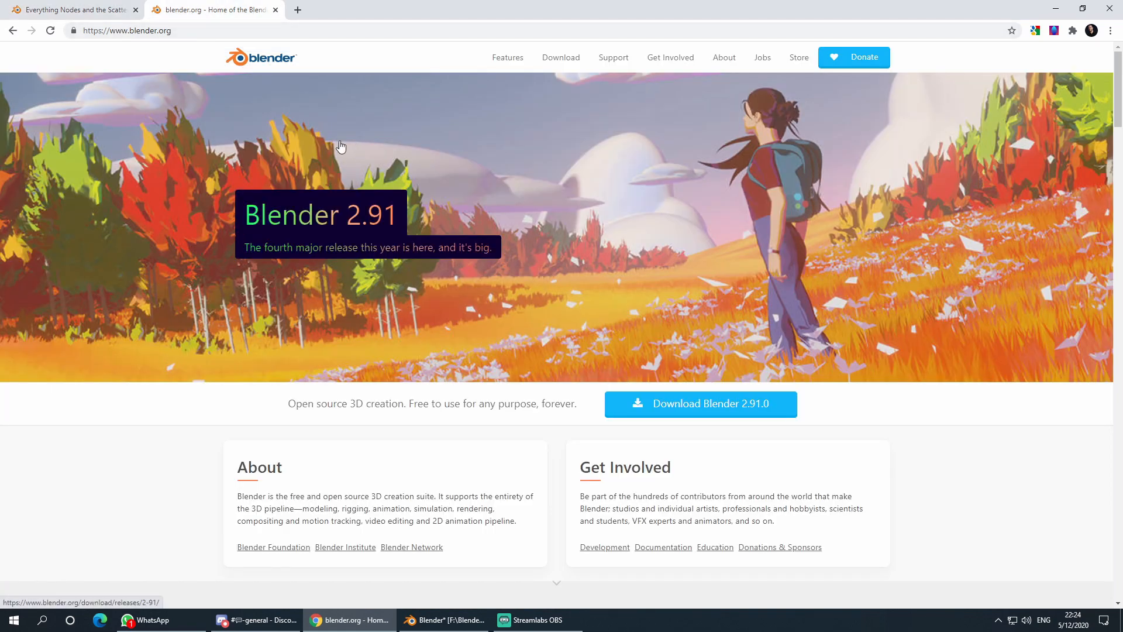
click(560, 58)
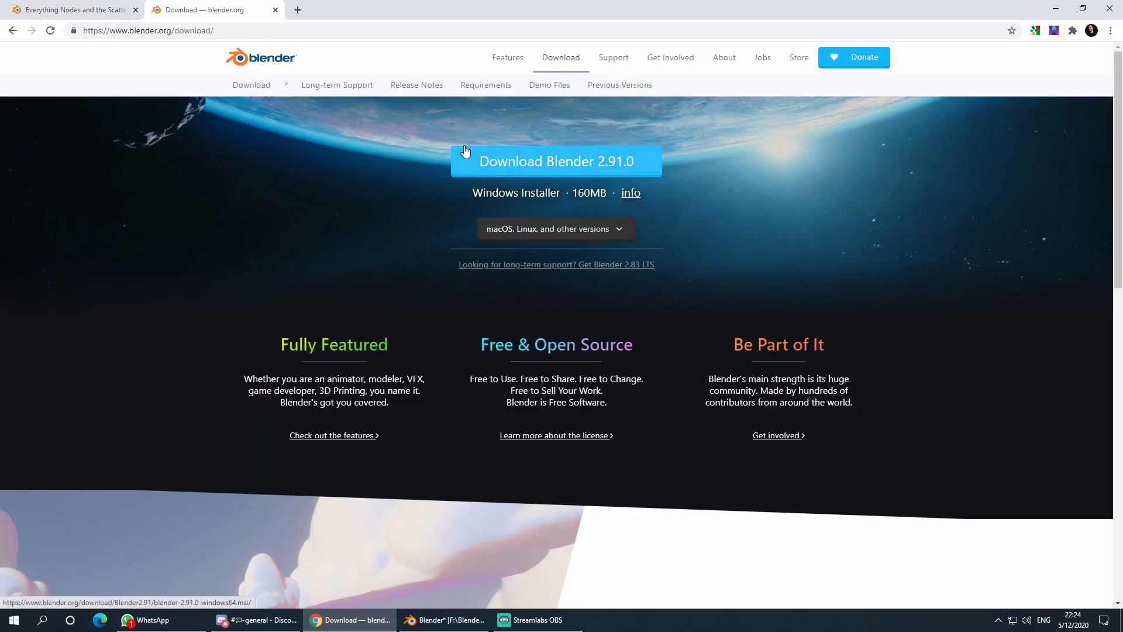
scroll(359, 221, down, 12)
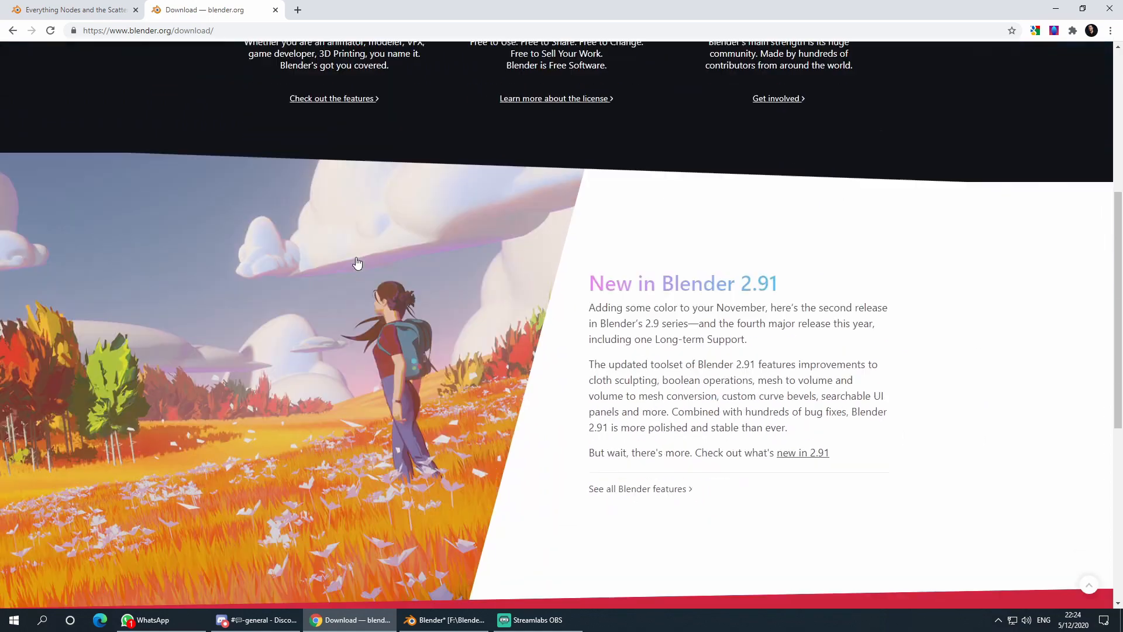
scroll(345, 278, down, 2)
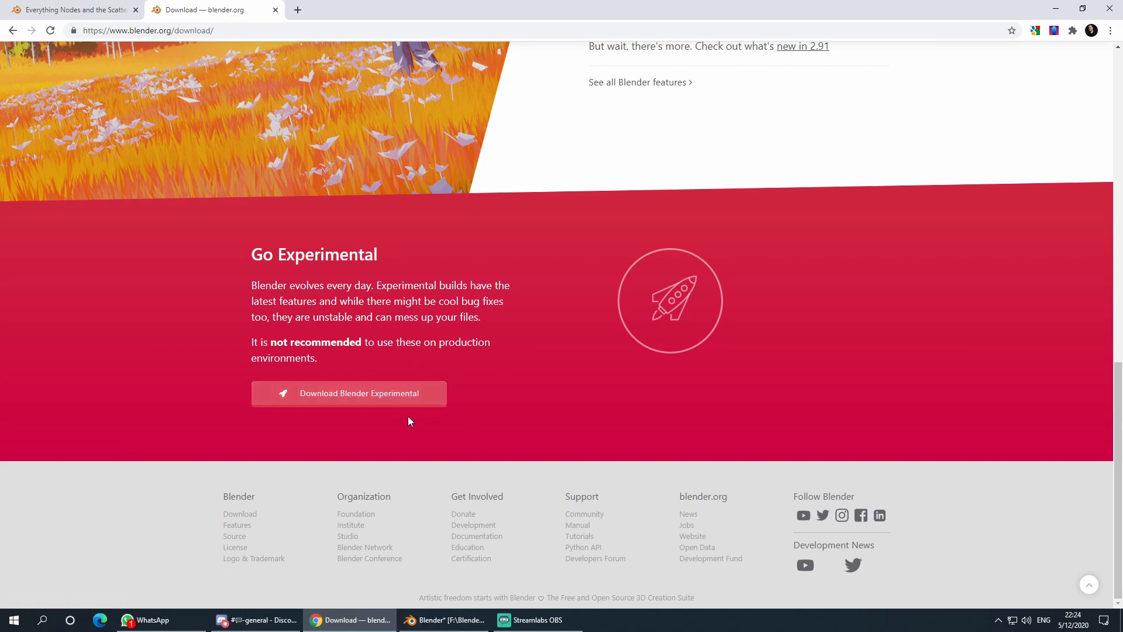
click(366, 395)
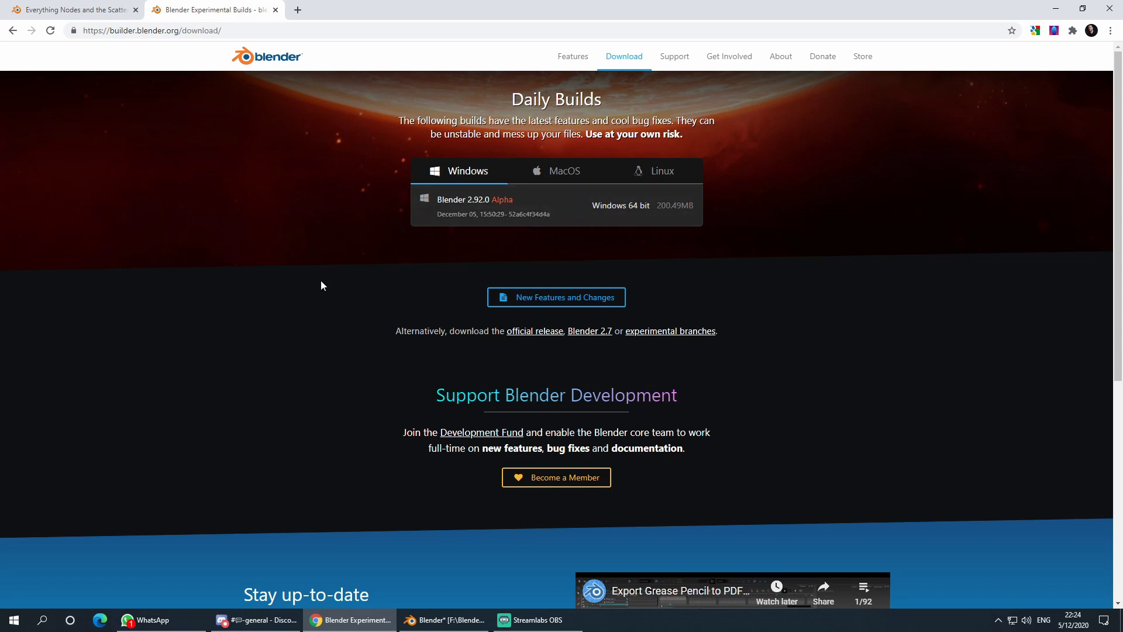
- Look over the Blender 2.92.0 Alpha builds list, then switch back to the Blender grass scene
scroll(277, 295, down, 3)
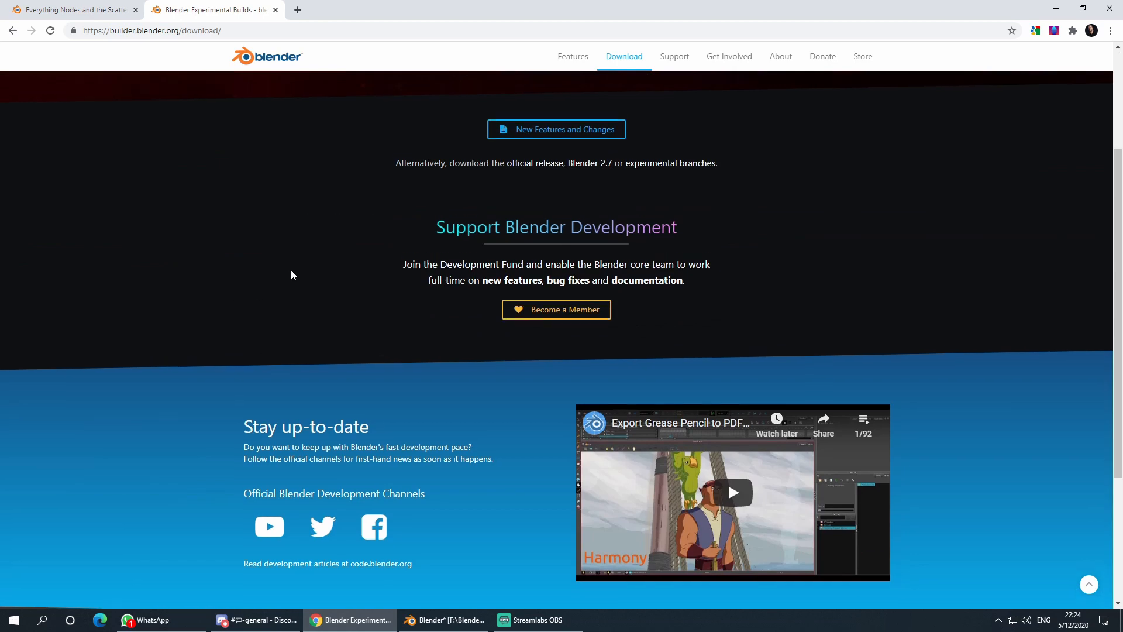
scroll(293, 275, up, 3)
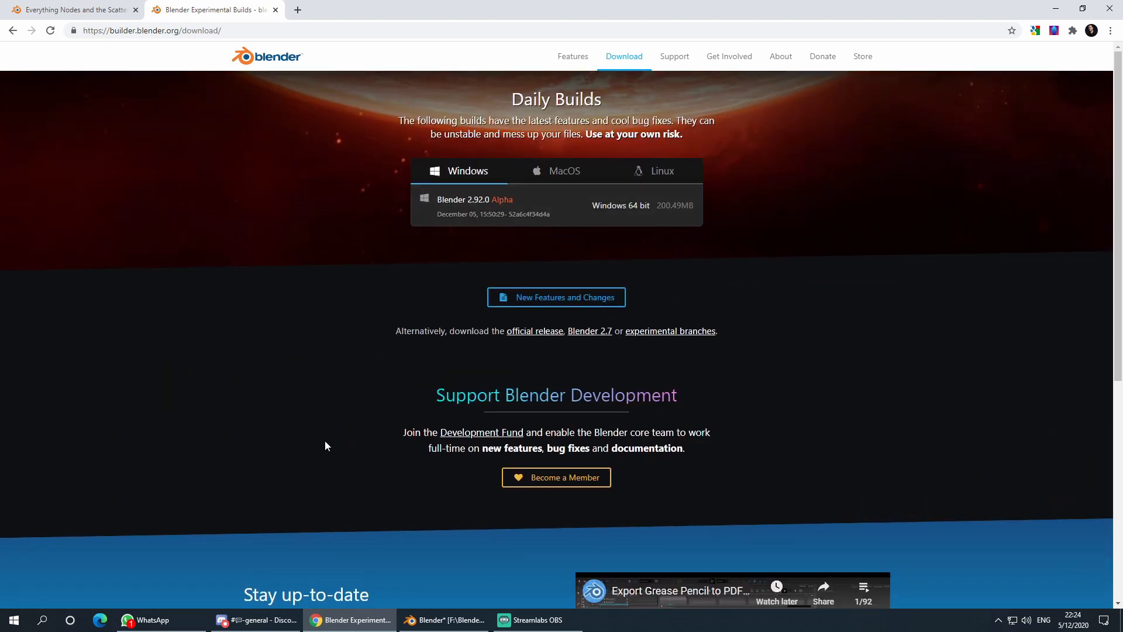
click(444, 619)
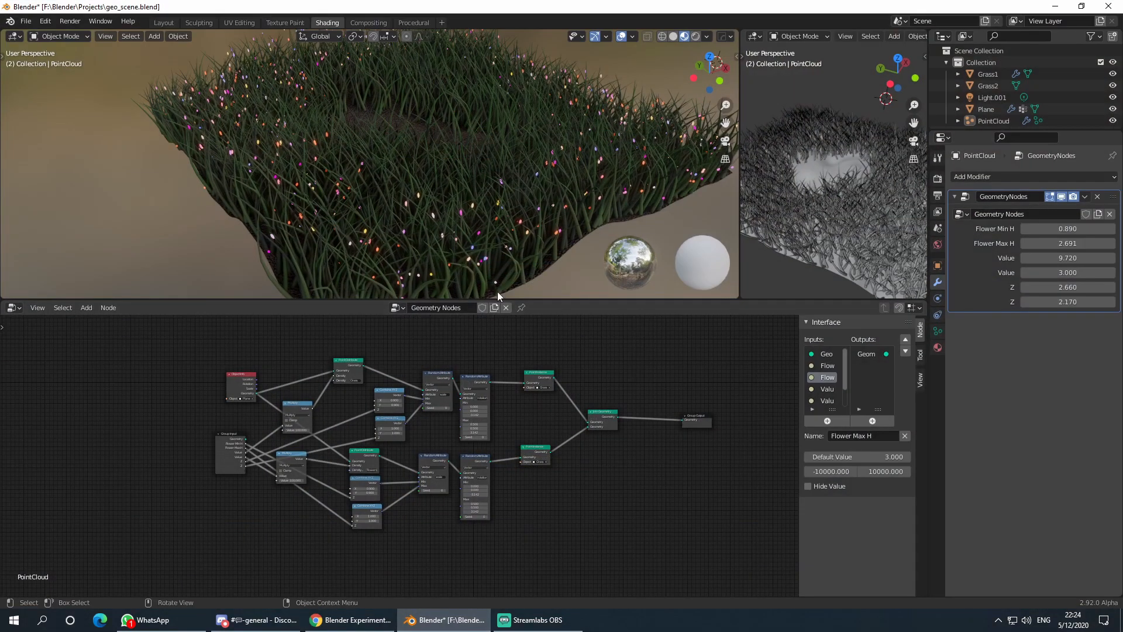
scroll(508, 171, down, 4)
middle_drag(498, 198, 417, 193)
scroll(451, 185, up, 5)
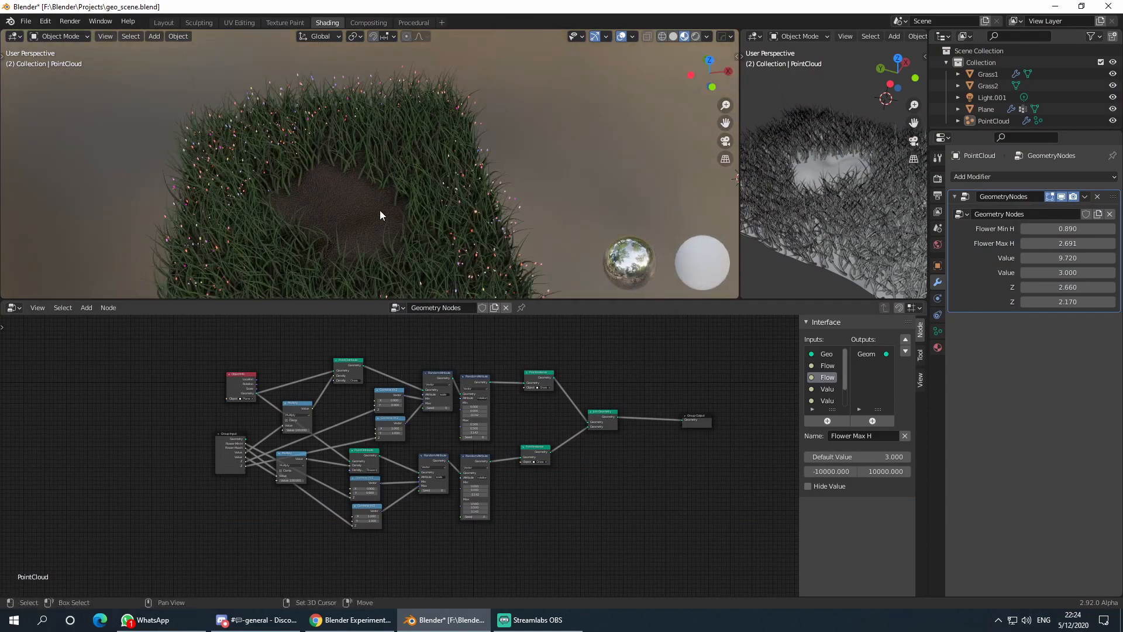
scroll(383, 199, up, 3)
key(alt+Tab)
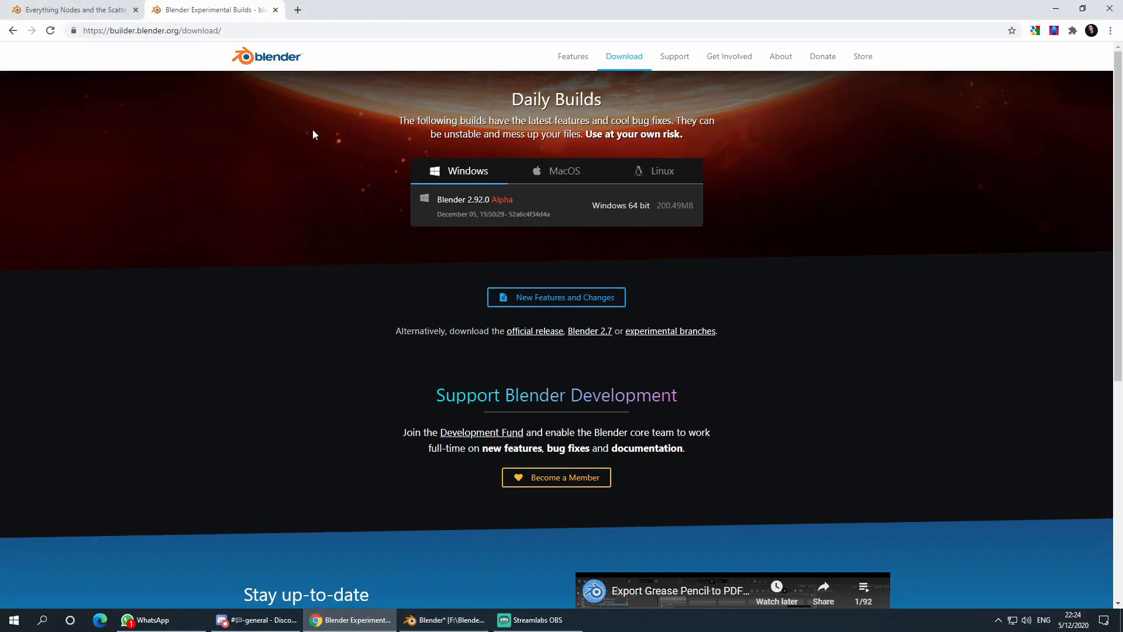
click(94, 7)
click(205, 8)
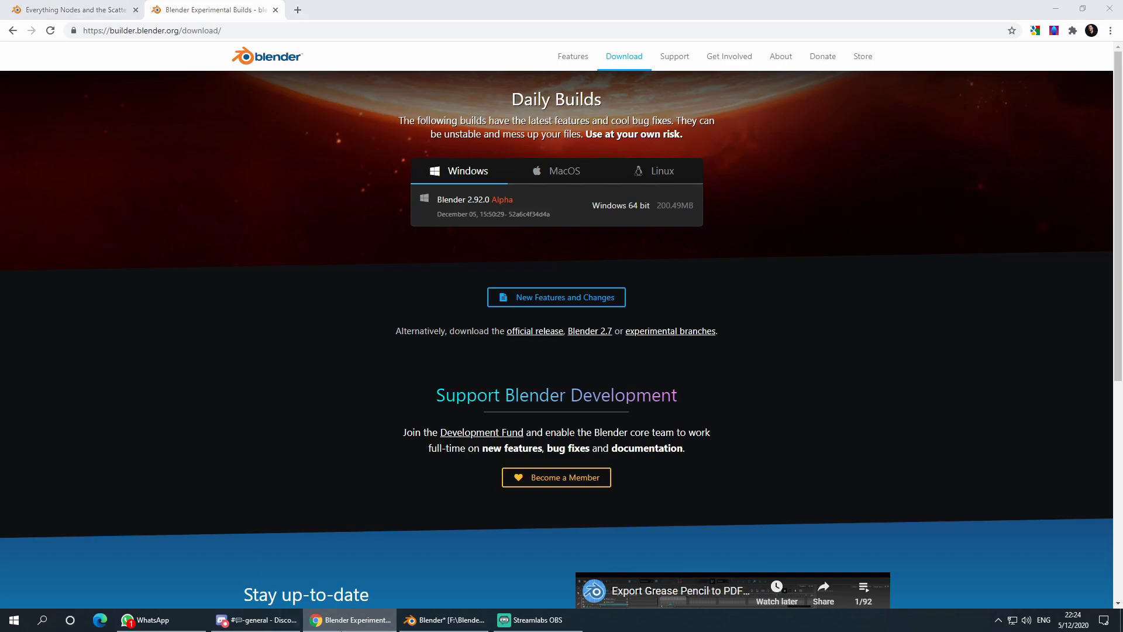
click(342, 626)
click(342, 623)
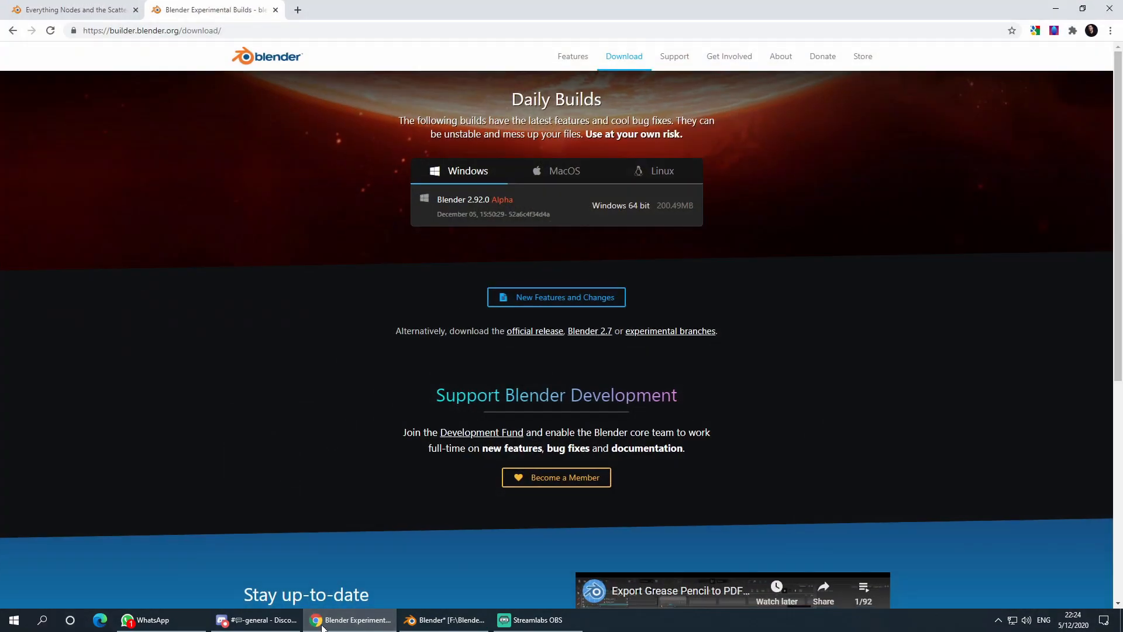
click(351, 620)
scroll(267, 200, down, 6)
middle_drag(342, 201, 500, 146)
scroll(398, 198, up, 5)
scroll(498, 147, down, 3)
scroll(402, 202, down, 2)
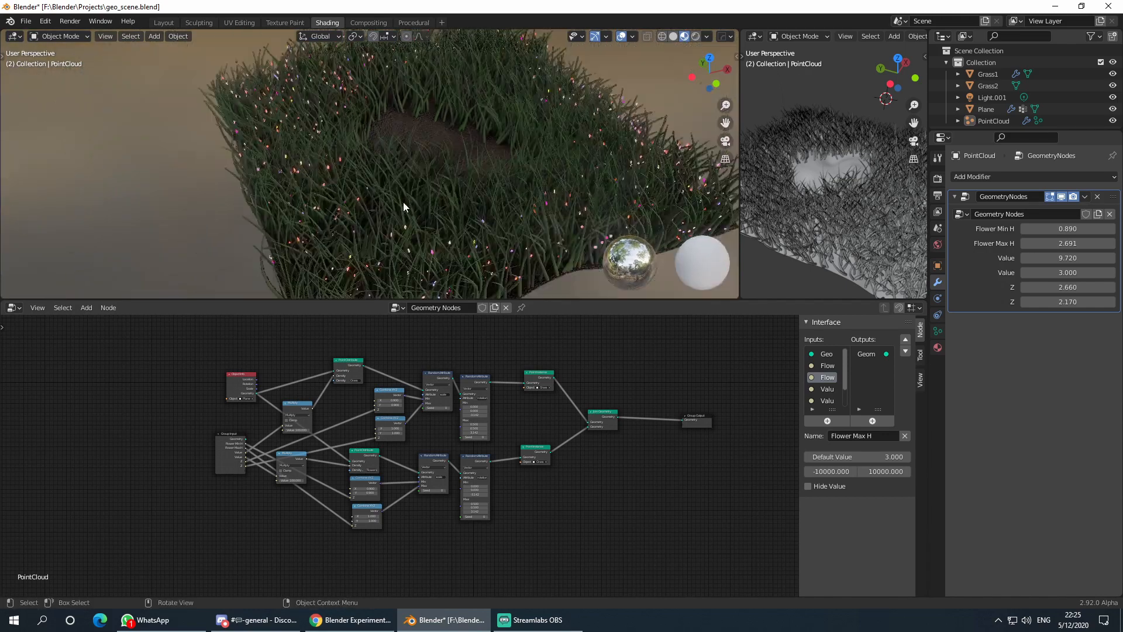
middle_drag(493, 248, 480, 222)
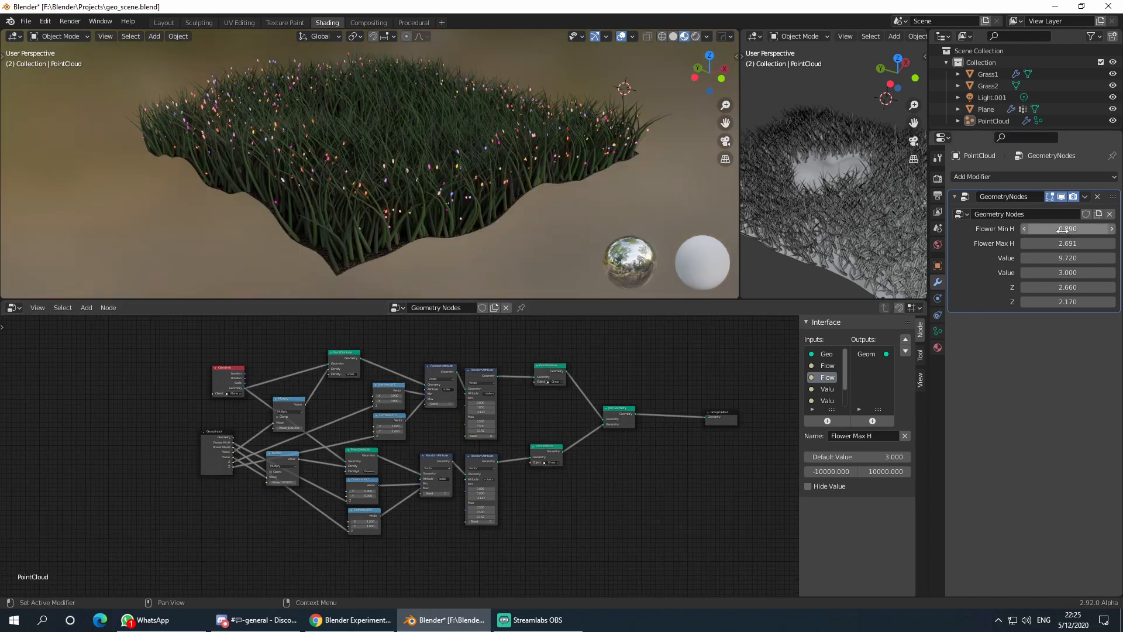
- Raise Flower Max H to 3.821 and lower the two Value inputs in the modifier panel
mouse_move(486, 211)
middle_down()
mouse_move(479, 196)
mouse_move(482, 226)
middle_up()
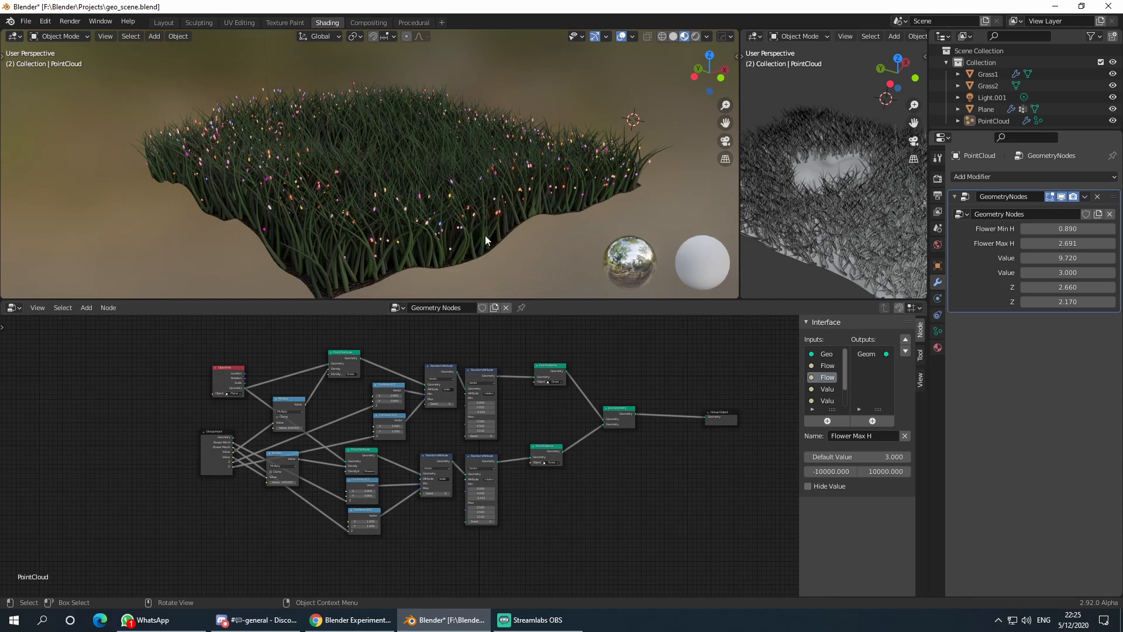
mouse_move(1067, 243)
mouse_down()
mouse_move(1108, 243)
mouse_move(1079, 243)
mouse_up()
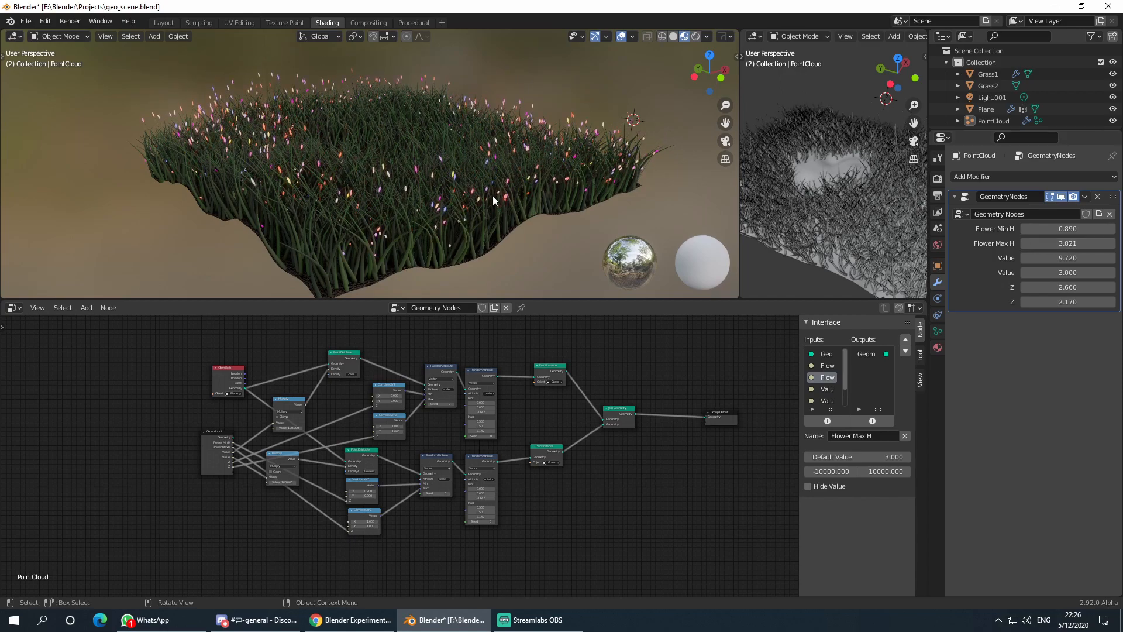
middle_drag(574, 222, 615, 215)
mouse_move(1067, 257)
mouse_down()
mouse_move(1044, 257)
mouse_move(1075, 272)
mouse_move(1055, 273)
mouse_up()
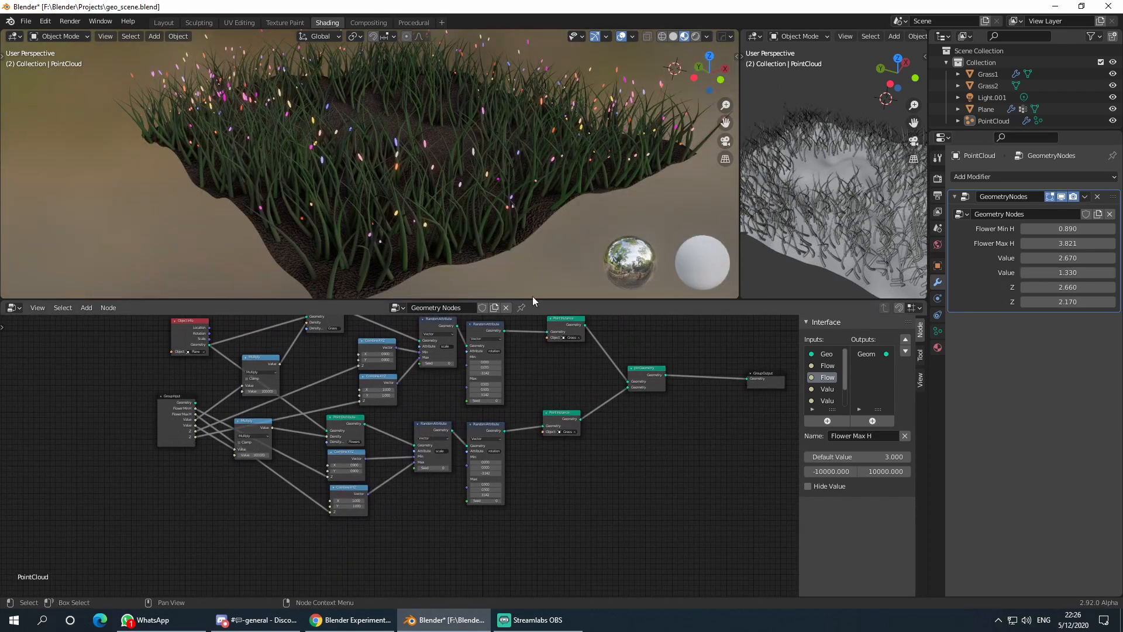
- Start a new General file without saving the current one, and select the default cube
click(26, 21)
mouse_move(47, 33)
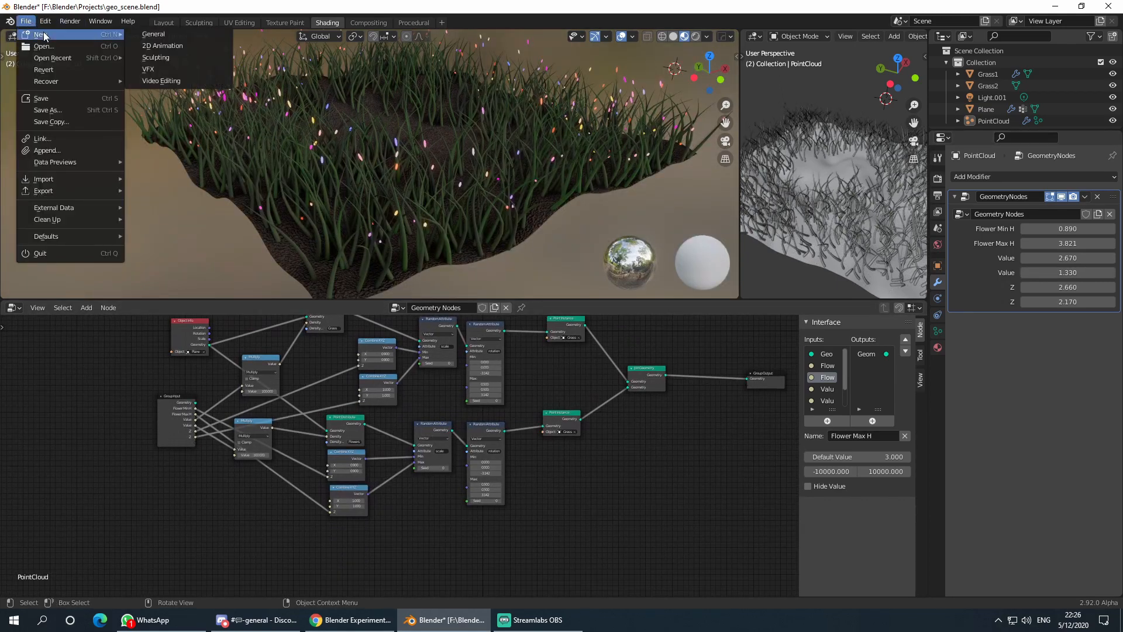
click(146, 30)
click(581, 333)
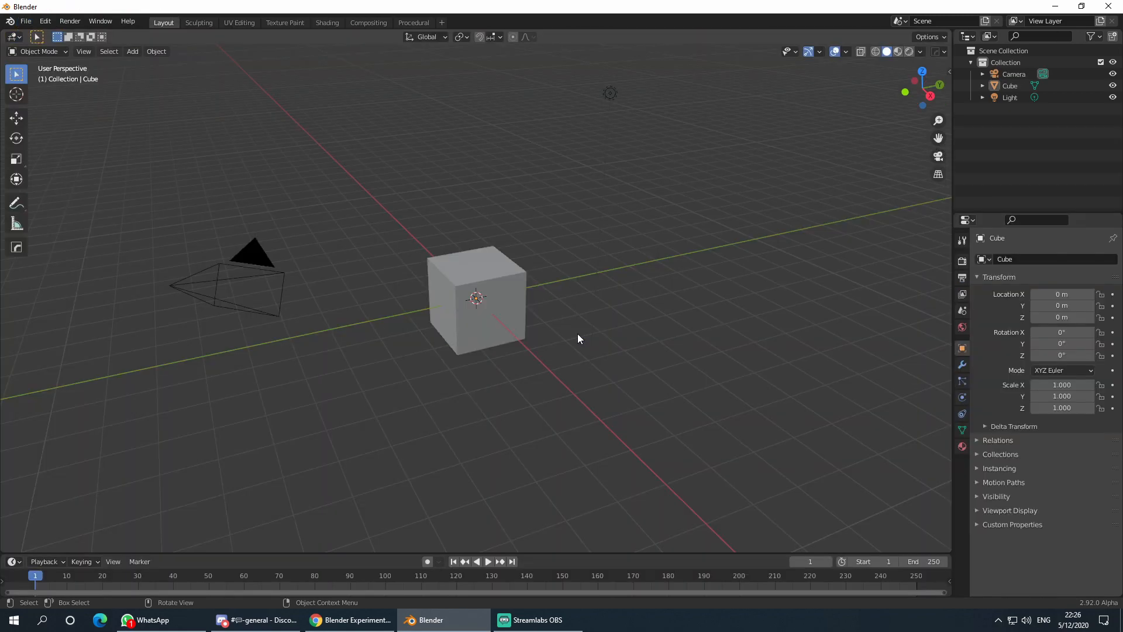
scroll(558, 352, down, 5)
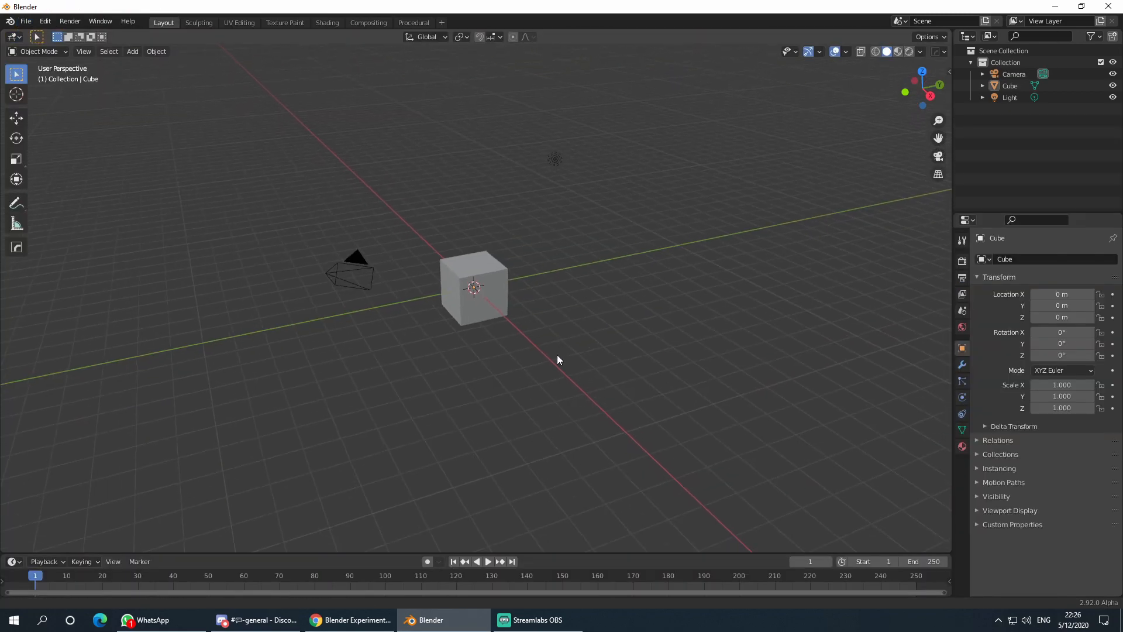
click(466, 283)
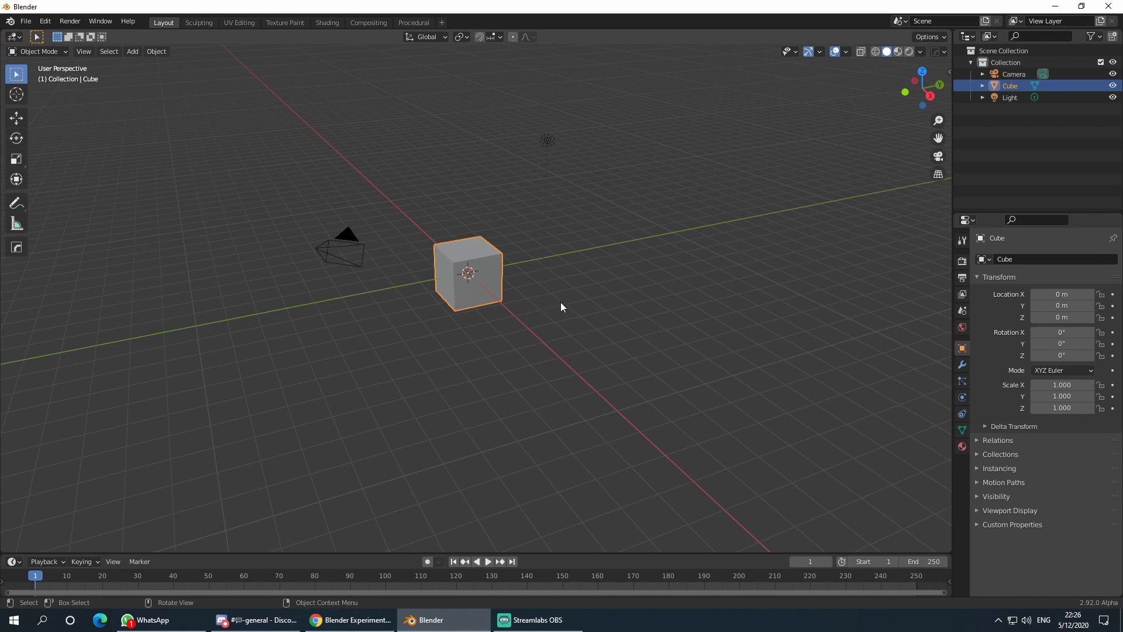
- Delete the default cube and add a mesh Plane at the origin
mouse_move(548, 287)
middle_down()
mouse_move(513, 277)
mouse_move(521, 288)
mouse_move(594, 277)
mouse_move(598, 289)
mouse_move(533, 307)
mouse_move(554, 305)
mouse_move(408, 305)
mouse_move(595, 299)
mouse_move(582, 313)
mouse_move(493, 314)
mouse_move(489, 325)
mouse_move(565, 274)
middle_up()
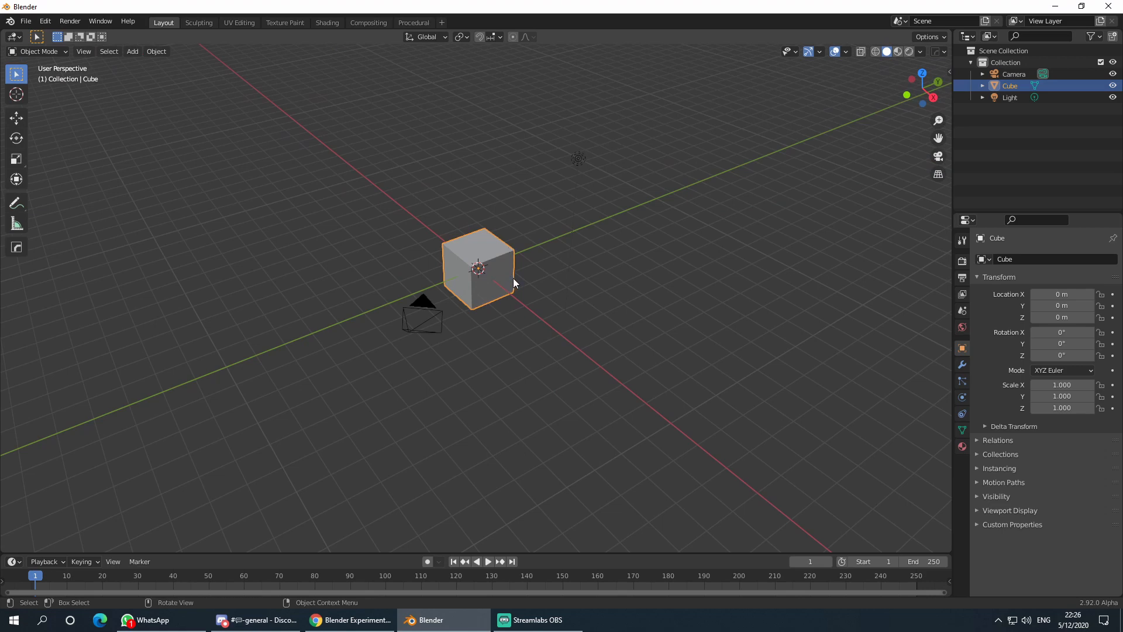
key(Delete)
middle_drag(445, 329, 519, 326)
key(shift+a)
mouse_move(496, 299)
click(557, 299)
scroll(467, 324, up, 4)
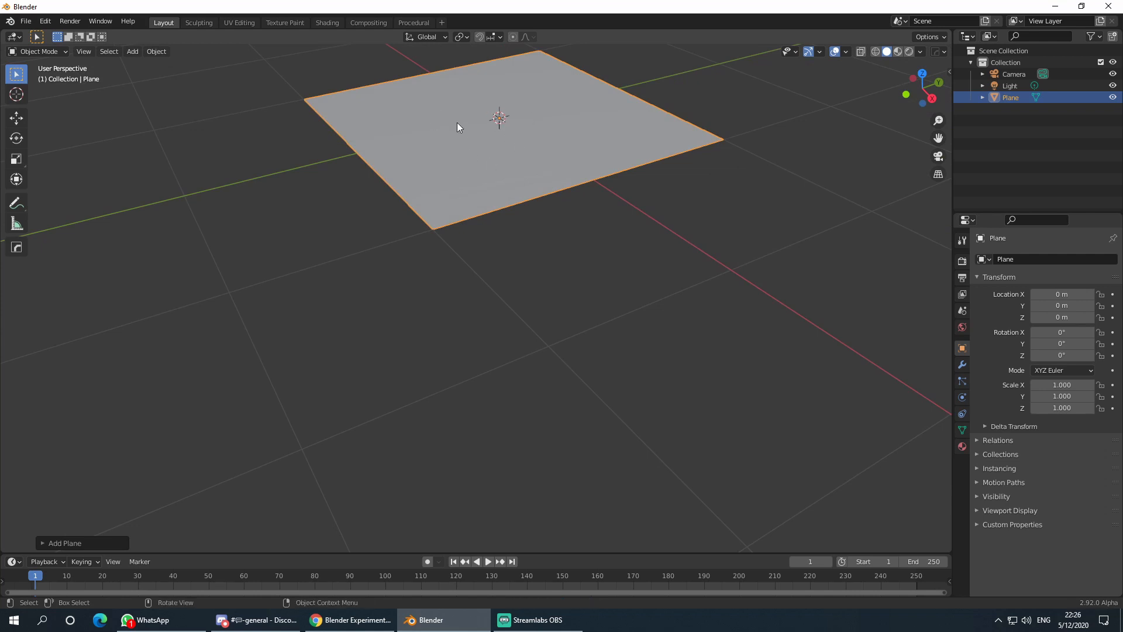
middle_drag(595, 184, 508, 229)
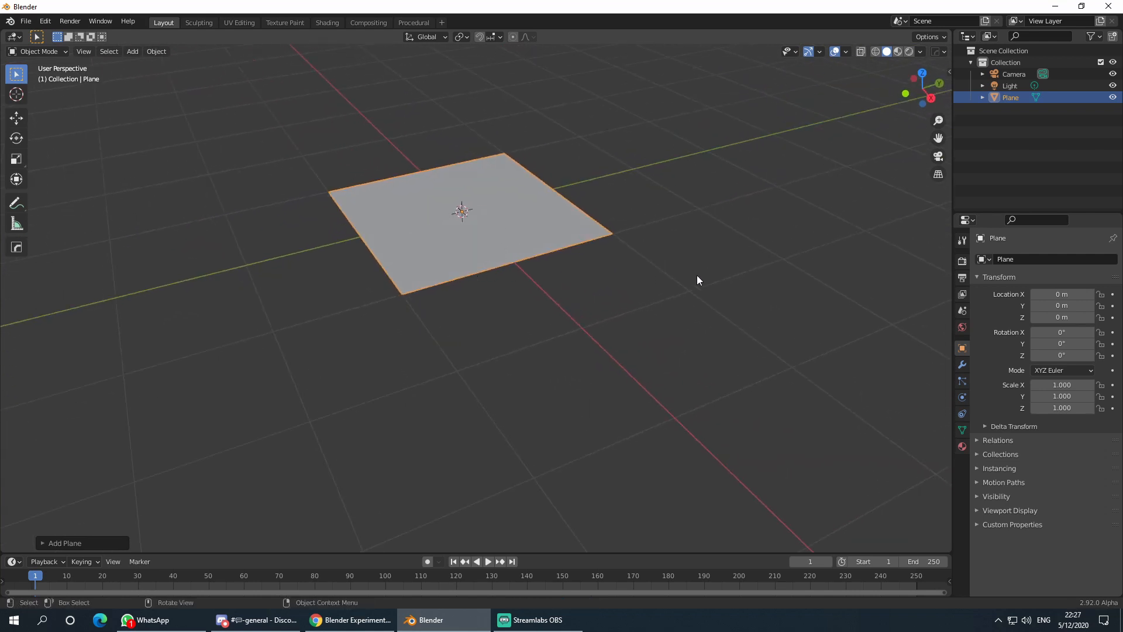
click(652, 272)
- Add a Point Cloud object, then select the plane and enter Edit Mode
key(shift+a)
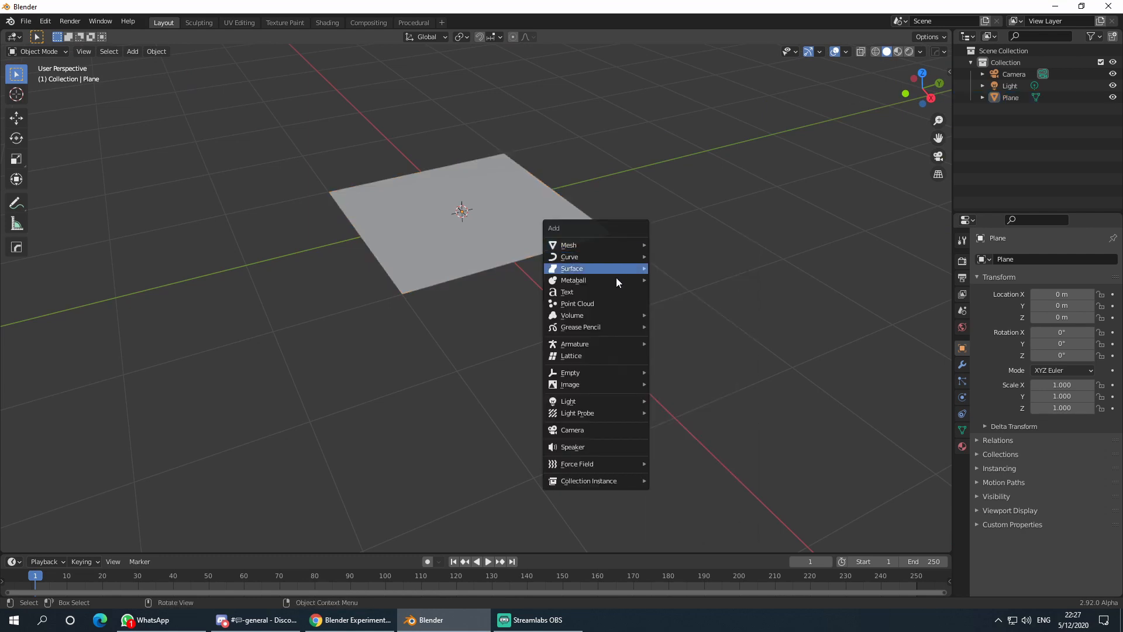
click(613, 302)
click(509, 253)
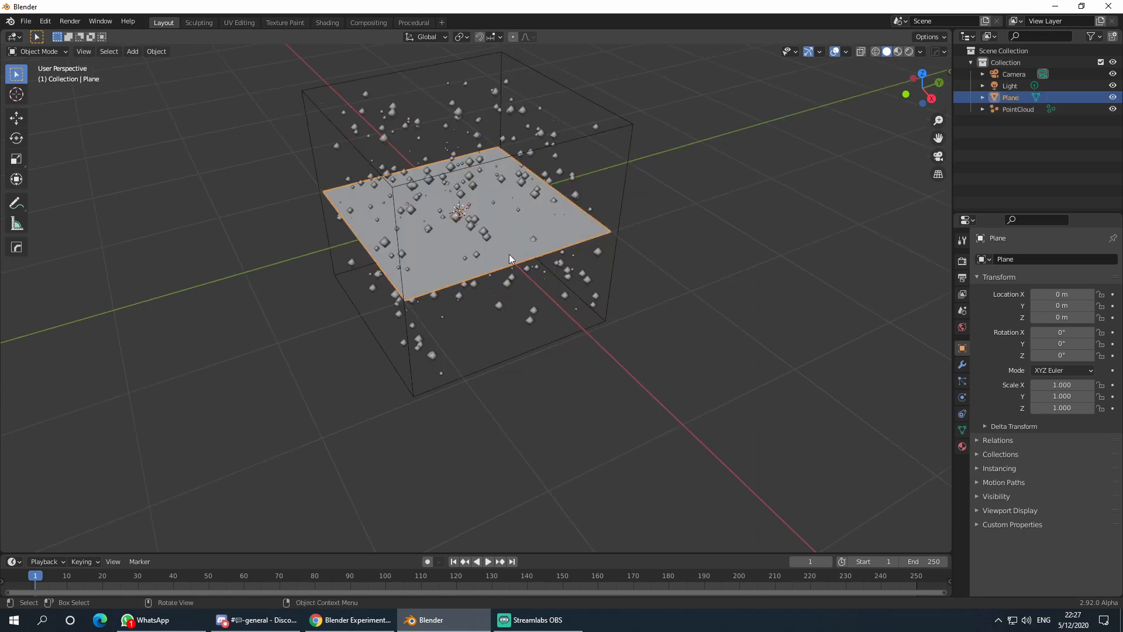
key(Tab)
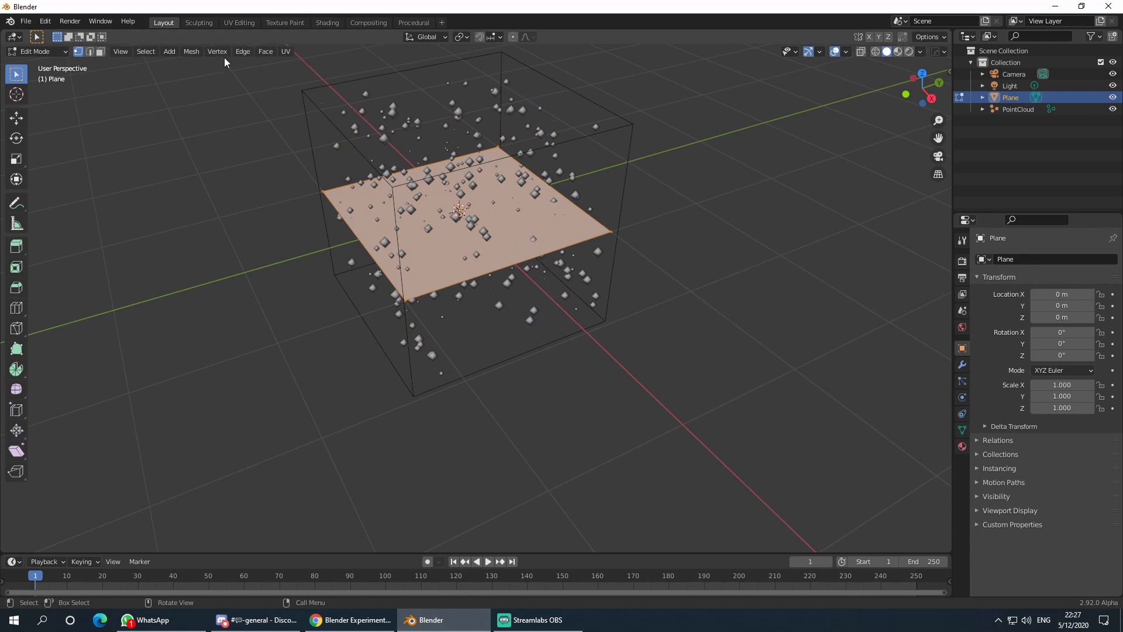
- Subdivide the plane with 50 cuts and return to Object Mode
click(238, 51)
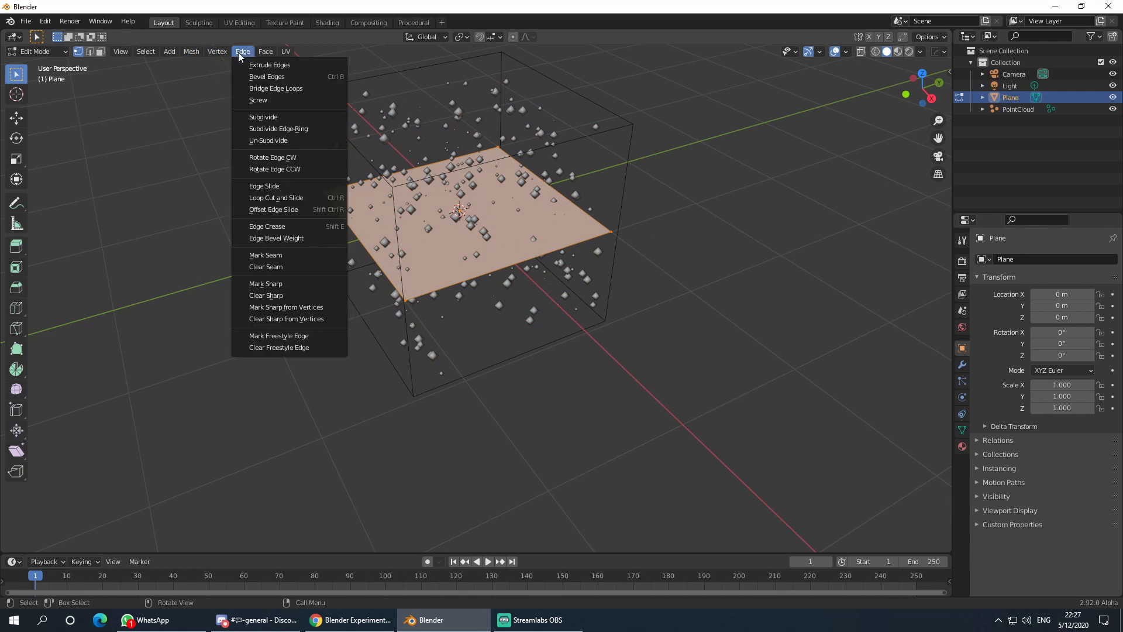
click(287, 117)
click(50, 544)
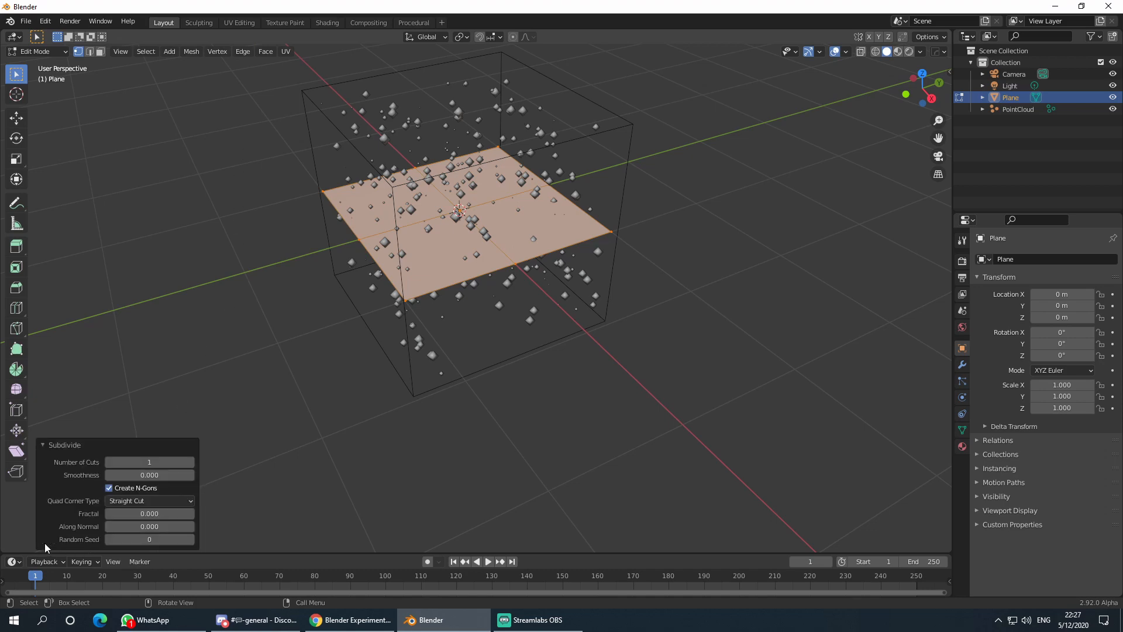
click(157, 462)
text(50)
key(Return)
click(256, 420)
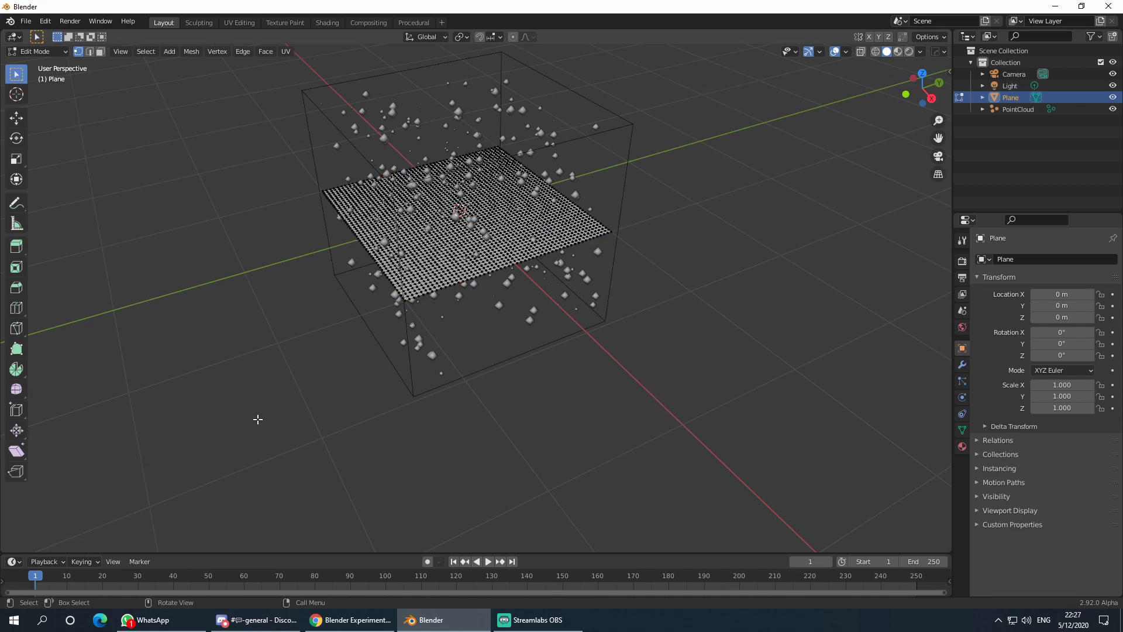
key(Tab)
middle_drag(692, 290, 677, 265)
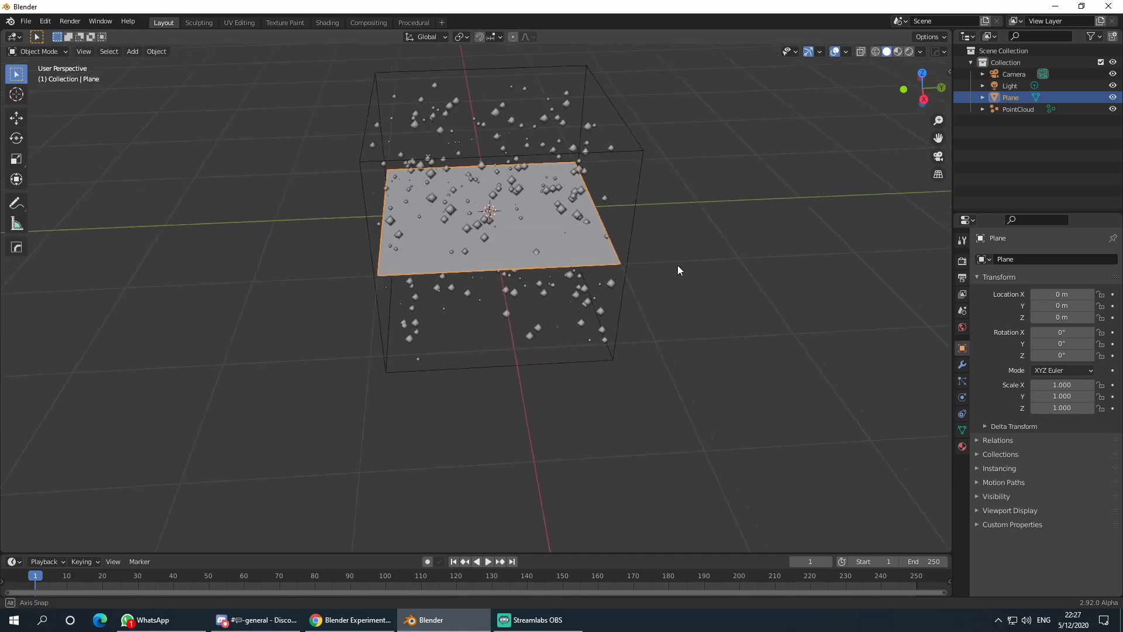
- Add a Displace modifier to the plane with a new texture
click(961, 365)
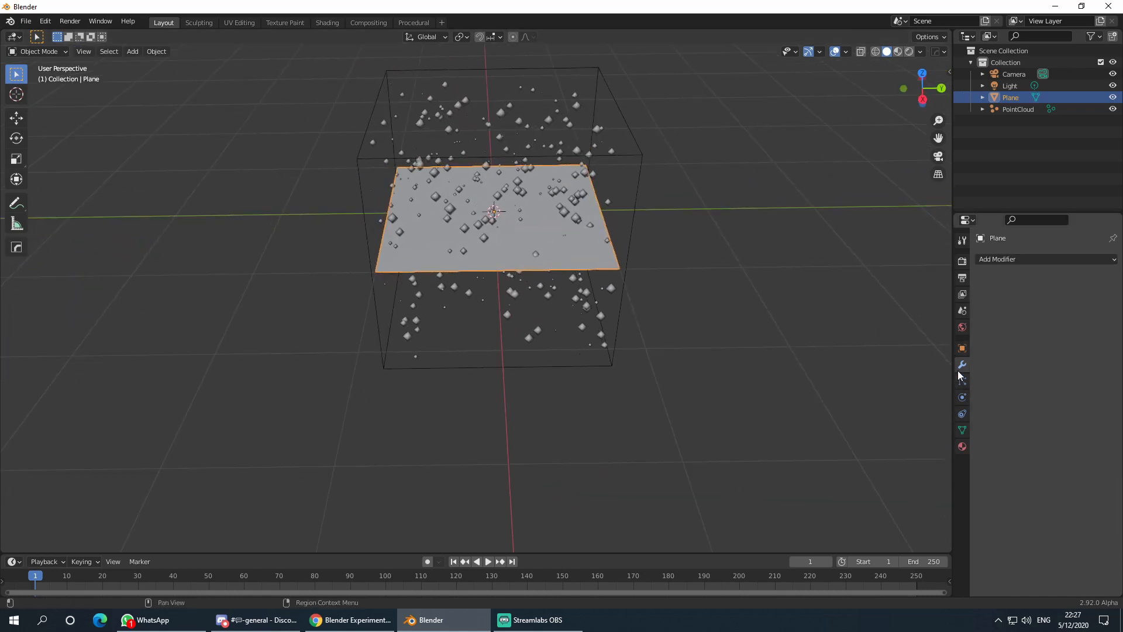
click(1010, 259)
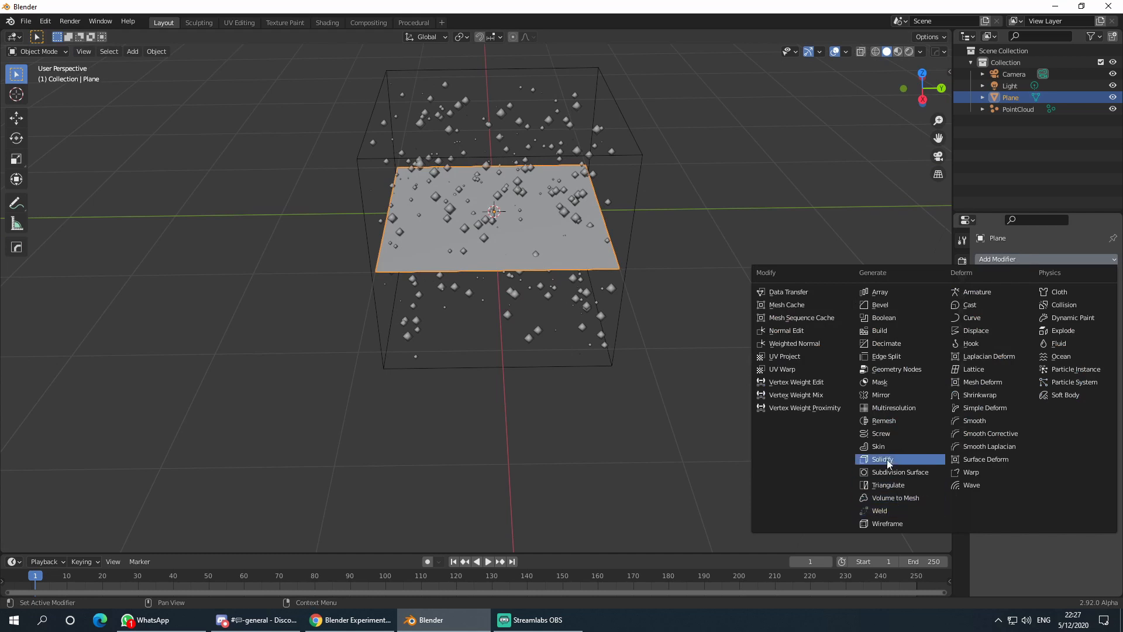
click(985, 329)
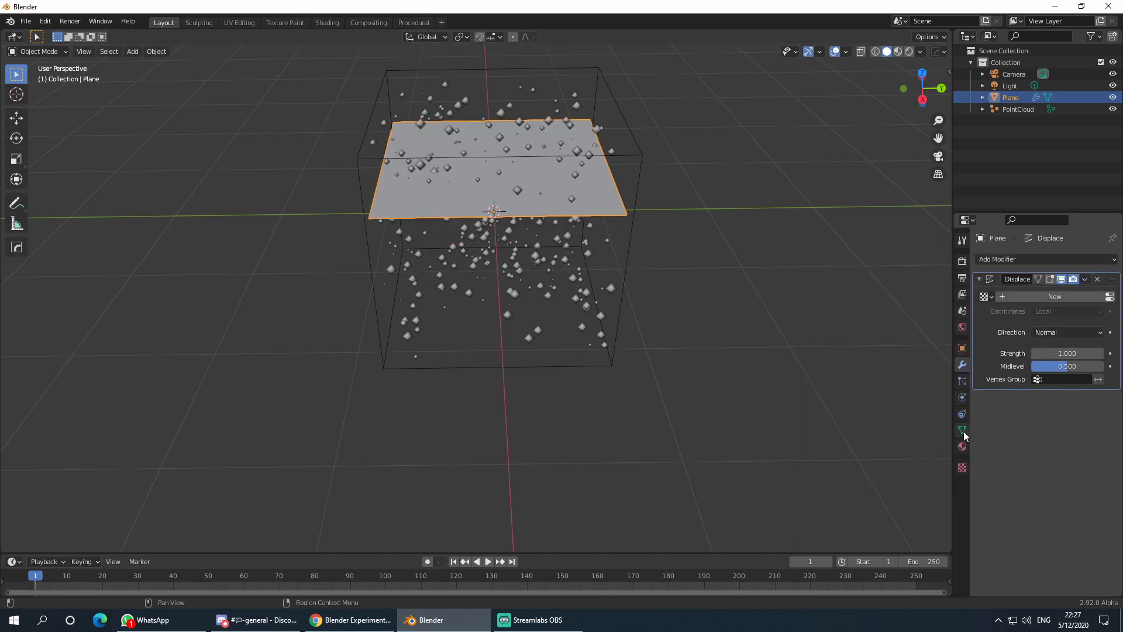
click(1057, 297)
- Make the displacement texture Clouds with Size 1.16
click(962, 467)
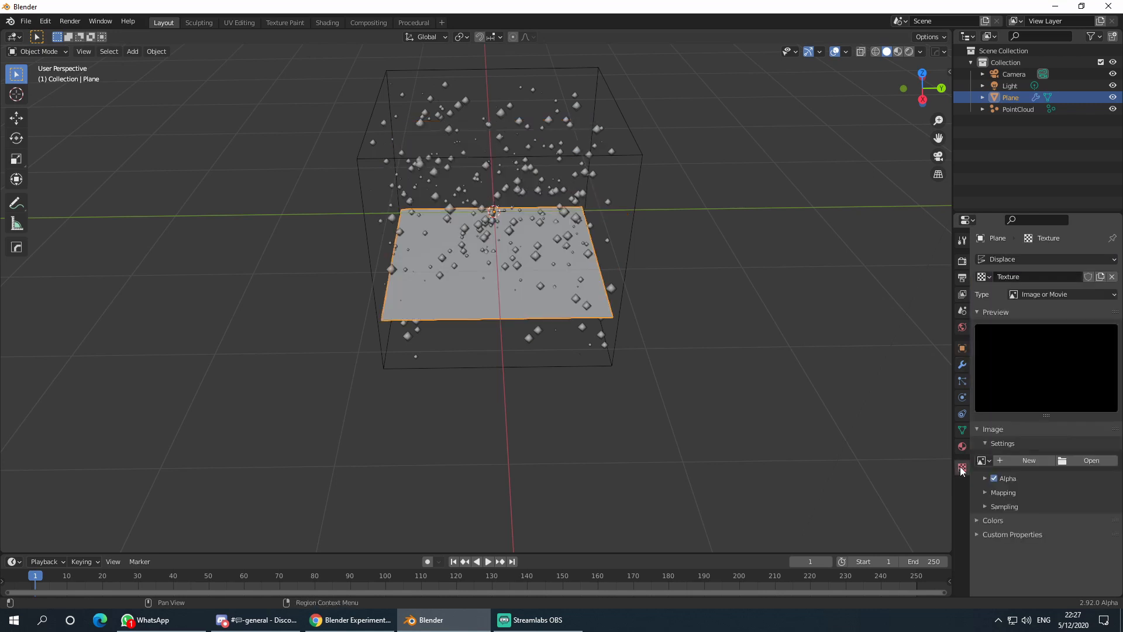
click(1032, 259)
click(1022, 257)
click(1038, 293)
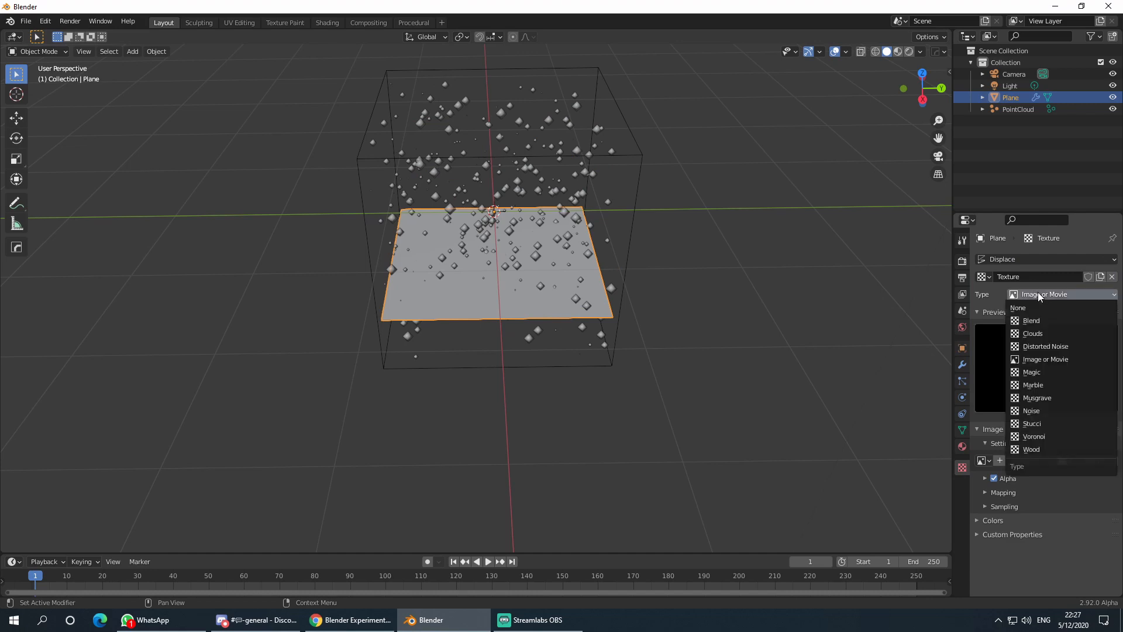
click(1042, 334)
middle_drag(754, 386, 784, 383)
scroll(770, 352, up, 4)
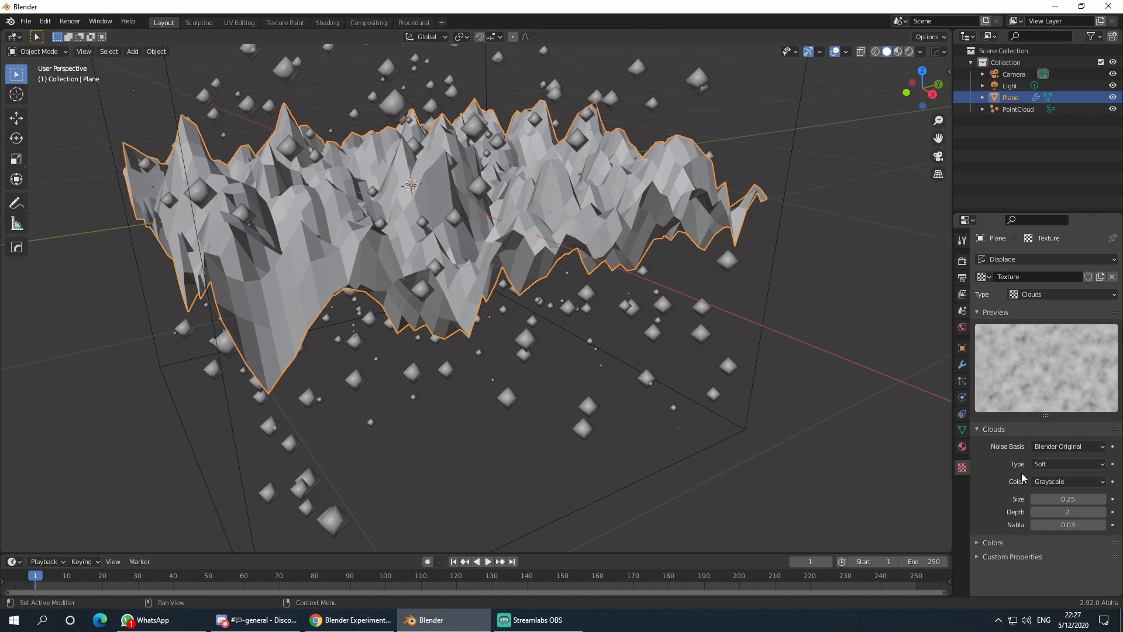
drag(1064, 498, 1118, 498)
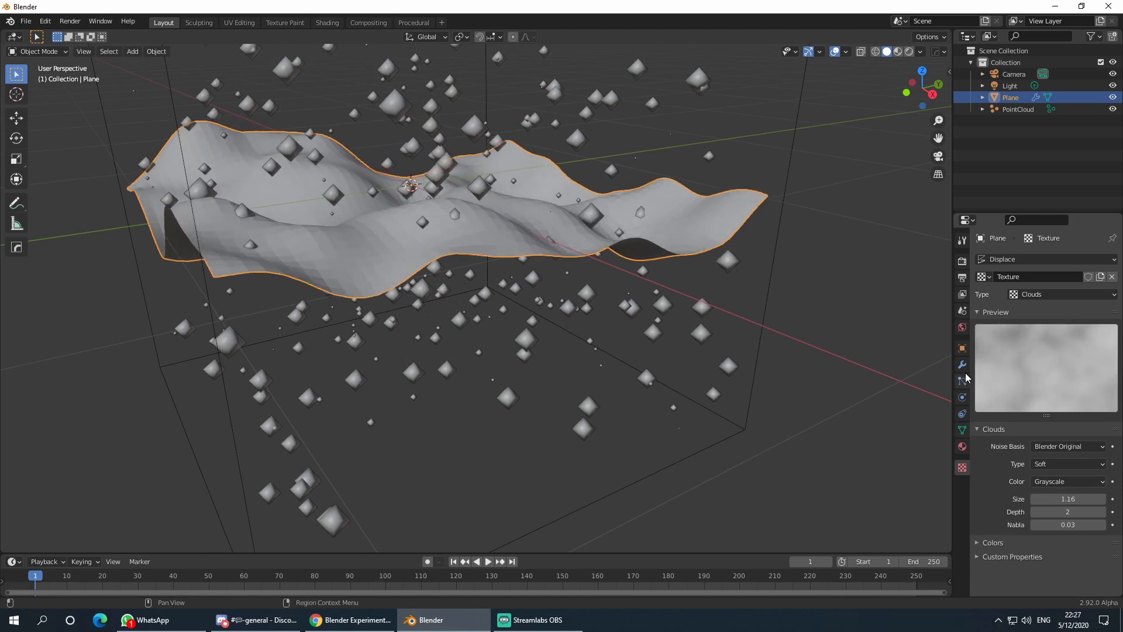
click(962, 364)
- Shade the plane smooth and lower the Displace Strength to 0.240
right_click(715, 223)
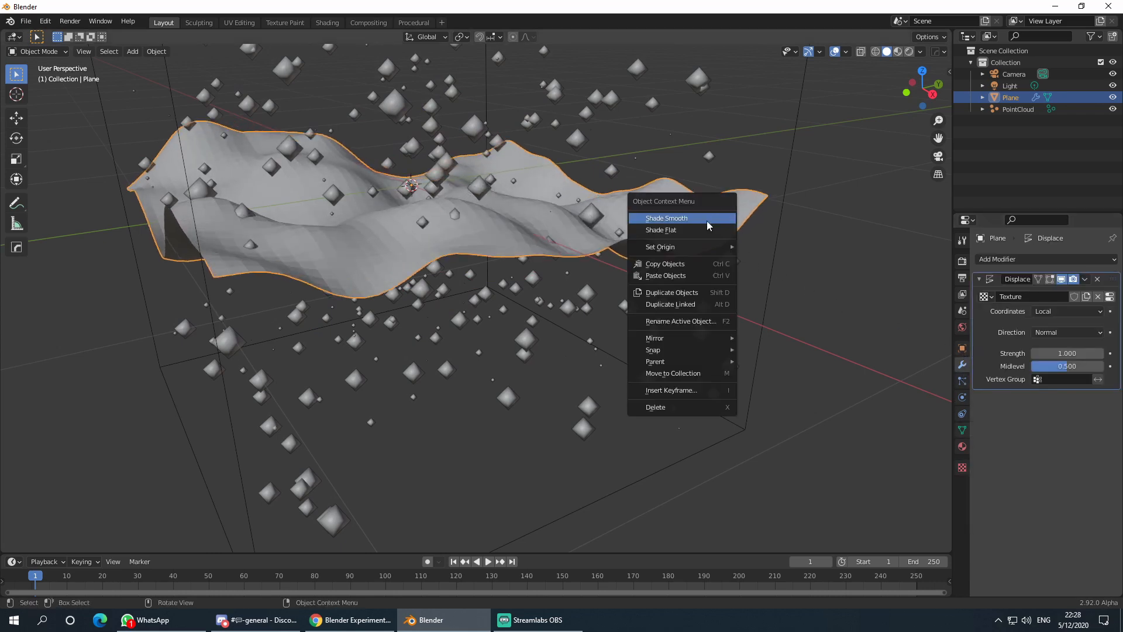
click(695, 226)
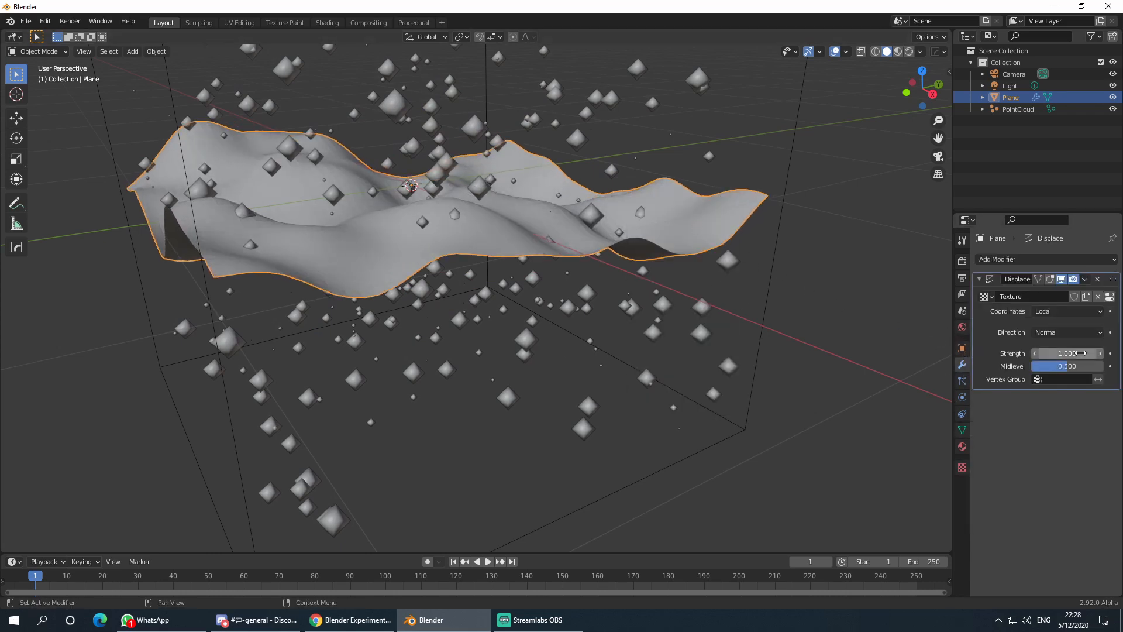
drag(1068, 353, 1026, 353)
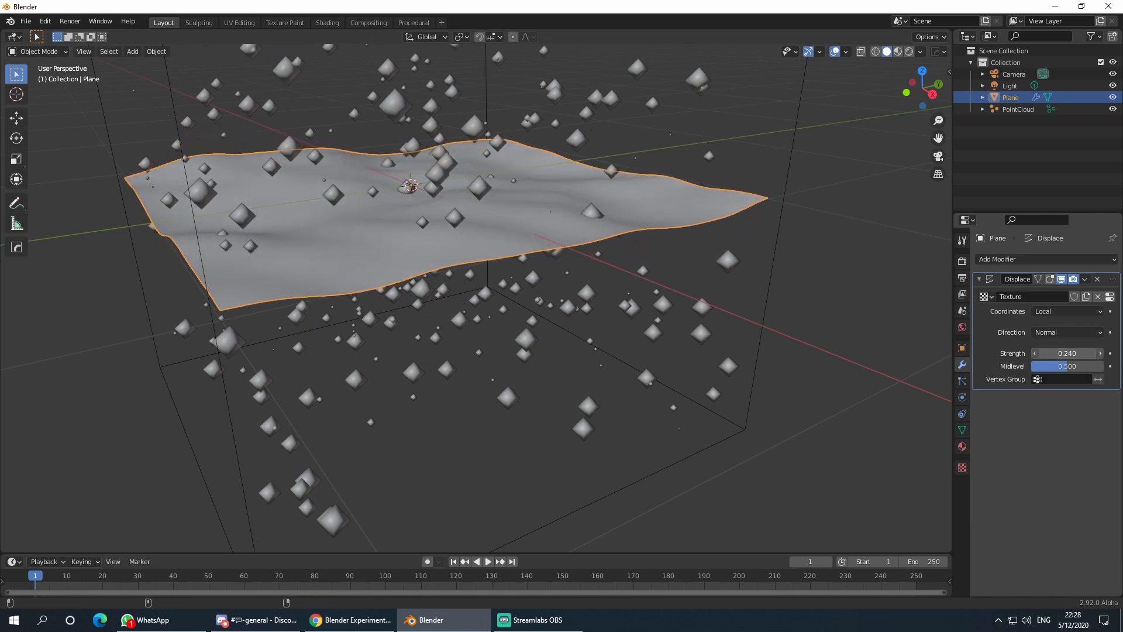
scroll(685, 324, down, 4)
middle_drag(715, 304, 619, 312)
click(692, 321)
- Orbit and pan around the scene to inspect the low, rolling terrain
scroll(671, 355, up, 4)
scroll(666, 323, down, 4)
scroll(608, 319, up, 2)
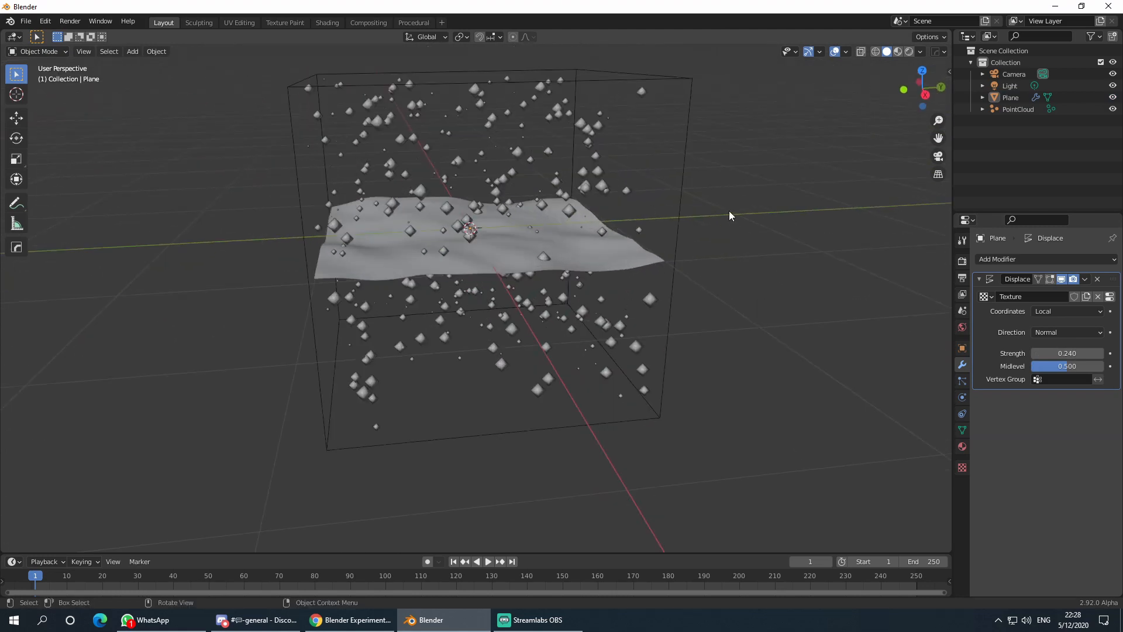
middle_drag(729, 211, 542, 157)
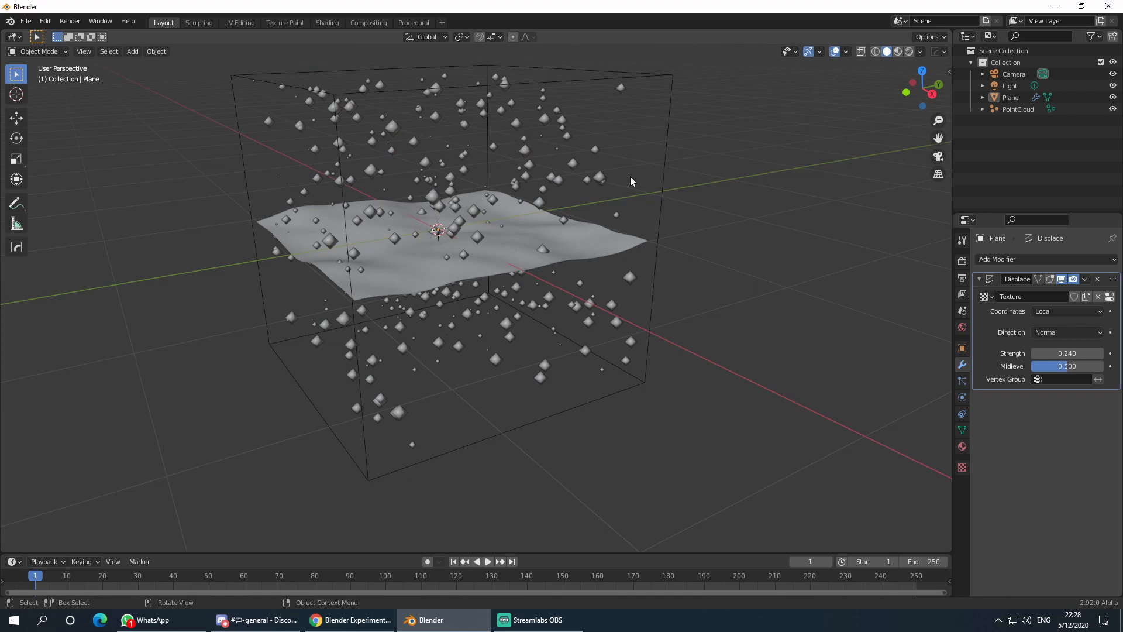
scroll(696, 204, down, 3)
middle_drag(728, 218, 510, 256)
scroll(526, 276, up, 4)
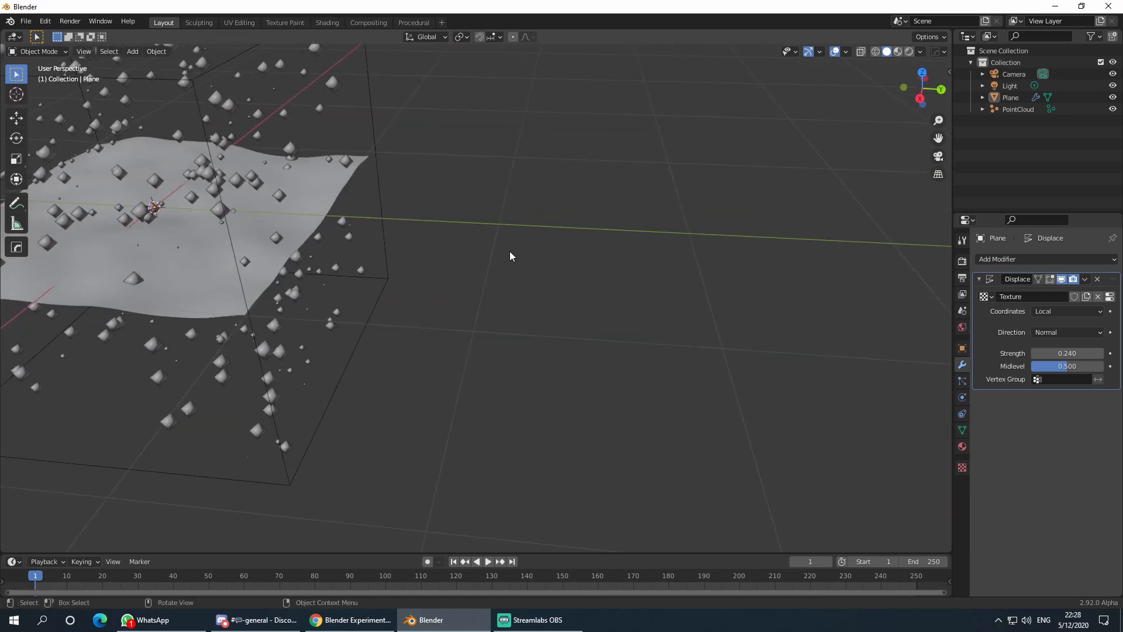
scroll(465, 236, down, 4)
scroll(525, 233, up, 4)
scroll(513, 235, down, 4)
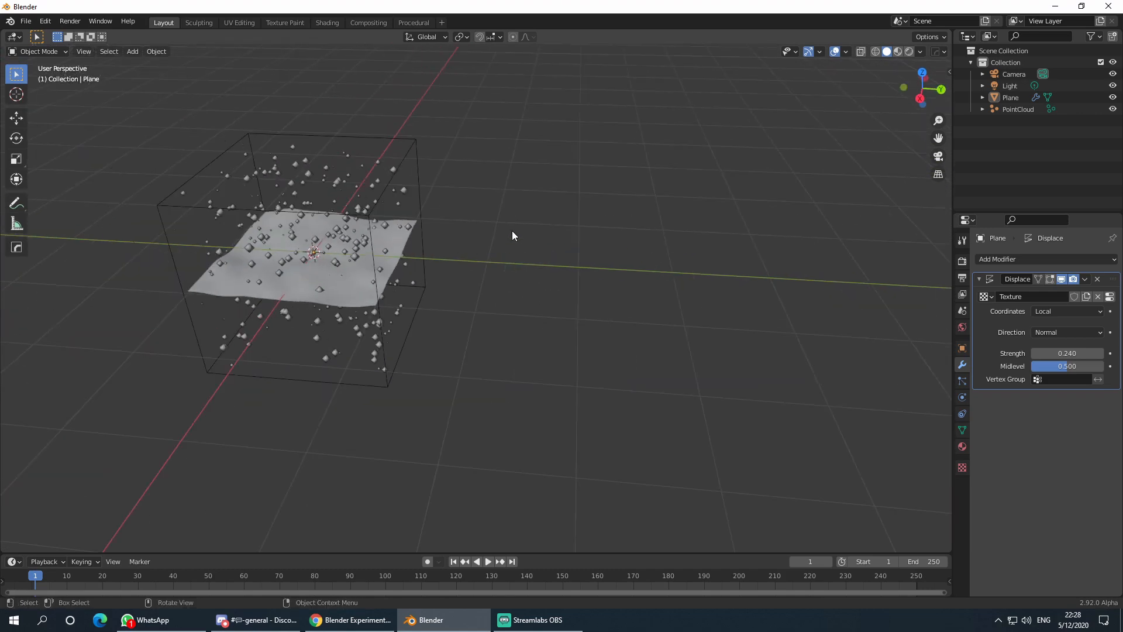
scroll(512, 235, up, 4)
scroll(512, 235, down, 3)
shift+middle_drag(512, 238, 689, 195)
scroll(553, 244, up, 4)
scroll(442, 232, down, 4)
middle_drag(442, 231, 540, 254)
scroll(539, 254, up, 2)
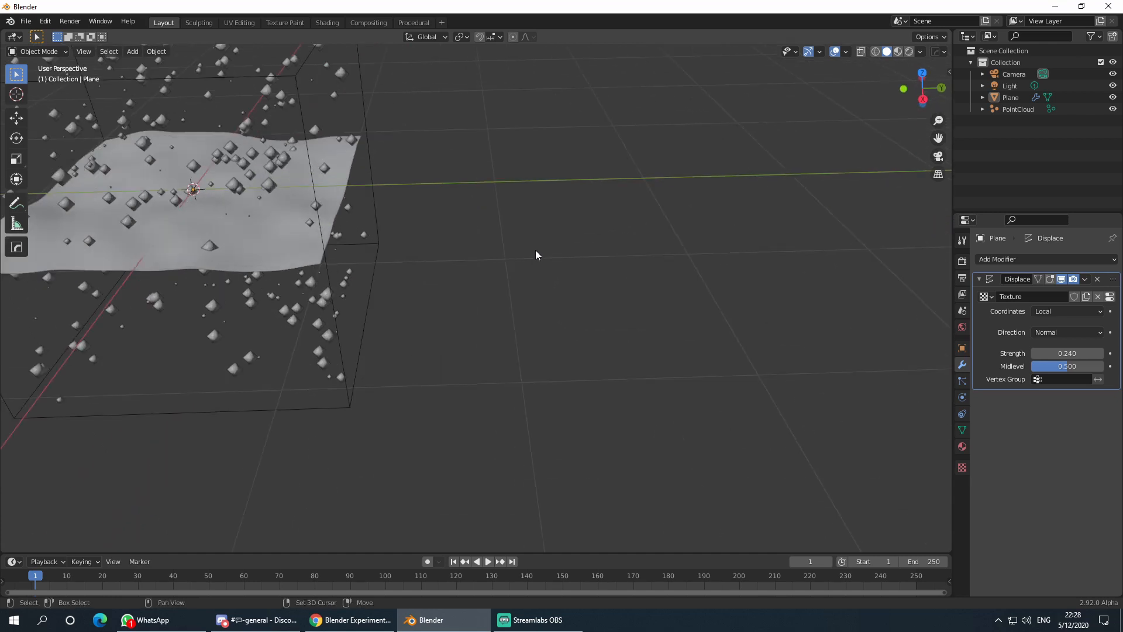
key(shift+a)
mouse_move(512, 172)
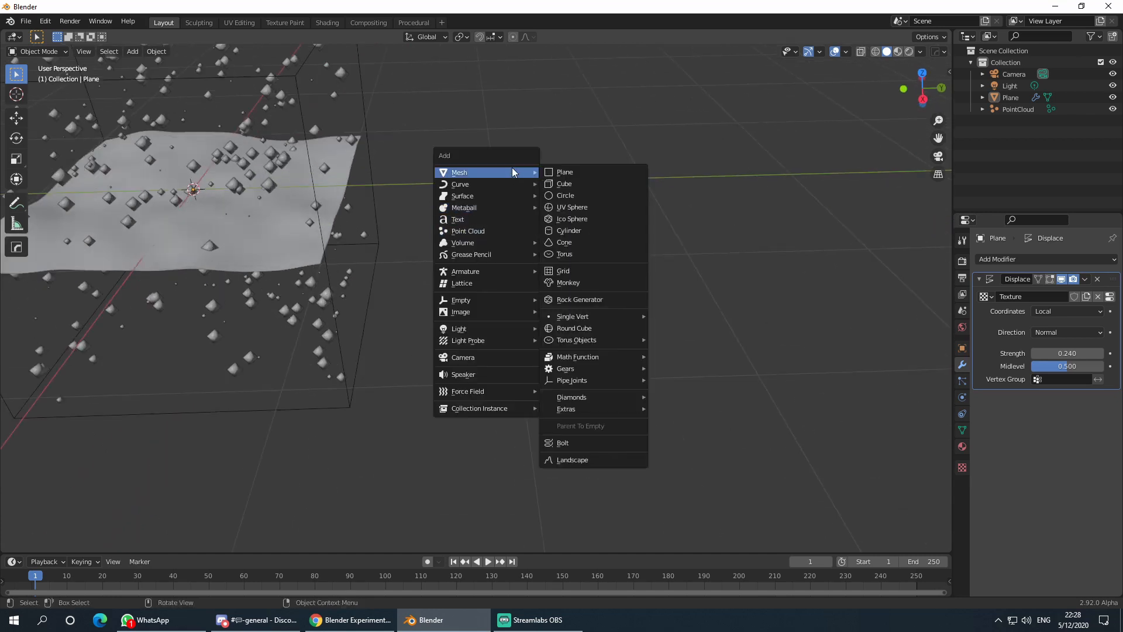
- Add a cube, scale it to 0.057, and move it about 2 m along Y
click(583, 184)
scroll(584, 221, down, 3)
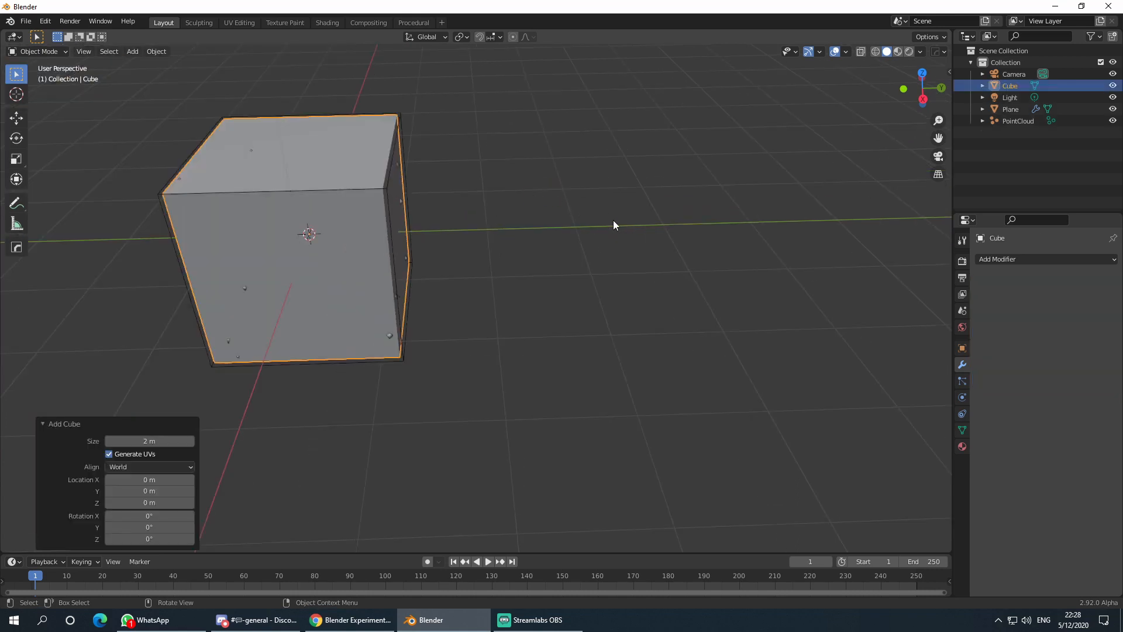
key(s)
click(333, 236)
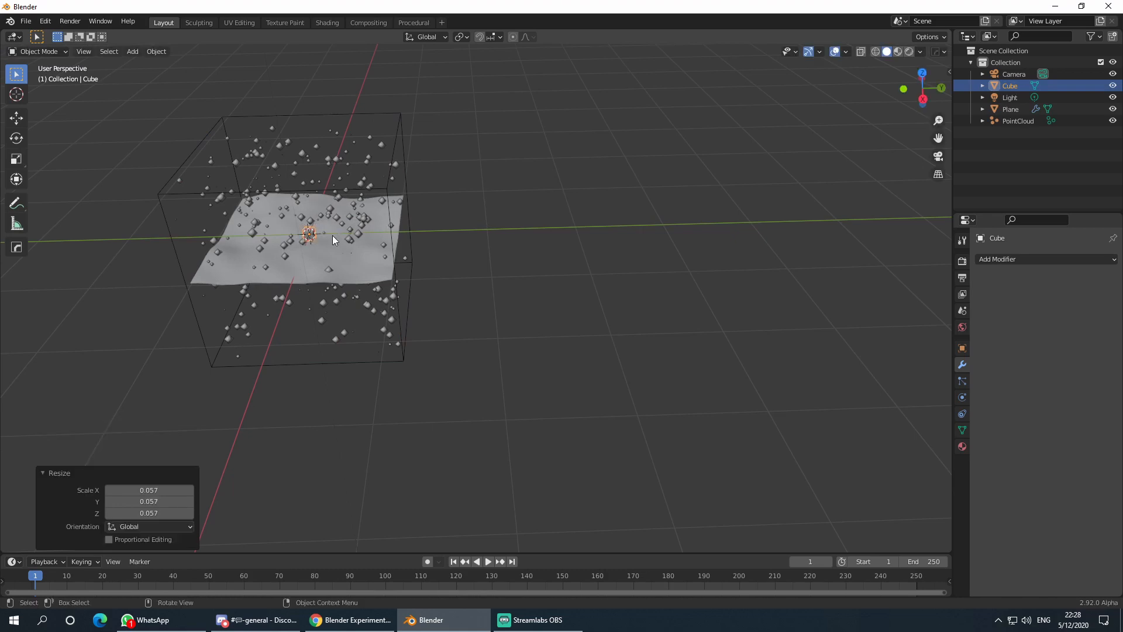
key(g)
key(y)
click(618, 219)
- Orbit around the small cube and put it in Edit Mode
scroll(546, 235, up, 6)
scroll(564, 178, down, 3)
shift+middle_drag(564, 178, 463, 291)
scroll(529, 326, up, 3)
scroll(463, 290, down, 3)
middle_drag(550, 287, 599, 258)
scroll(553, 275, up, 3)
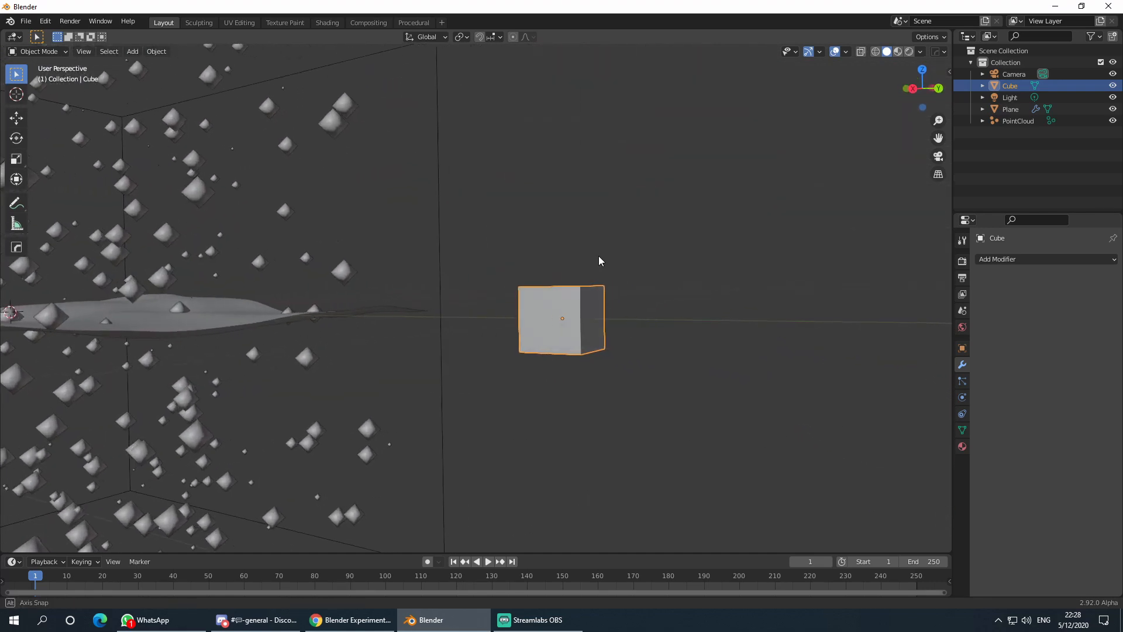
mouse_move(557, 311)
middle_down()
mouse_move(583, 323)
mouse_move(556, 317)
middle_up()
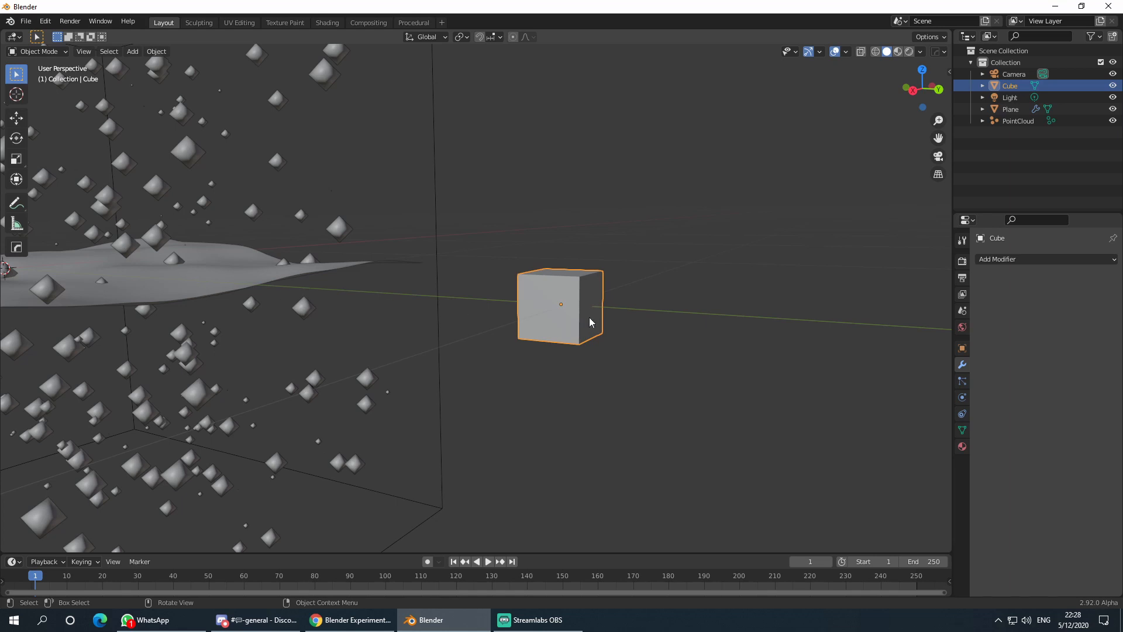
middle_drag(590, 322, 554, 380)
key(Tab)
- Snap the 3D cursor to the cube's bottom face and set the cube's origin there
click(550, 405)
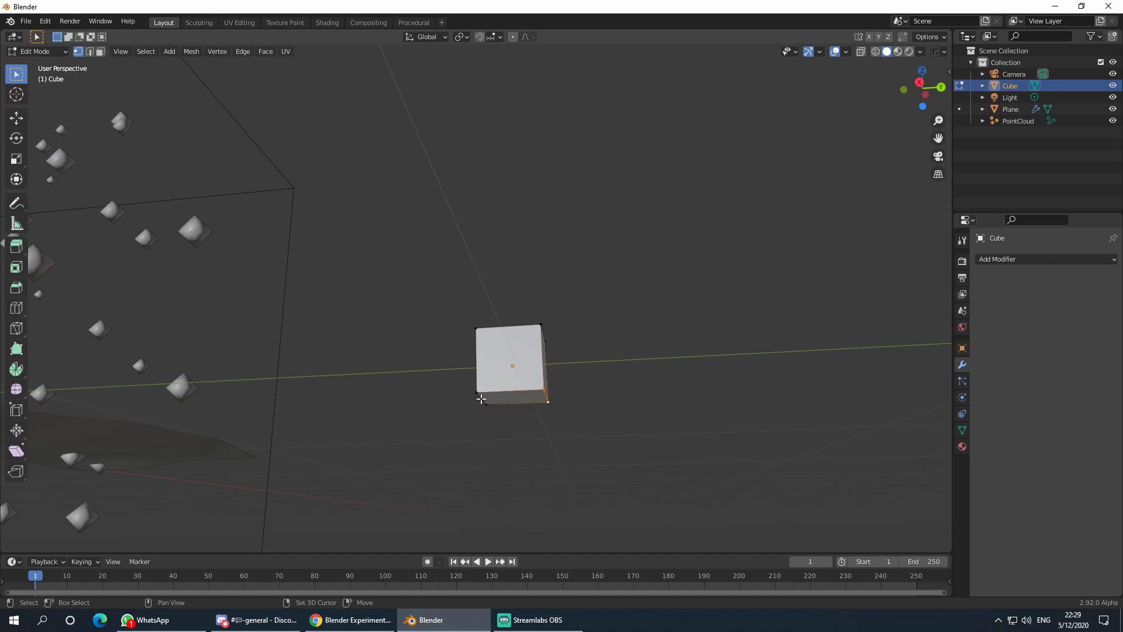
key(shift+s)
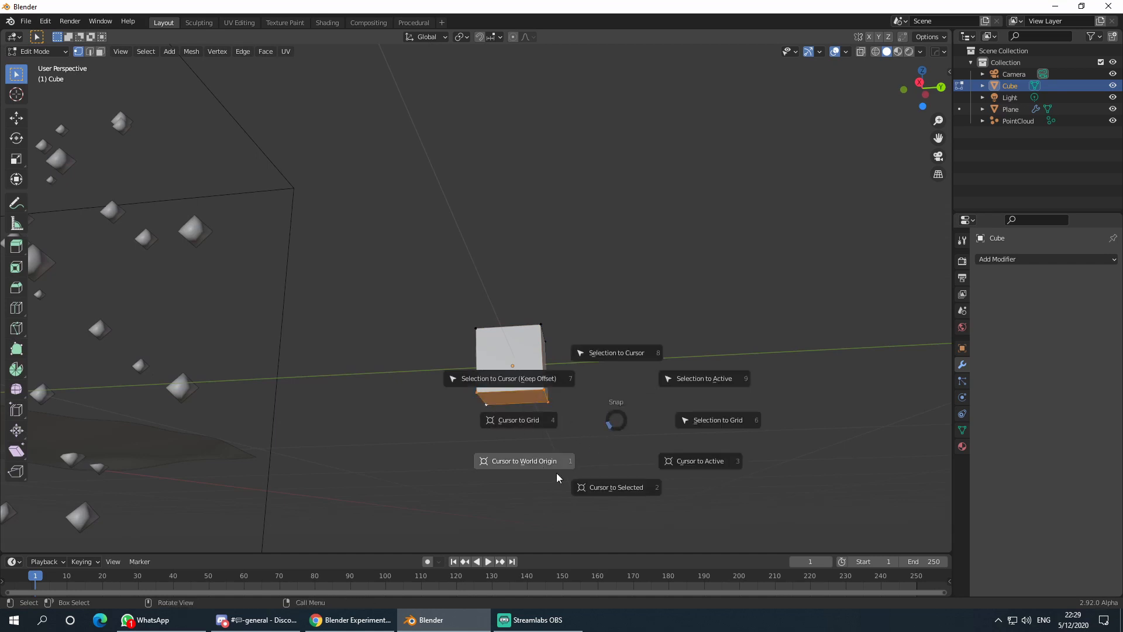
click(610, 488)
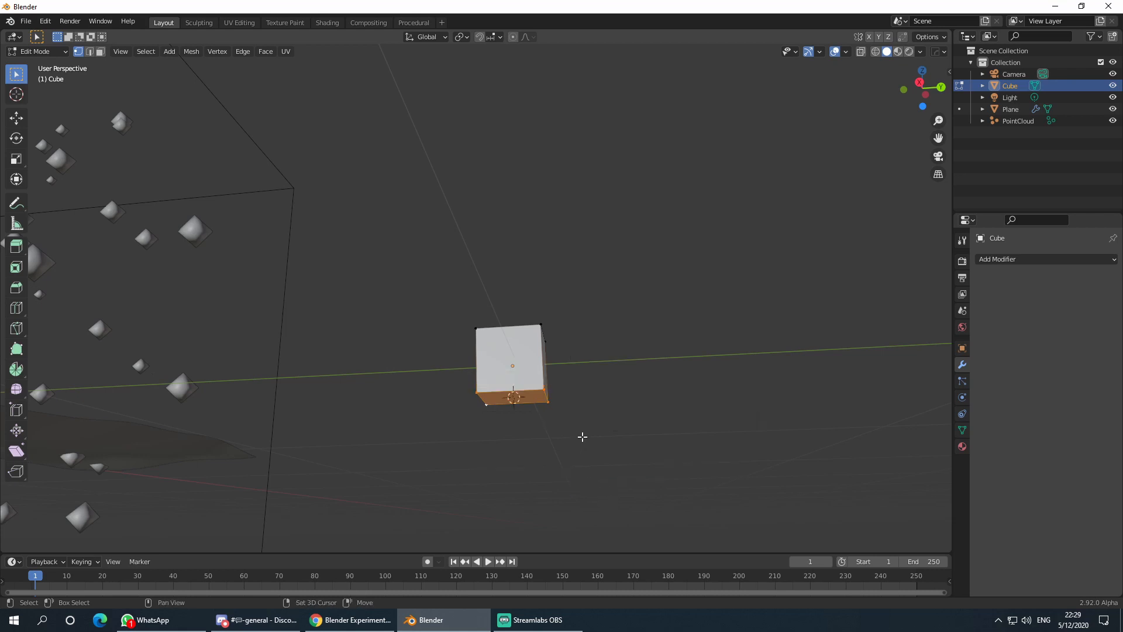
key(Tab)
right_click(514, 362)
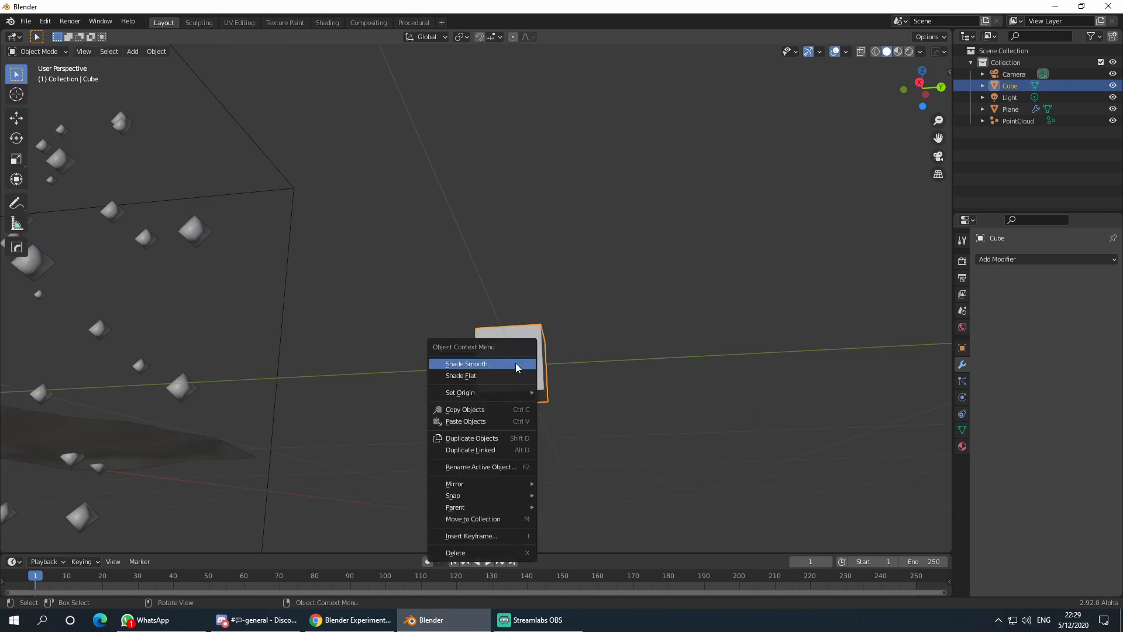
mouse_move(503, 393)
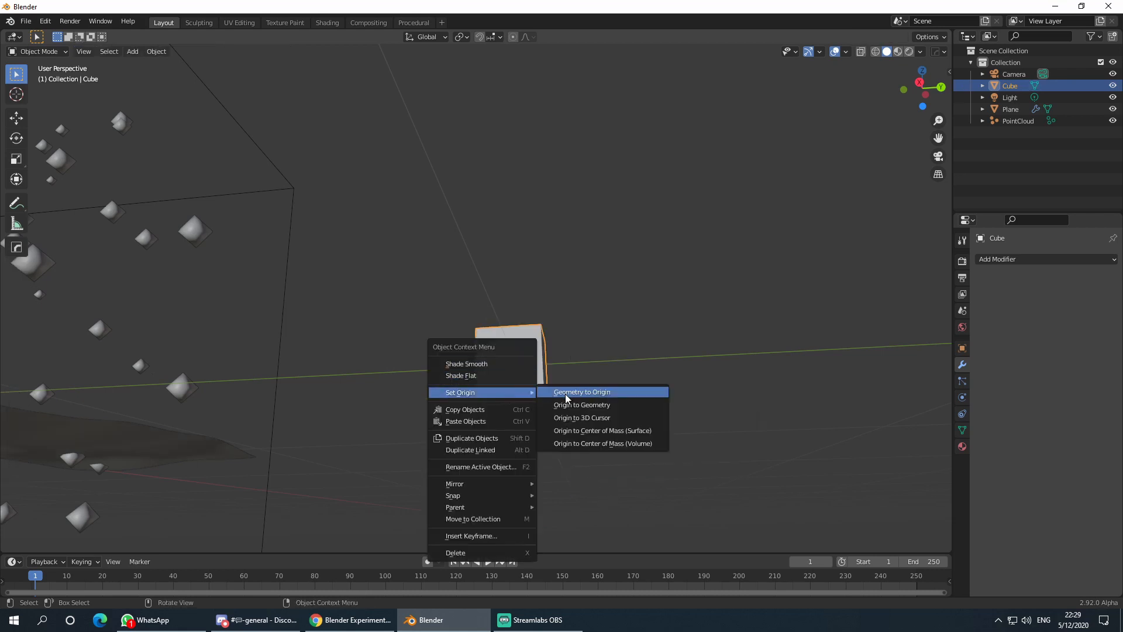
click(623, 415)
- Clear the cube's mesh selection, reselect the cube and return to Edit Mode
middle_drag(602, 399, 608, 388)
key(Tab)
click(641, 359)
key(Tab)
click(652, 331)
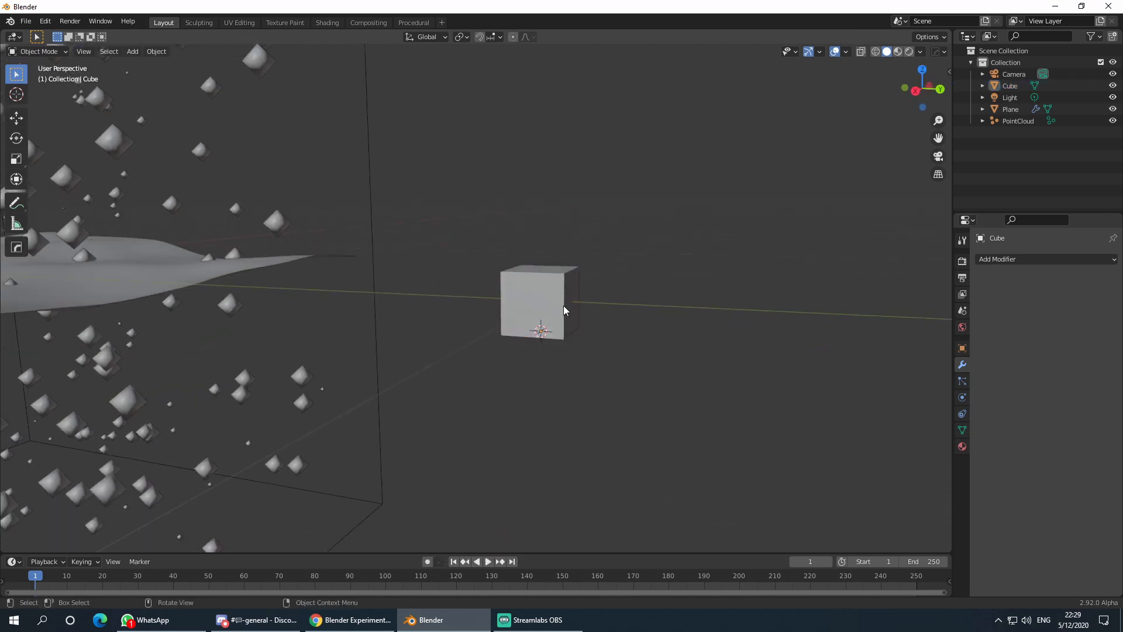
click(563, 305)
middle_drag(582, 326, 589, 343)
key(Tab)
- Thin the whole cube to 0.120 width and depth, keeping its height
key(a)
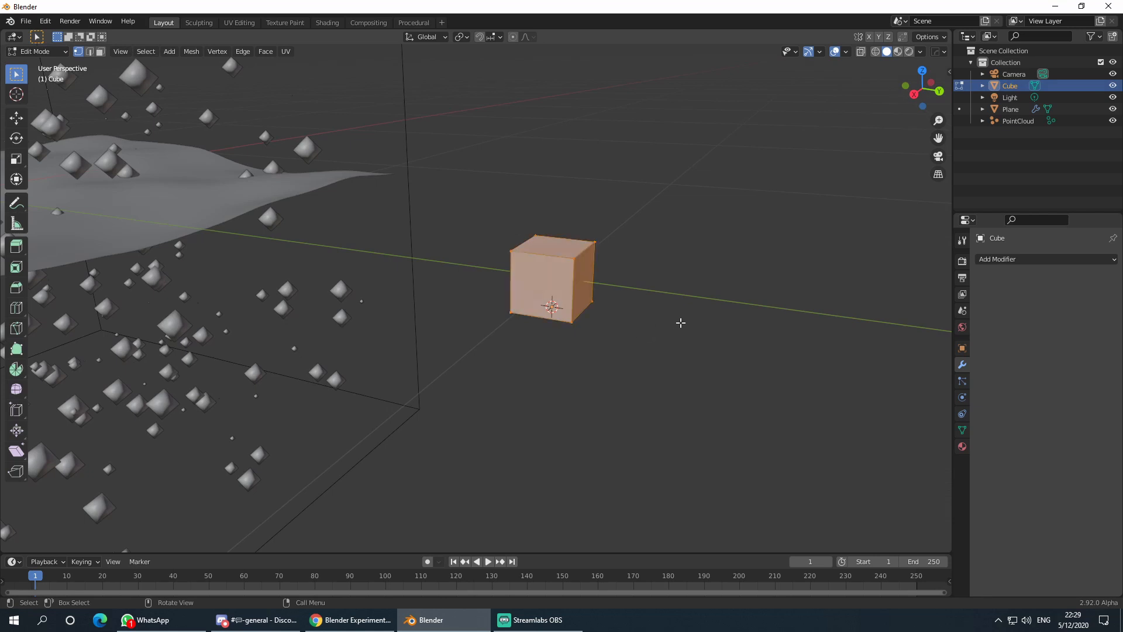
key(s)
key(shift+z)
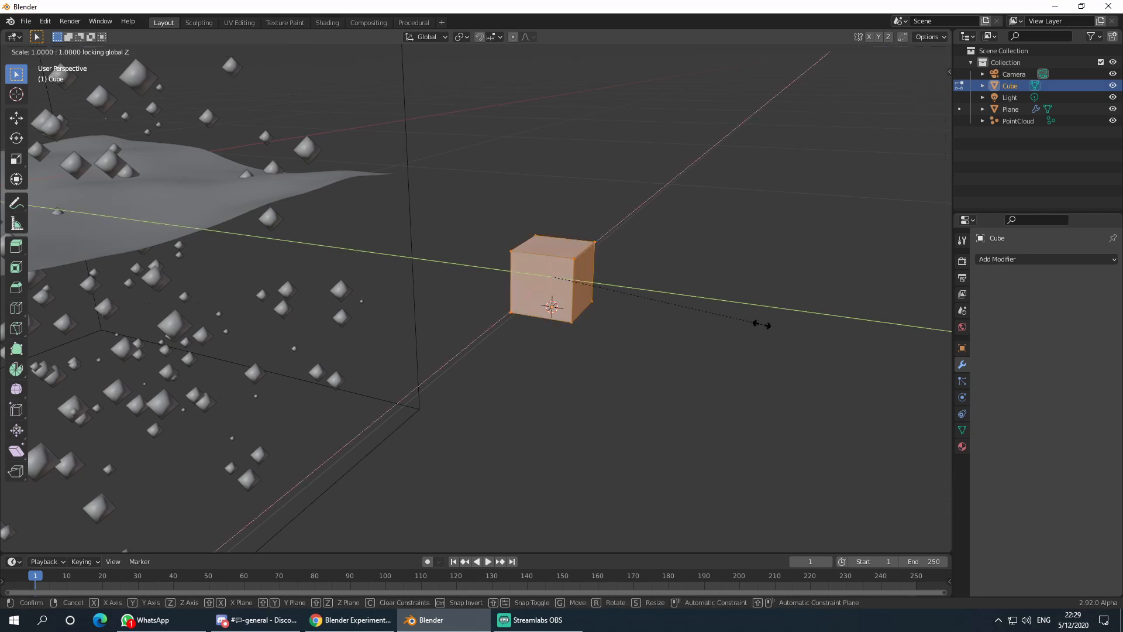
click(578, 282)
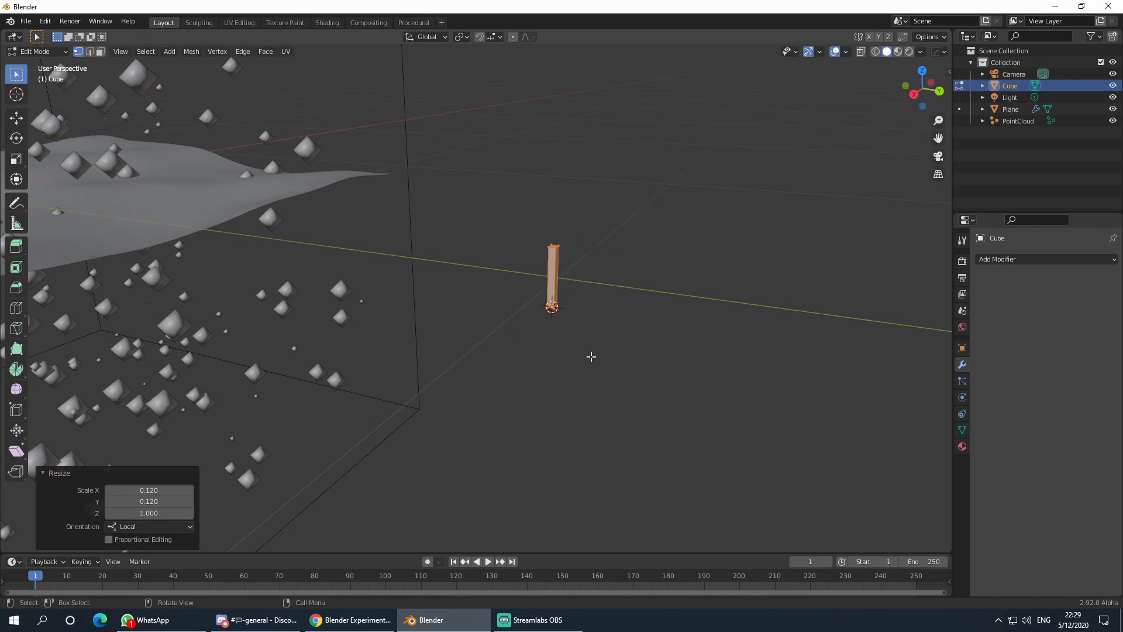
- Extrude the stem's top straight up, then undo the extra section
middle_drag(591, 356, 419, 233)
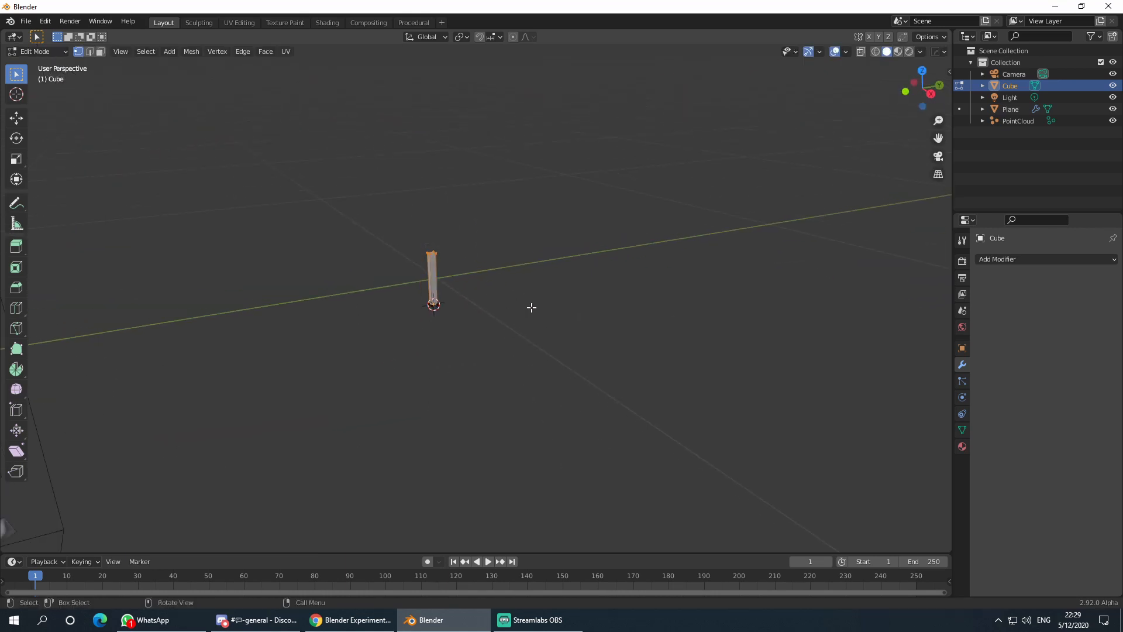
key(e)
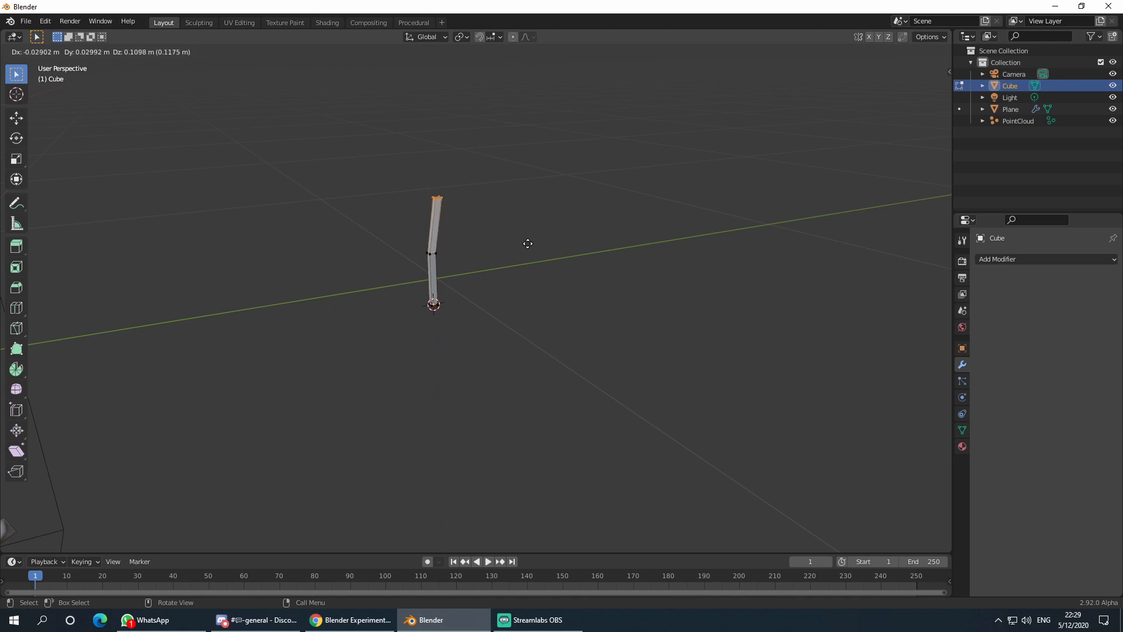
key(z)
click(527, 239)
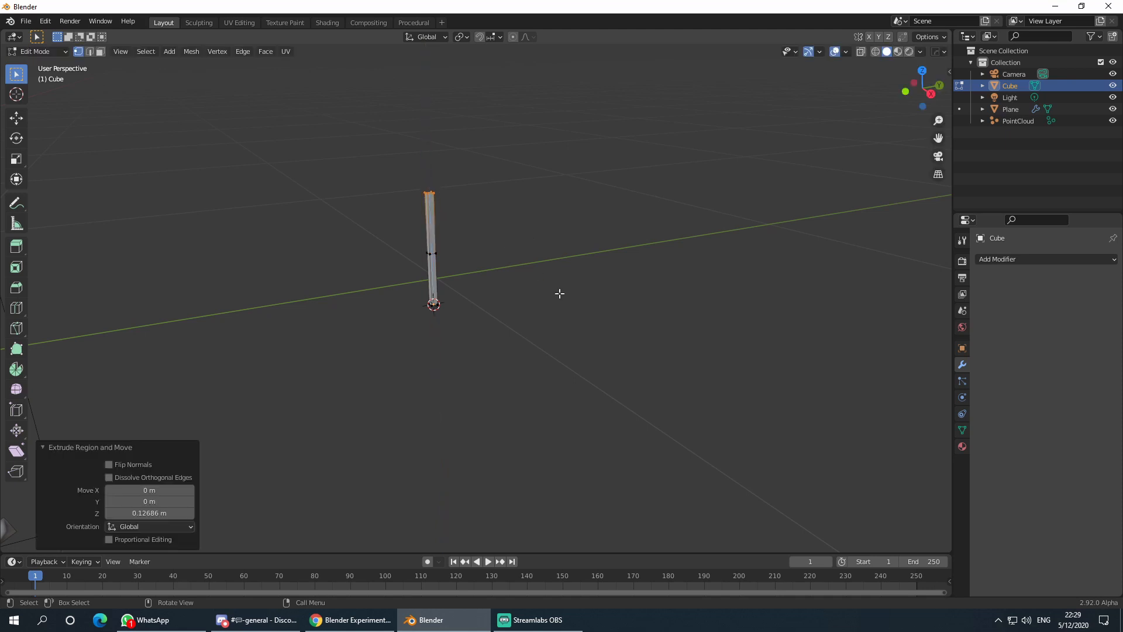
middle_drag(559, 293, 608, 280)
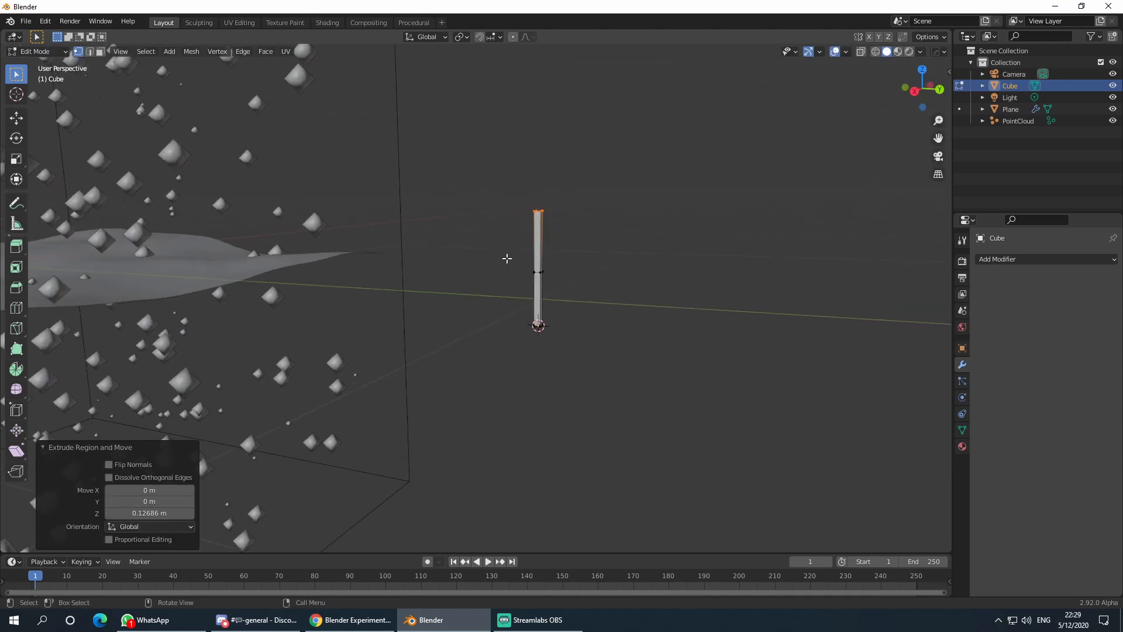
click(589, 294)
key(ctrl+z)
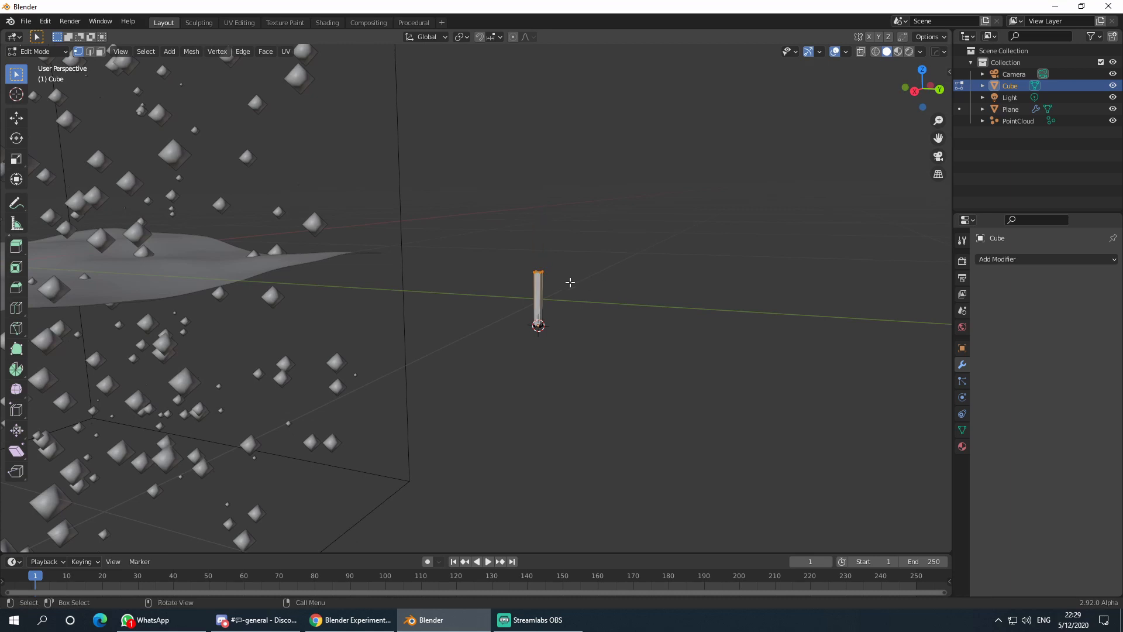
- Raise the pillar's top face 0.29666 m along Z
key(g)
key(z)
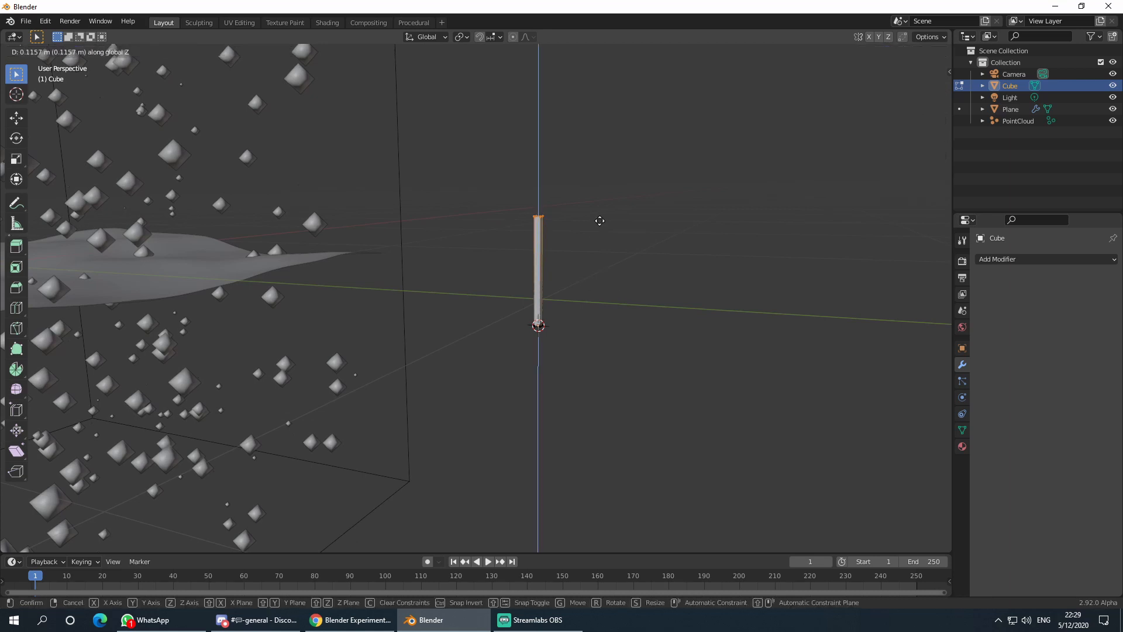
click(598, 131)
middle_drag(598, 131, 578, 262)
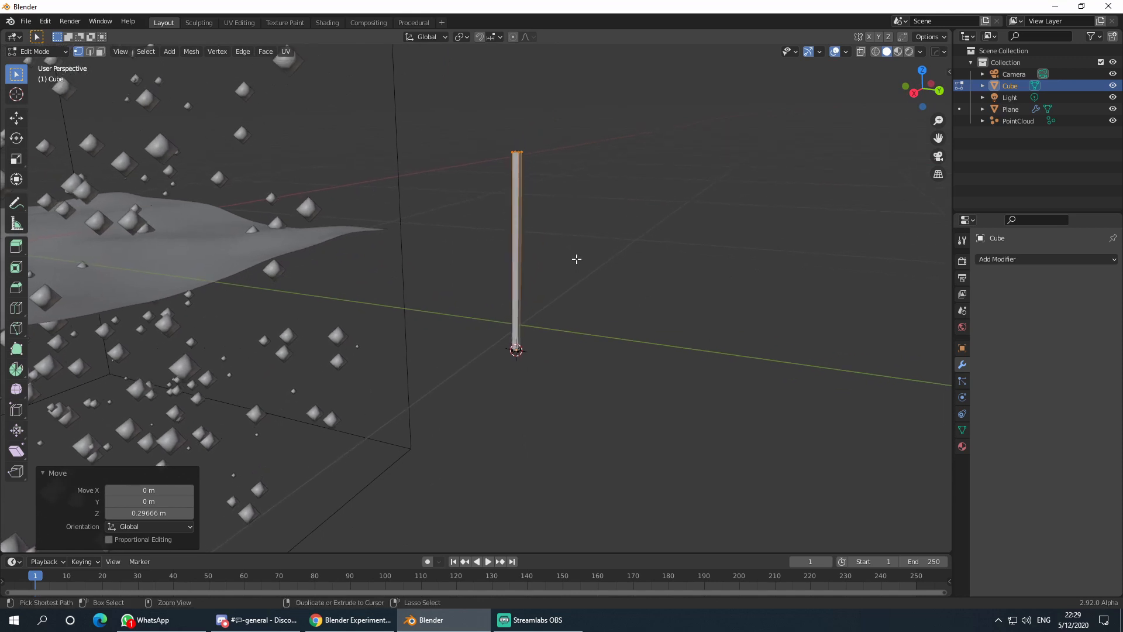
key(ctrl+r)
- Box-select the pillar's top vertices and scale them to 0.354 to taper the tip
scroll(517, 226, up, 2)
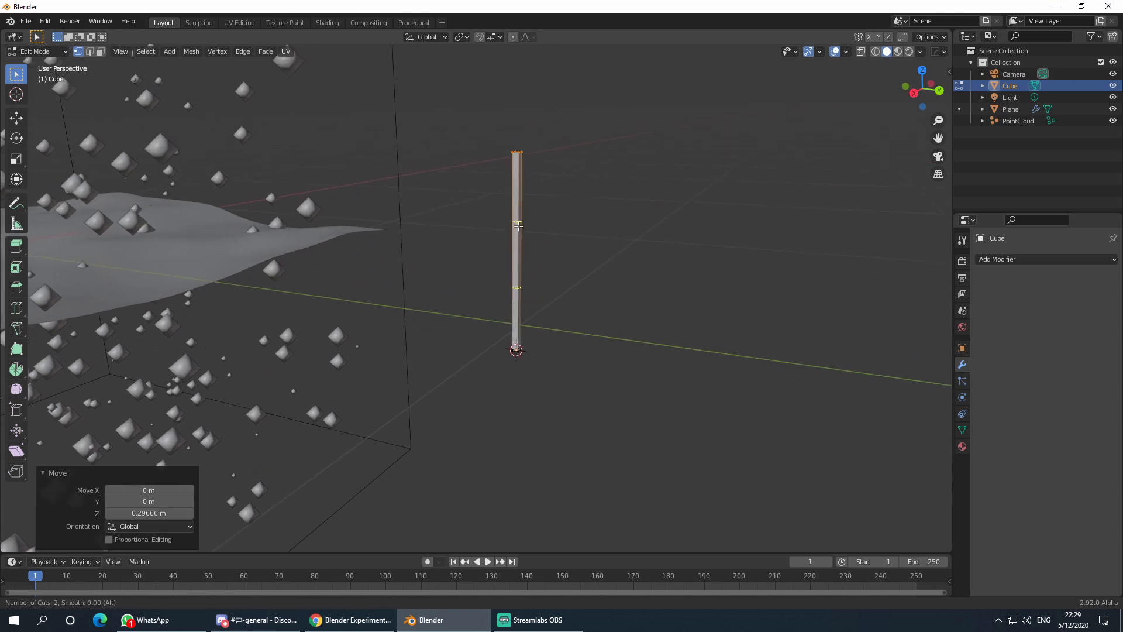
right_click(525, 226)
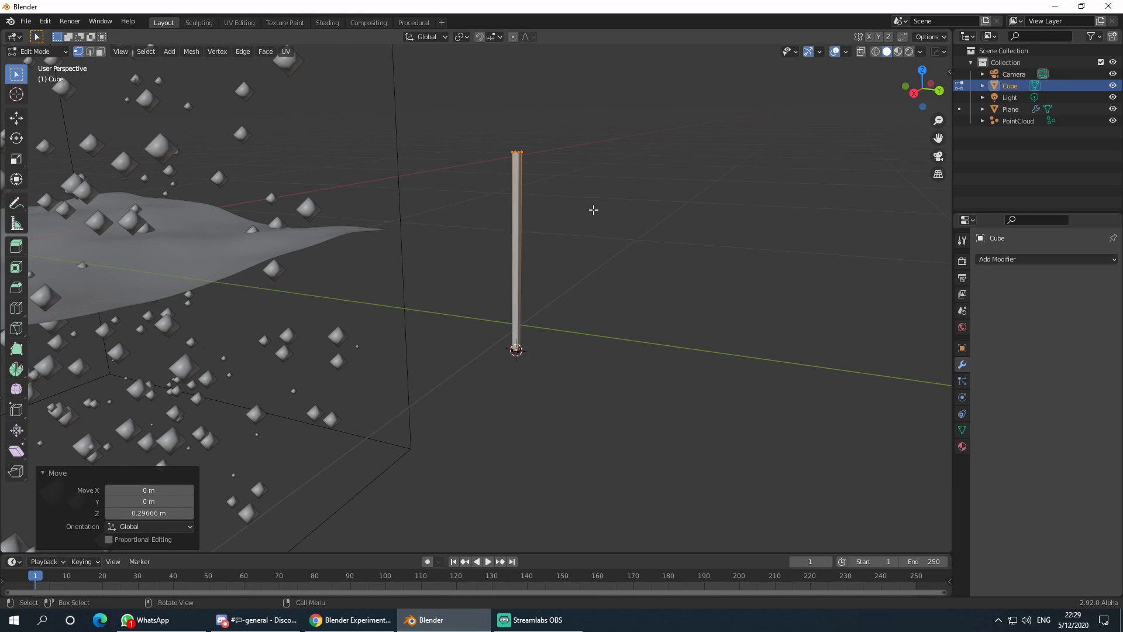
key(Tab)
key(Tab)
drag(495, 136, 557, 176)
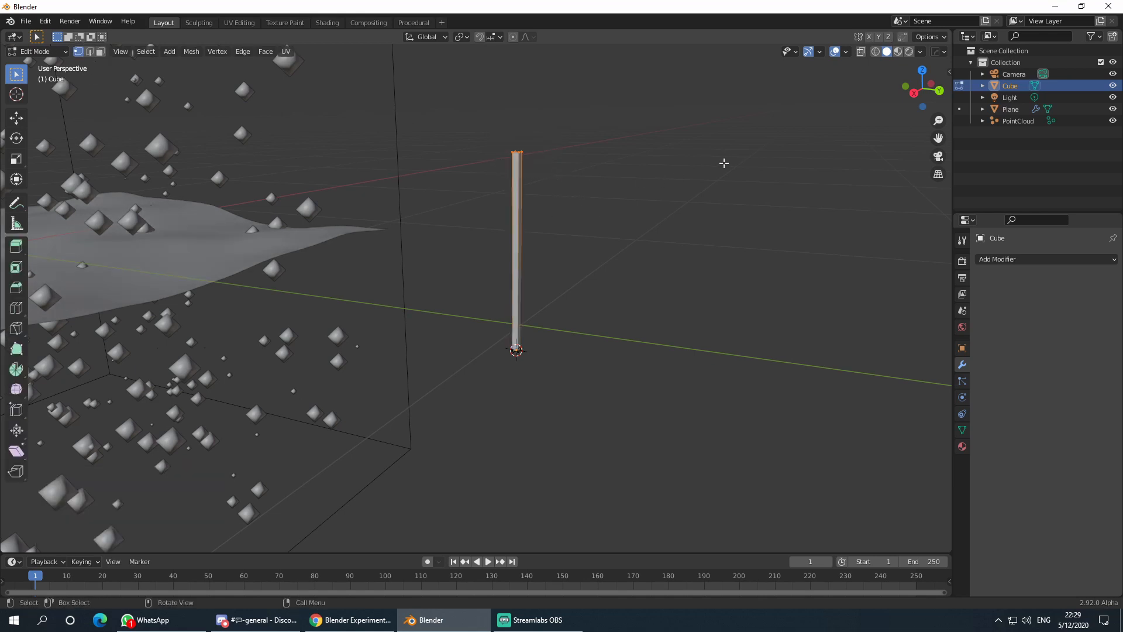
key(s)
click(577, 211)
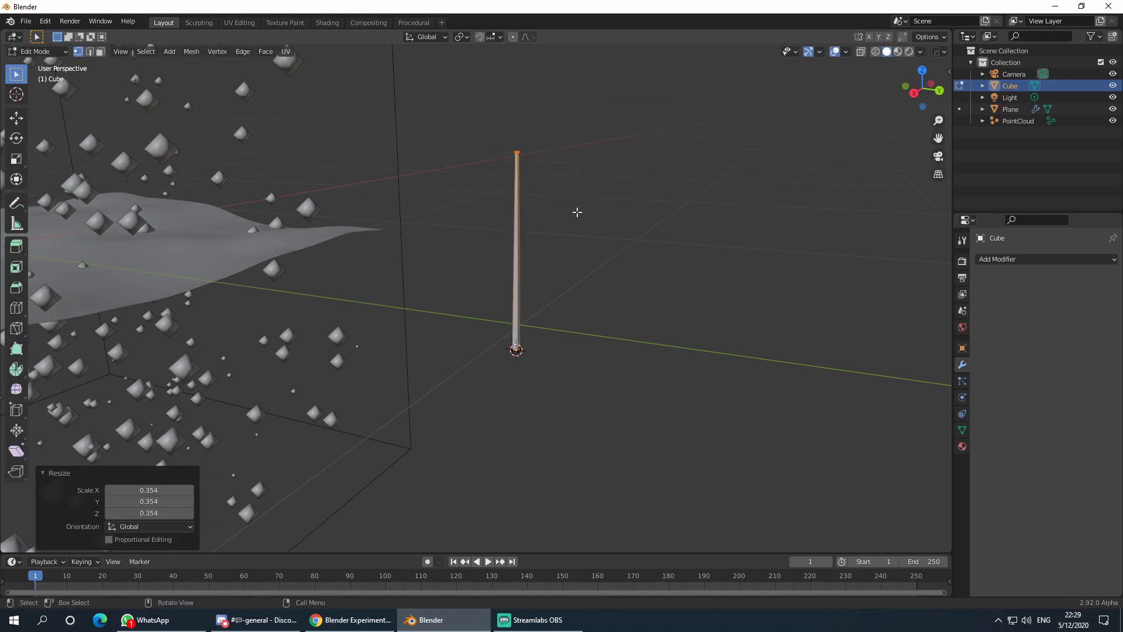
key(Tab)
key(Tab)
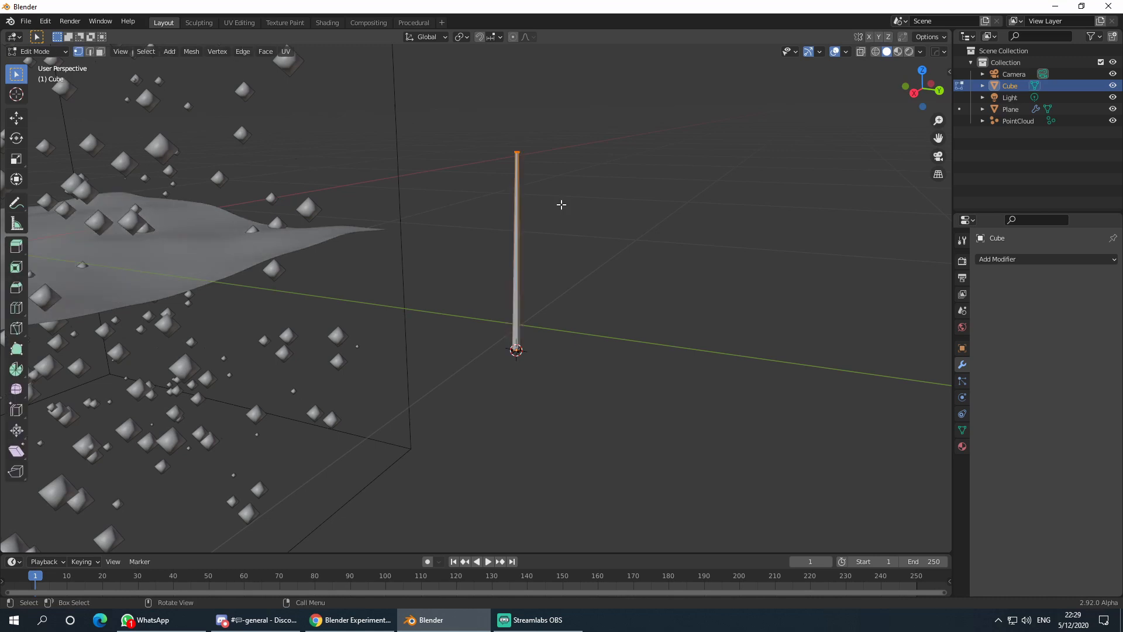
- Add three evenly spaced edge loops along the pillar
key(ctrl+r)
scroll(518, 228, up, 2)
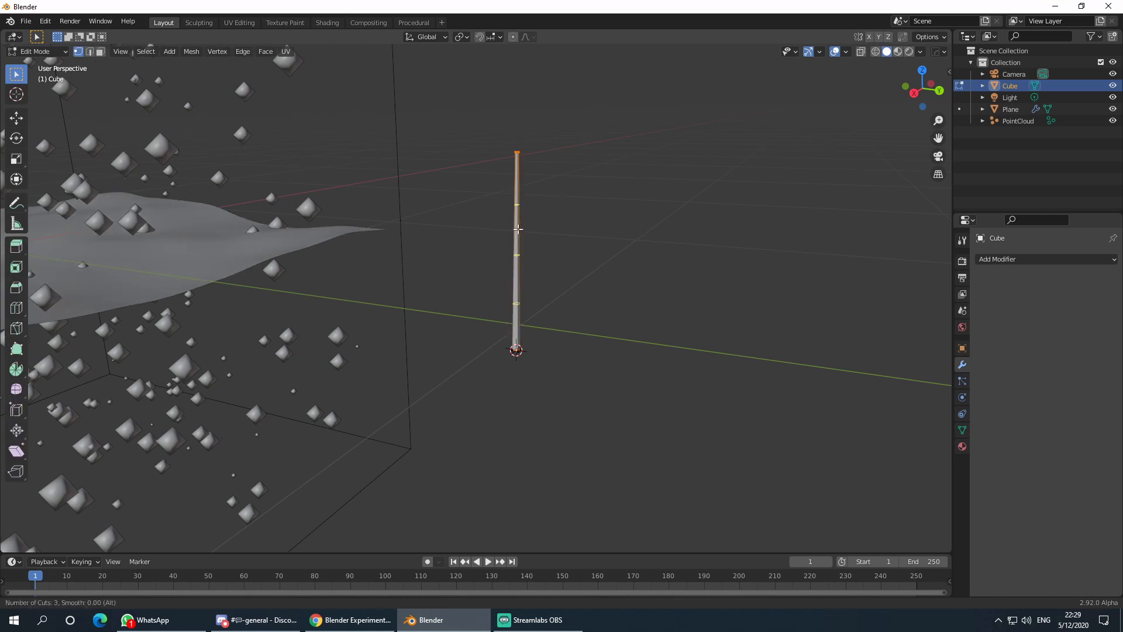
click(518, 228)
click(518, 229)
click(612, 205)
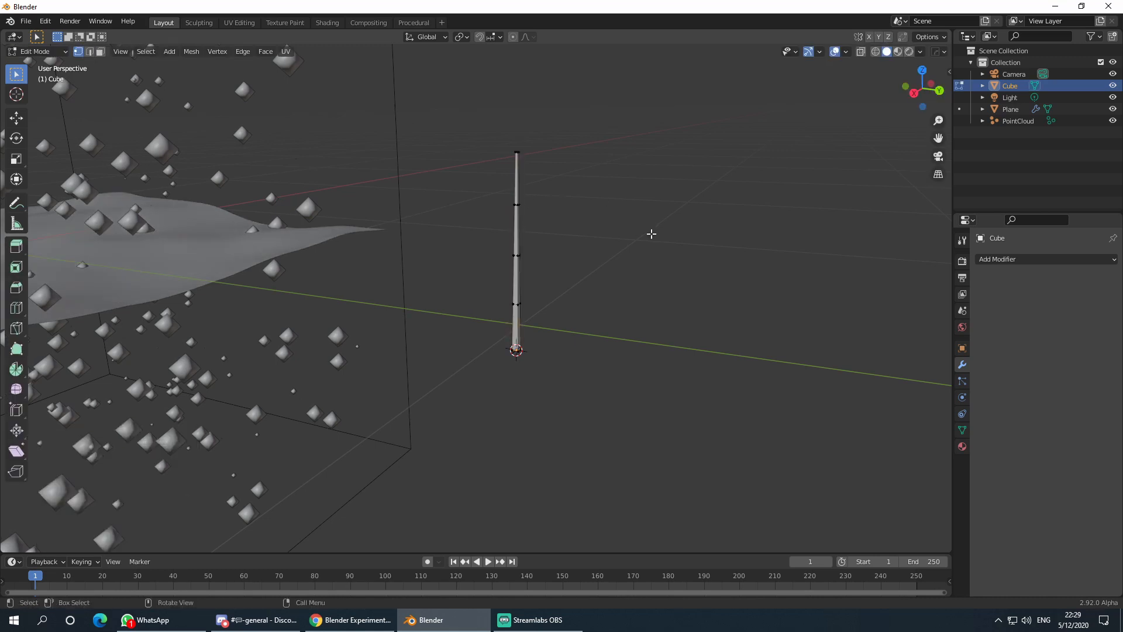
middle_drag(651, 234, 571, 239)
- Select the pillar's tip vertices and turn on proportional editing
drag(577, 142, 621, 167)
middle_drag(629, 166, 767, 165)
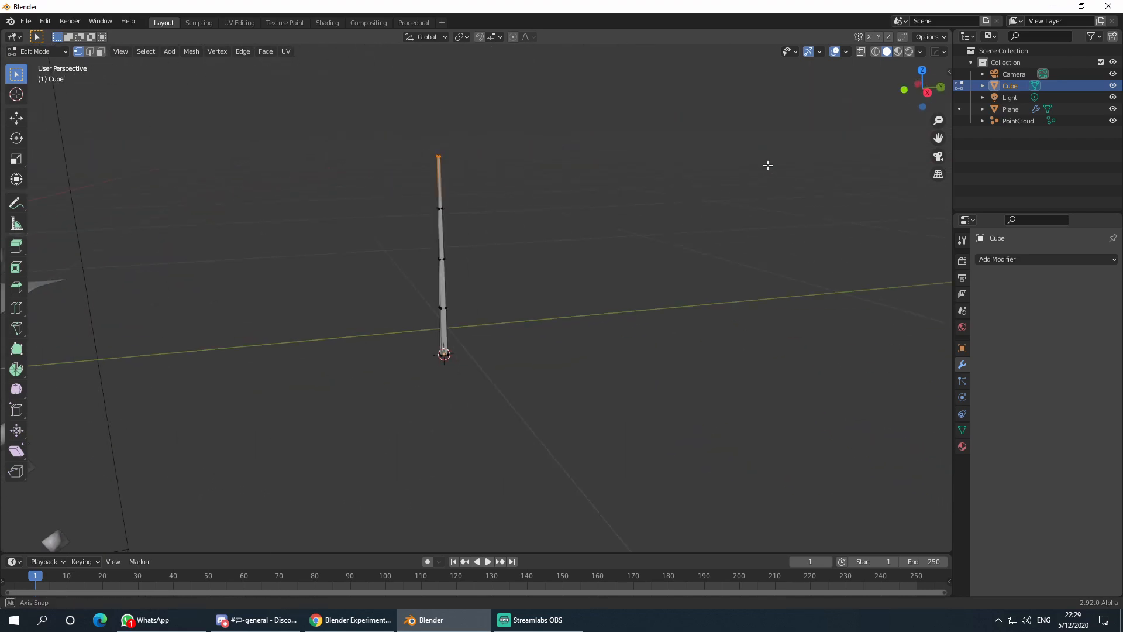
click(513, 37)
middle_drag(623, 167, 610, 219)
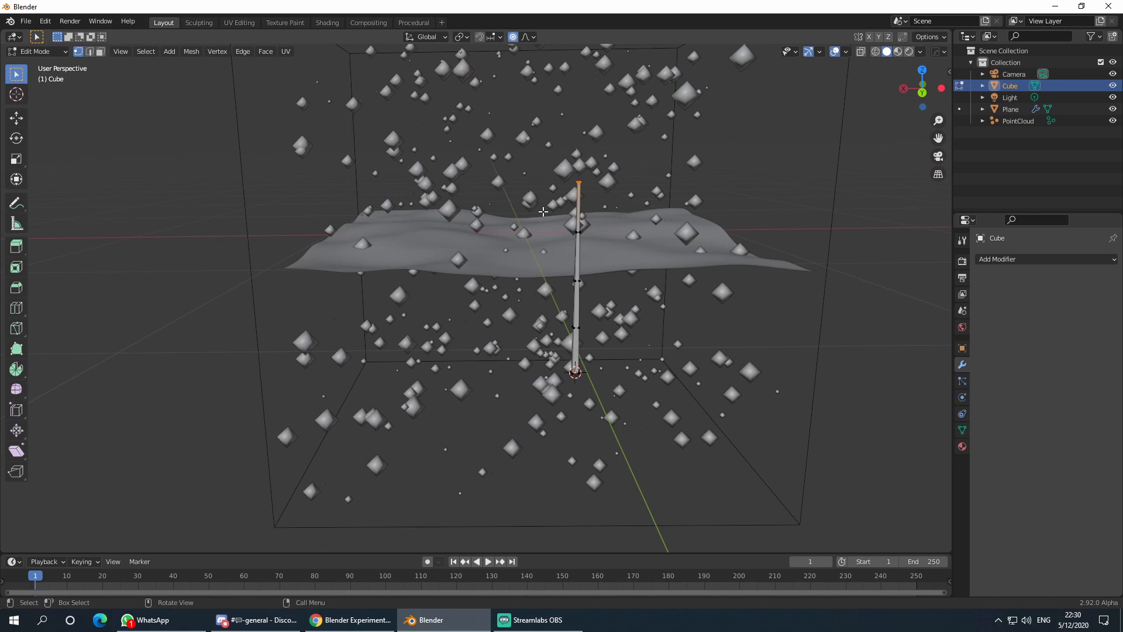
- In Right Ortho view, rotate and move the tip with smooth proportional falloff to bend the stem
key(KP_3)
key(r)
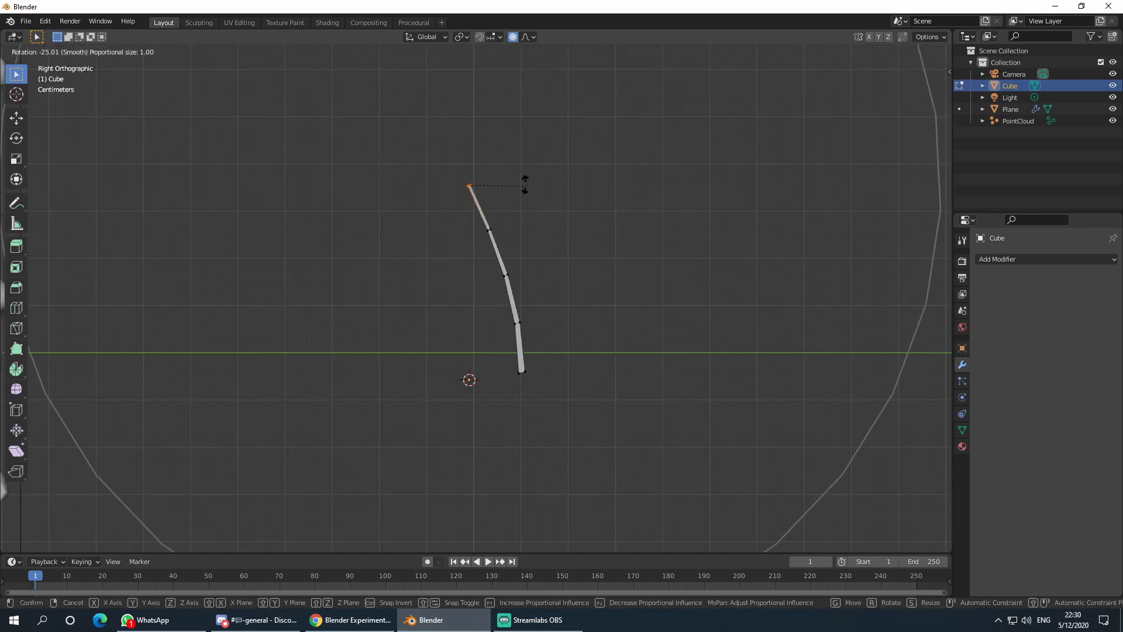
scroll(537, 190, up, 17)
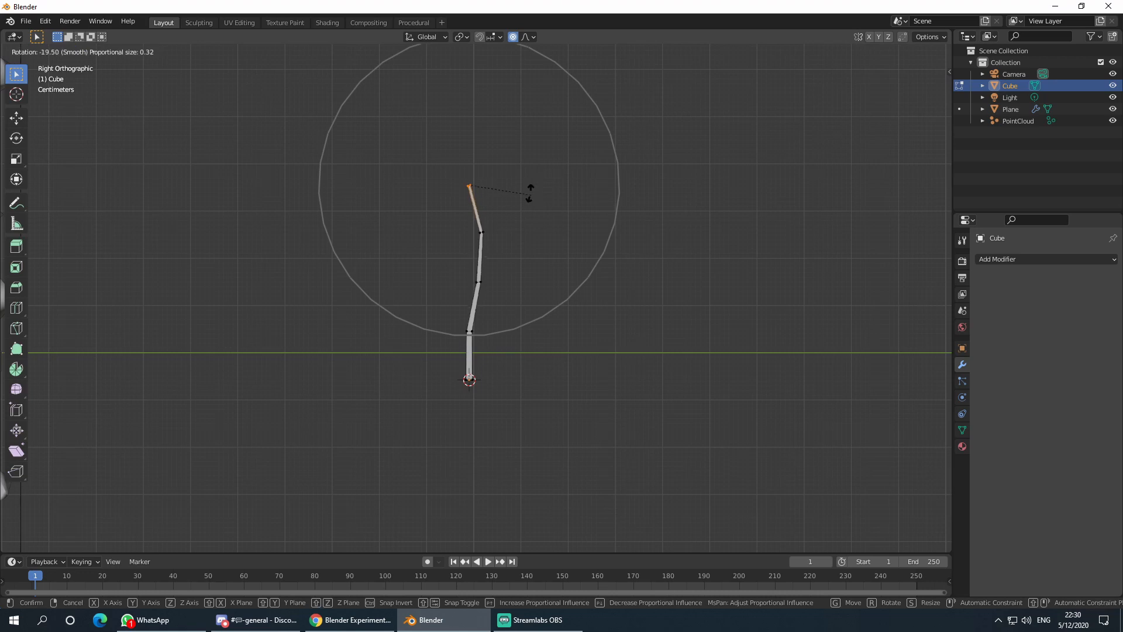
click(528, 189)
key(g)
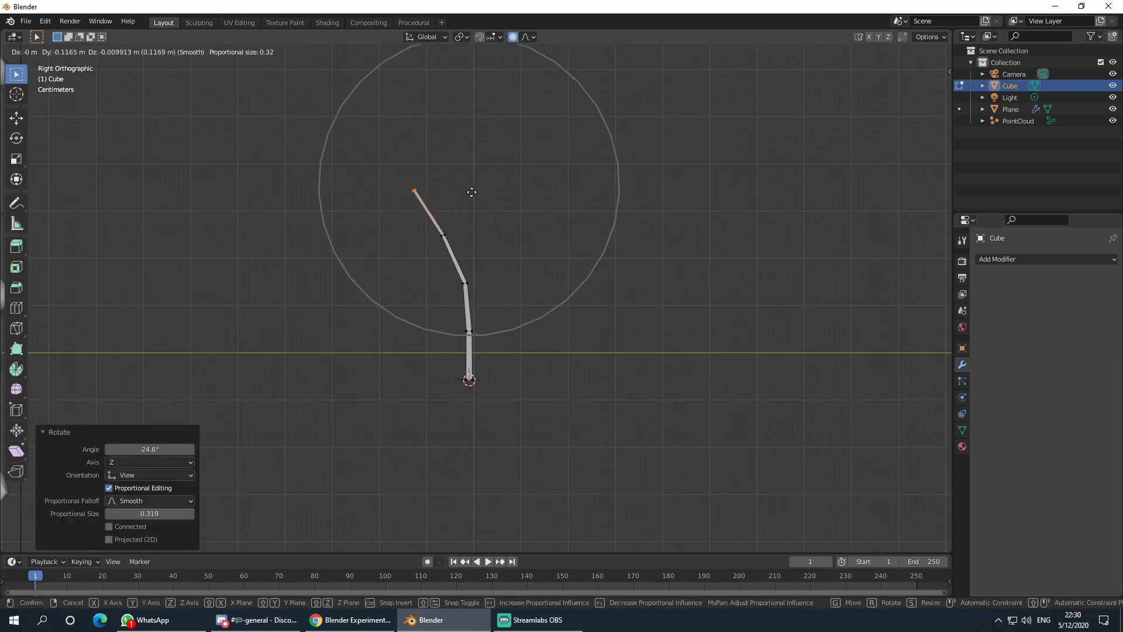
click(469, 195)
key(g)
right_click(470, 195)
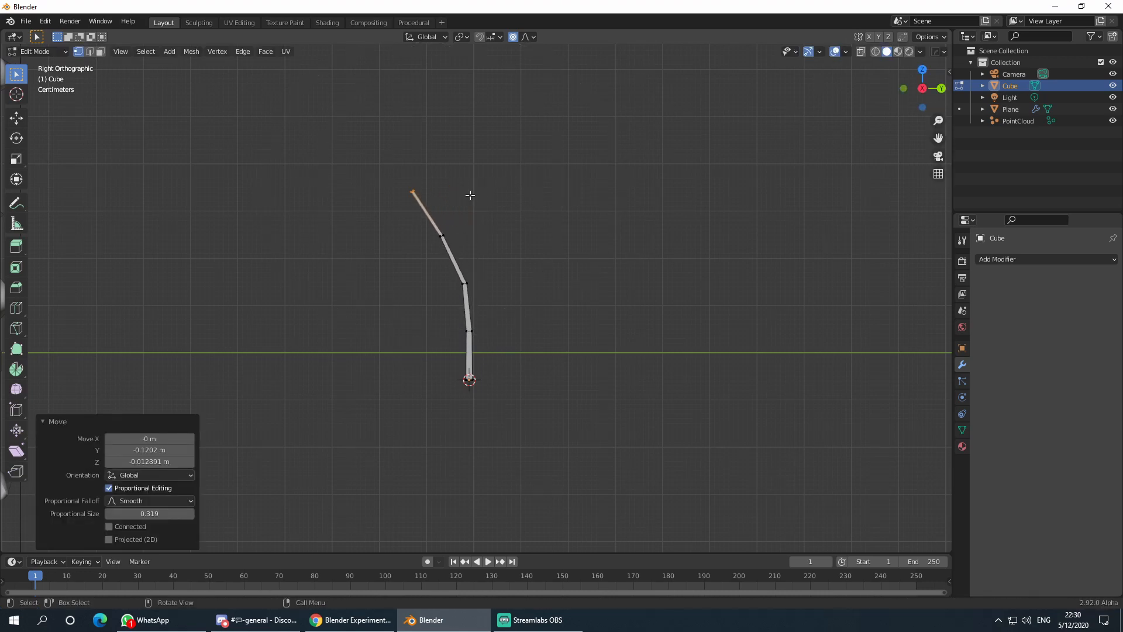
key(r)
click(458, 183)
key(g)
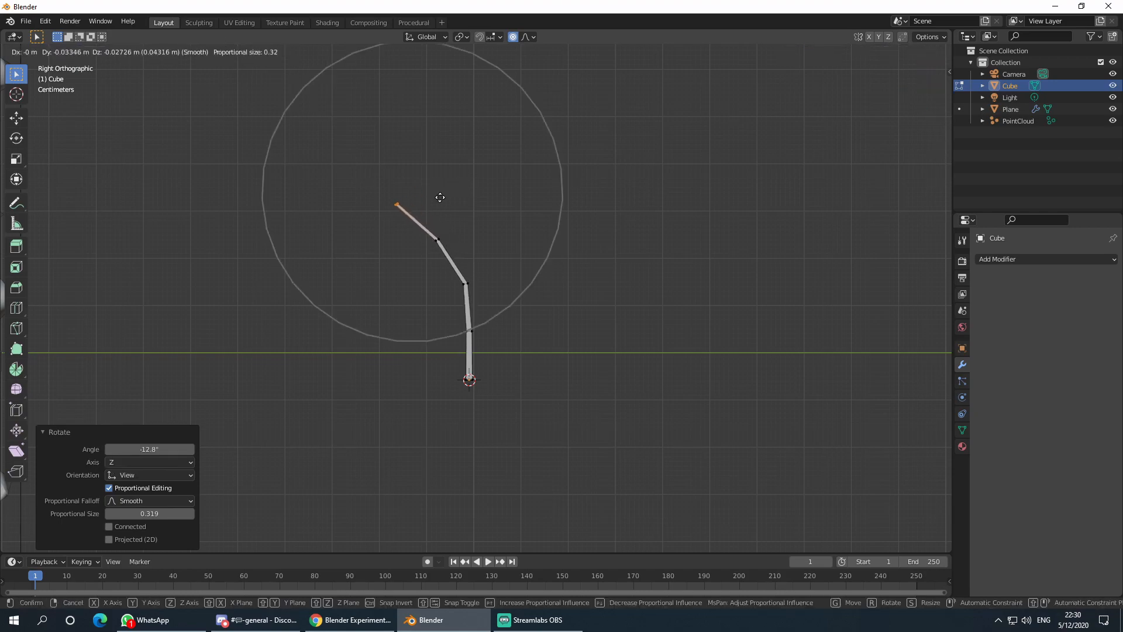
click(433, 202)
- Return to Object Mode and reselect the bent stem in a perspective view
key(Tab)
scroll(609, 234, down, 5)
middle_drag(609, 233, 510, 241)
key(Tab)
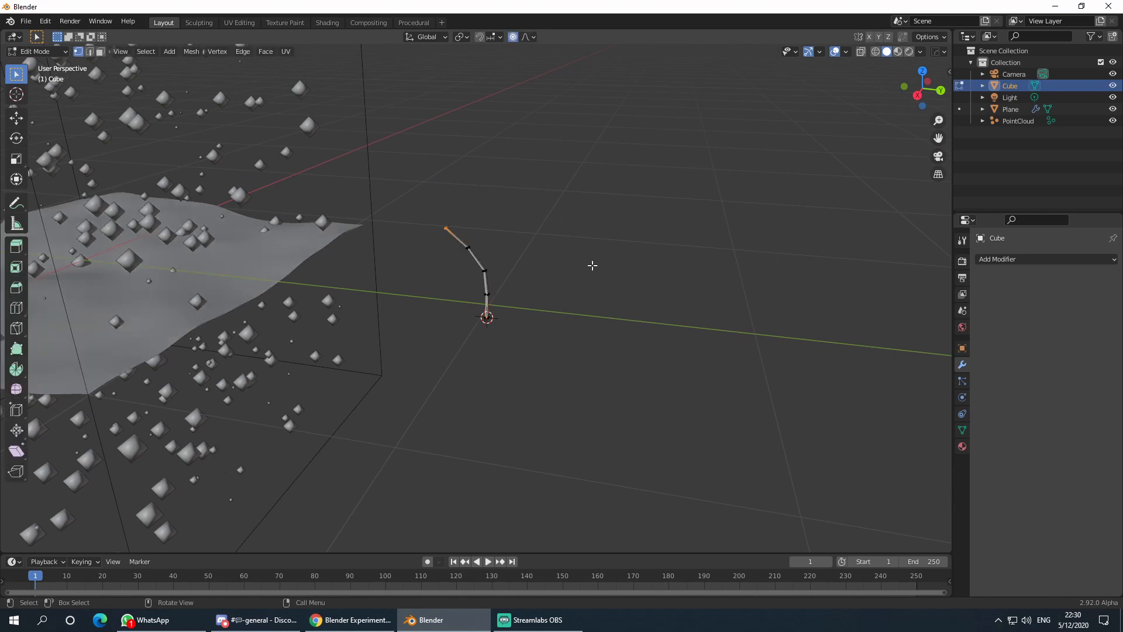
scroll(514, 289, up, 3)
key(Tab)
click(547, 276)
click(504, 289)
middle_drag(559, 299, 613, 314)
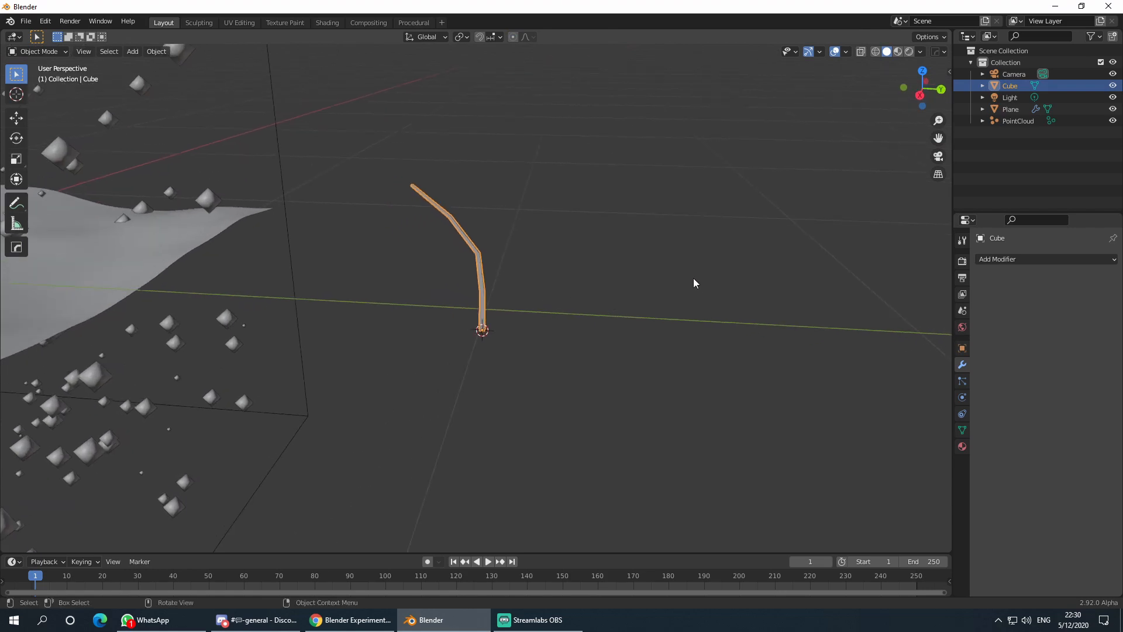
- Scale the whole stem down to 0.895
key(s)
click(668, 280)
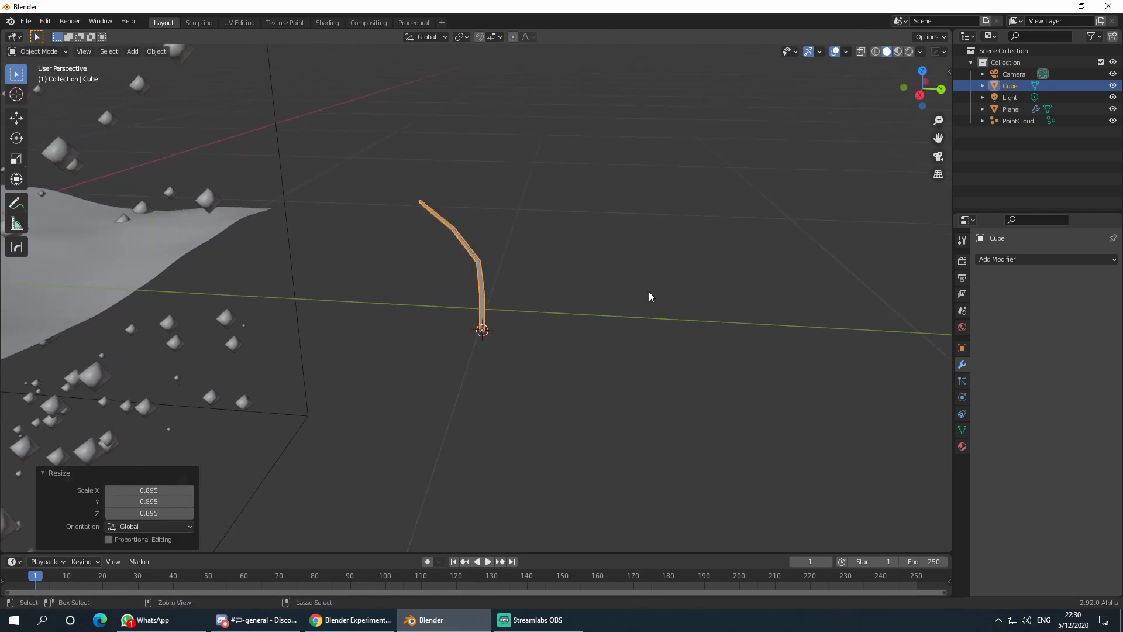
key(ctrl+s)
click(901, 94)
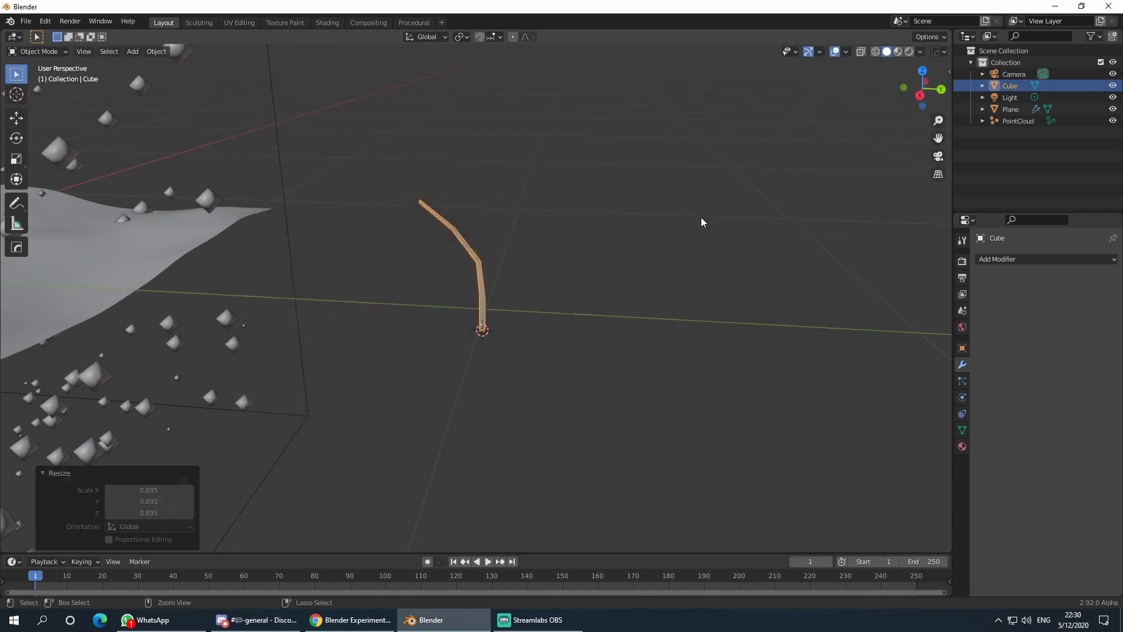
- Apply the stem's scale with Ctrl+A
key(ctrl+a)
click(702, 219)
click(615, 282)
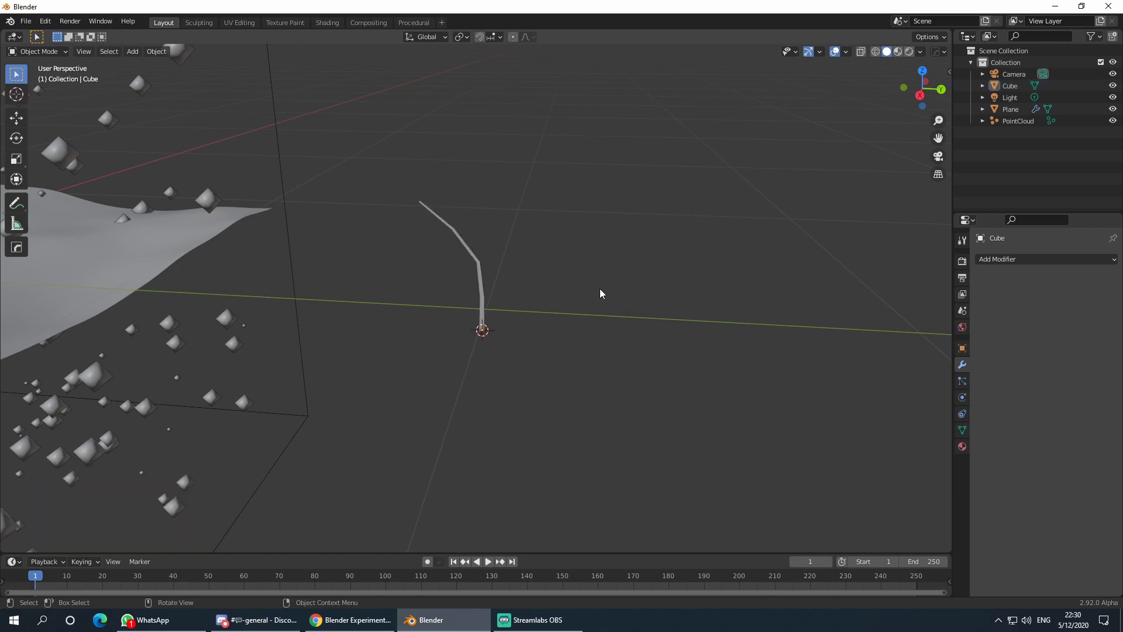
middle_drag(600, 293, 671, 307)
click(472, 318)
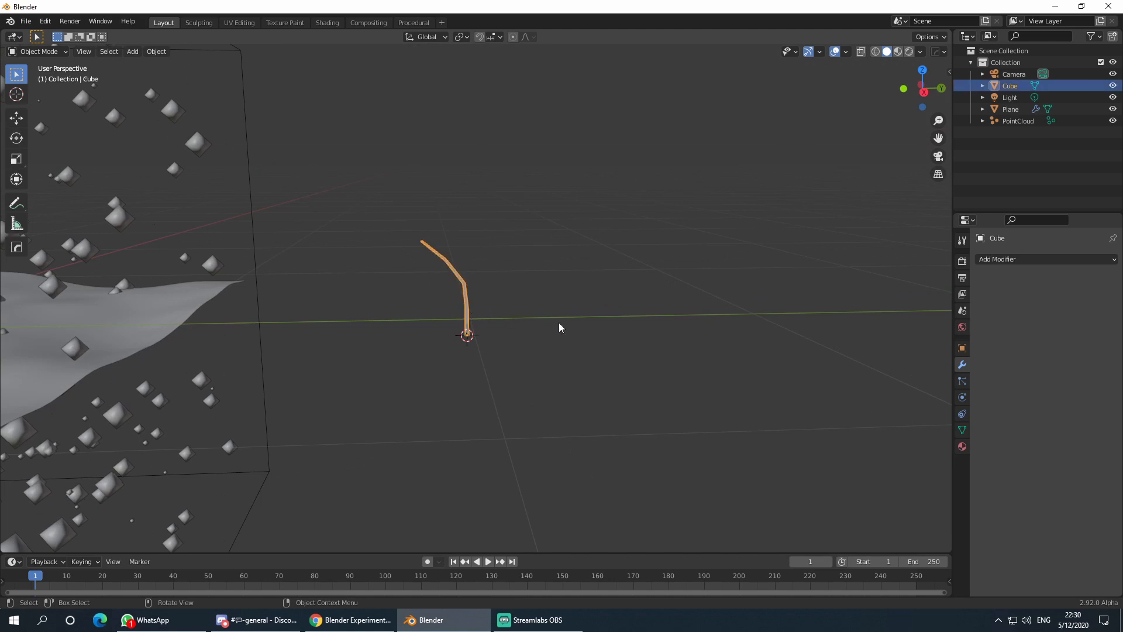
click(588, 319)
- Add a cylinder mesh with 6 vertices
key(shift+a)
mouse_move(589, 324)
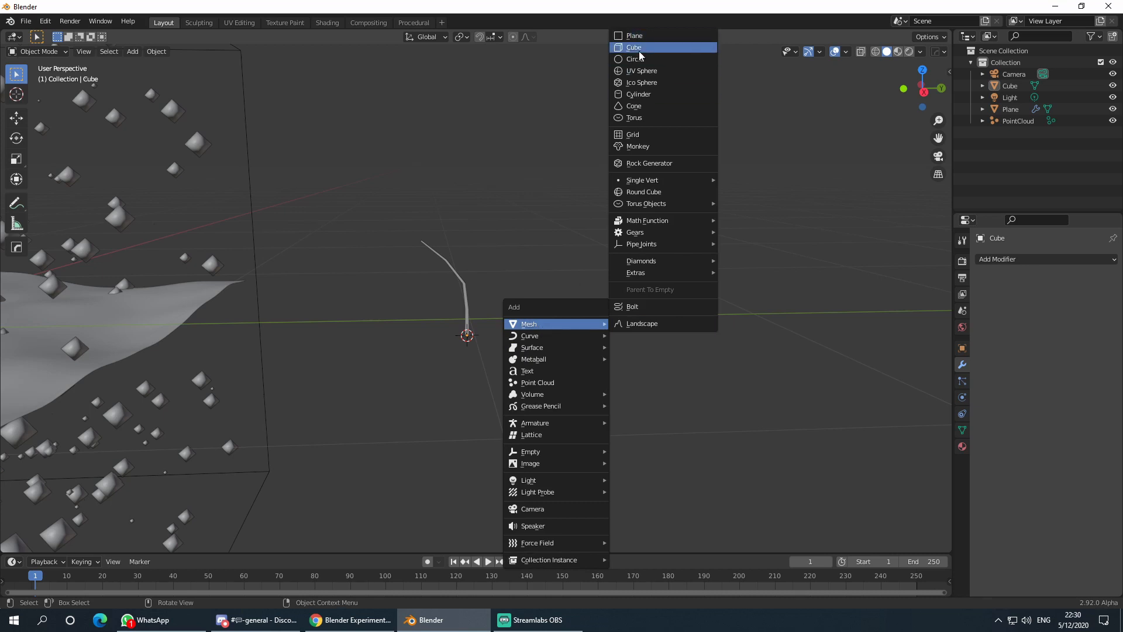
click(642, 95)
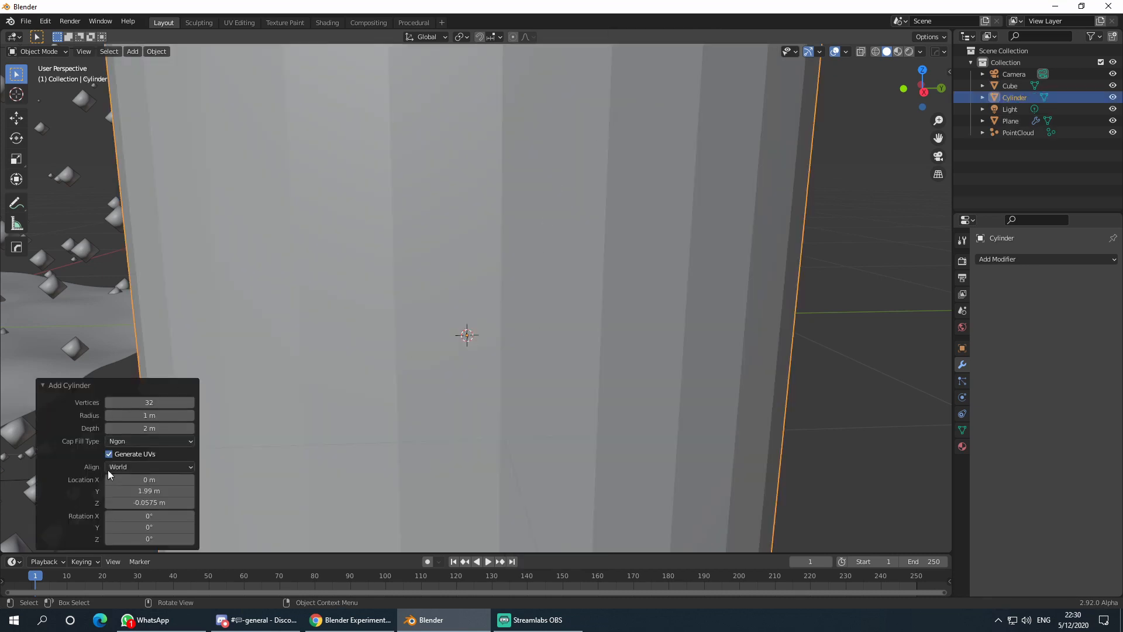
click(163, 403)
key(Return)
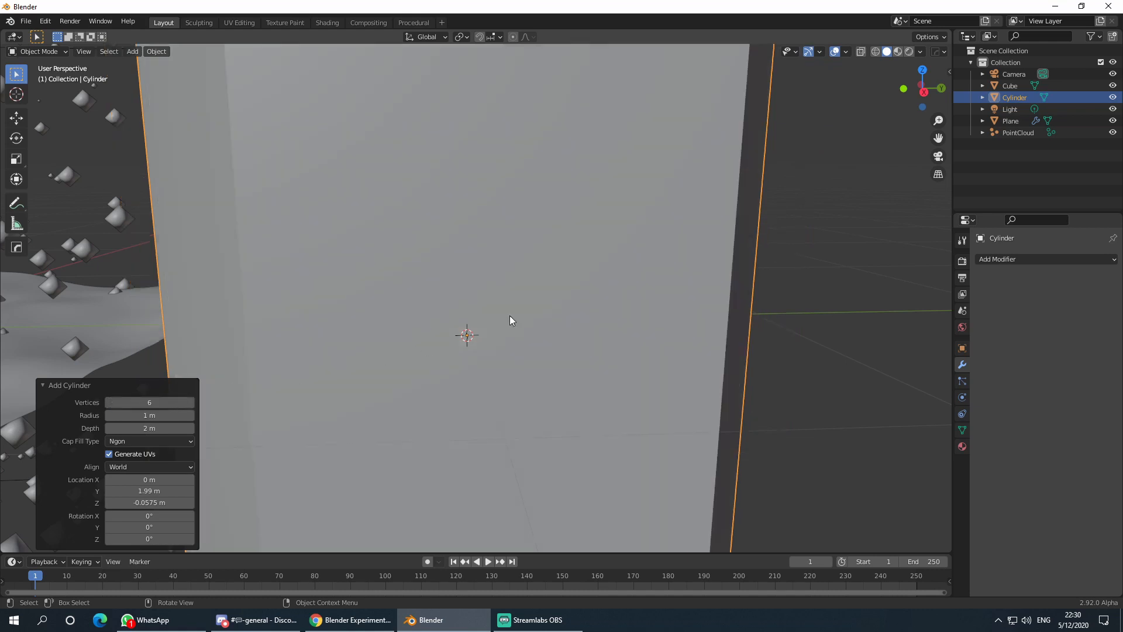
- Scale the cylinder to 0.037 and move it 0.265 m along Y beside the stem
key(s)
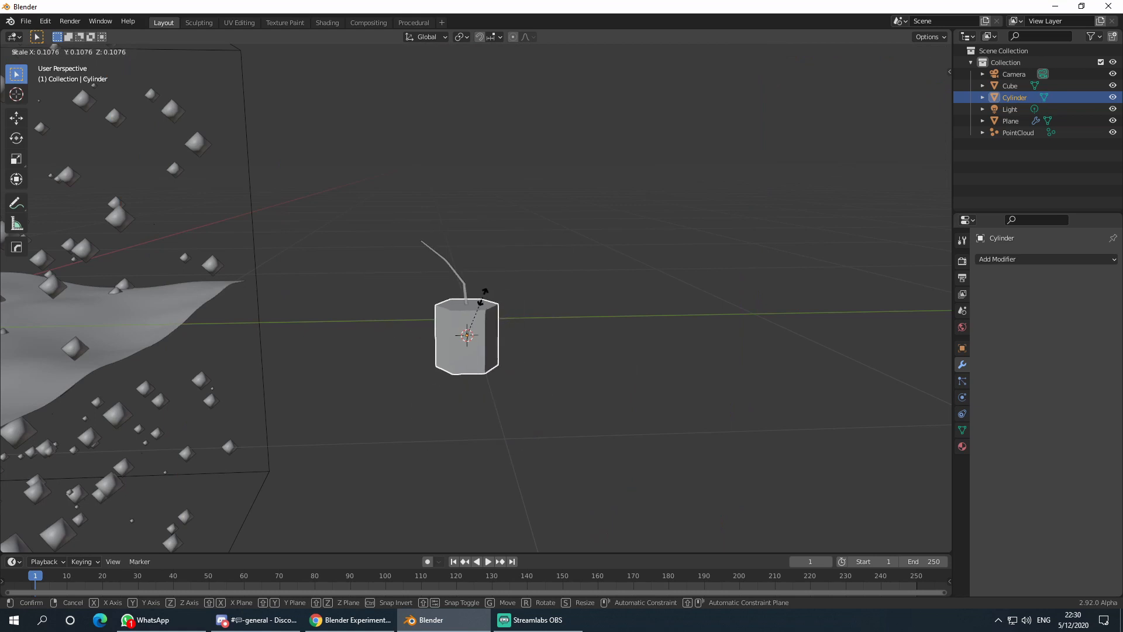
click(467, 325)
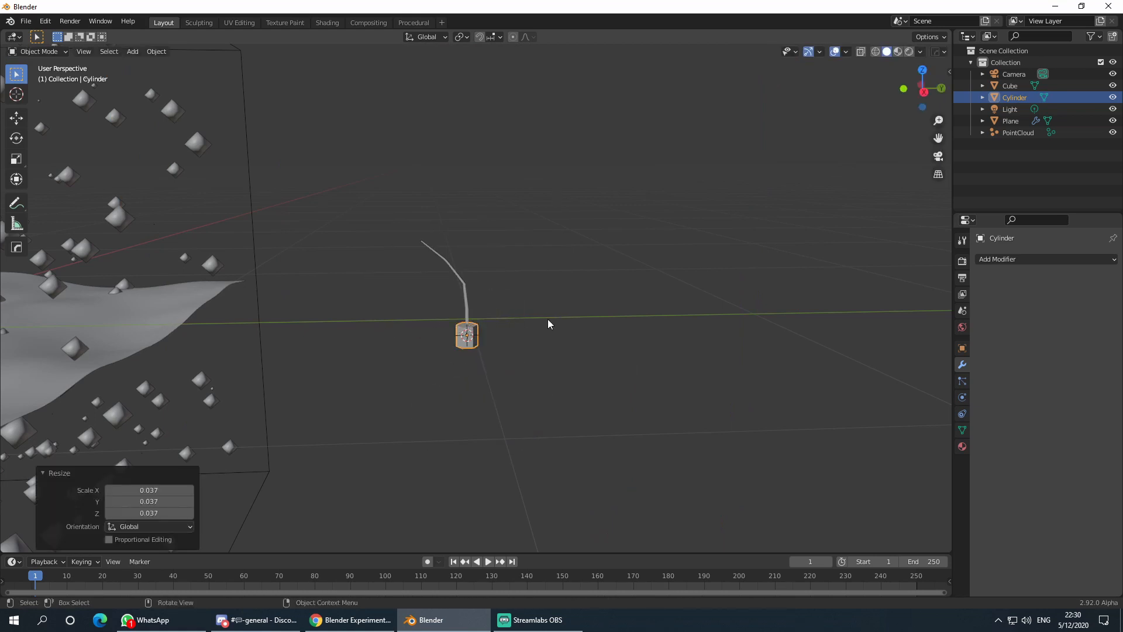
key(g)
key(y)
click(624, 314)
middle_drag(624, 314, 630, 369)
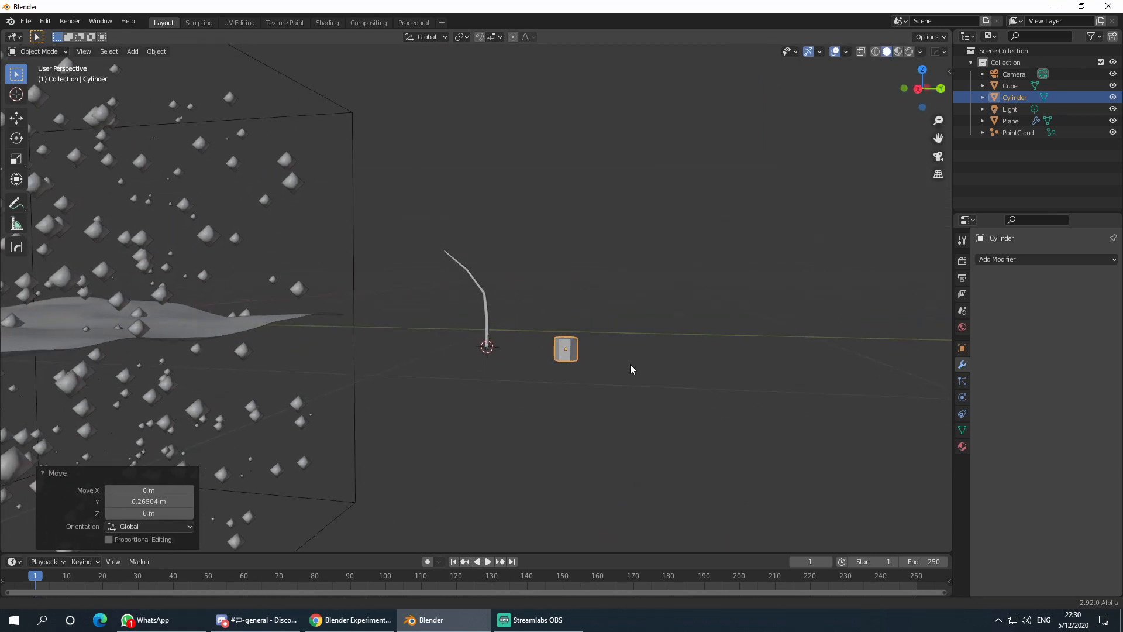
scroll(647, 321, up, 4)
key(Tab)
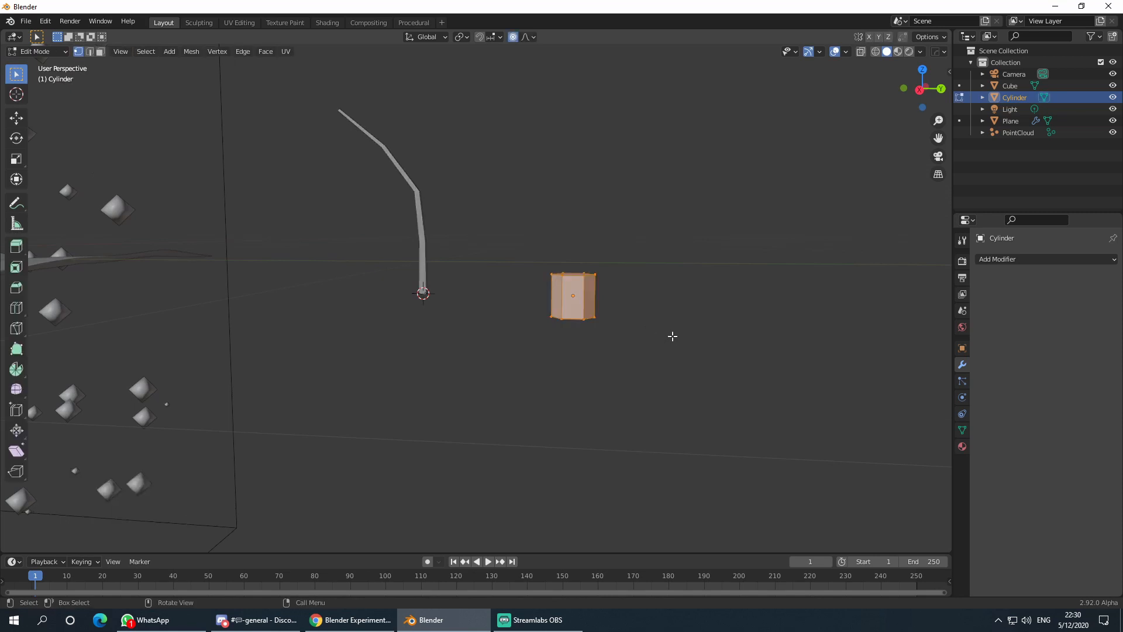
- Select the cylinder's bottom ring of vertices and snap the 3D cursor to it
middle_drag(672, 335, 541, 354)
drag(541, 353, 610, 433)
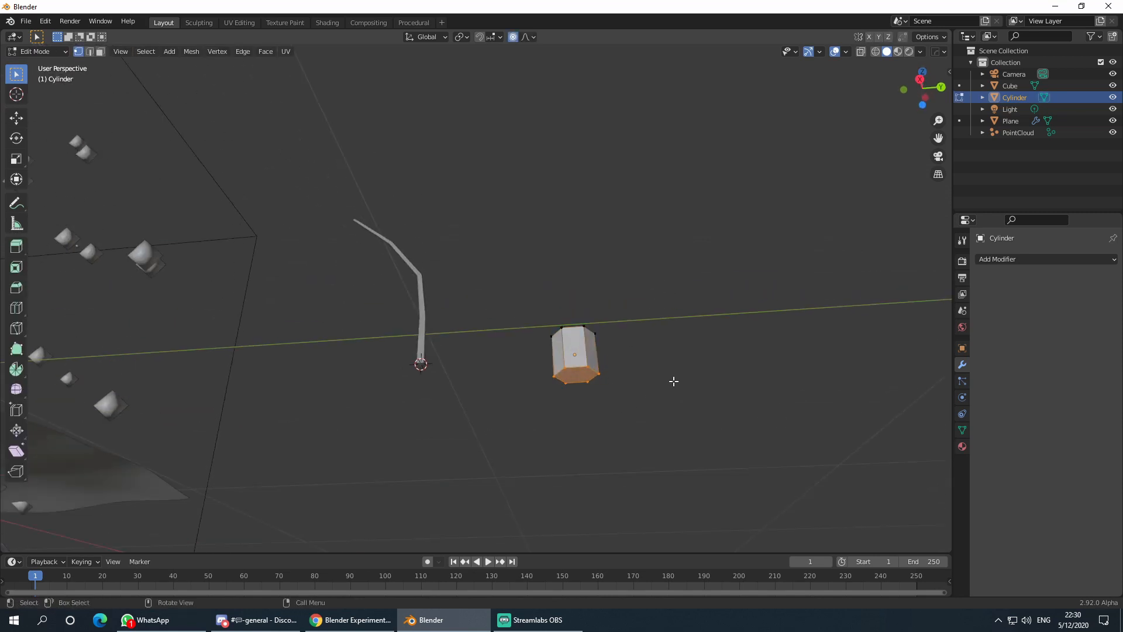
middle_drag(674, 381, 687, 396)
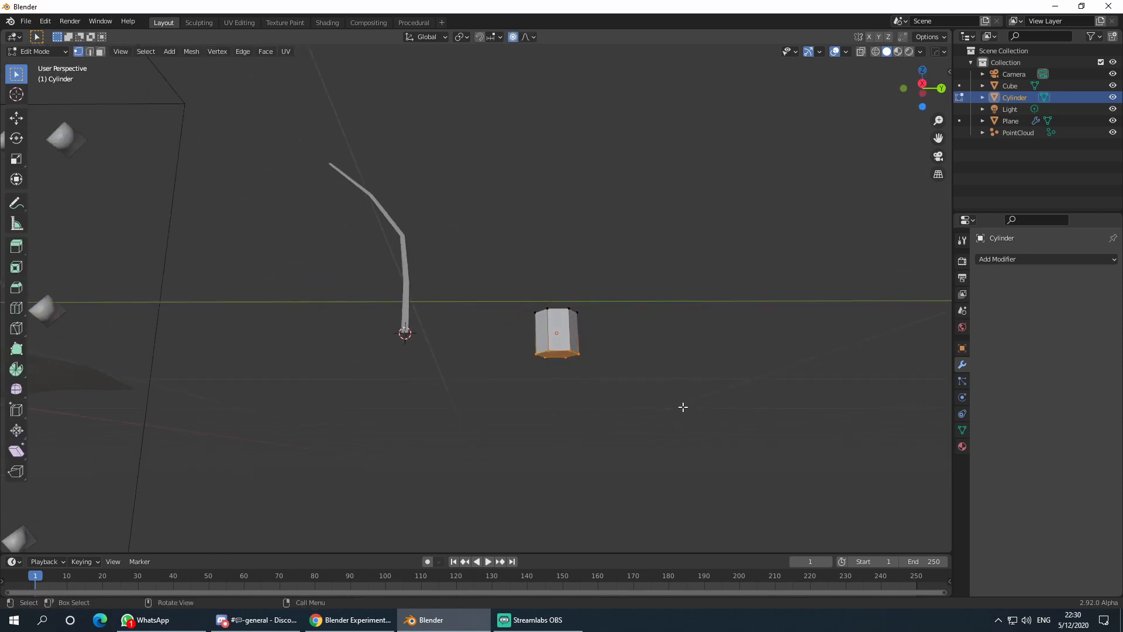
key(shift+s)
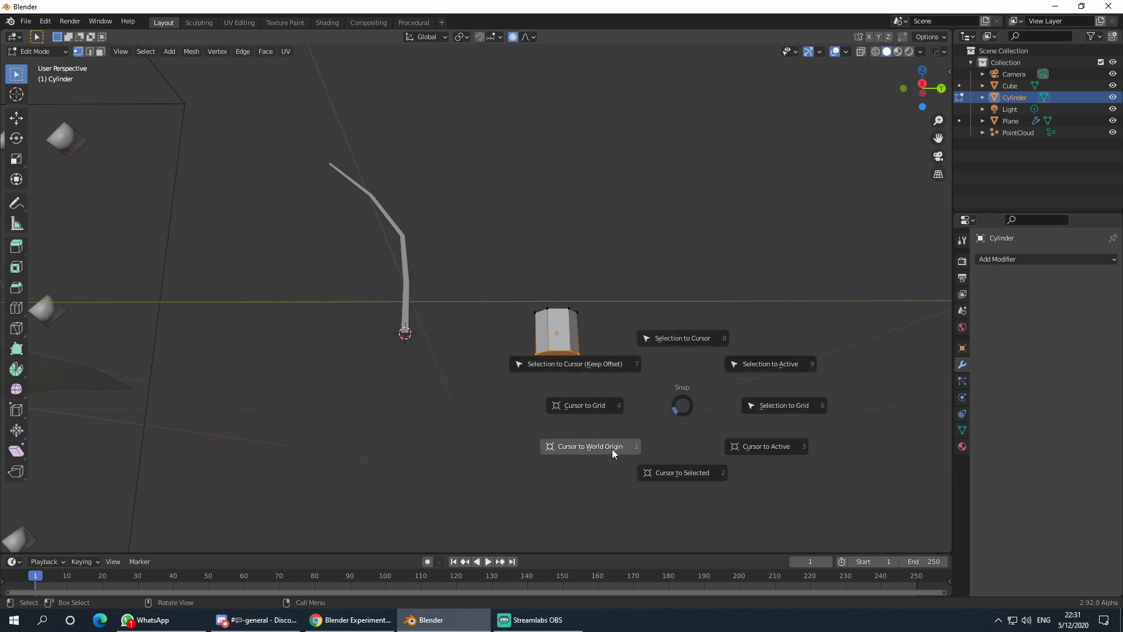
click(693, 476)
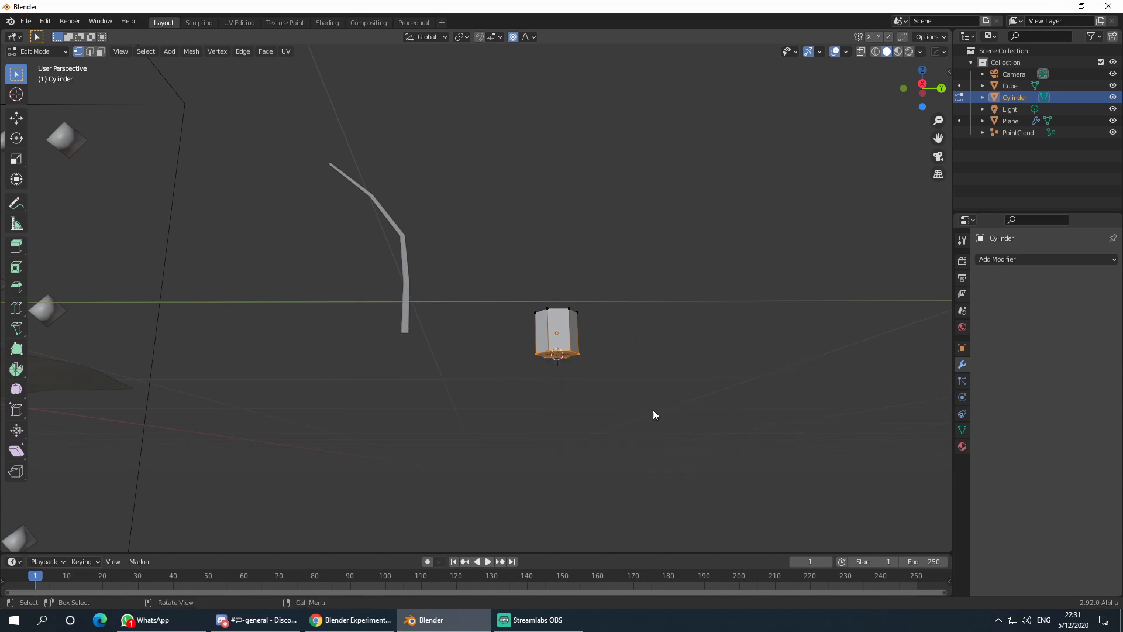
- In Object Mode, set the cylinder's origin to the 3D cursor
key(Tab)
key(shift+s)
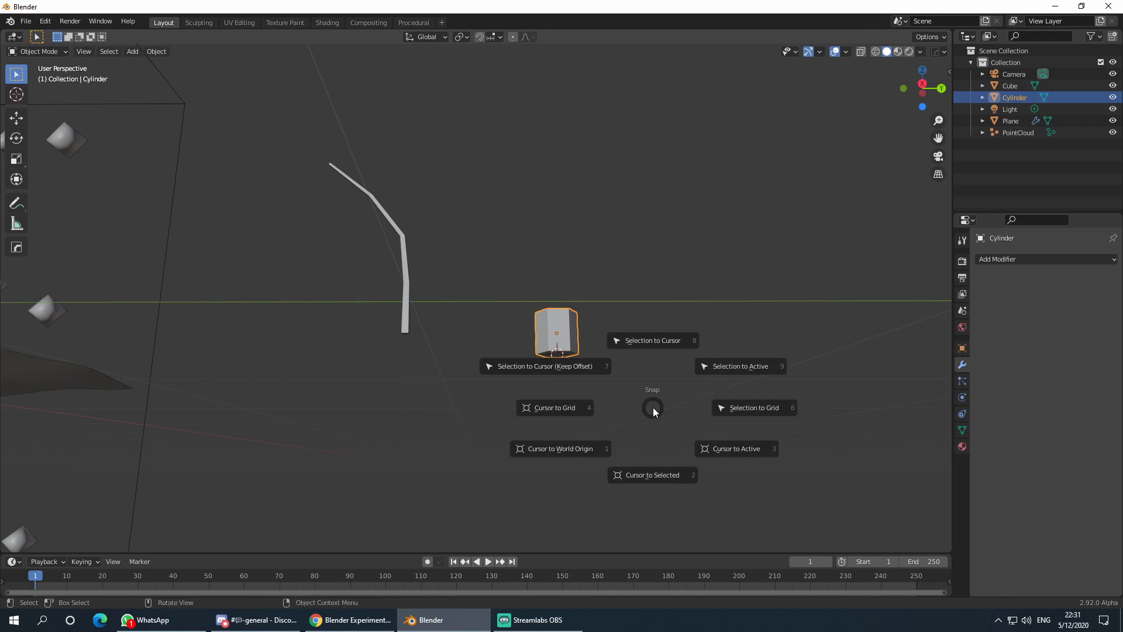
right_click(551, 306)
right_click(555, 322)
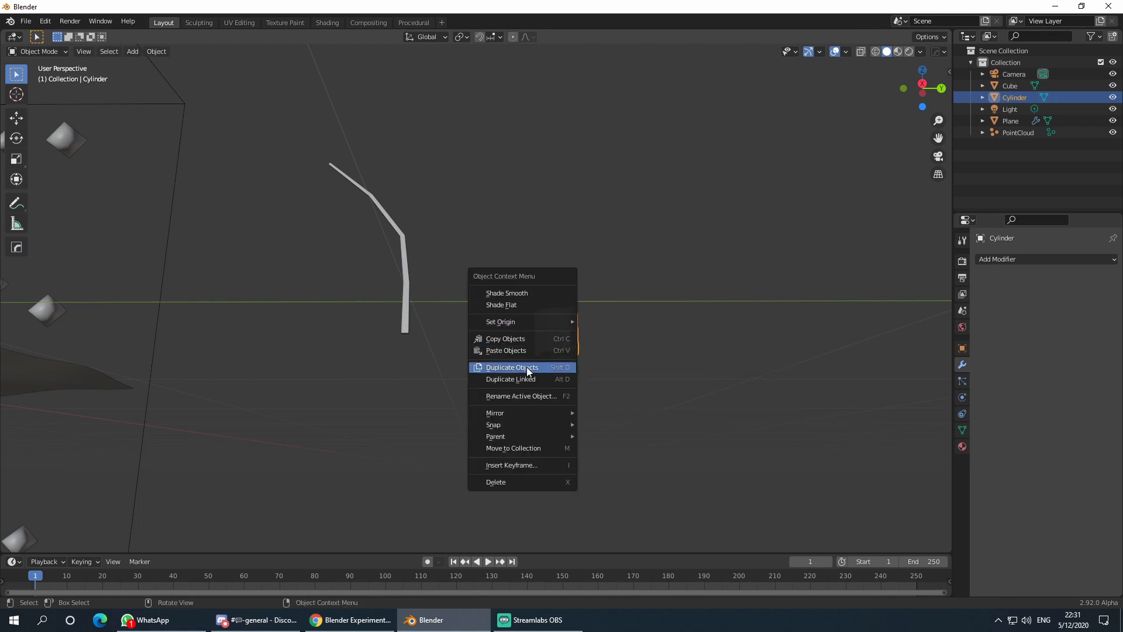
mouse_move(543, 322)
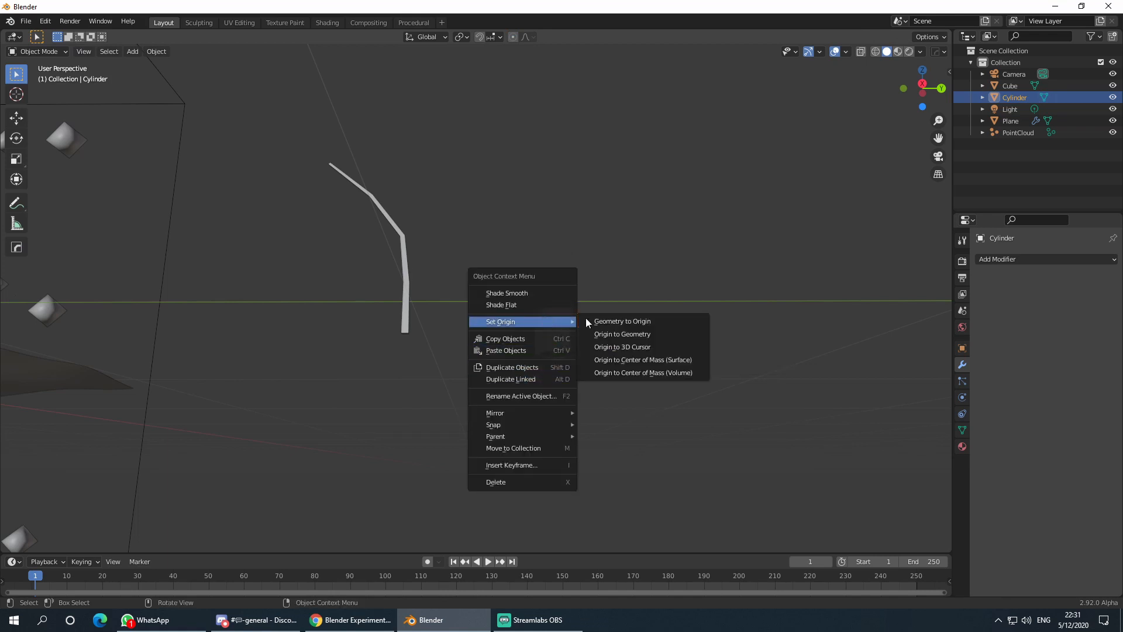
click(645, 350)
middle_drag(667, 323, 652, 347)
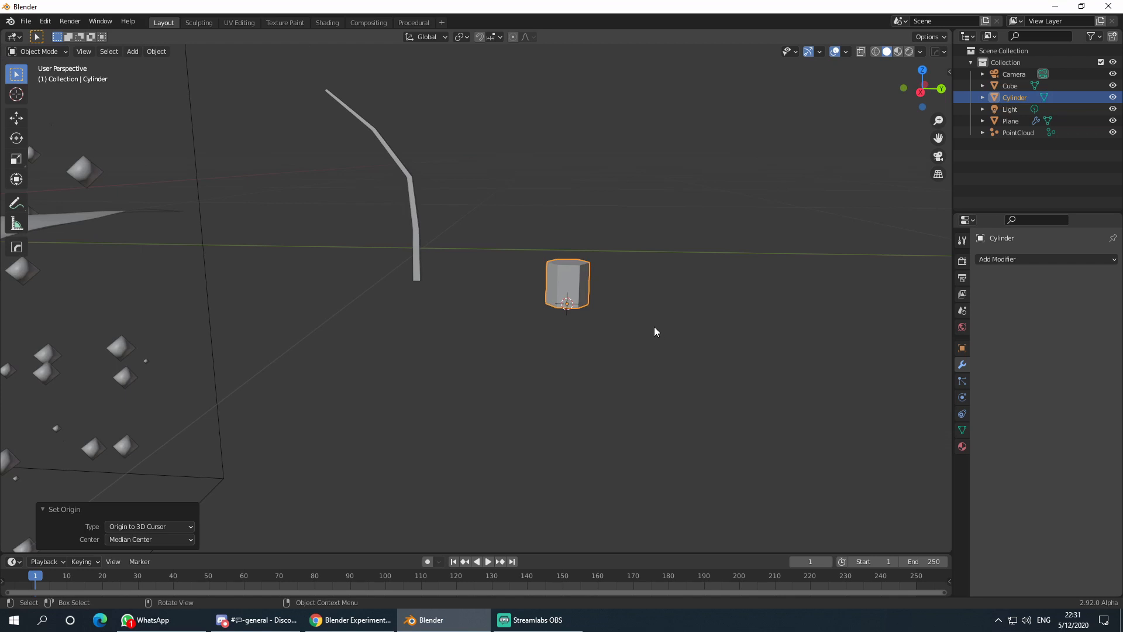
click(654, 326)
click(578, 276)
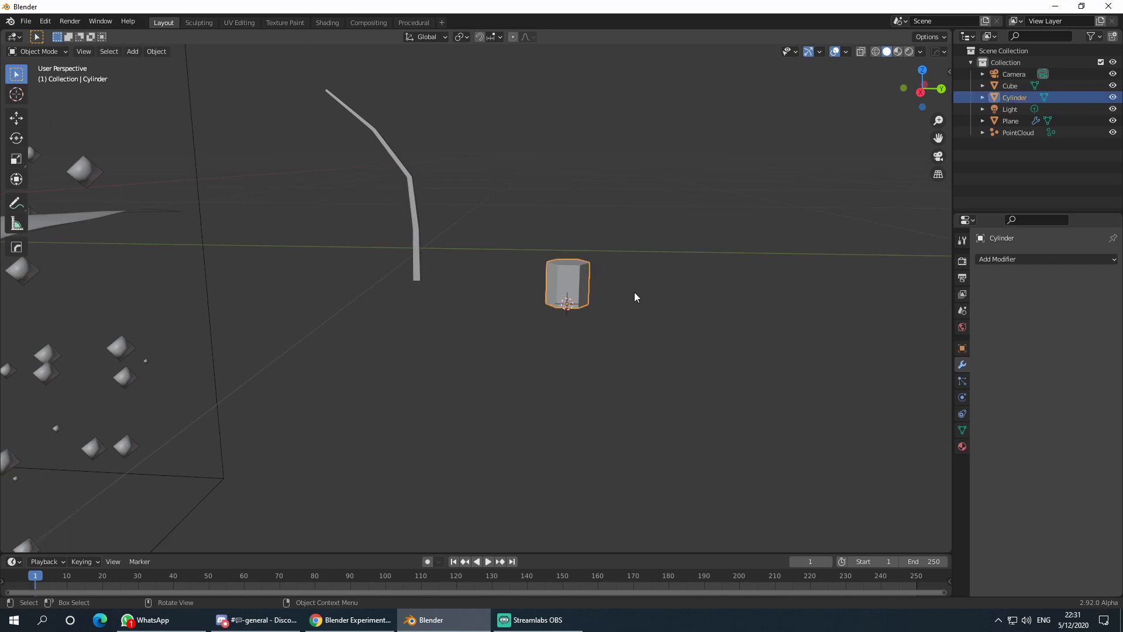
- Turn off proportional editing and shrink the cylinder's width to 0.141, keeping its height
key(Tab)
key(s)
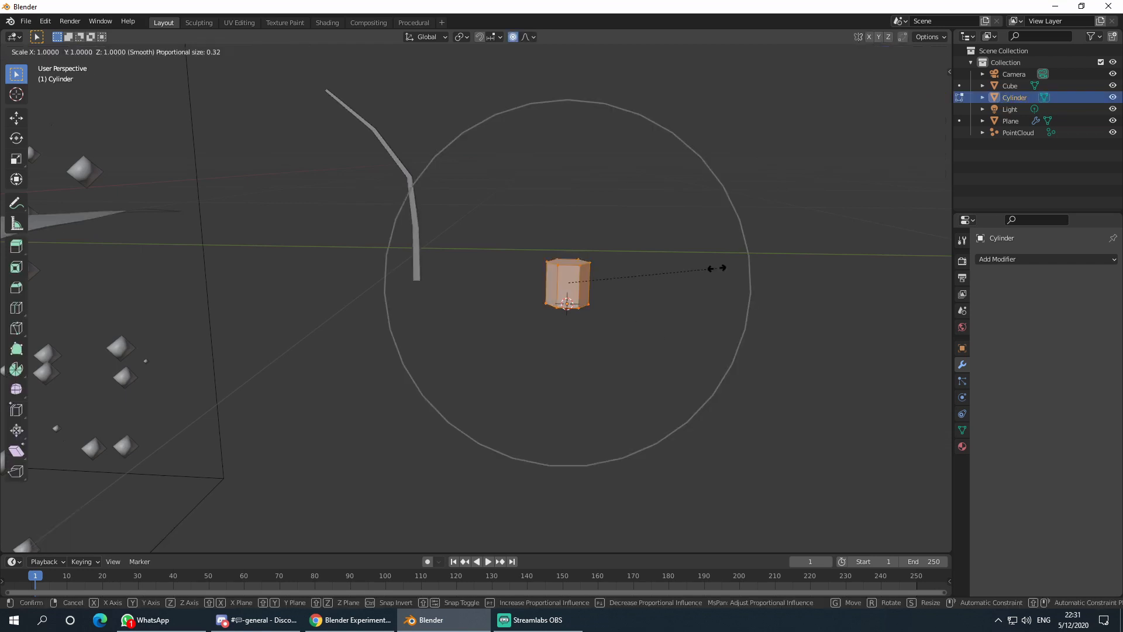
key(shift+z)
right_click(716, 269)
click(513, 37)
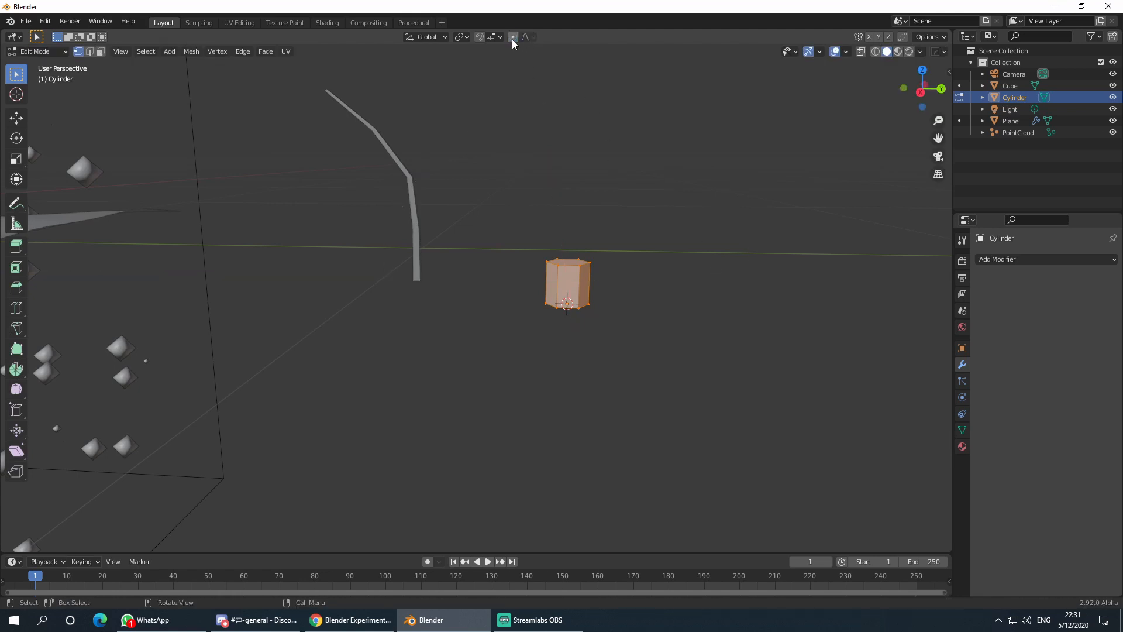
key(s)
key(shift+z)
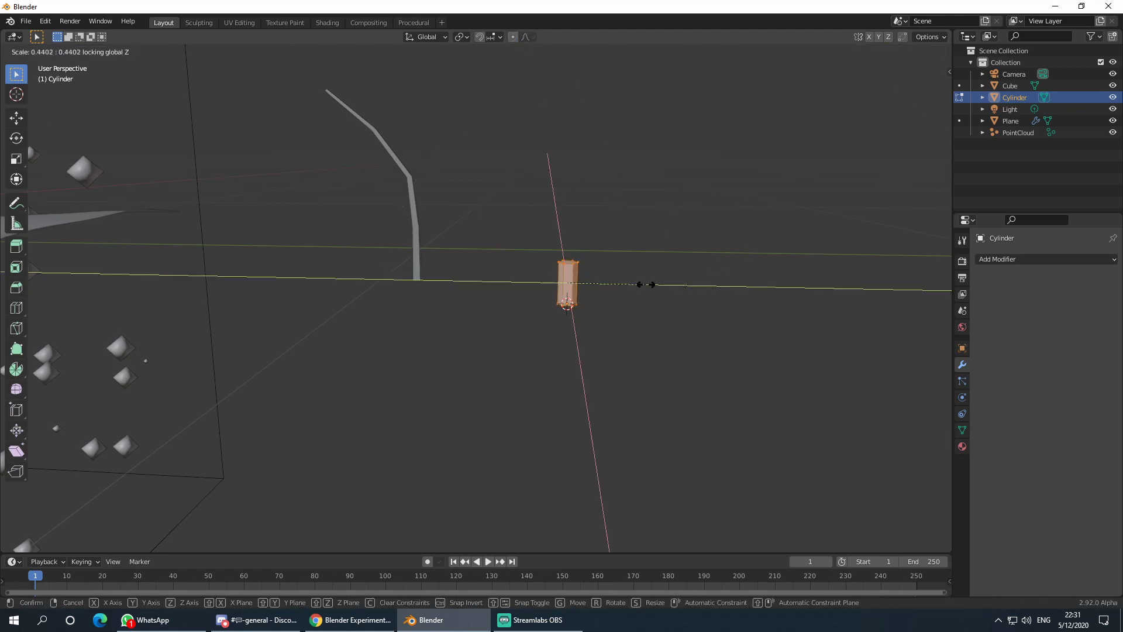
click(593, 286)
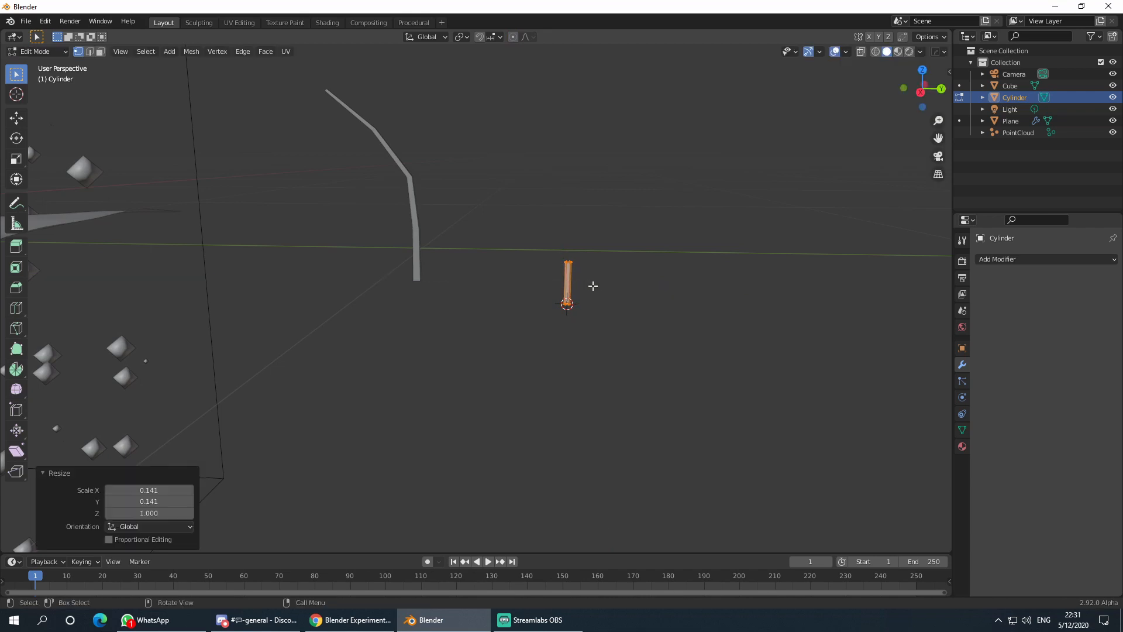
- Raise the cylinder's top vertices along Z to lengthen it into a stem
drag(536, 237, 598, 274)
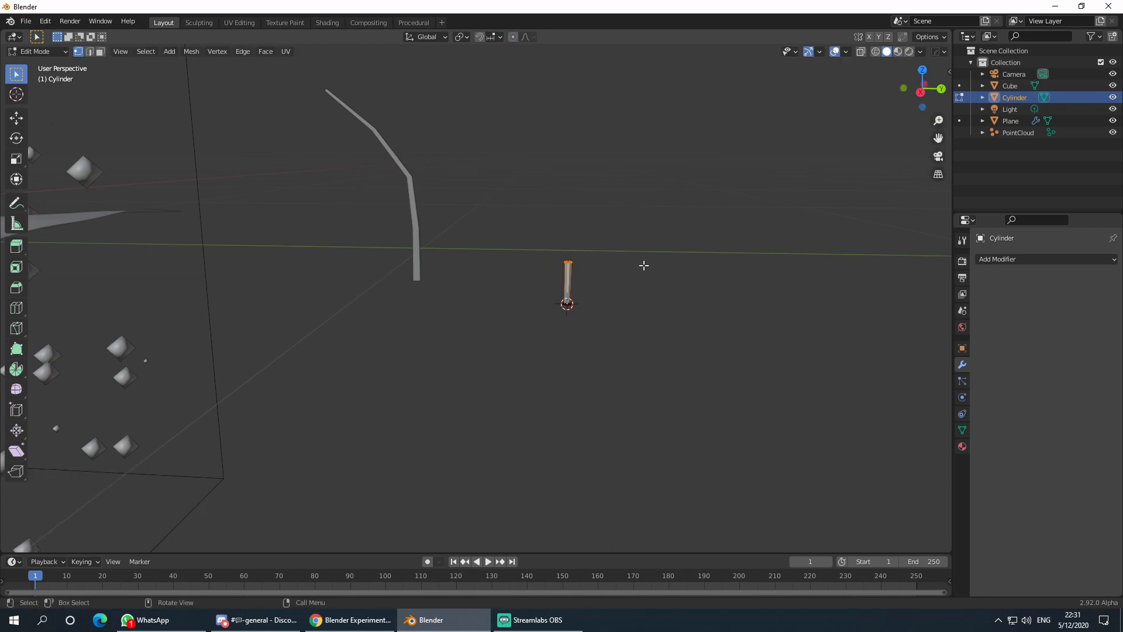
key(g)
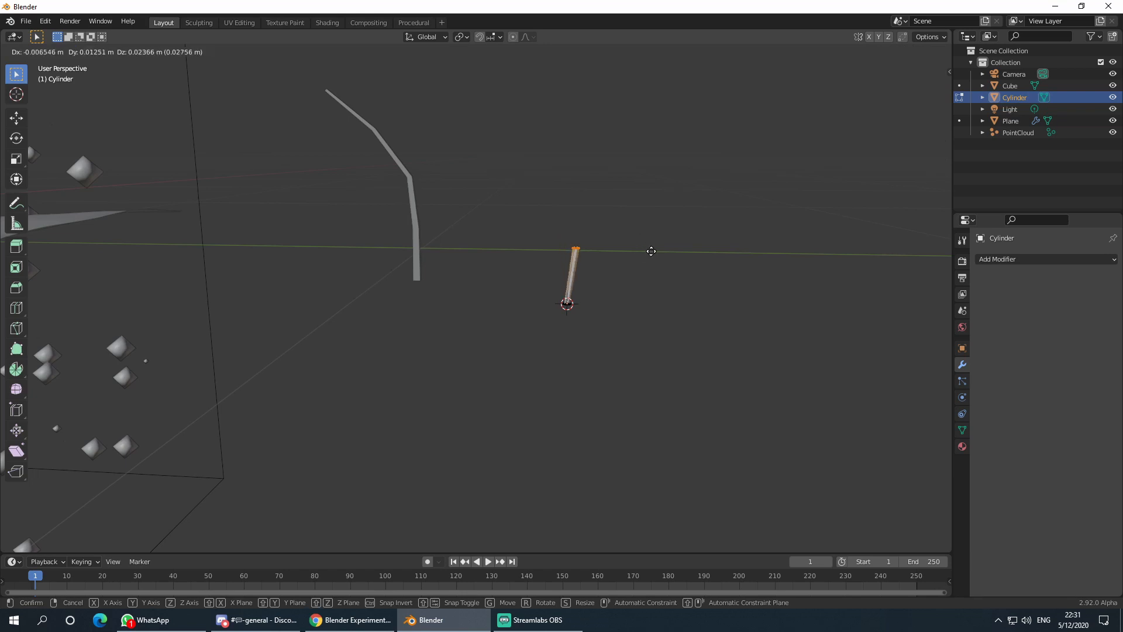
key(z)
click(648, 138)
click(653, 229)
middle_drag(685, 232, 559, 229)
key(Tab)
click(676, 227)
- Scale the stem's top vertices to 0.493 so it tapers
key(Tab)
drag(521, 180, 570, 217)
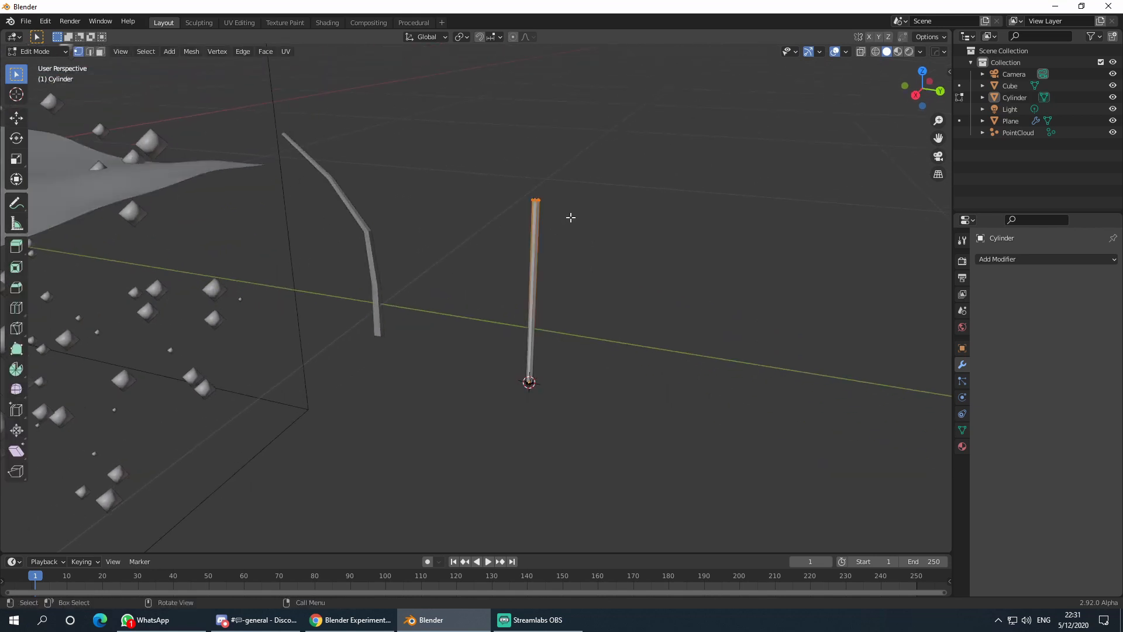
key(s)
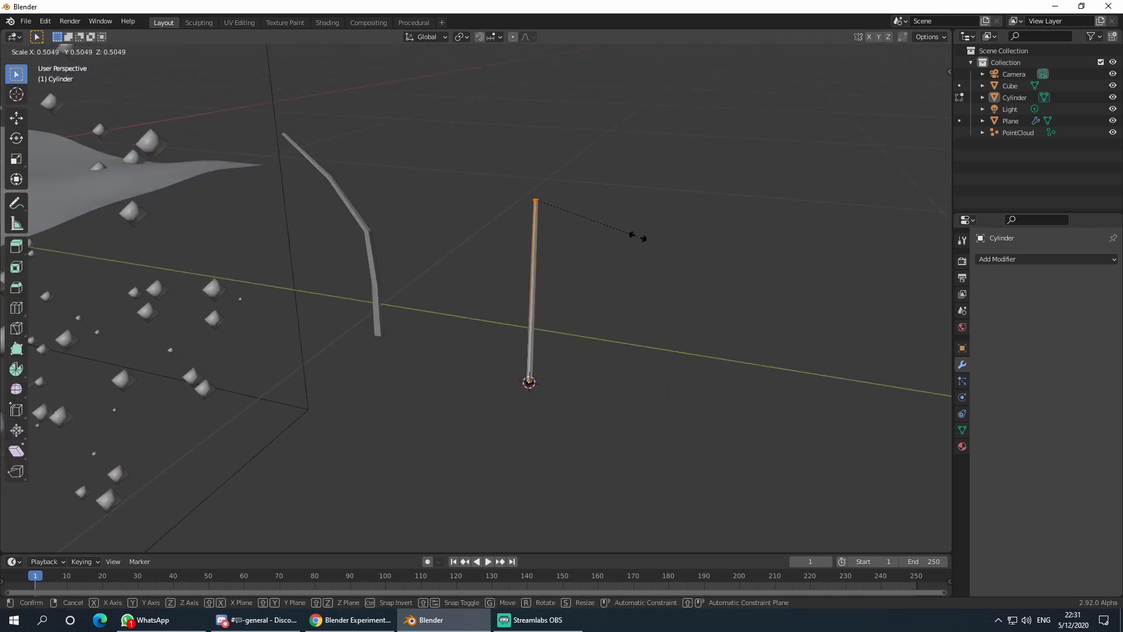
click(652, 245)
key(Tab)
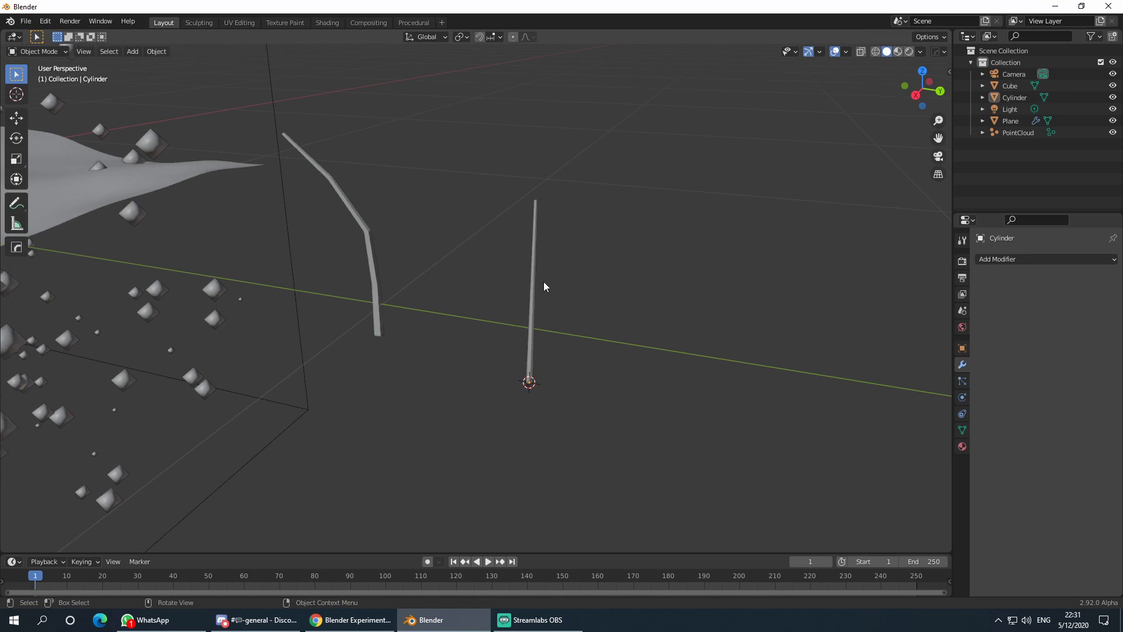
- Add four edge loops along the stem's length
click(530, 284)
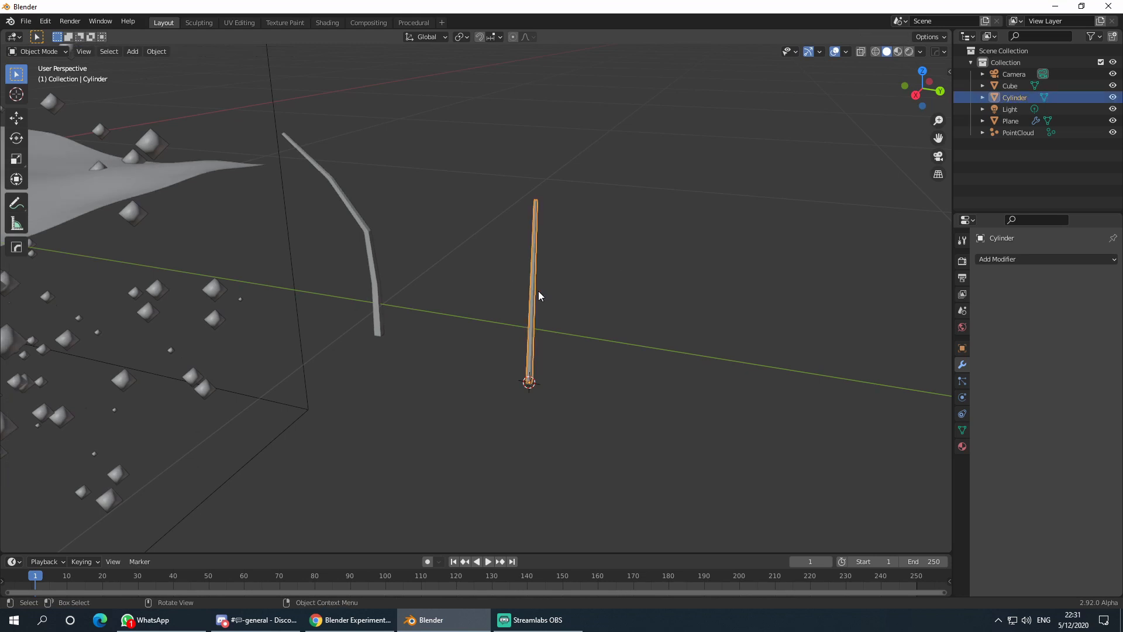
key(Tab)
key(ctrl+r)
scroll(540, 291, up, 3)
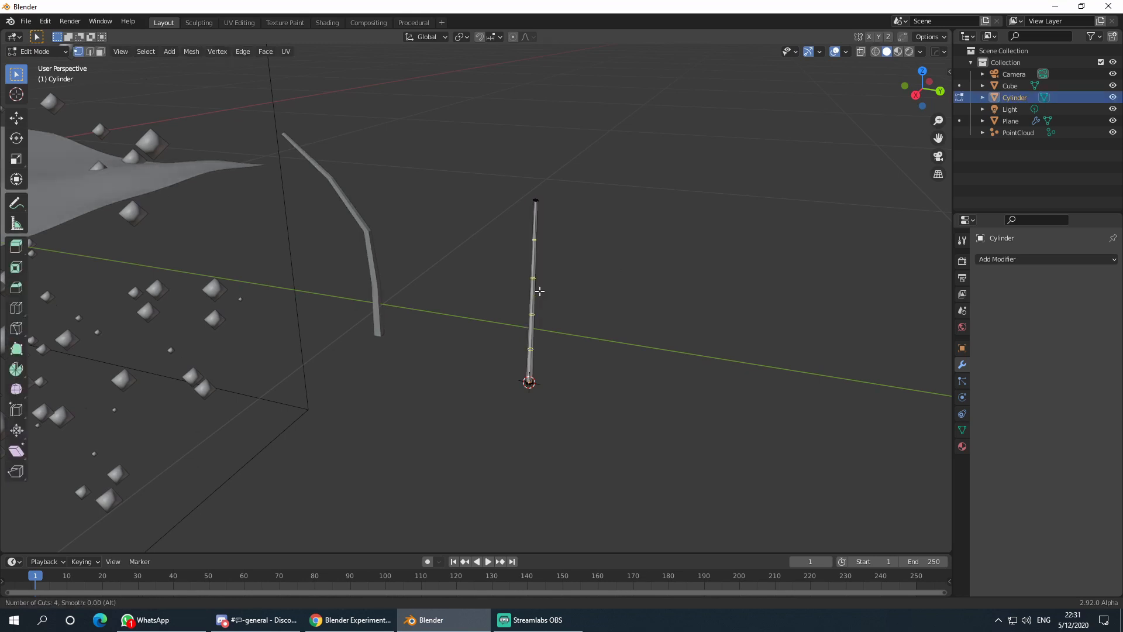
click(539, 290)
- Bend the stem's top vertices over with proportional rotation and nudge the top vertex
right_click(539, 290)
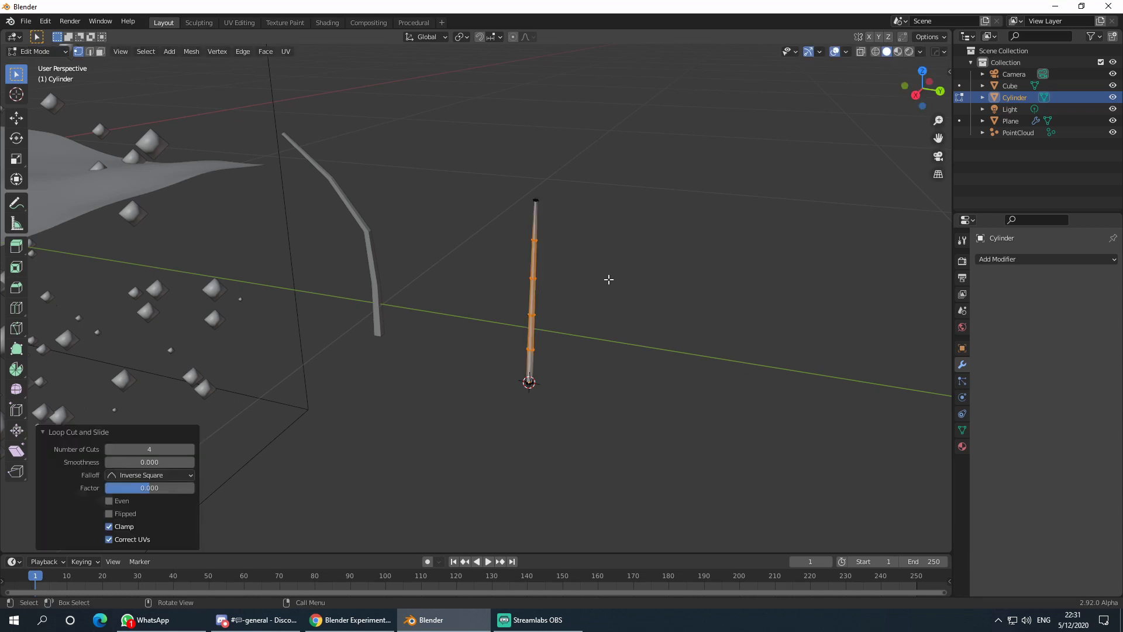
mouse_move(651, 280)
middle_down()
mouse_move(682, 270)
mouse_move(661, 283)
middle_up()
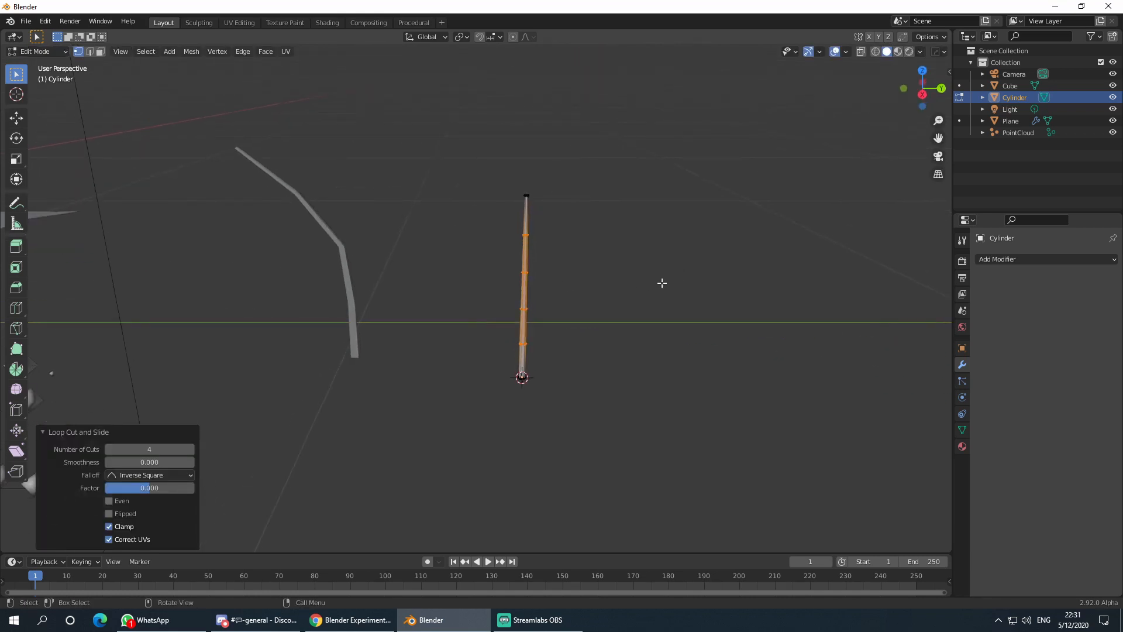
drag(506, 182, 554, 213)
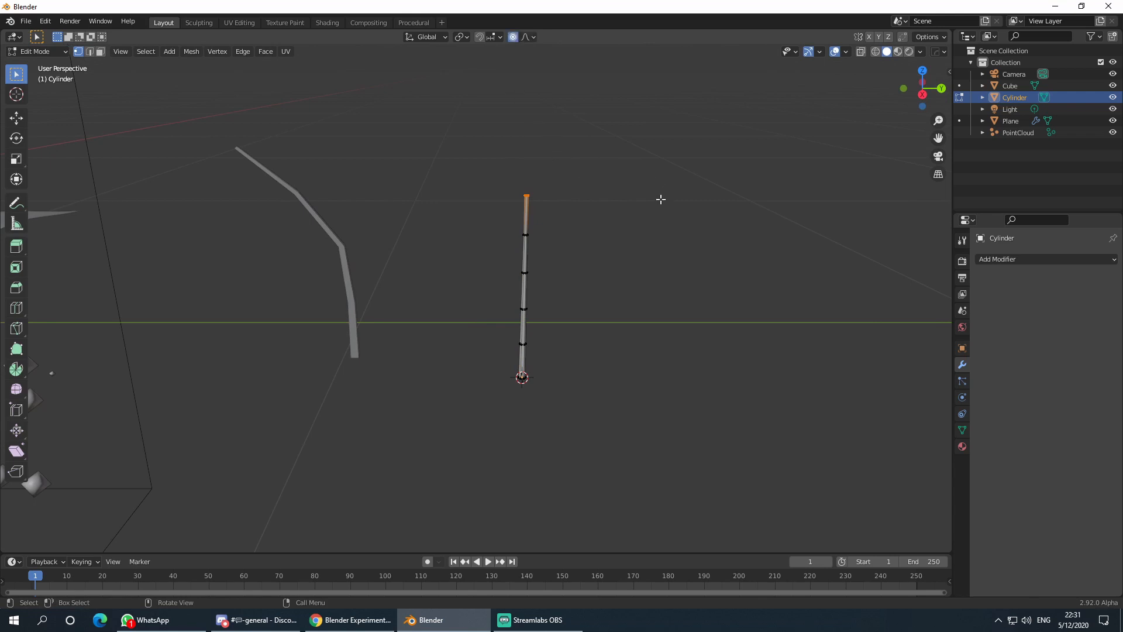
mouse_move(660, 200)
middle_down()
mouse_move(670, 221)
mouse_move(669, 211)
middle_up()
key(r)
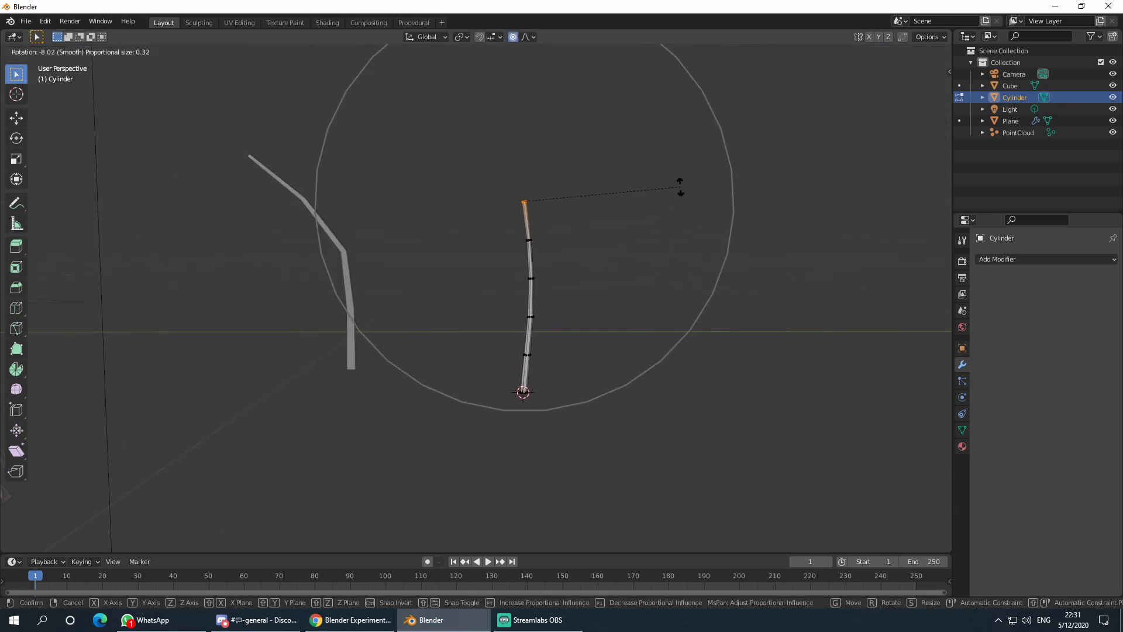
key(Escape)
key(r)
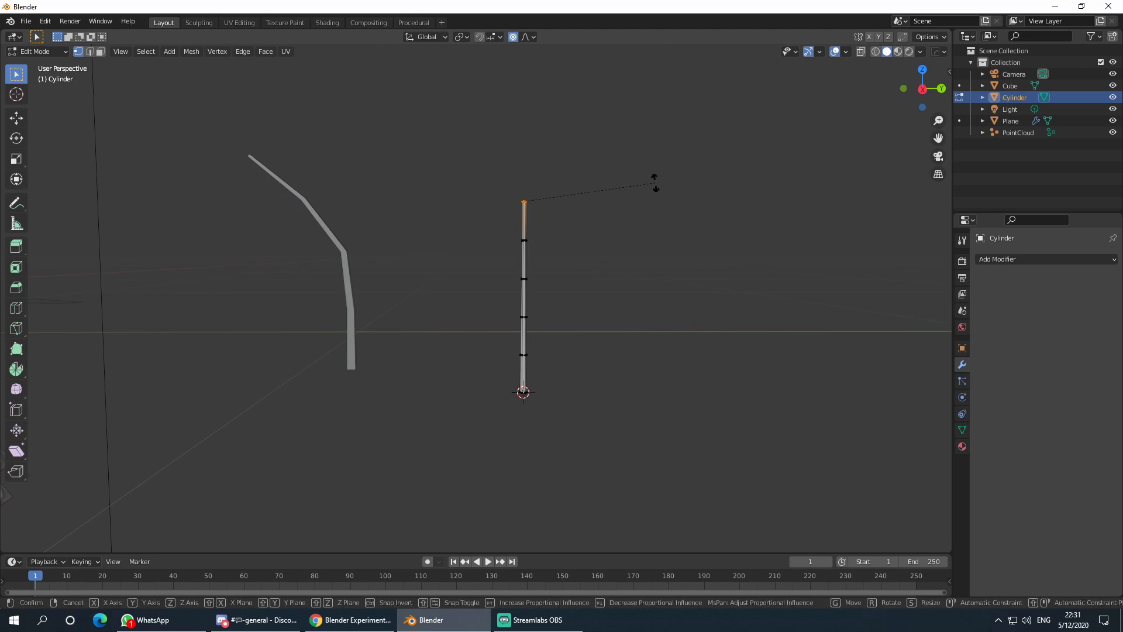
scroll(654, 182, down, 6)
scroll(655, 183, up, 4)
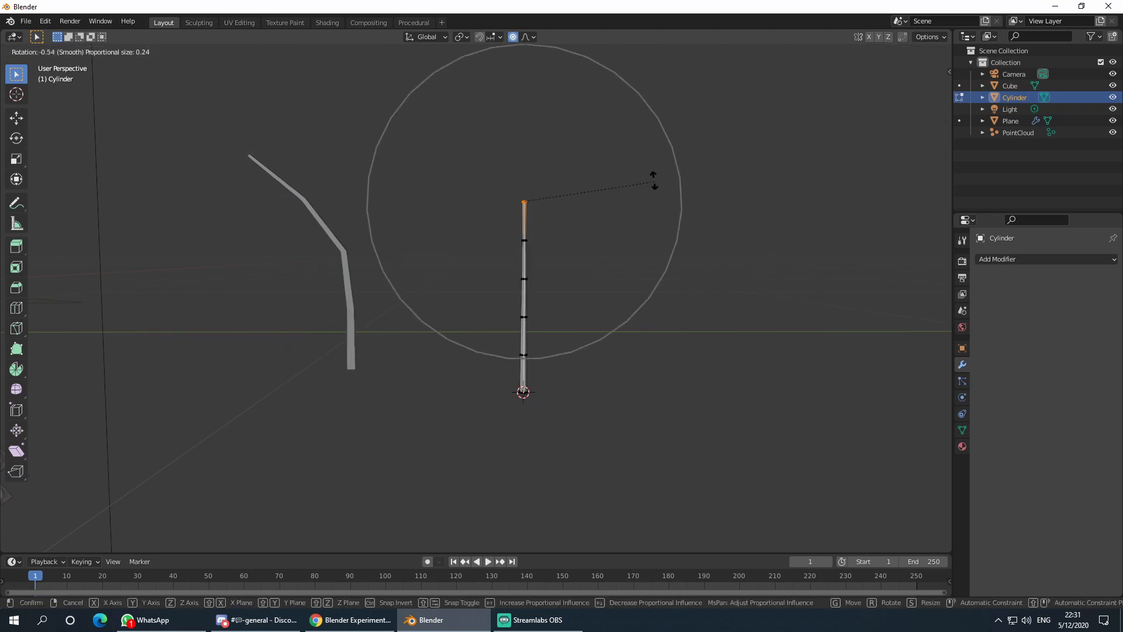
click(588, 174)
key(g)
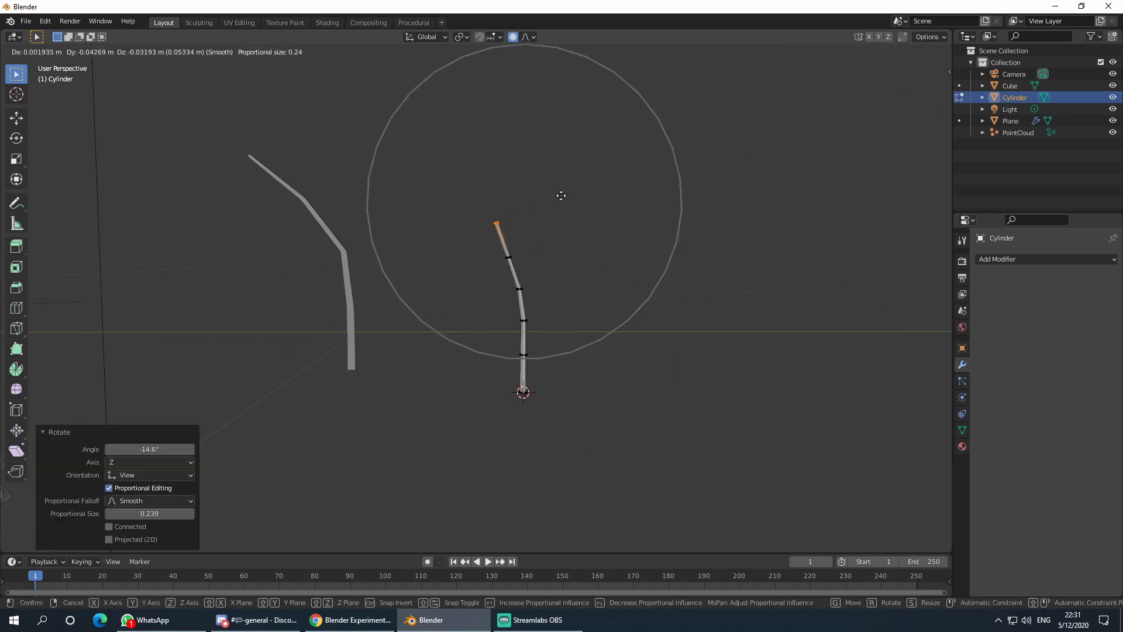
click(552, 190)
- Bend the stem's top further and move its tip up and right, then check the curve
key(r)
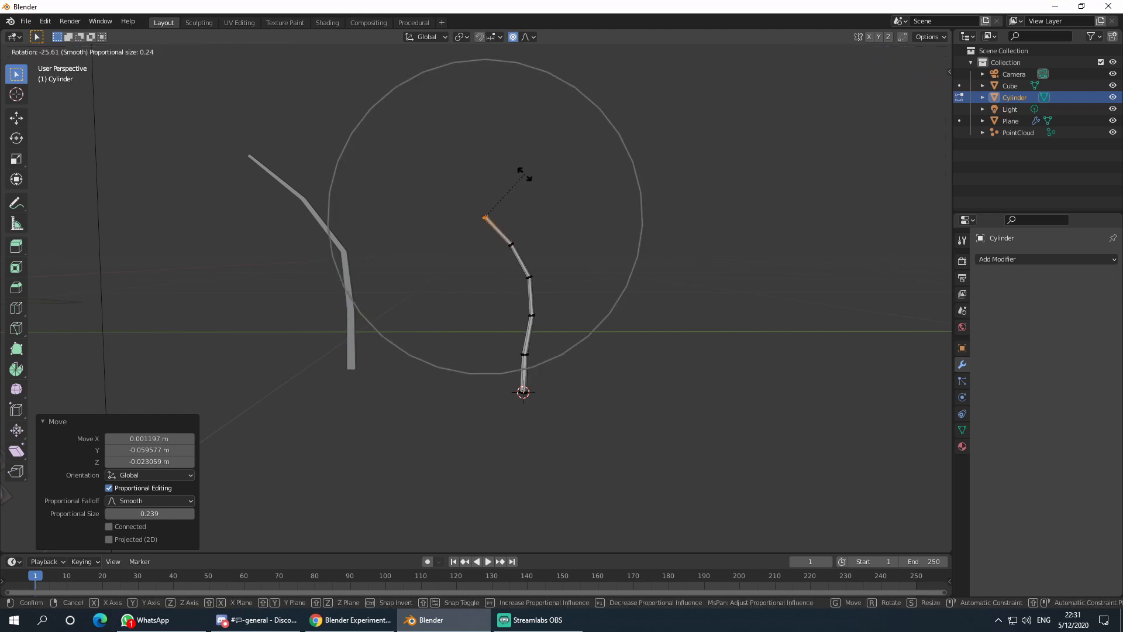
scroll(525, 174, down, 5)
scroll(526, 174, up, 4)
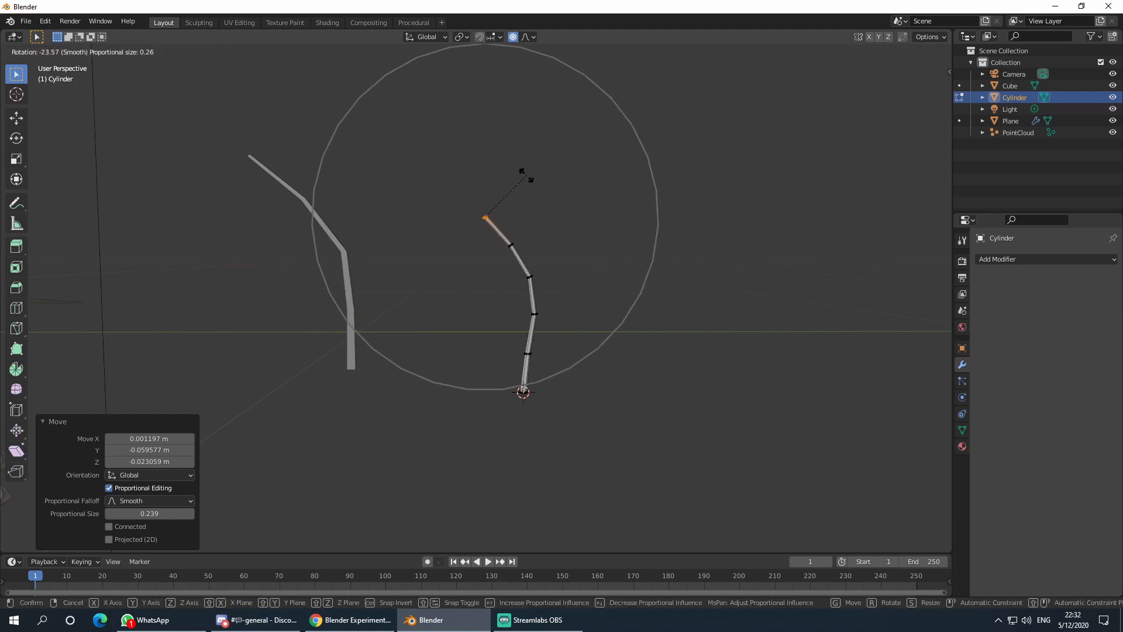
click(565, 165)
key(g)
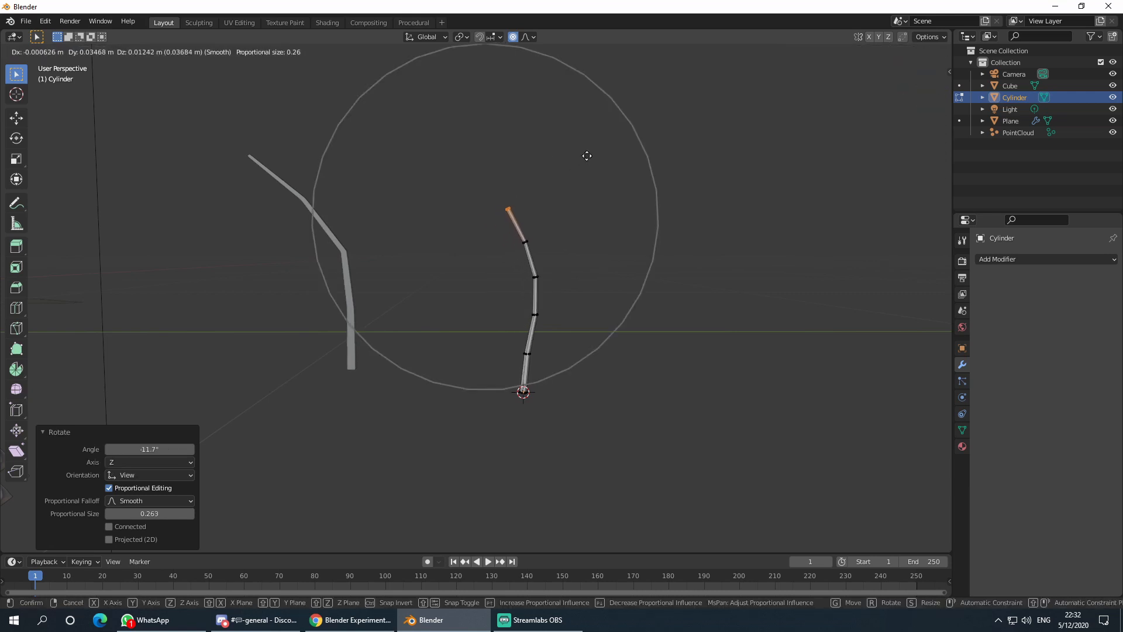
click(576, 156)
key(Tab)
middle_drag(597, 198, 523, 201)
key(Tab)
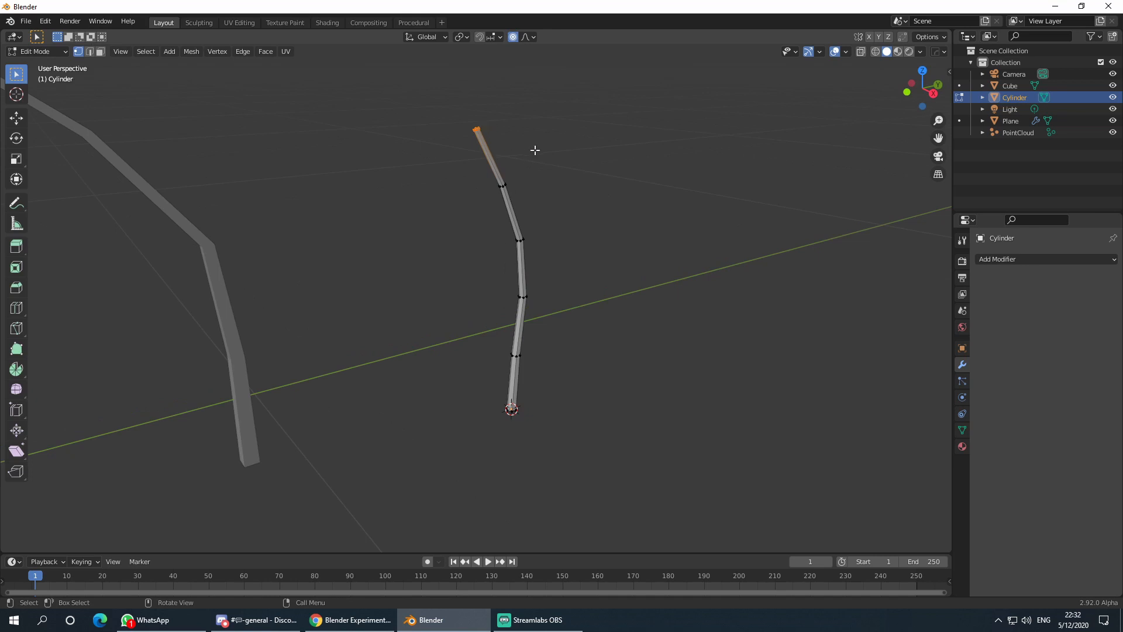
middle_drag(535, 151, 547, 276)
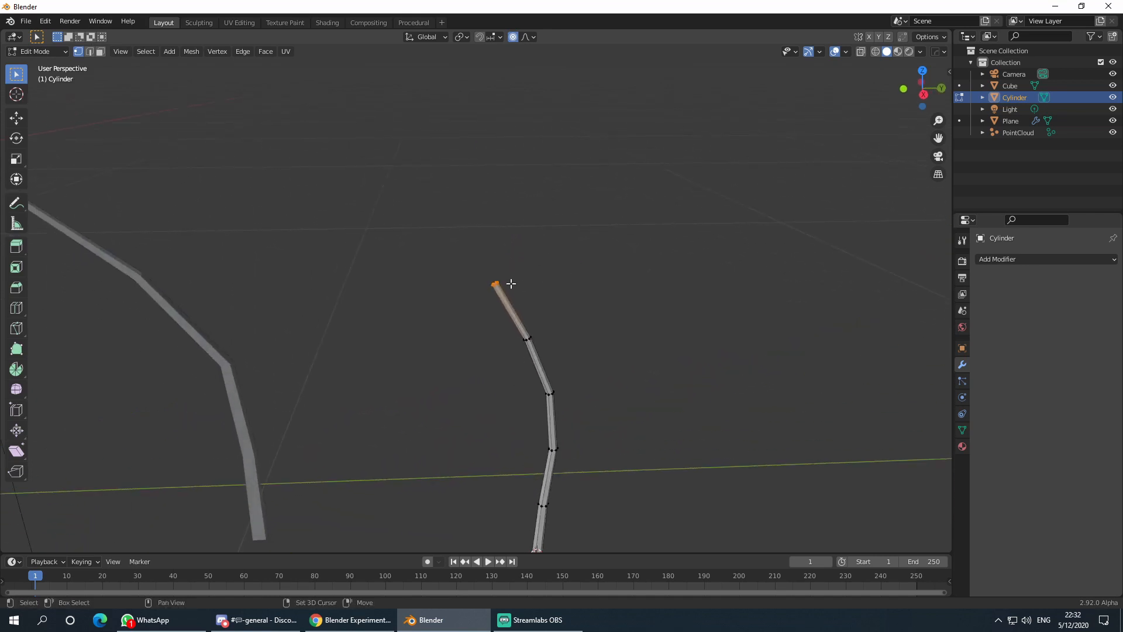
- Snap the 3D cursor to the tip vertex and add a scaled-down ico sphere there
key(shift+s)
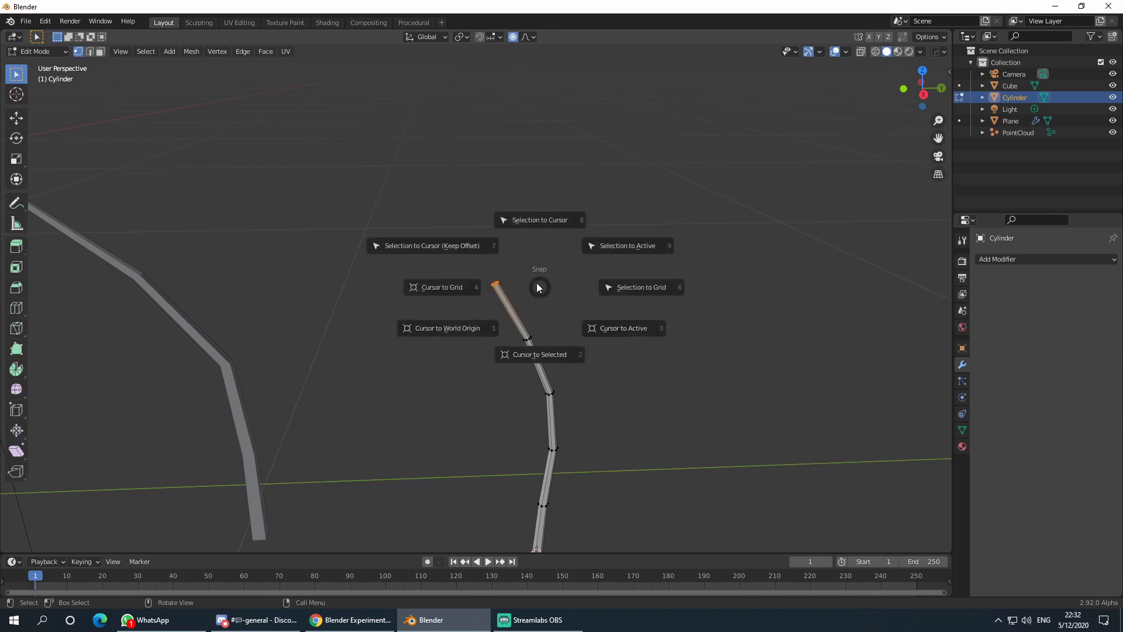
click(534, 350)
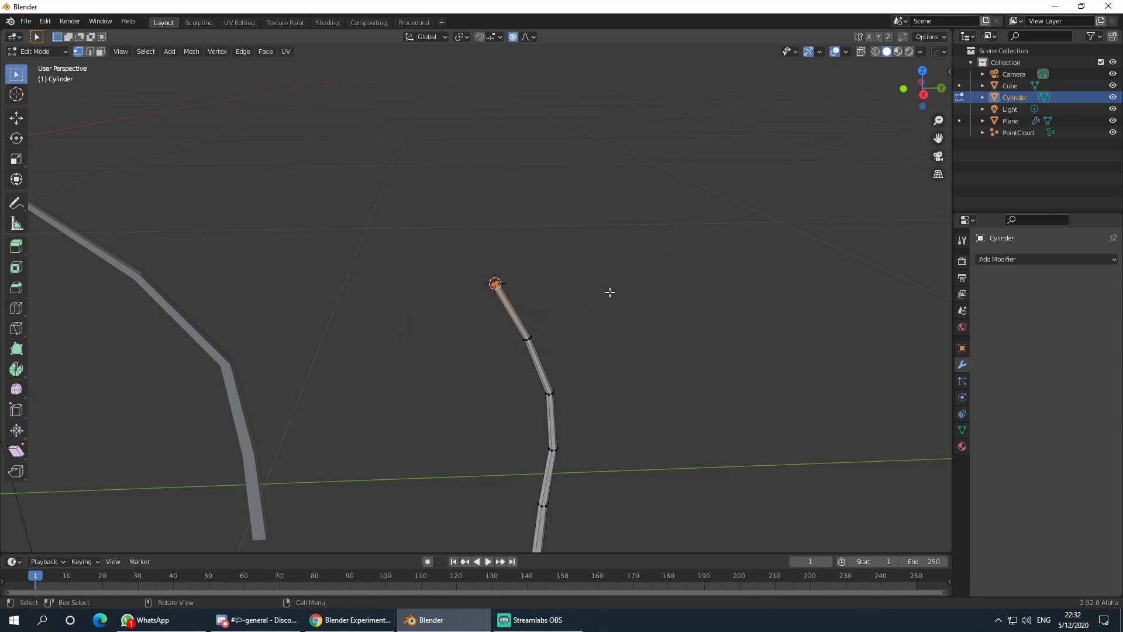
key(shift+a)
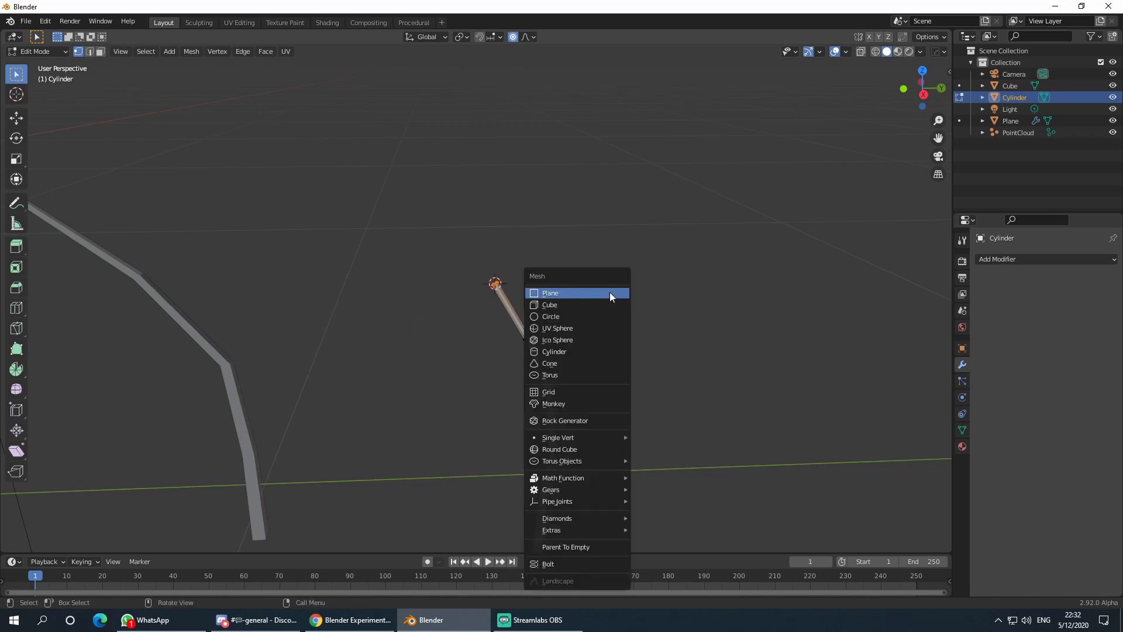
click(591, 339)
scroll(775, 259, down, 5)
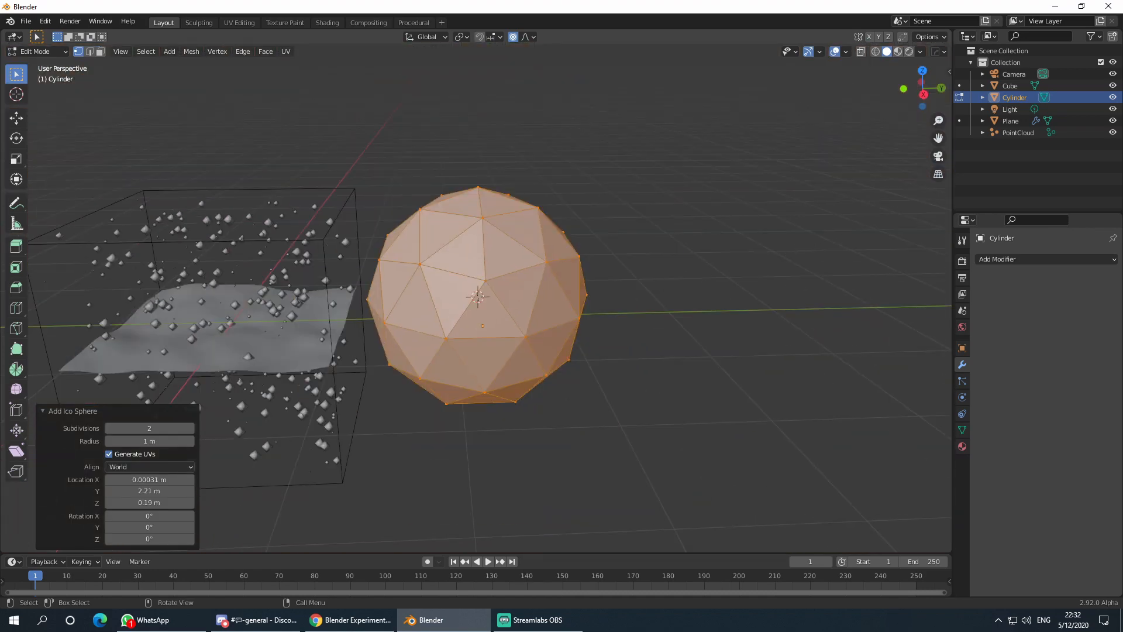
key(s)
click(486, 307)
- Shrink the sphere to 0.031, return to Object Mode, and select the sphere-tipped stem
scroll(490, 312, up, 5)
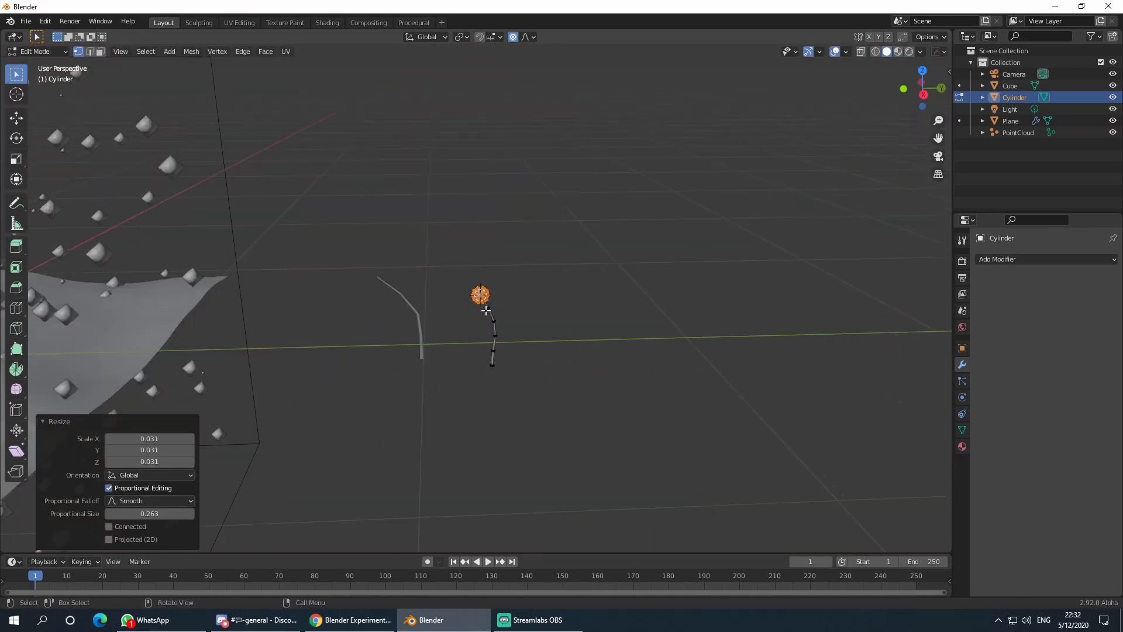
scroll(611, 301, up, 3)
key(s)
right_click(602, 294)
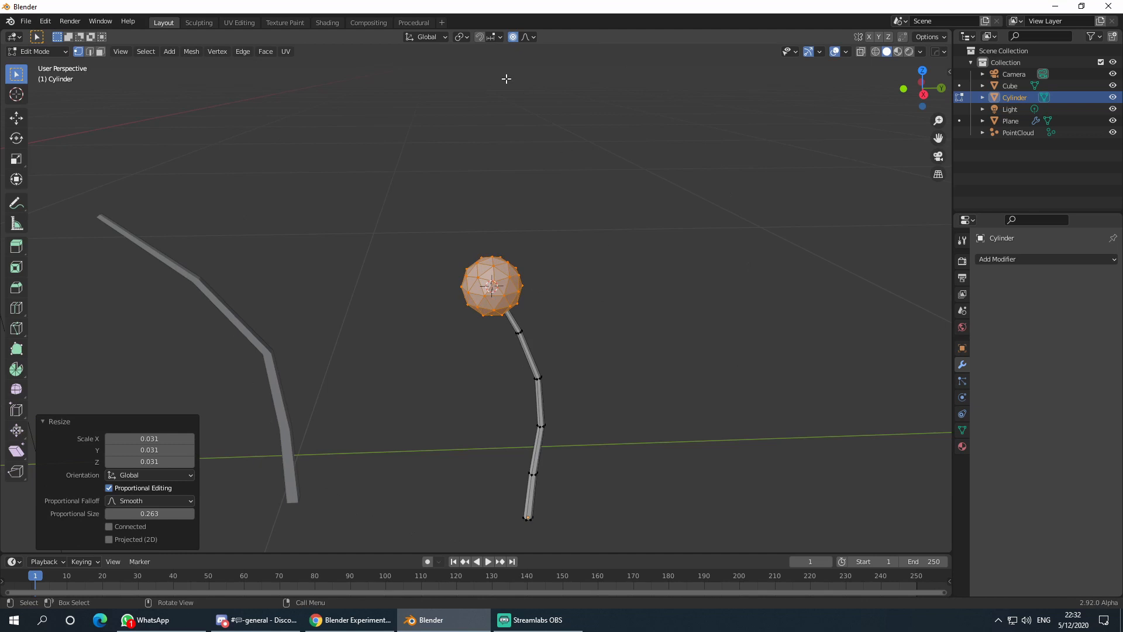
key(s)
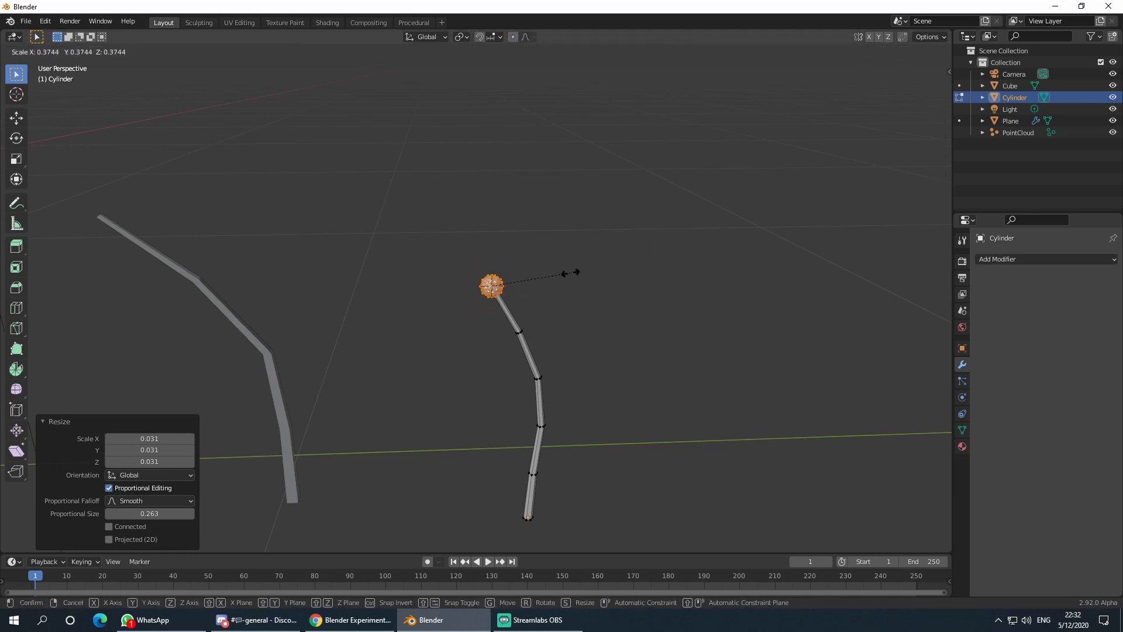
click(575, 272)
key(Tab)
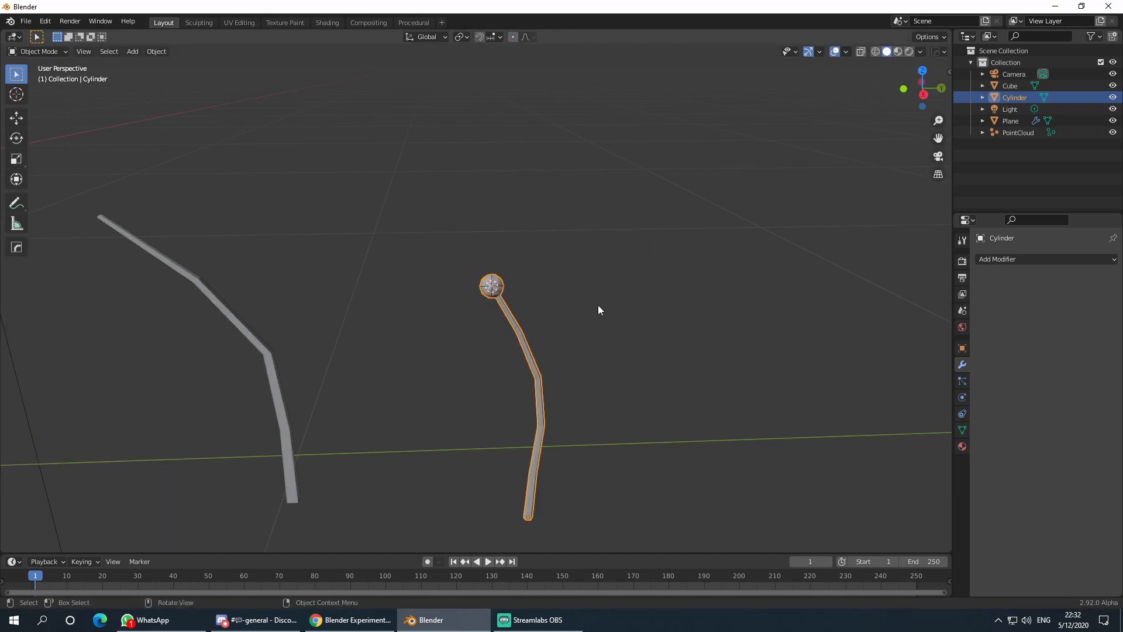
click(598, 310)
middle_drag(598, 310, 500, 313)
click(498, 289)
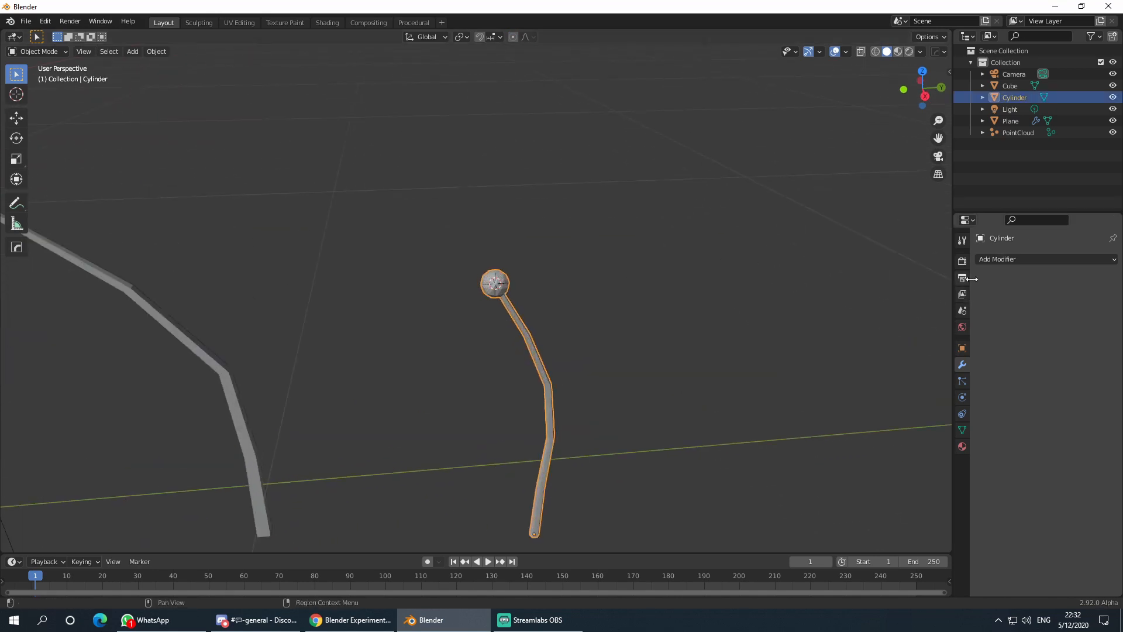
- Apply Shade Smooth to both the right and the left grass stems
right_click(500, 291)
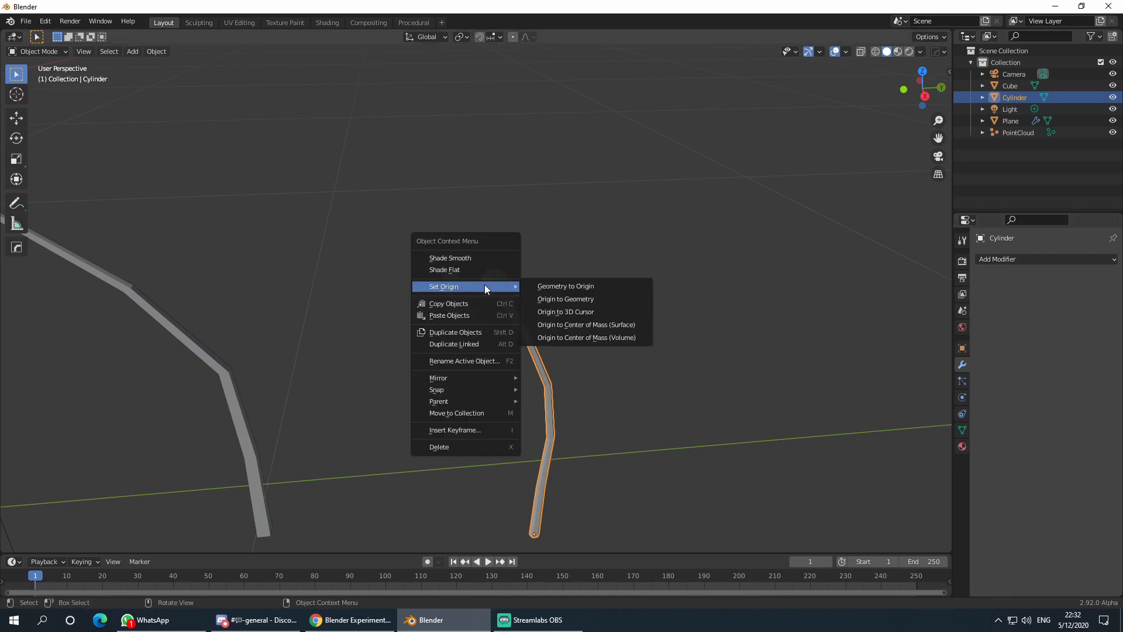
click(477, 256)
click(651, 299)
middle_drag(650, 299, 537, 354)
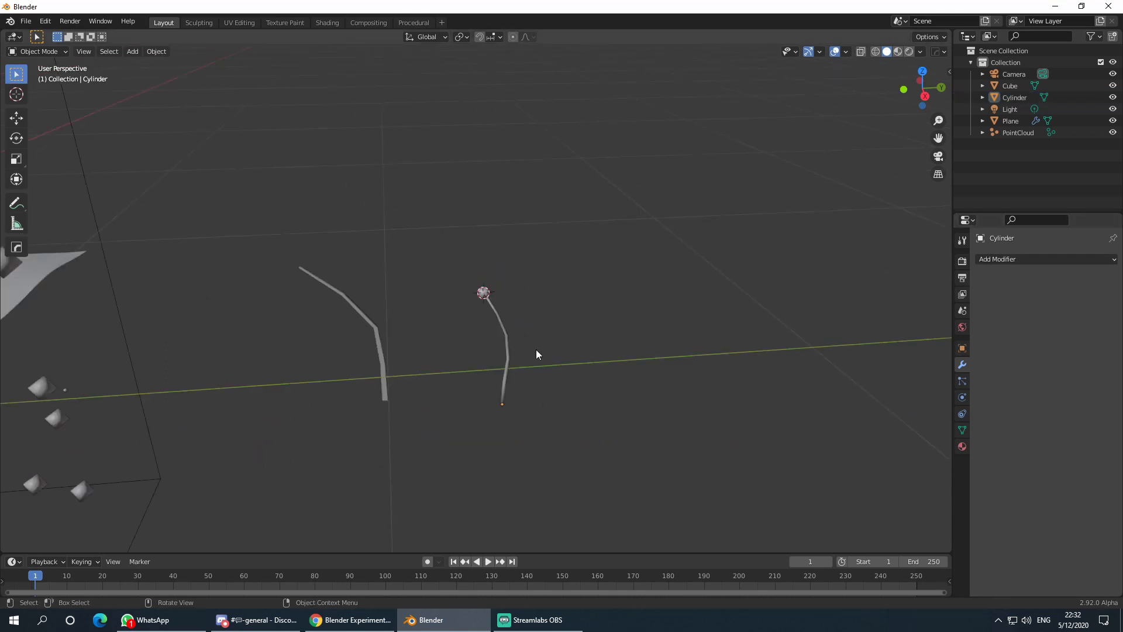
click(375, 325)
right_click(375, 326)
click(374, 324)
click(611, 317)
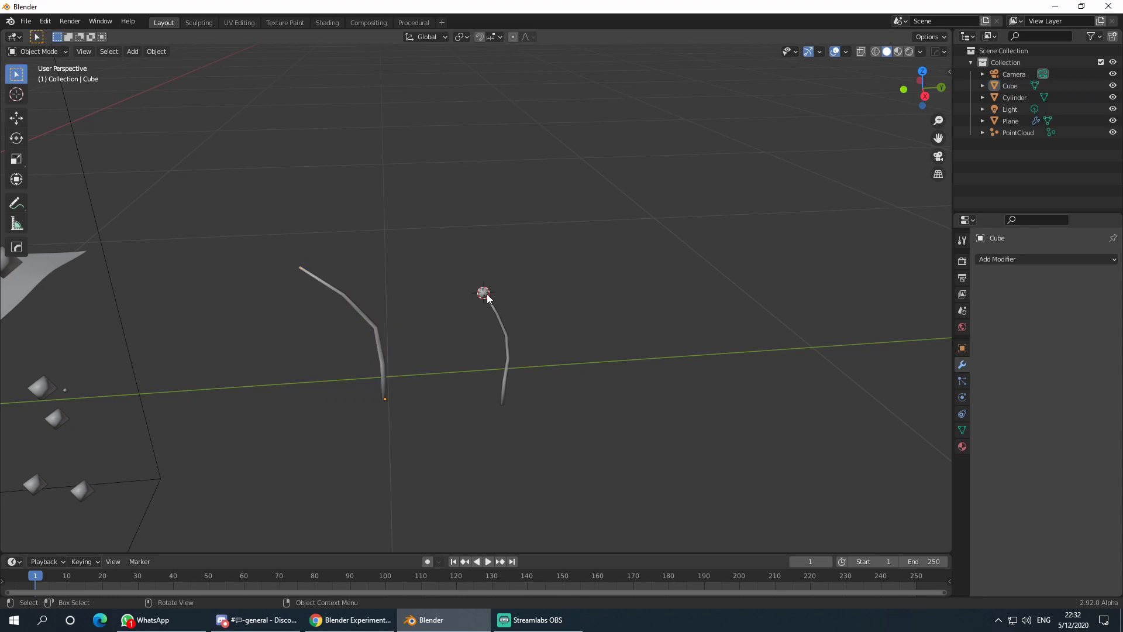
click(488, 299)
click(558, 315)
scroll(573, 337, down, 7)
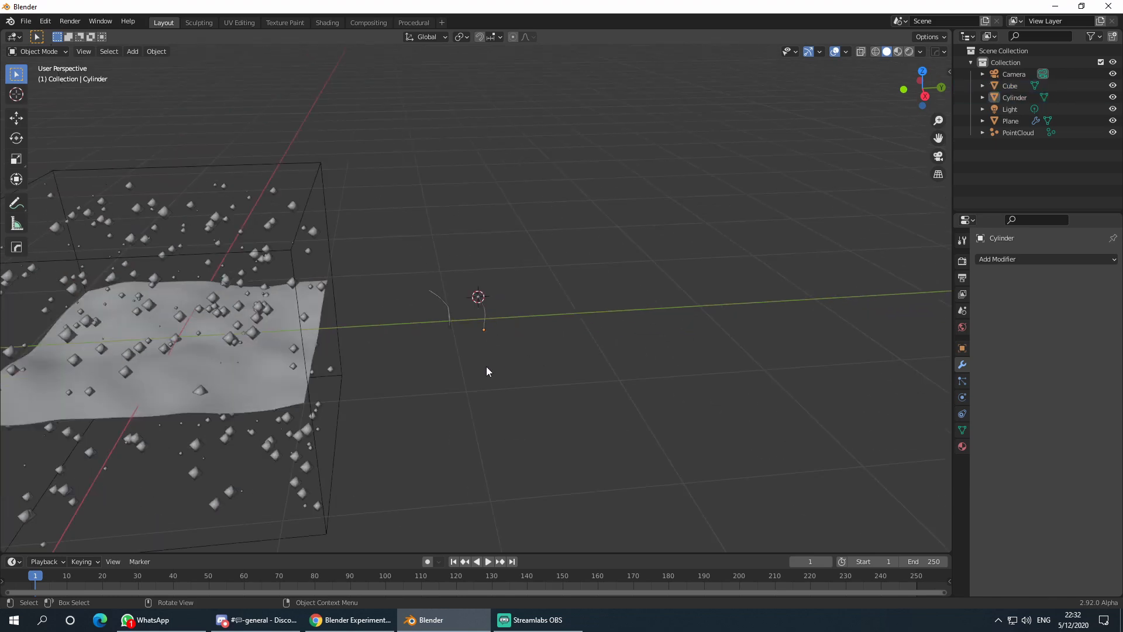
shift+middle_drag(421, 384, 601, 368)
scroll(703, 334, up, 6)
shift+middle_drag(703, 335, 417, 365)
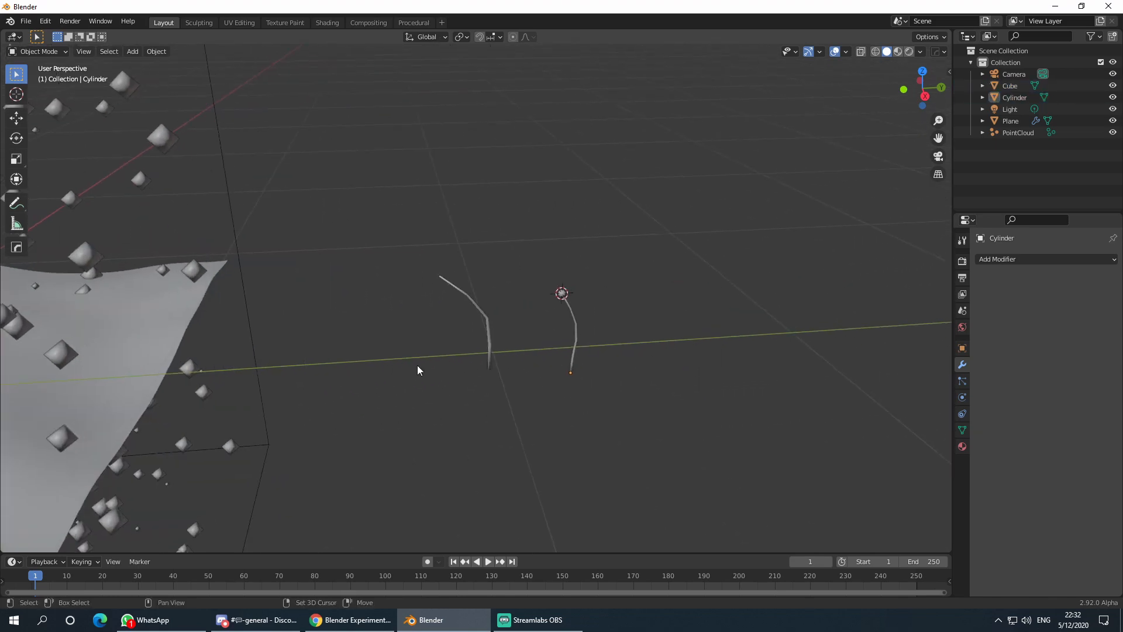
- Rename the Cube to Grass01 and the Cylinder to Grass02 in the Outliner
click(488, 342)
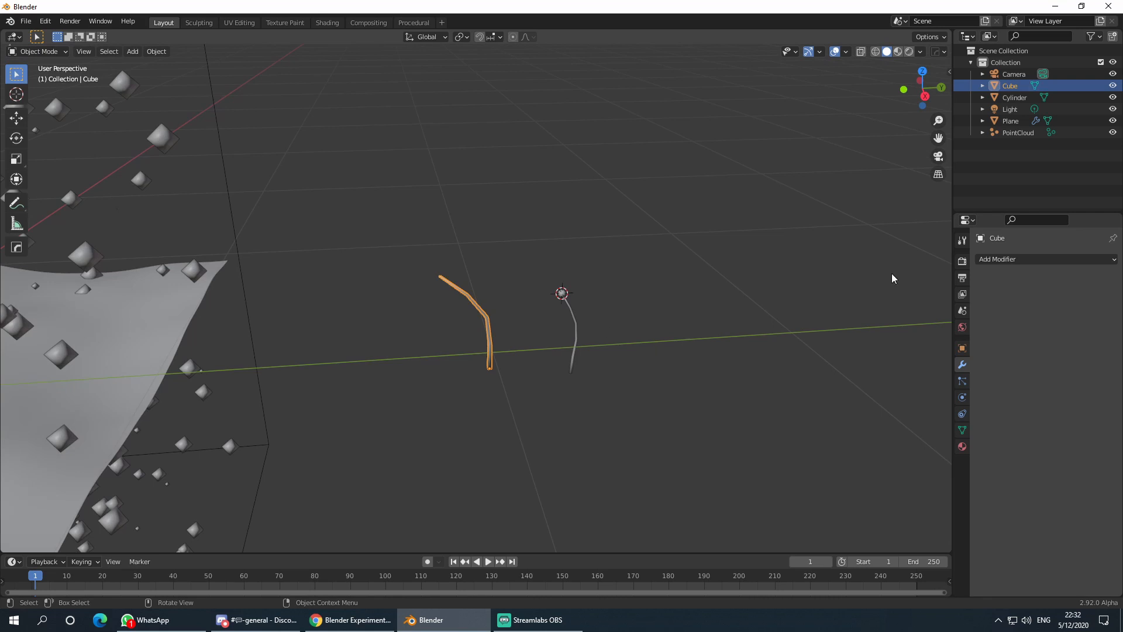
double_click(1011, 85)
text(Gras)
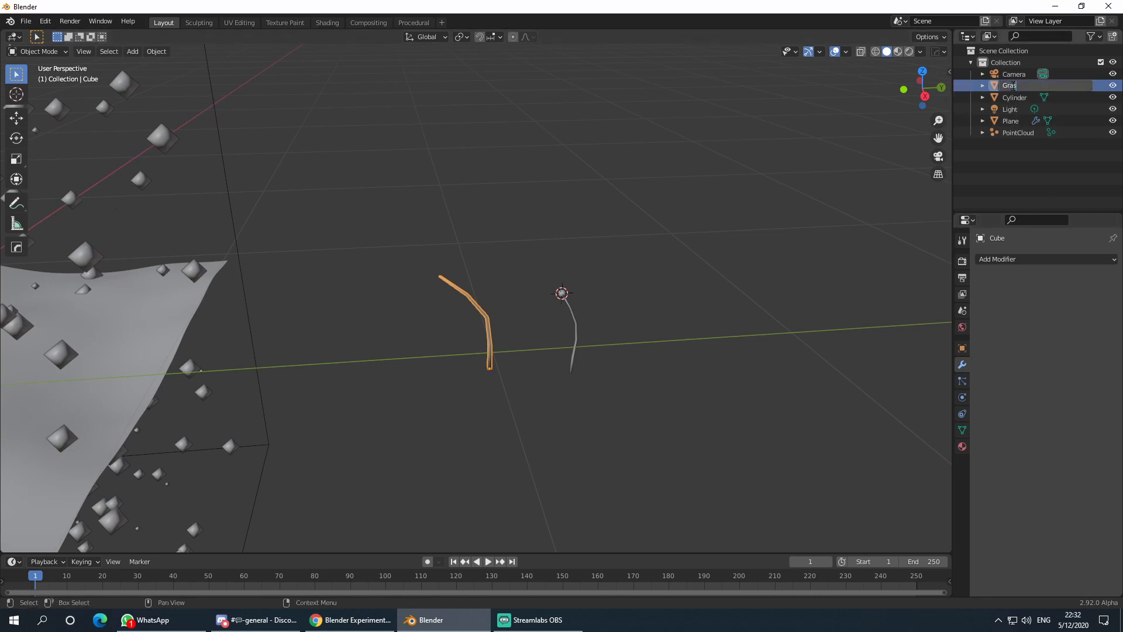
text(s01)
key(Return)
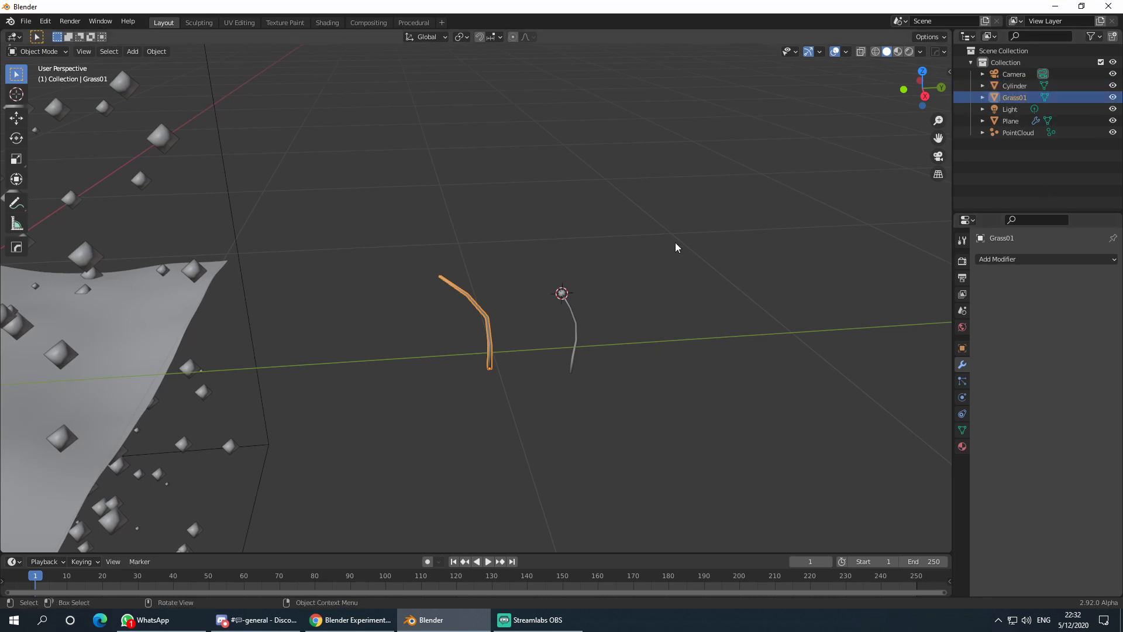
click(576, 311)
double_click(1015, 85)
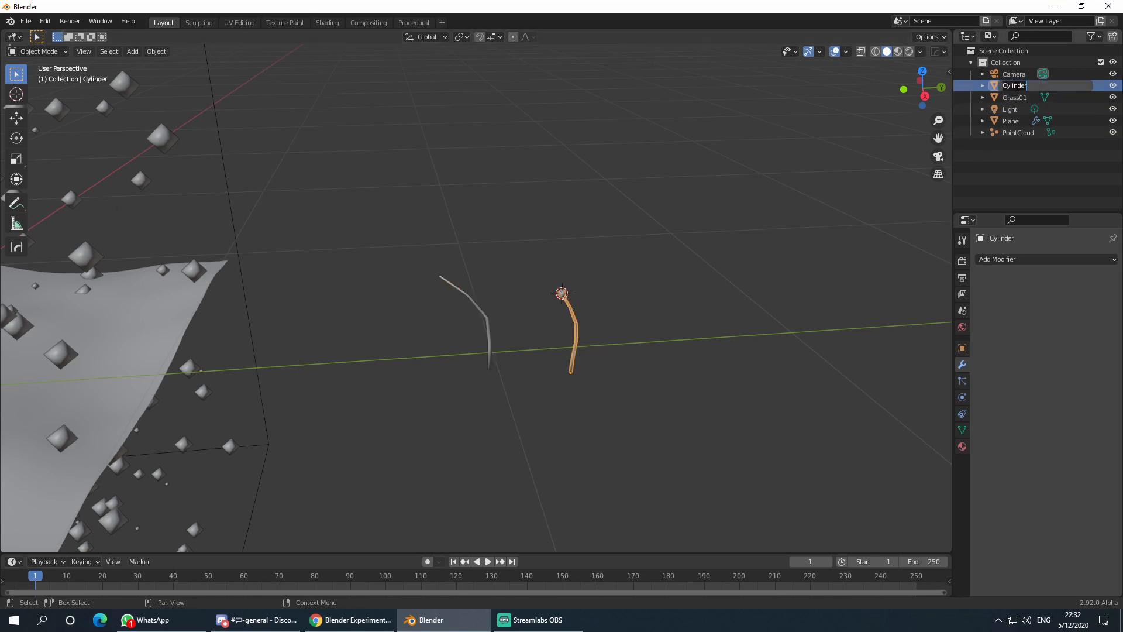
text(Grass02)
key(Return)
- Select PointCloud and add a Geometry Nodes modifier from the modifier list
click(703, 307)
middle_drag(703, 307, 657, 350)
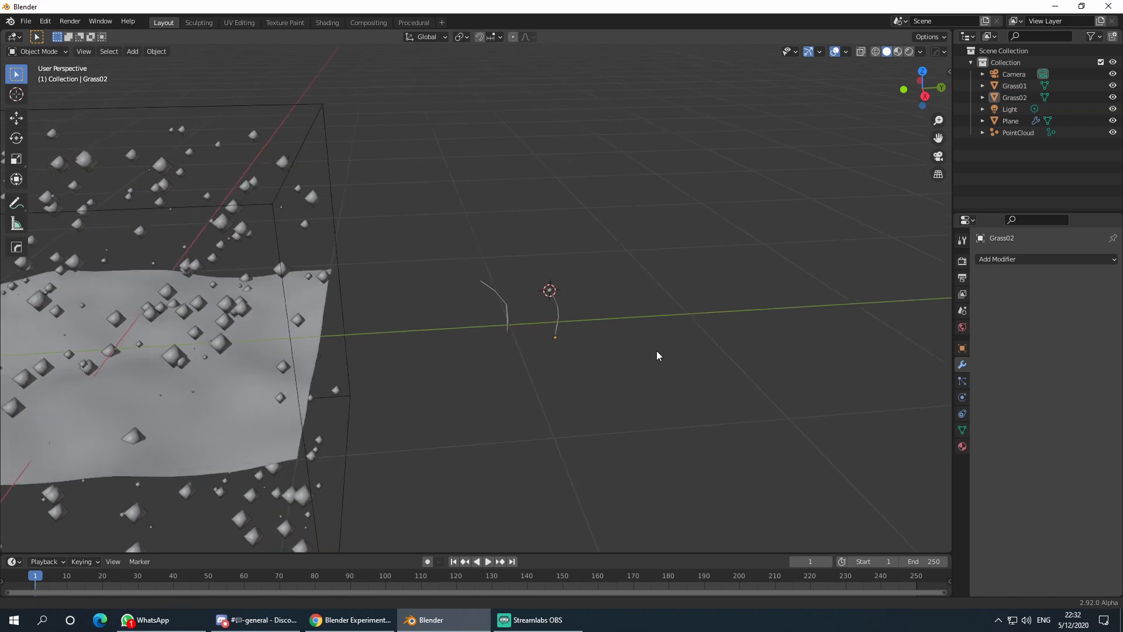
scroll(656, 349, down, 2)
scroll(673, 299, down, 5)
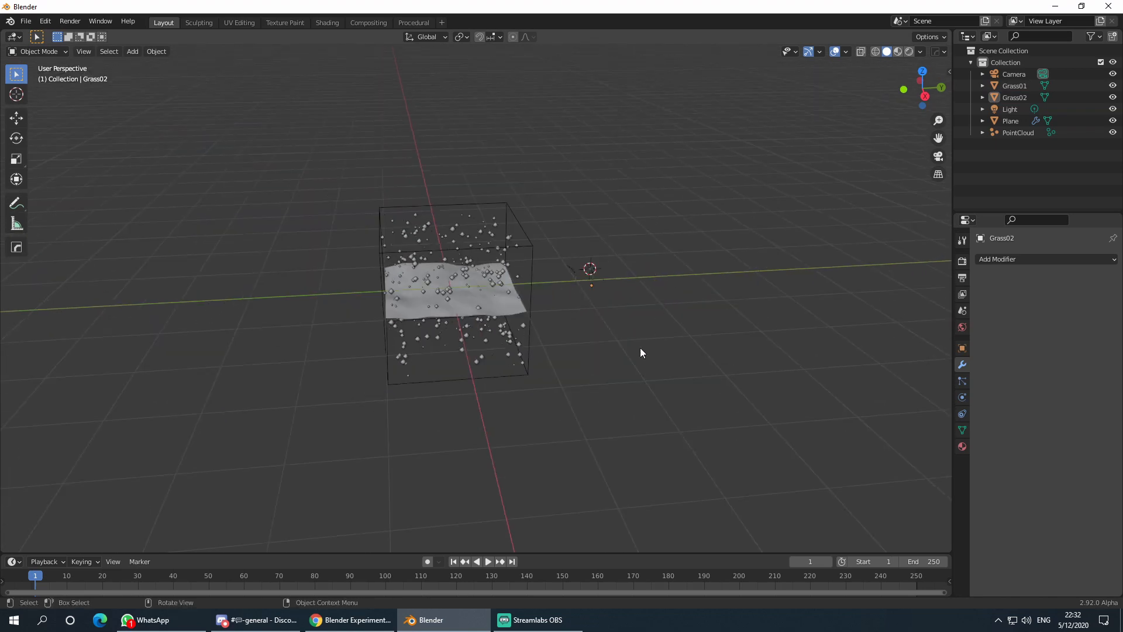
scroll(627, 313, up, 8)
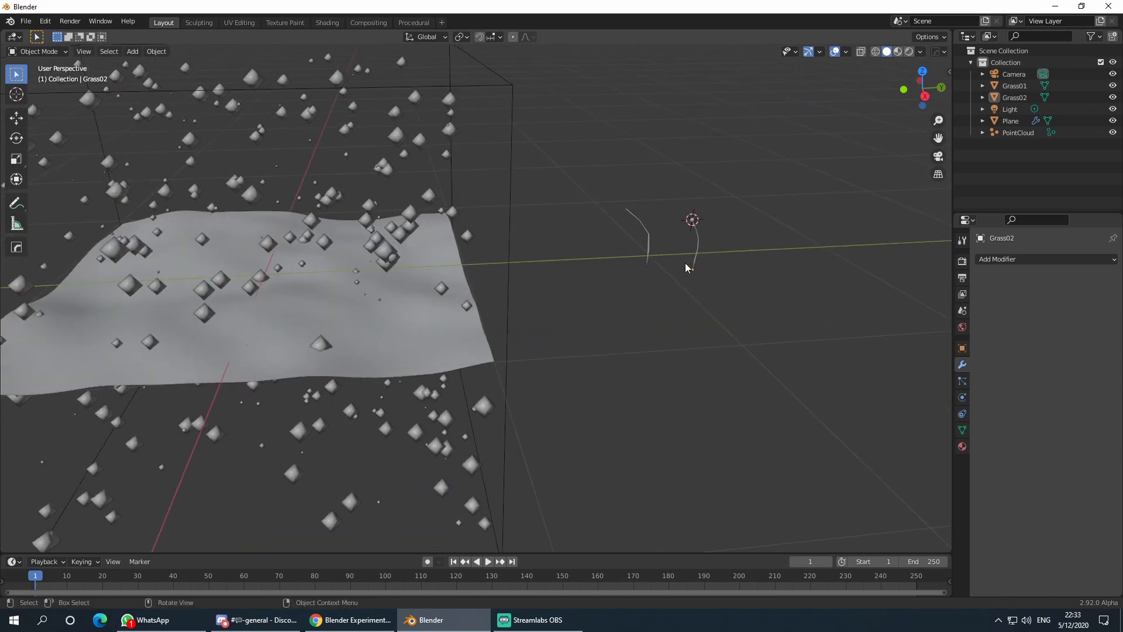
scroll(659, 262, down, 5)
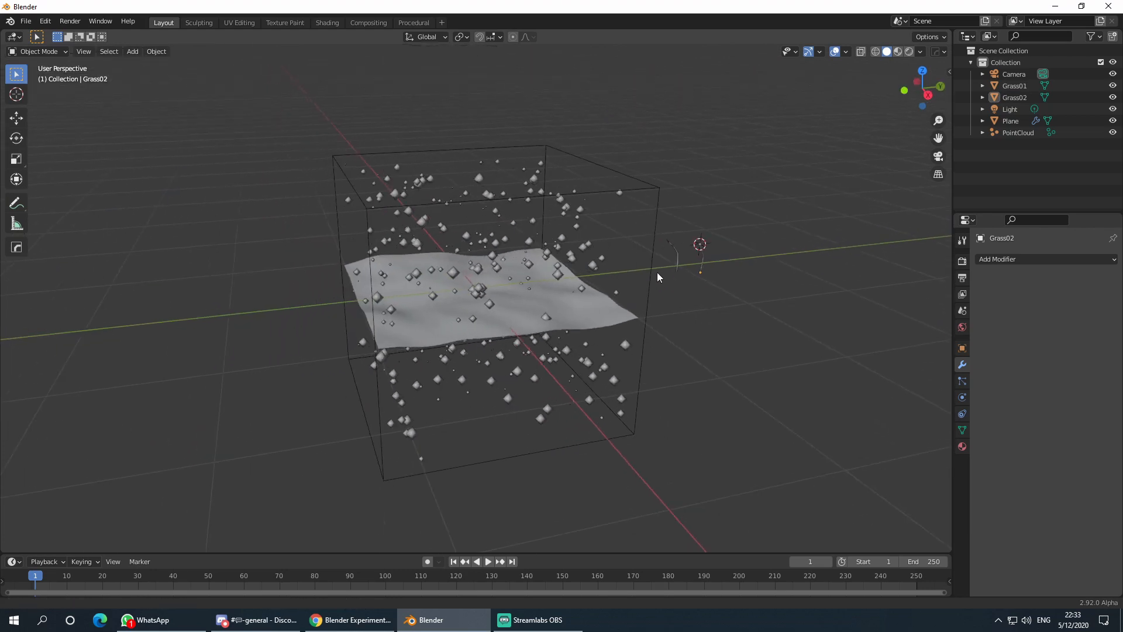
click(539, 213)
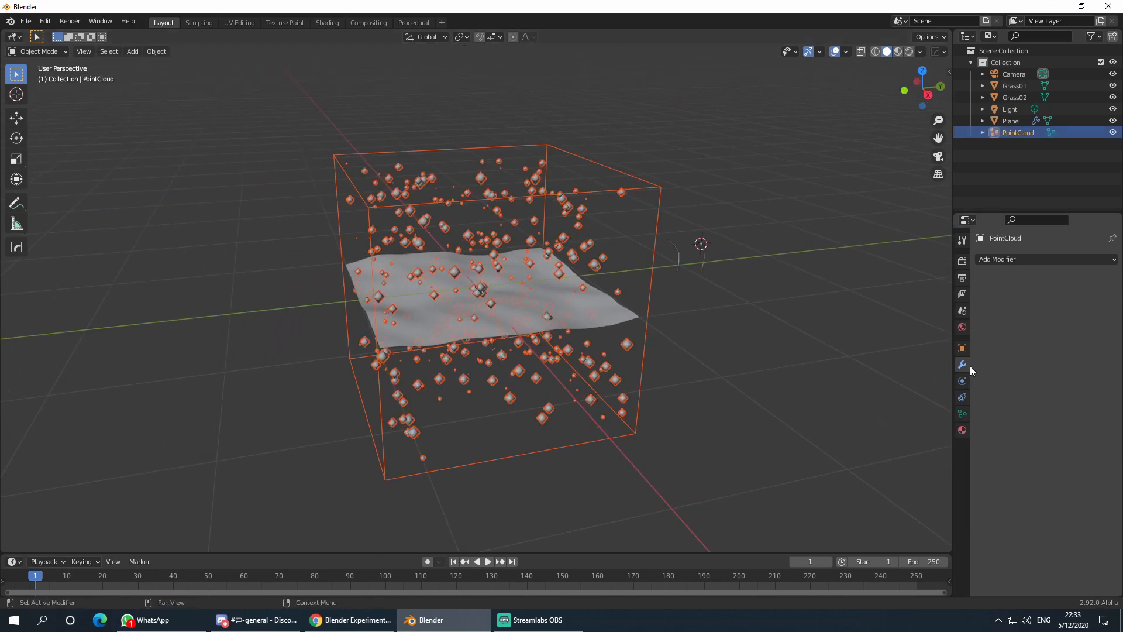
click(993, 259)
click(1014, 292)
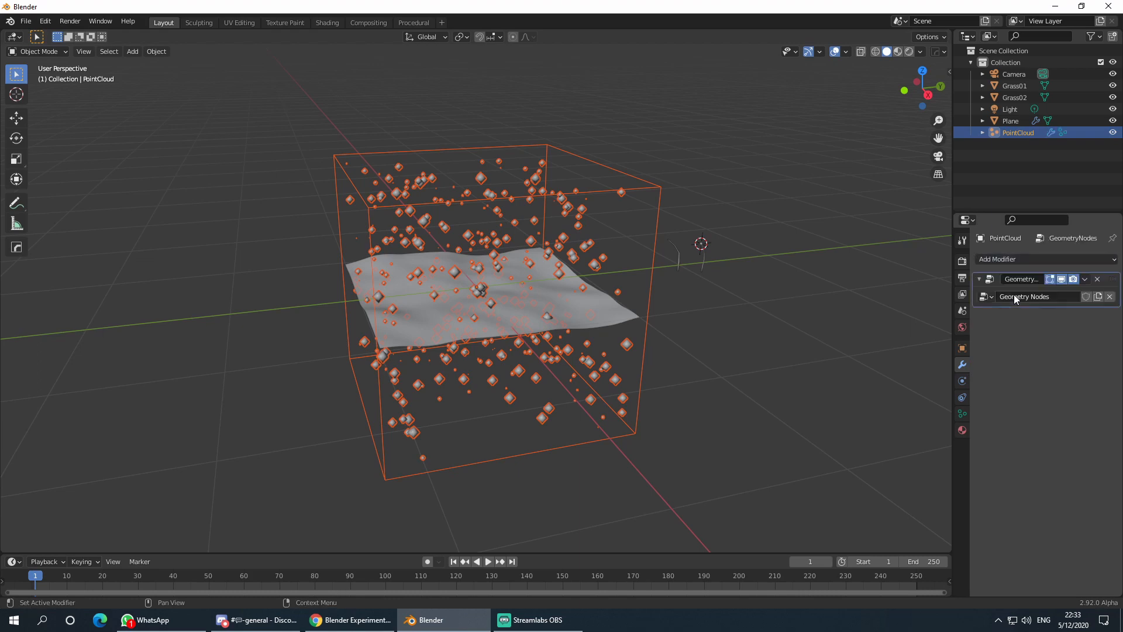
- Select the terrain Plane briefly, then reselect the PointCloud object
click(587, 318)
middle_drag(587, 319, 531, 307)
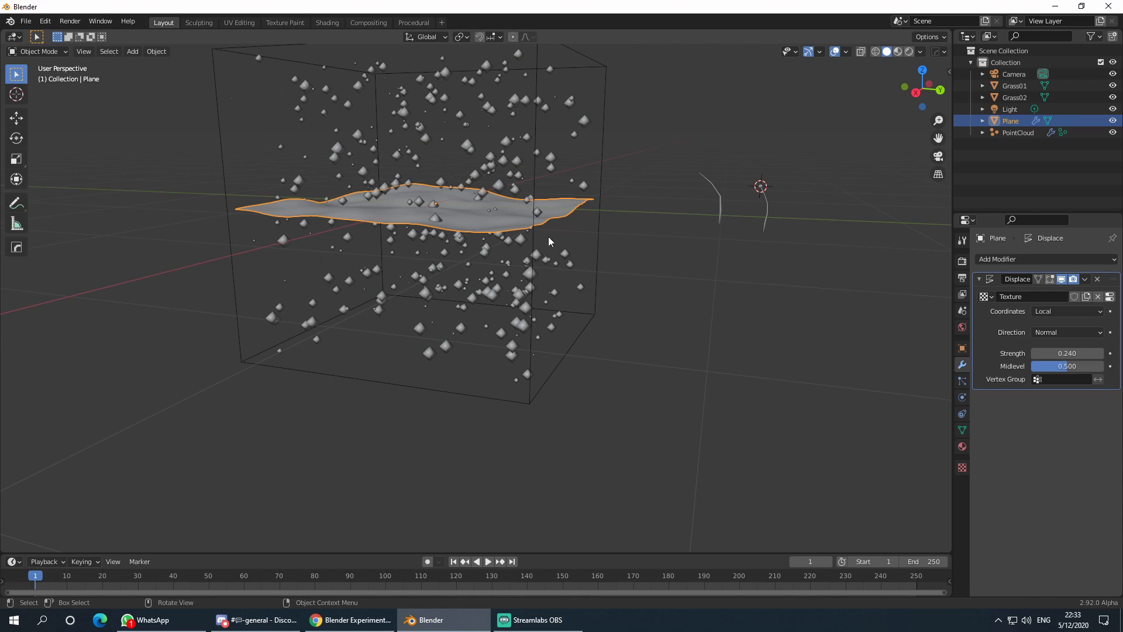
click(510, 117)
click(532, 156)
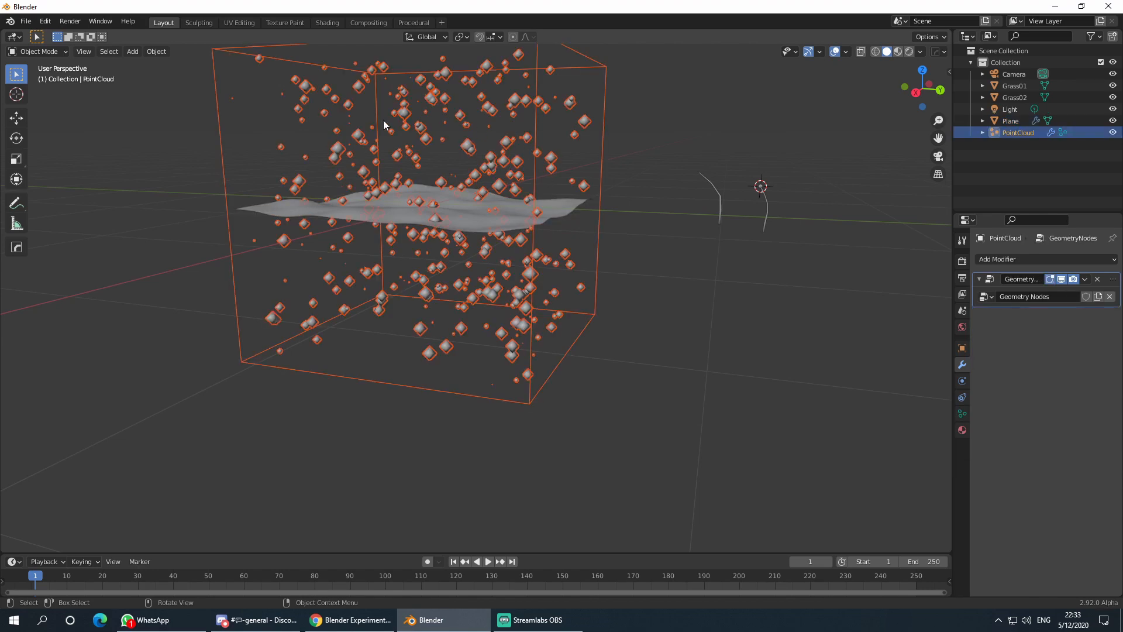
- Switch the lower editor to the Geometry Node Editor showing PointCloud's node tree
click(328, 23)
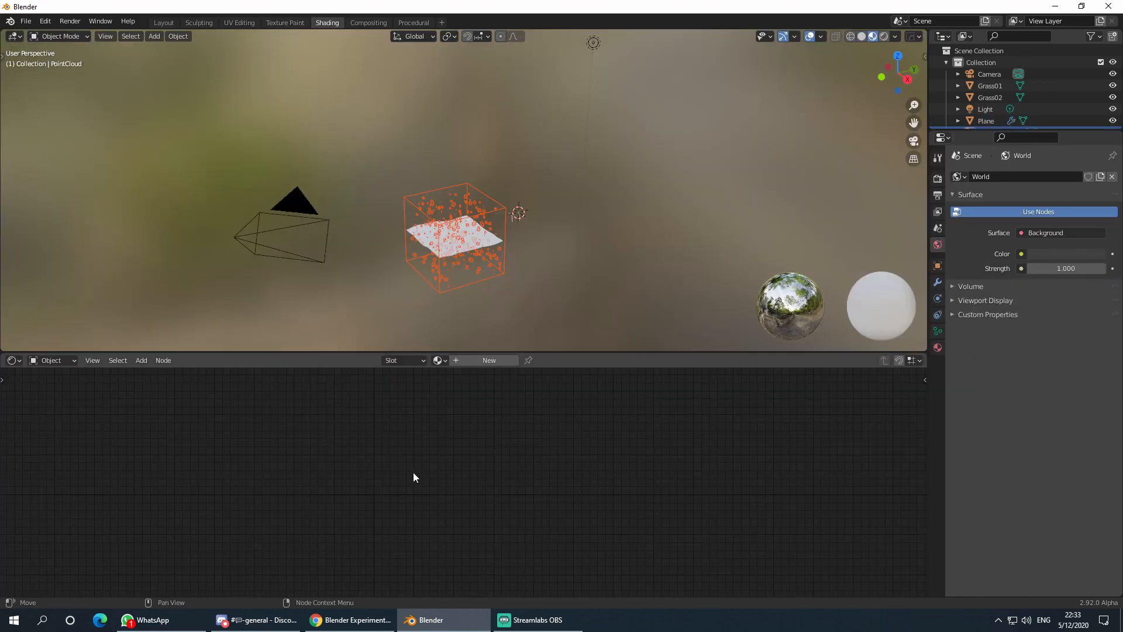
drag(433, 351, 433, 292)
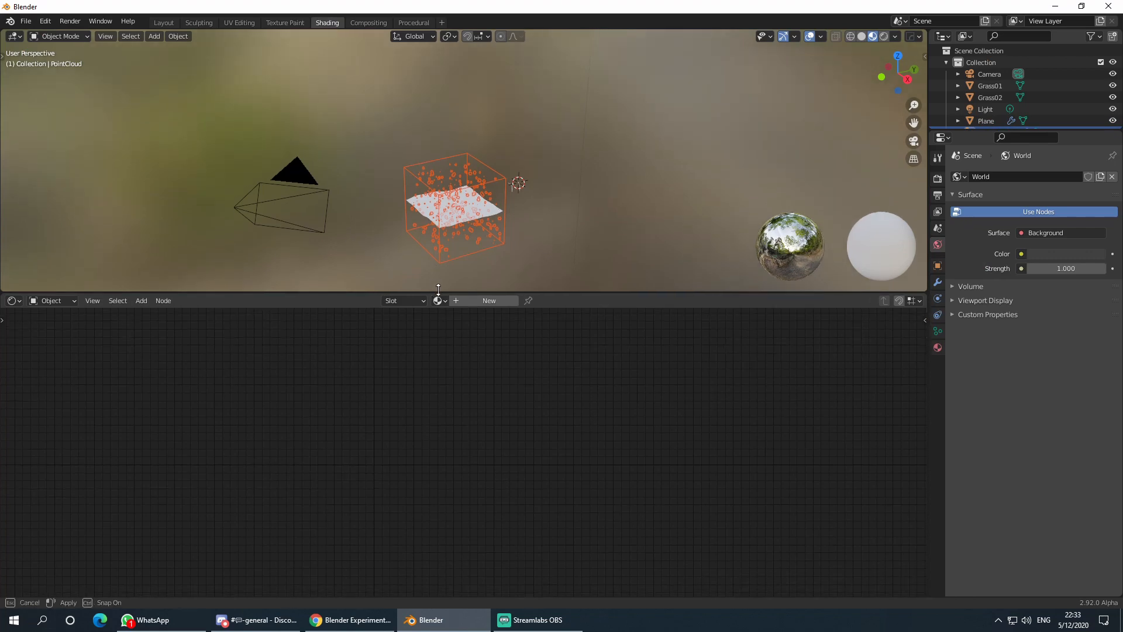
middle_drag(532, 229, 539, 221)
shift+middle_drag(538, 220, 531, 180)
click(48, 301)
click(163, 300)
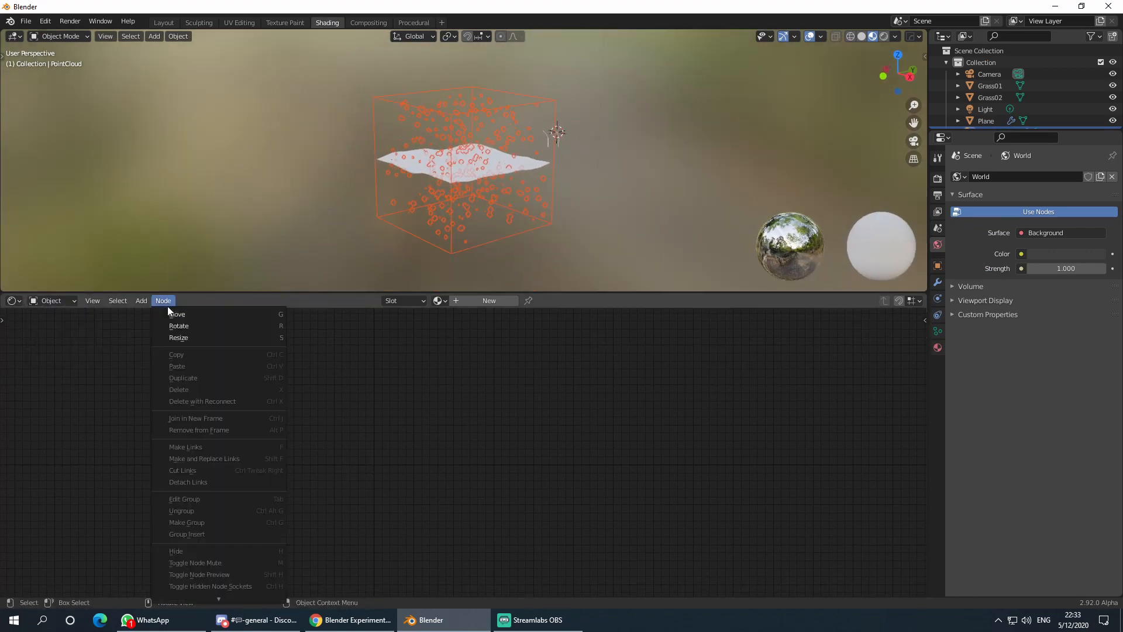
click(186, 265)
click(453, 176)
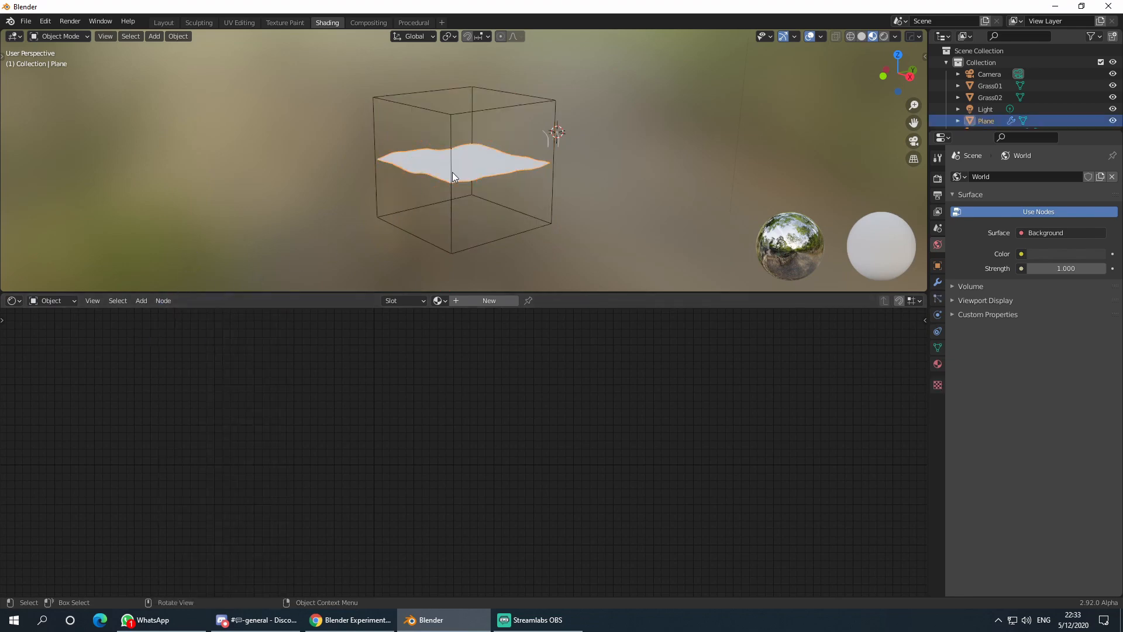
click(14, 301)
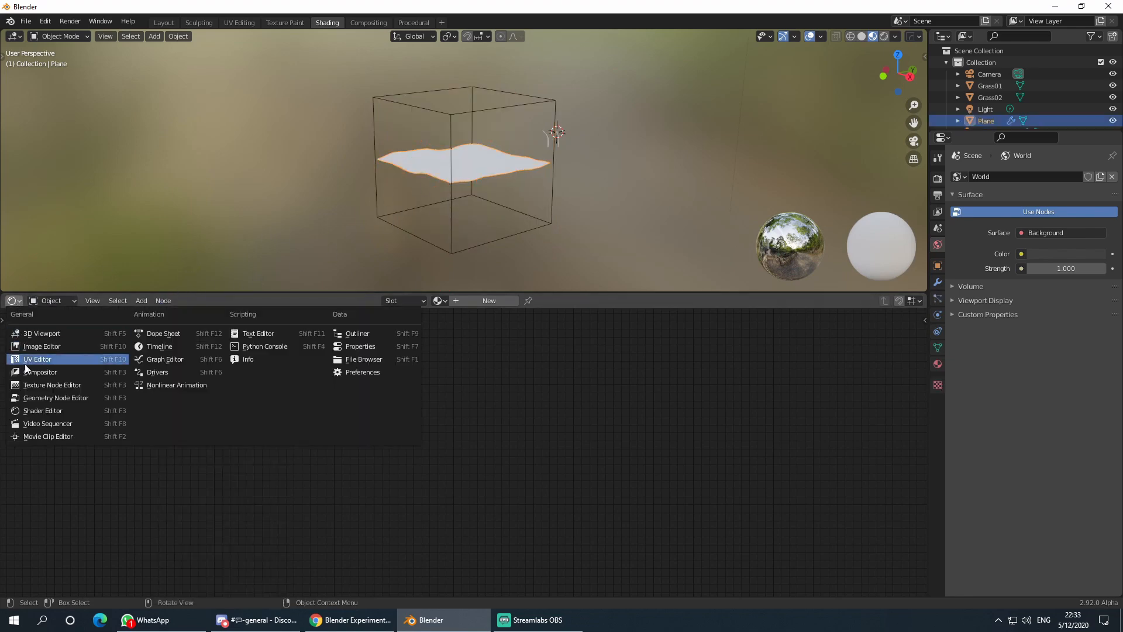
click(62, 399)
click(375, 110)
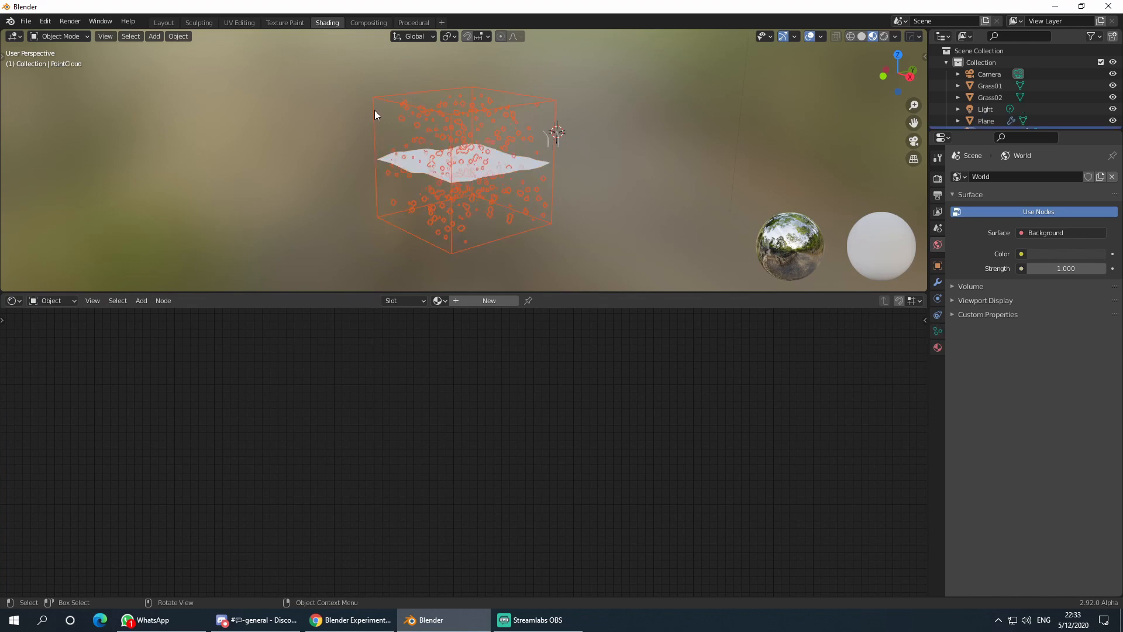
click(14, 300)
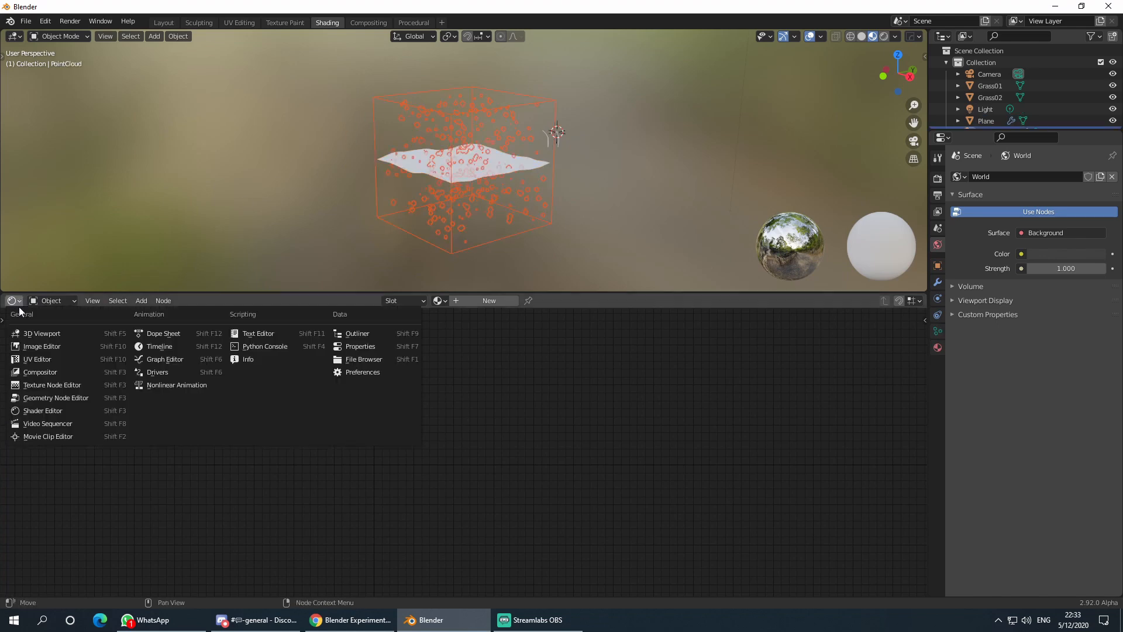
click(53, 399)
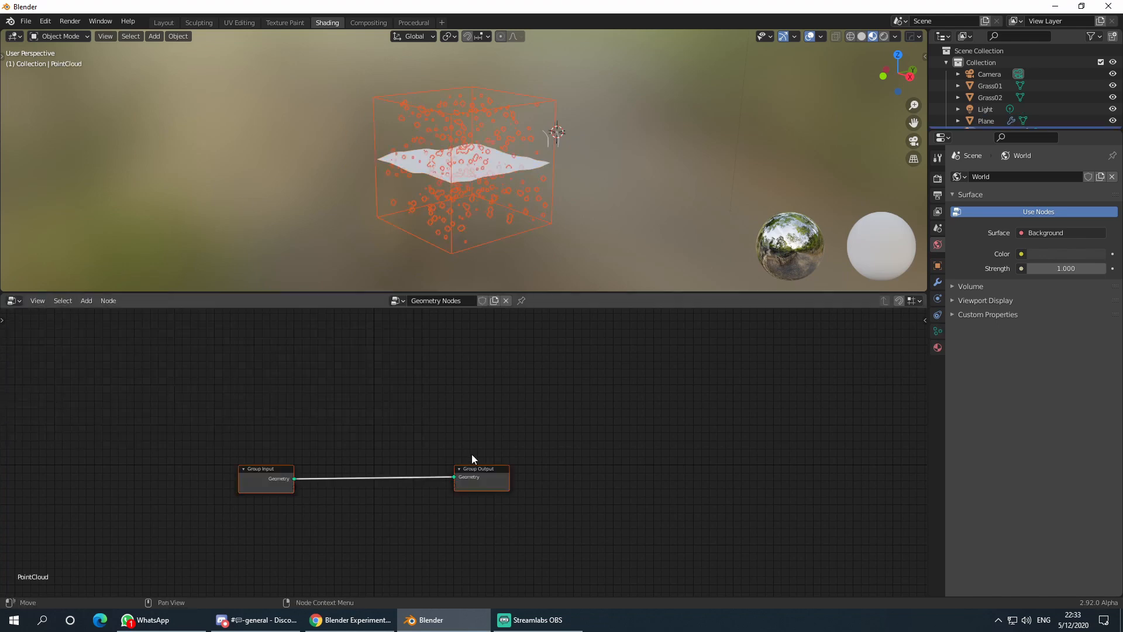
- Spread Group Output to the right and Group Input to the left, level with each other
drag(494, 478, 707, 392)
drag(278, 475, 277, 388)
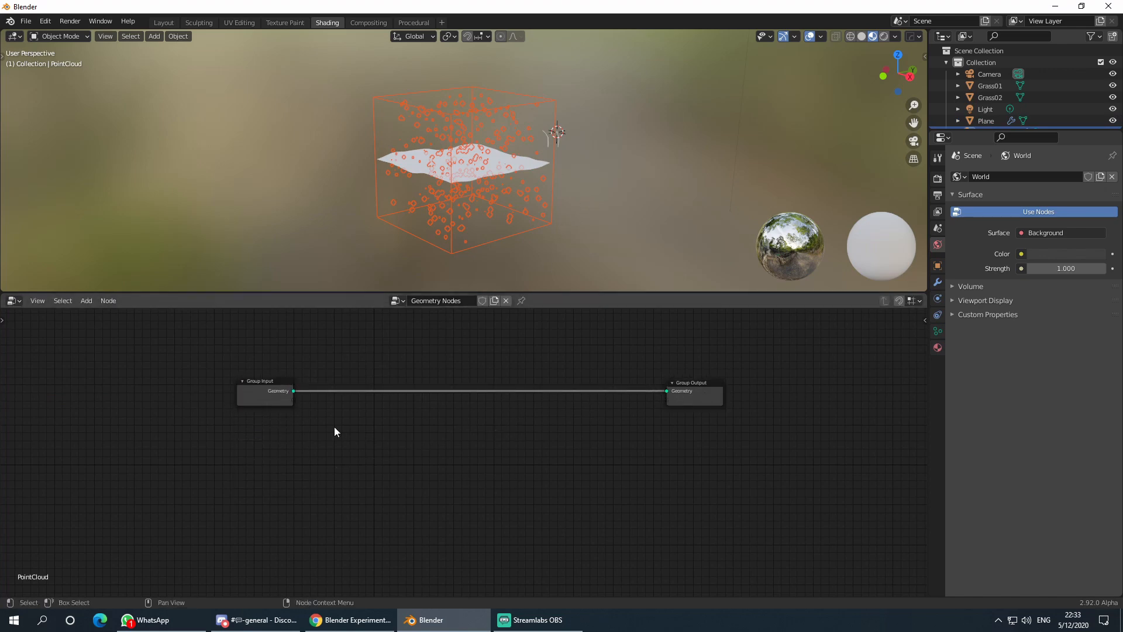
drag(289, 399, 202, 398)
- Add Point Distribute and Point Instance nodes by searching 'poi'
key(shift+a)
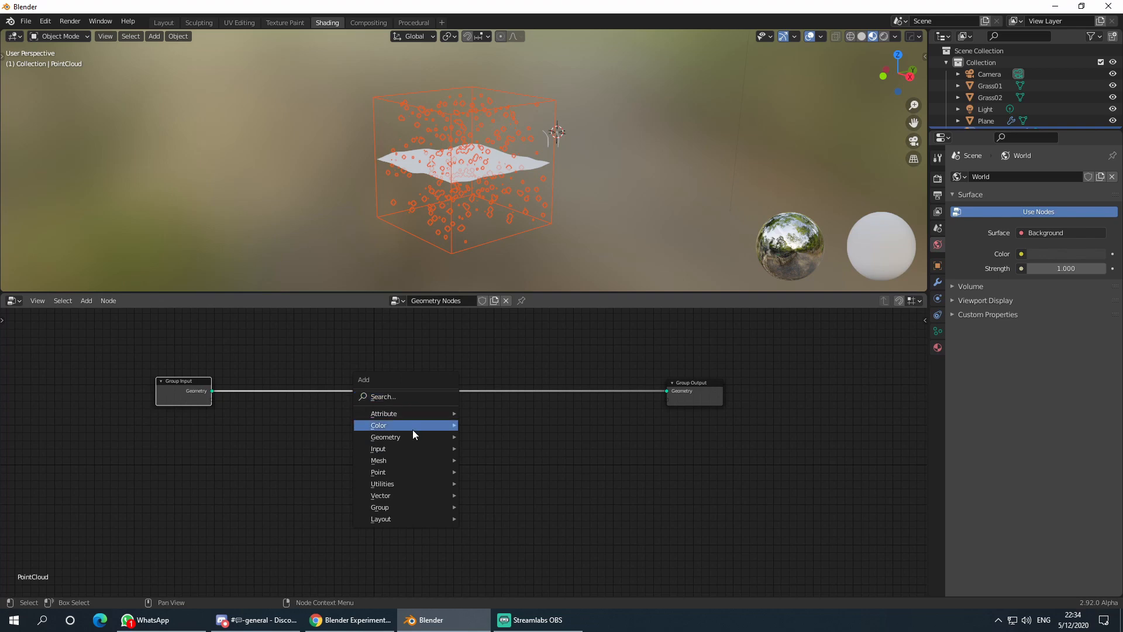
click(398, 398)
text(poi)
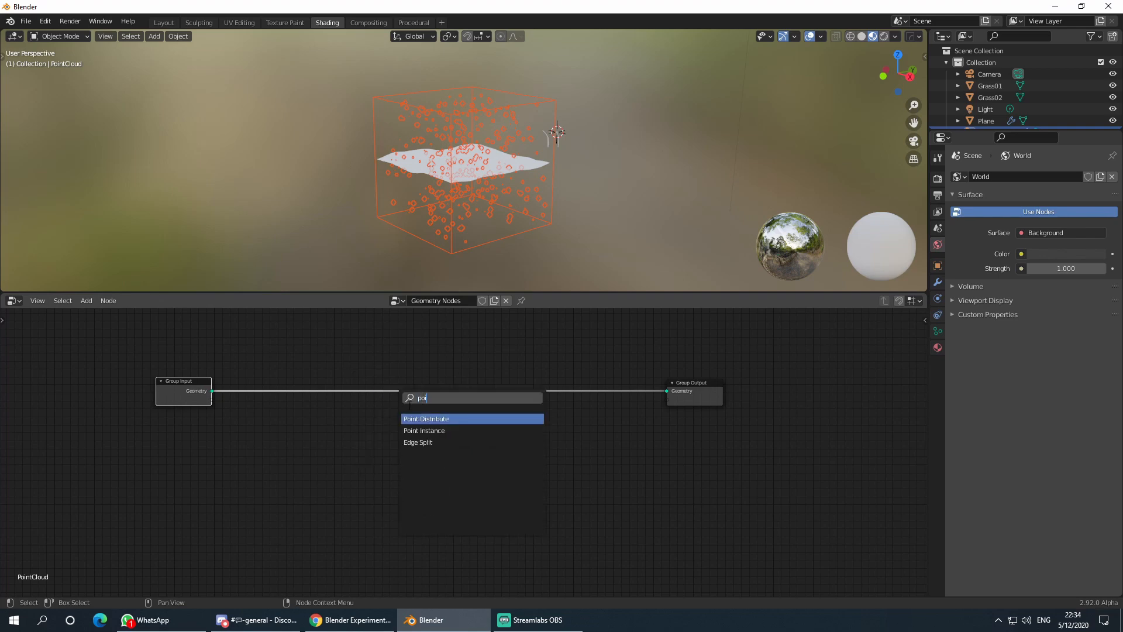
click(436, 419)
click(348, 443)
key(shift+a)
click(384, 437)
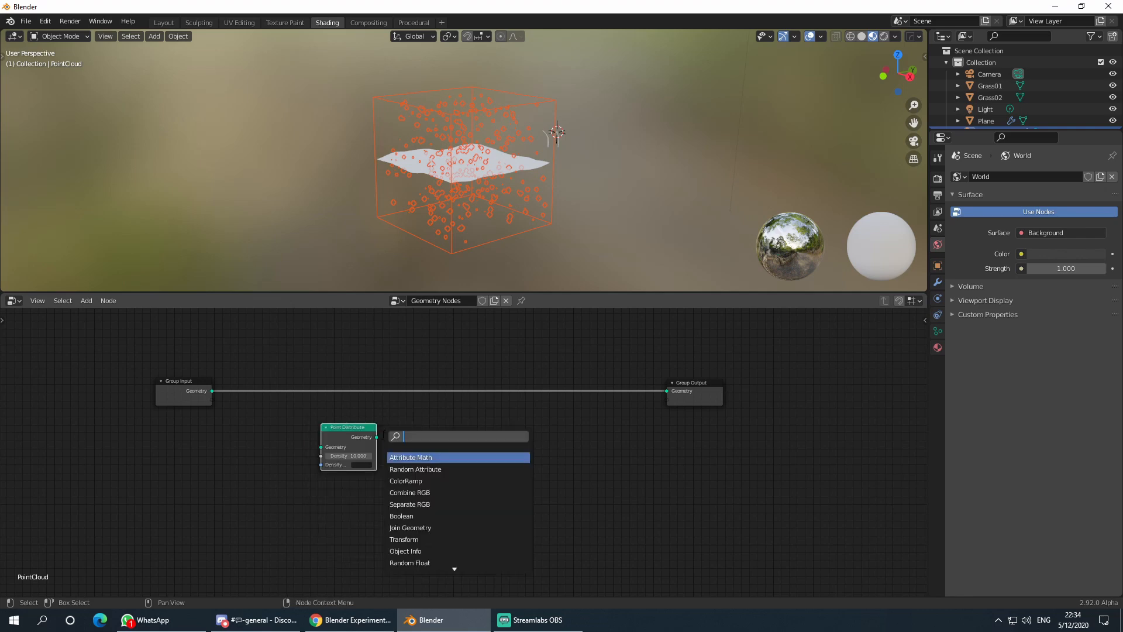
text(poi)
click(410, 469)
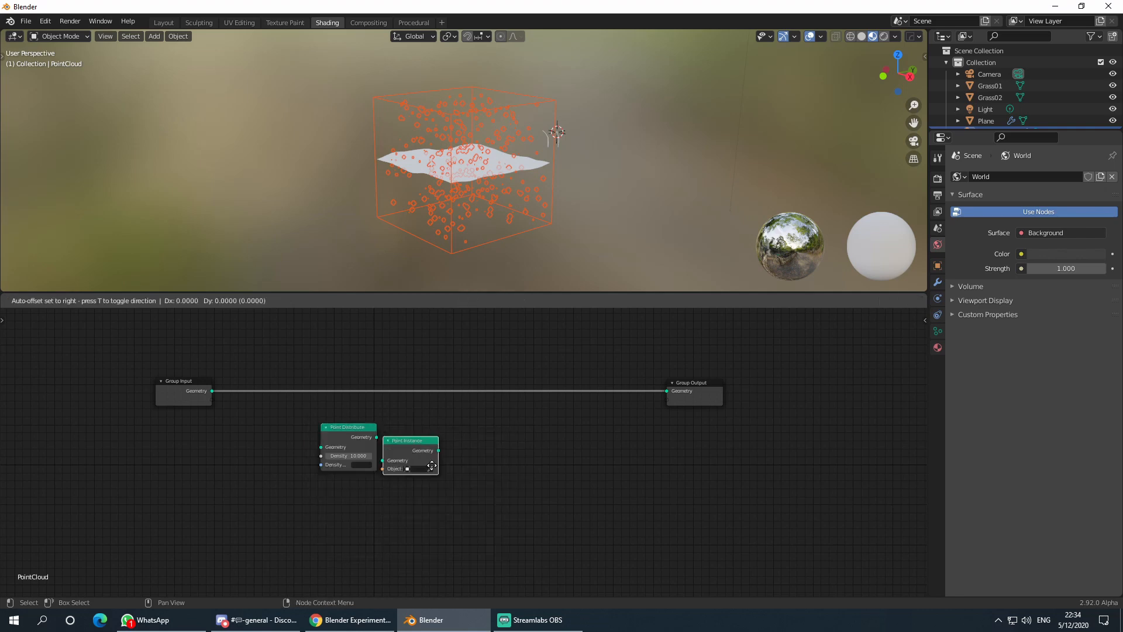
click(443, 467)
- Move Point Instance aside and wire Point Distribute between Group Input and Group Output
scroll(388, 497, up, 1)
middle_drag(391, 495, 455, 484)
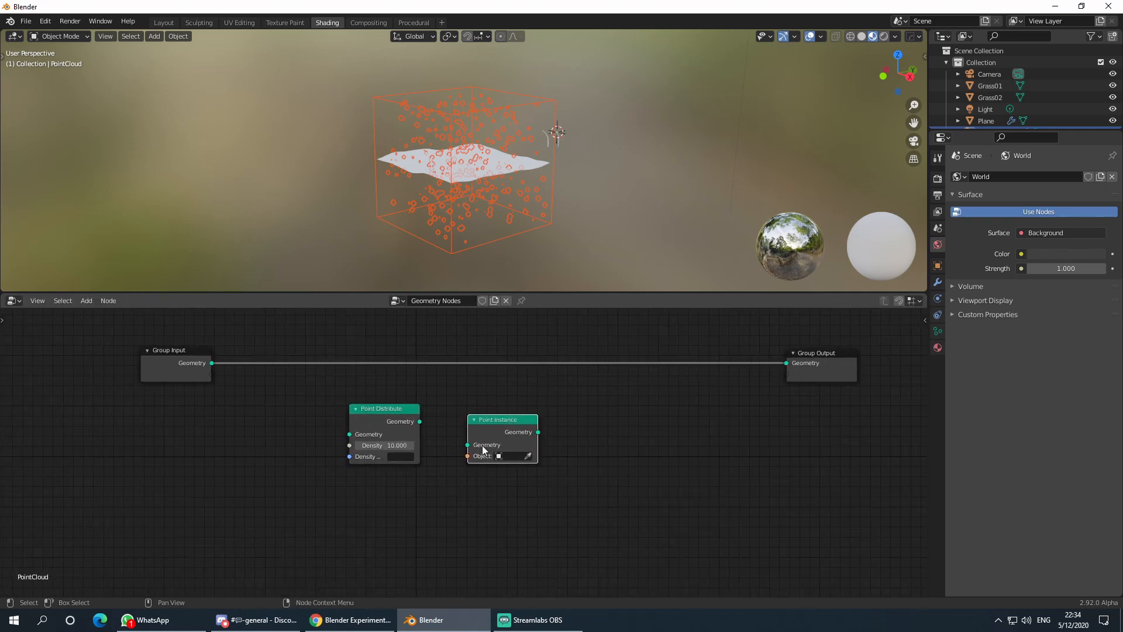
drag(492, 426, 609, 416)
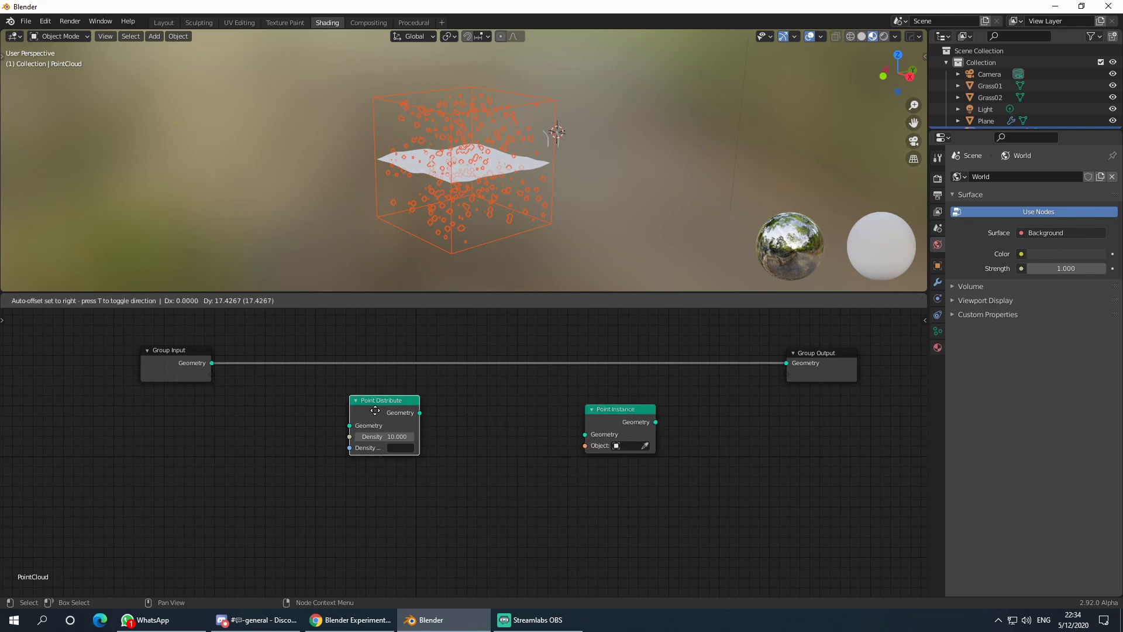
scroll(451, 452, down, 1)
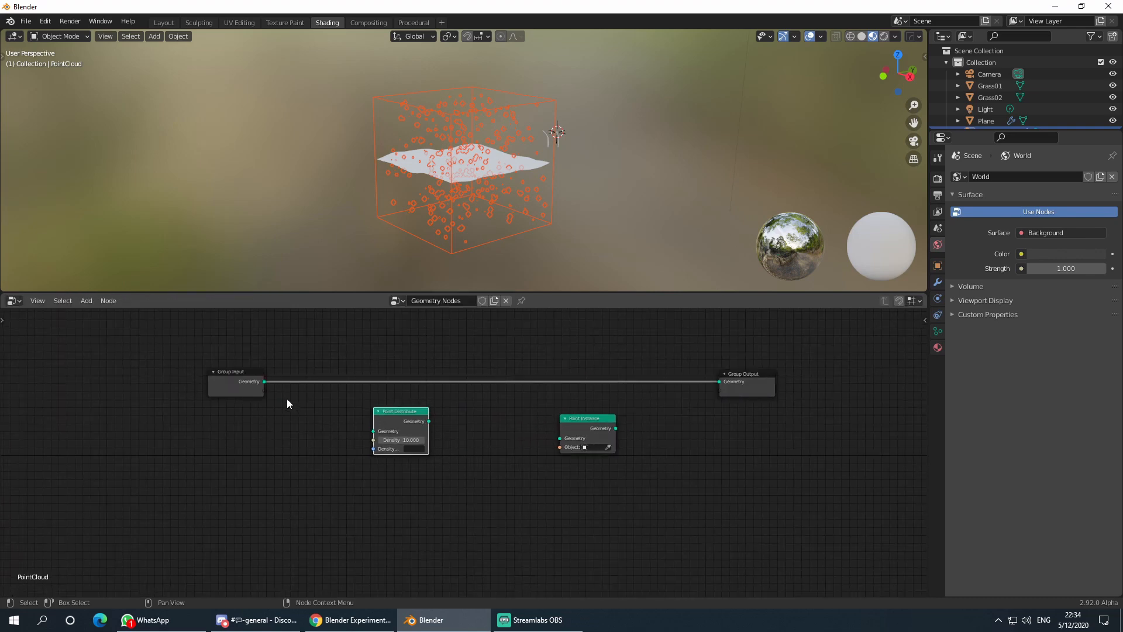
drag(264, 381, 718, 384)
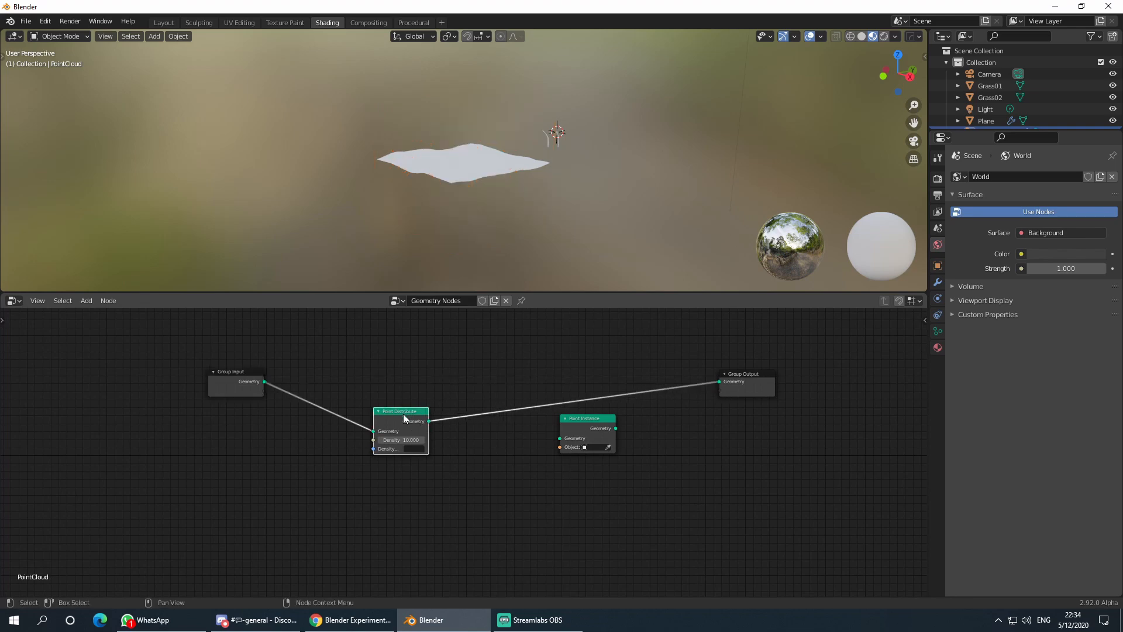
drag(403, 417, 294, 409)
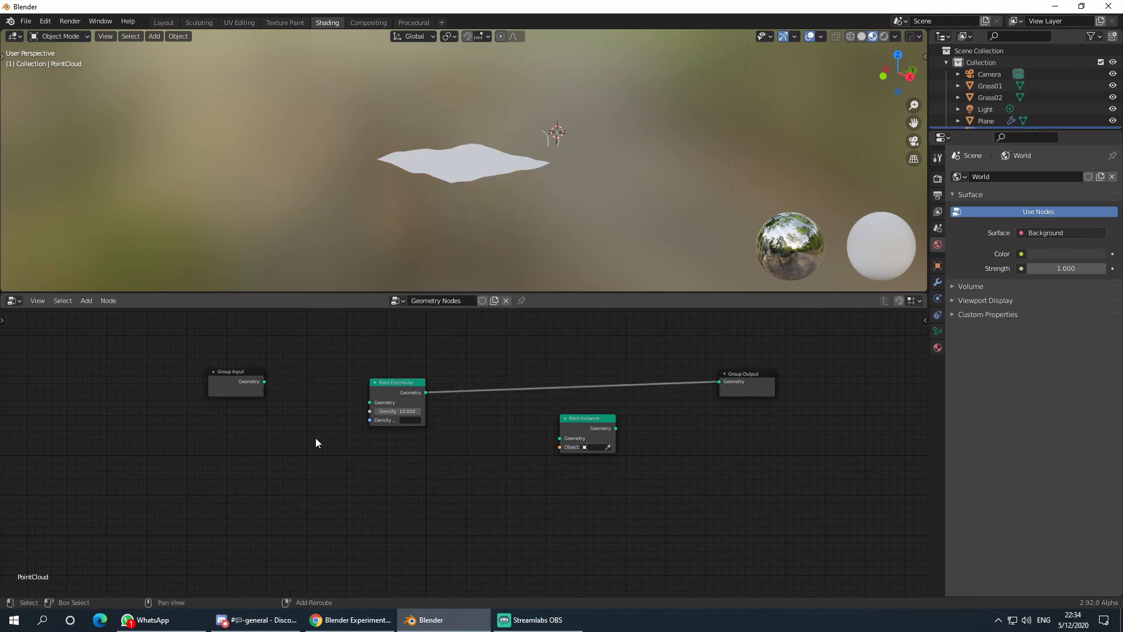
- Add an Object Info node via 'inf' search and disconnect Group Input from Point Distribute
key(shift+a)
click(314, 425)
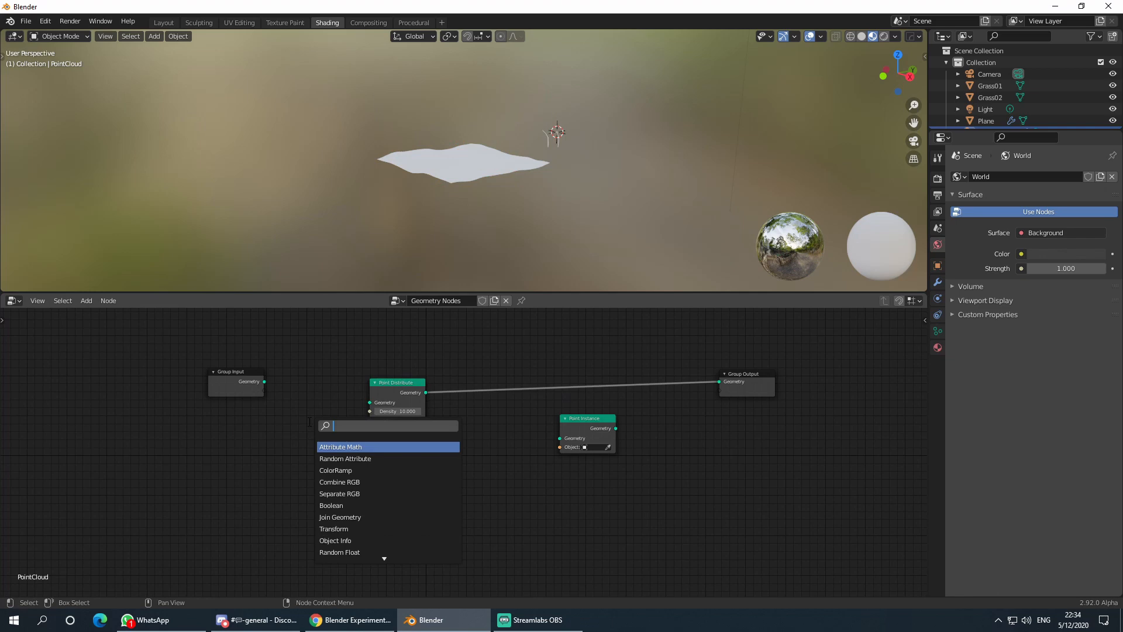
text(inf)
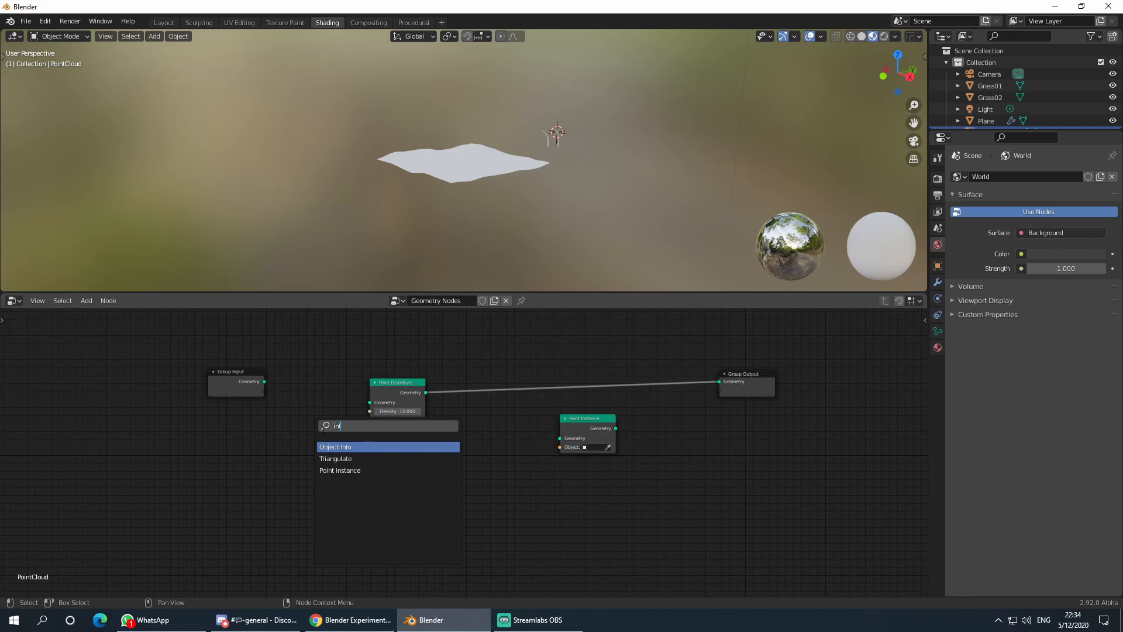
click(349, 446)
click(212, 430)
drag(212, 430, 225, 442)
scroll(283, 463, up, 1)
middle_drag(283, 463, 409, 456)
scroll(266, 465, up, 4)
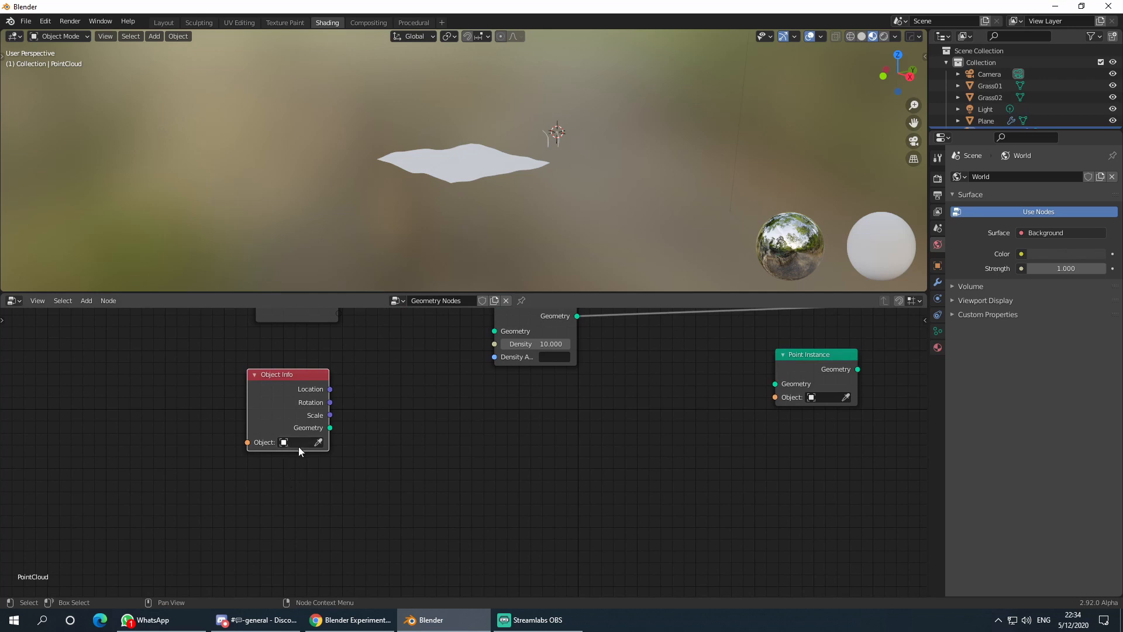
- Set Object Info to Plane and link its Geometry into Point Distribute's Geometry input
click(298, 445)
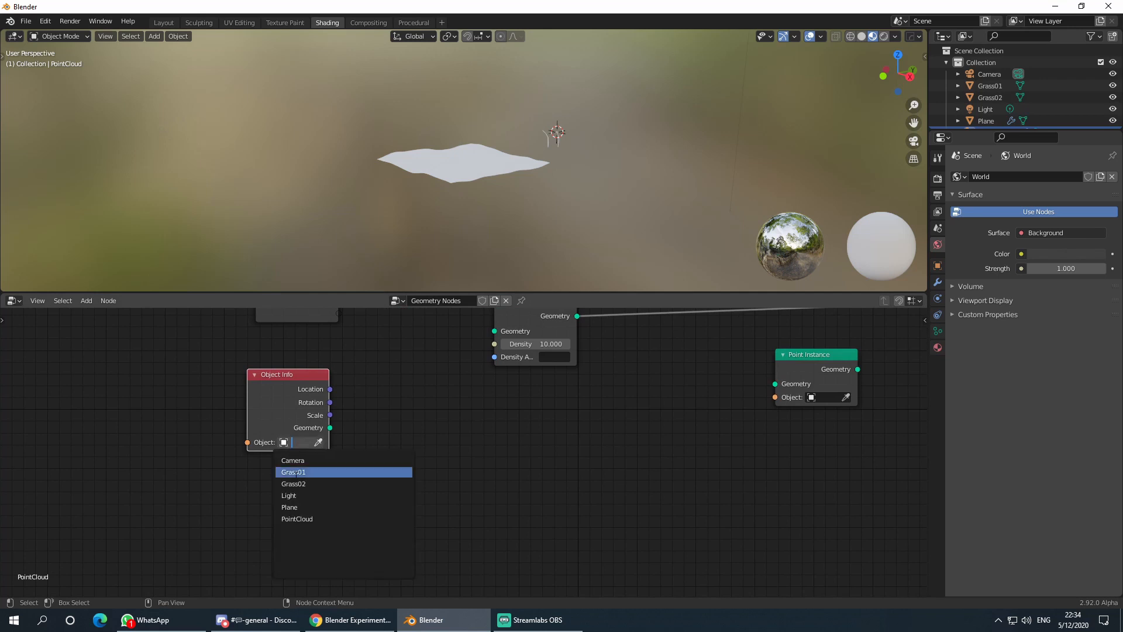
click(309, 507)
middle_drag(324, 420, 250, 496)
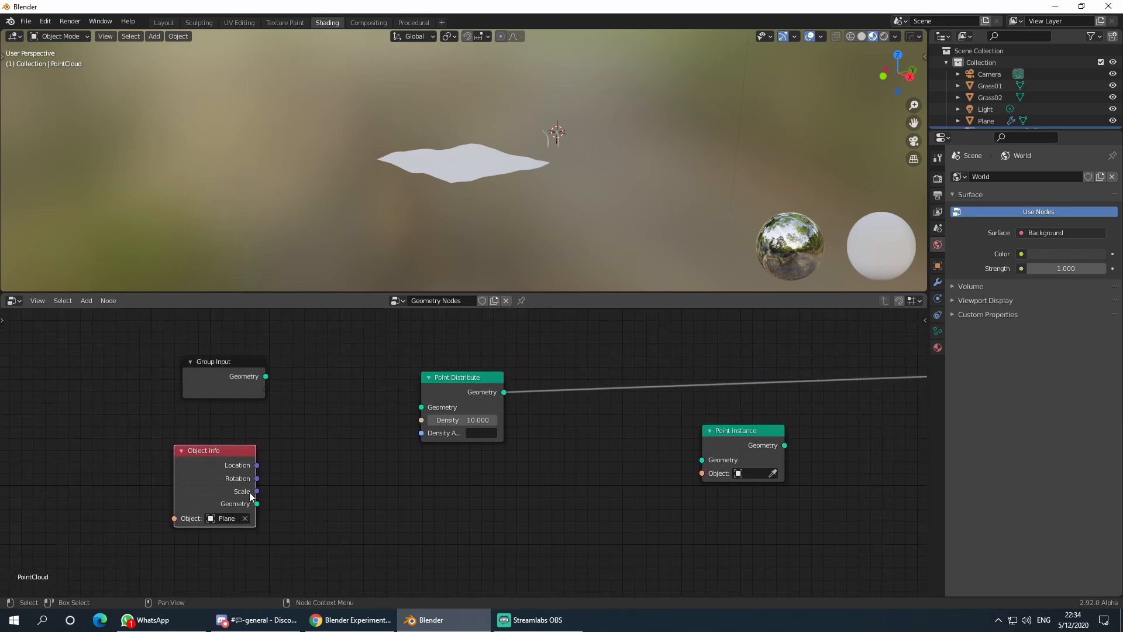
scroll(311, 485, down, 1)
drag(288, 496, 429, 414)
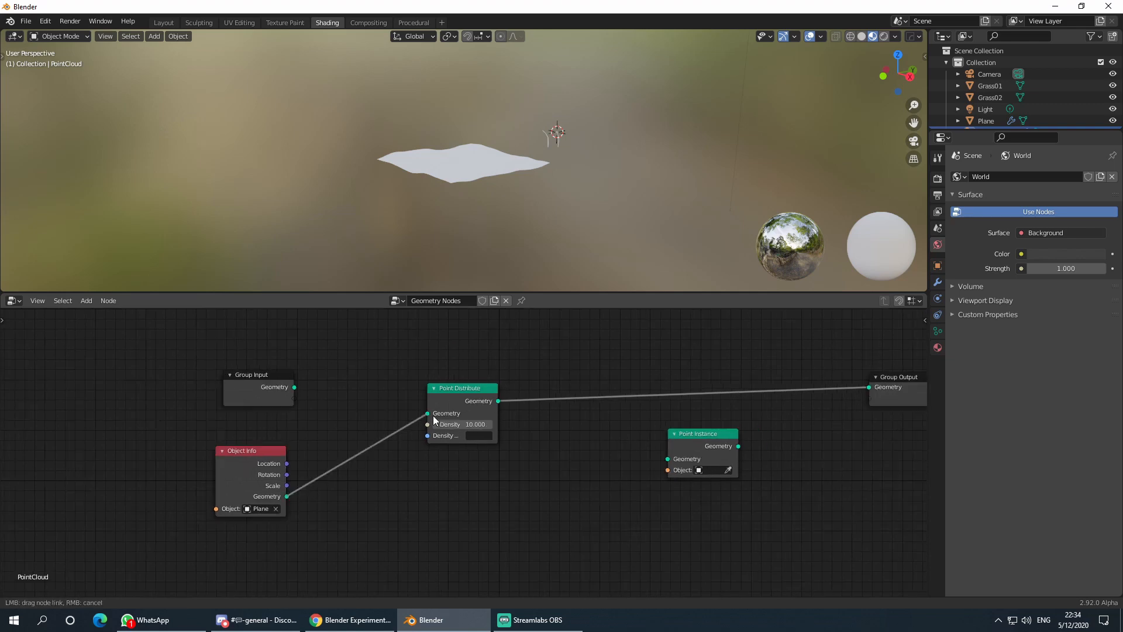
middle_drag(589, 436, 497, 432)
scroll(489, 426, up, 3)
scroll(489, 425, down, 3)
scroll(465, 186, up, 3)
middle_drag(466, 185, 485, 216)
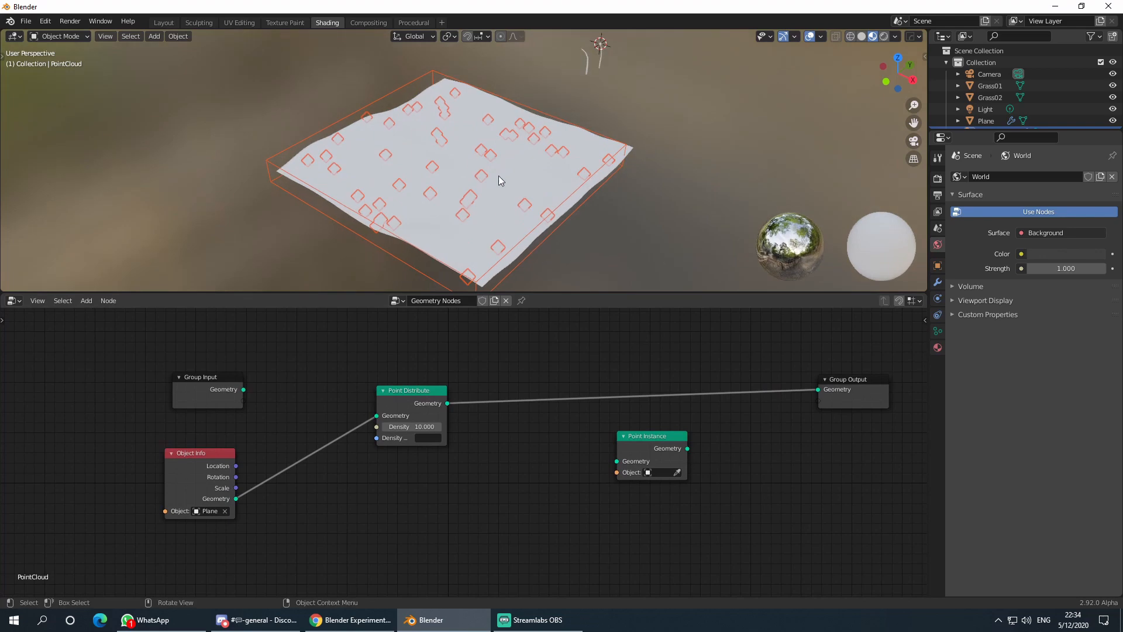
- Set the Point Instance node to instance the Grass01 stem on every distributed point
middle_drag(448, 172, 497, 223)
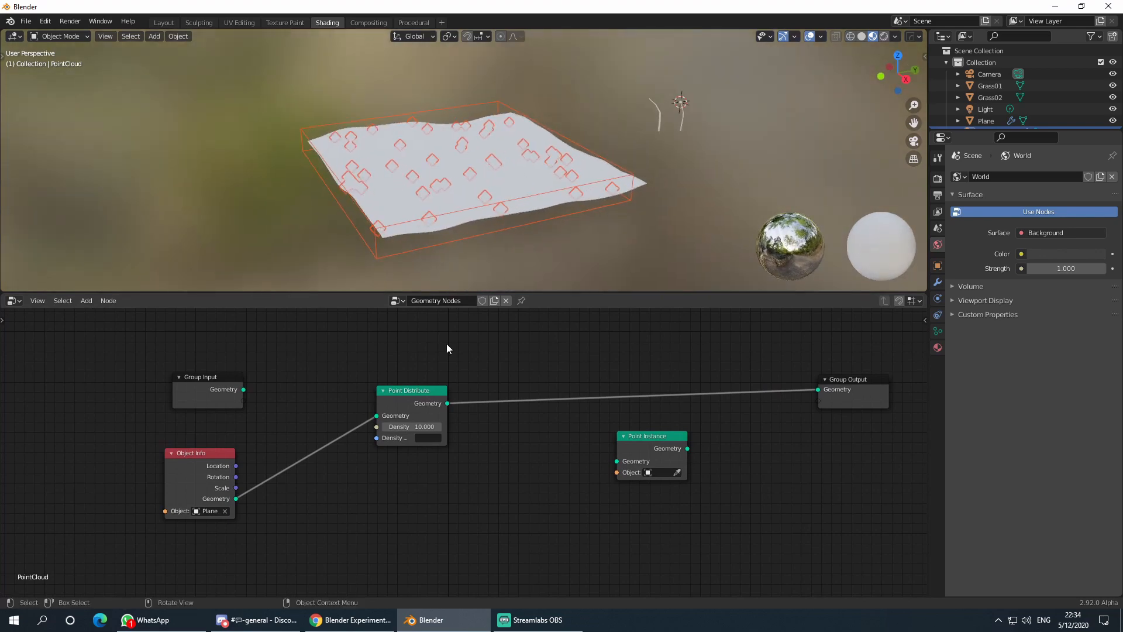
drag(408, 428, 436, 428)
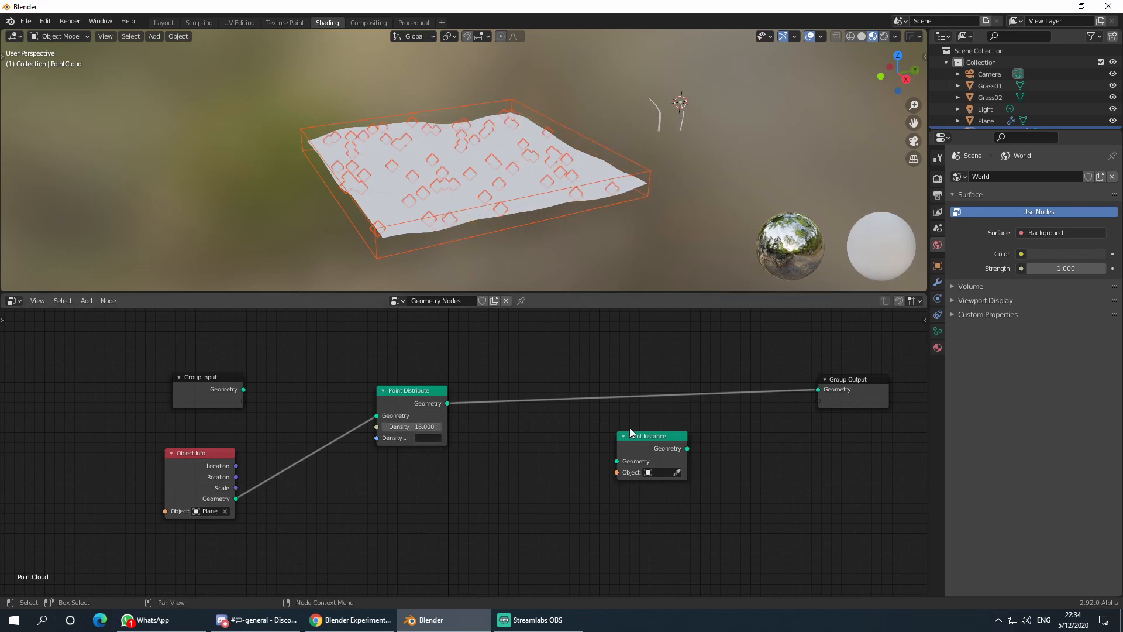
drag(640, 451, 643, 371)
scroll(585, 448, up, 1)
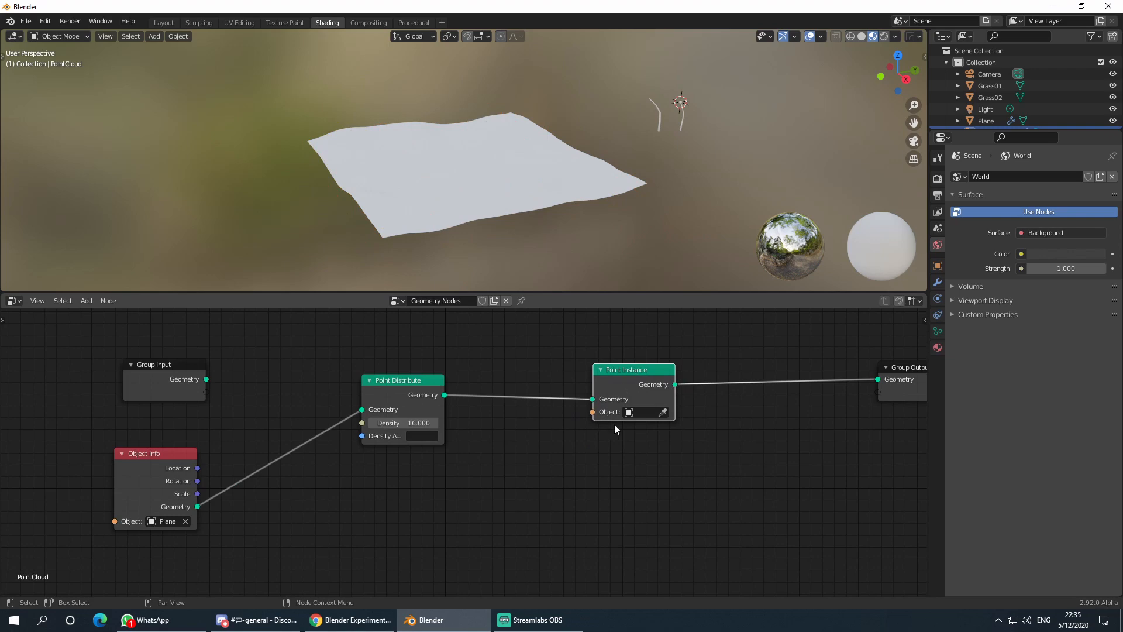
click(644, 412)
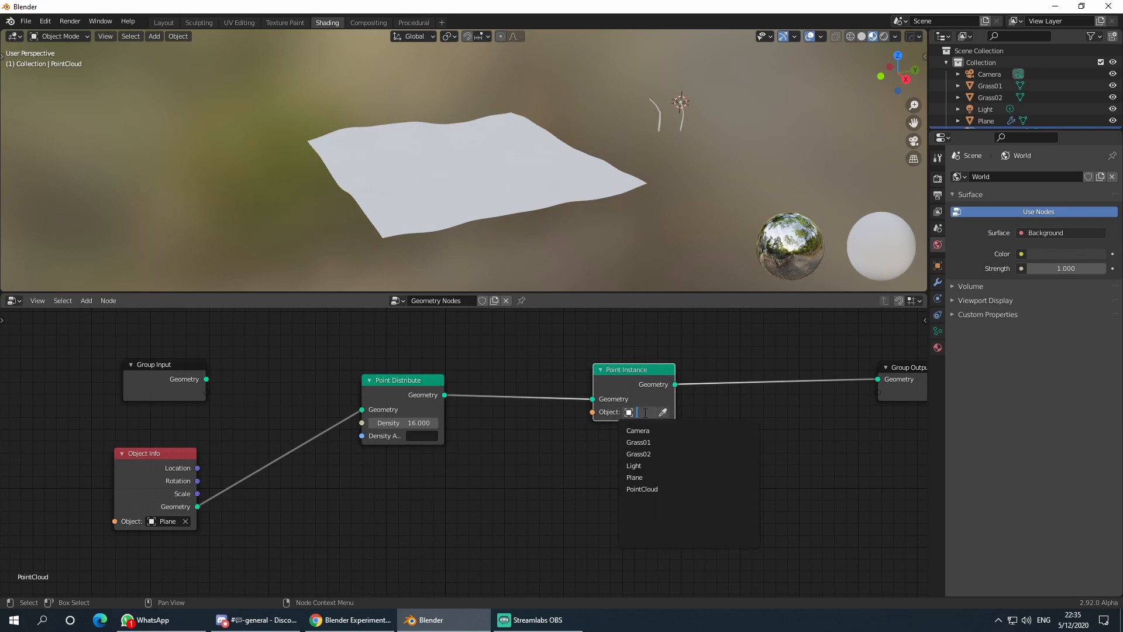
click(661, 443)
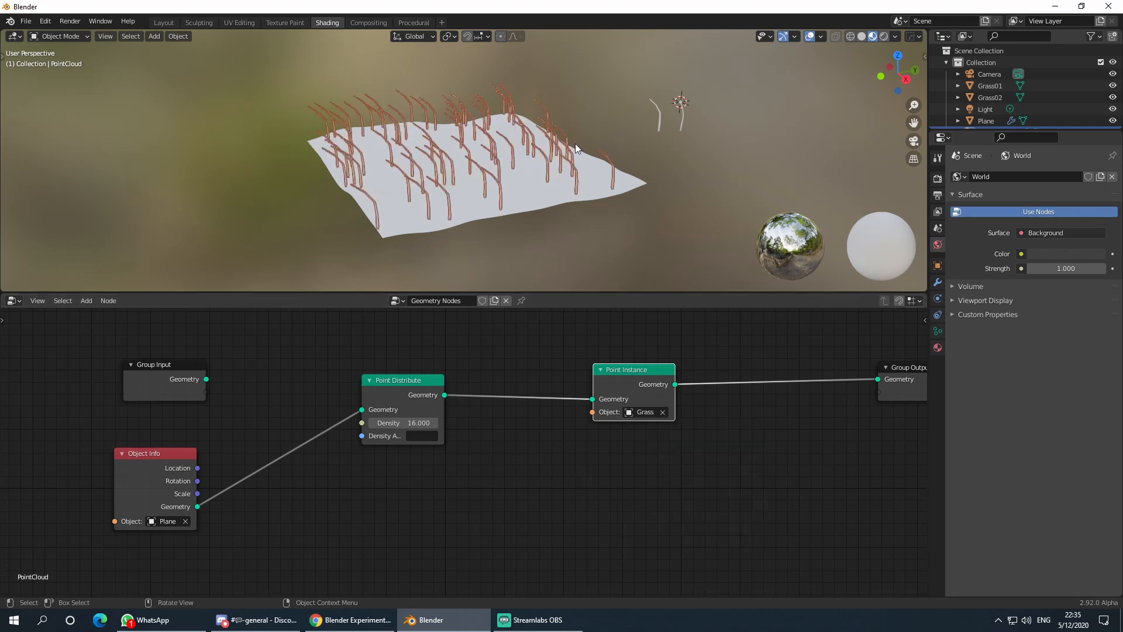
- Tune the Point Distribute density, settling on 16.600
mouse_move(630, 243)
middle_down()
mouse_move(624, 217)
mouse_move(549, 220)
mouse_move(686, 228)
mouse_move(649, 243)
middle_up()
mouse_move(412, 422)
mouse_down()
mouse_move(380, 422)
mouse_move(417, 423)
mouse_up()
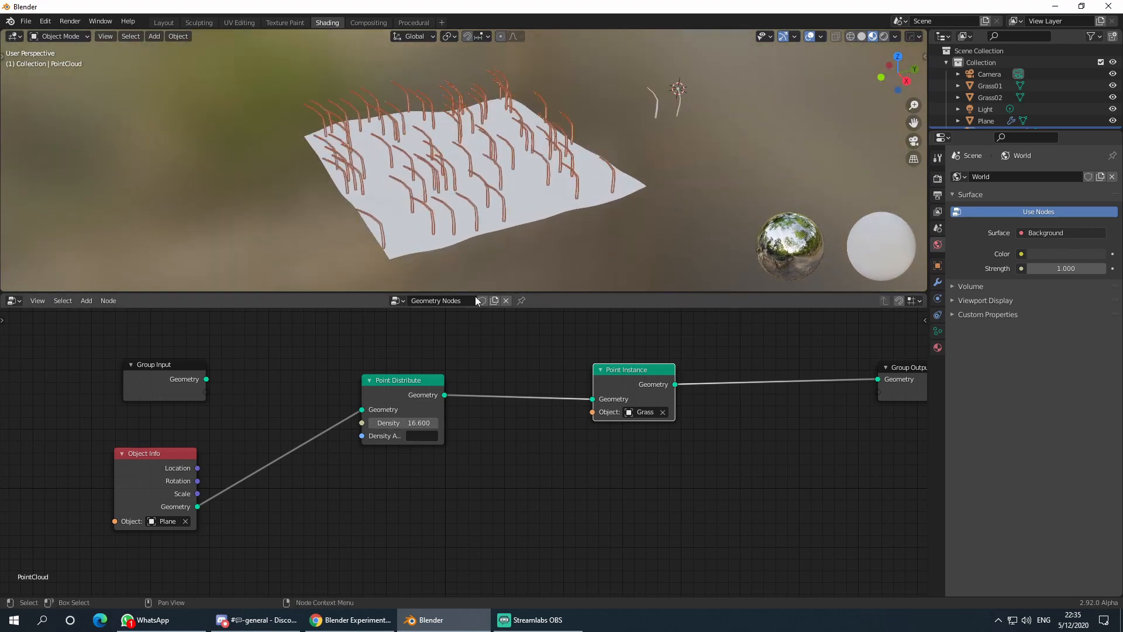
middle_drag(616, 232, 585, 234)
scroll(478, 446, down, 2)
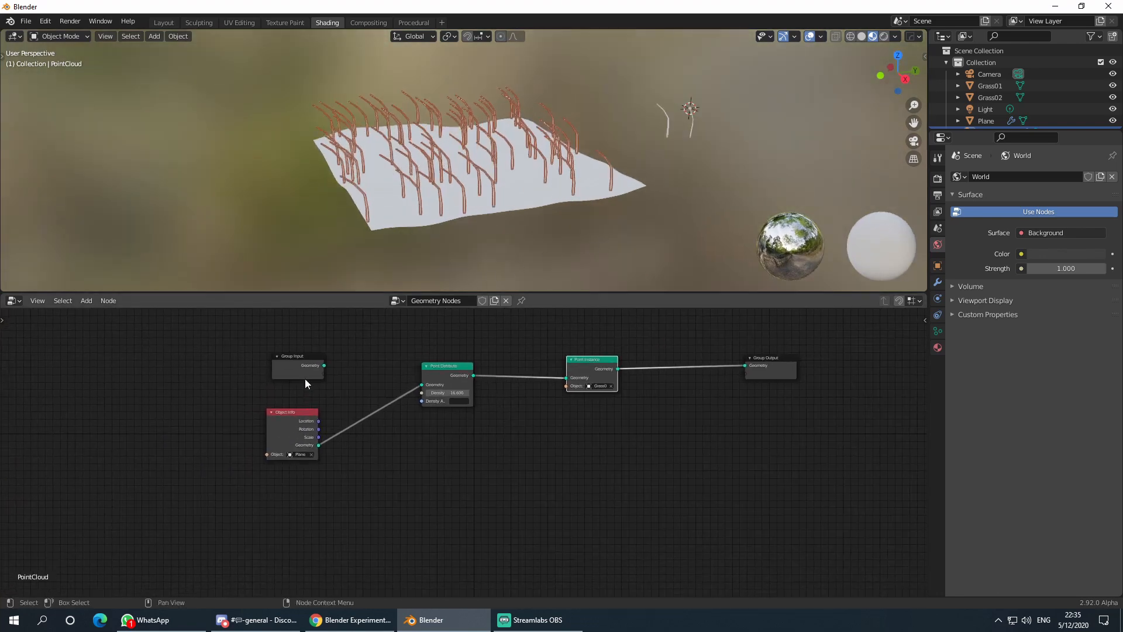
- Move Group Input, Object Info and Point Distribute left and Point Instance right
drag(304, 378, 181, 340)
drag(312, 424, 223, 412)
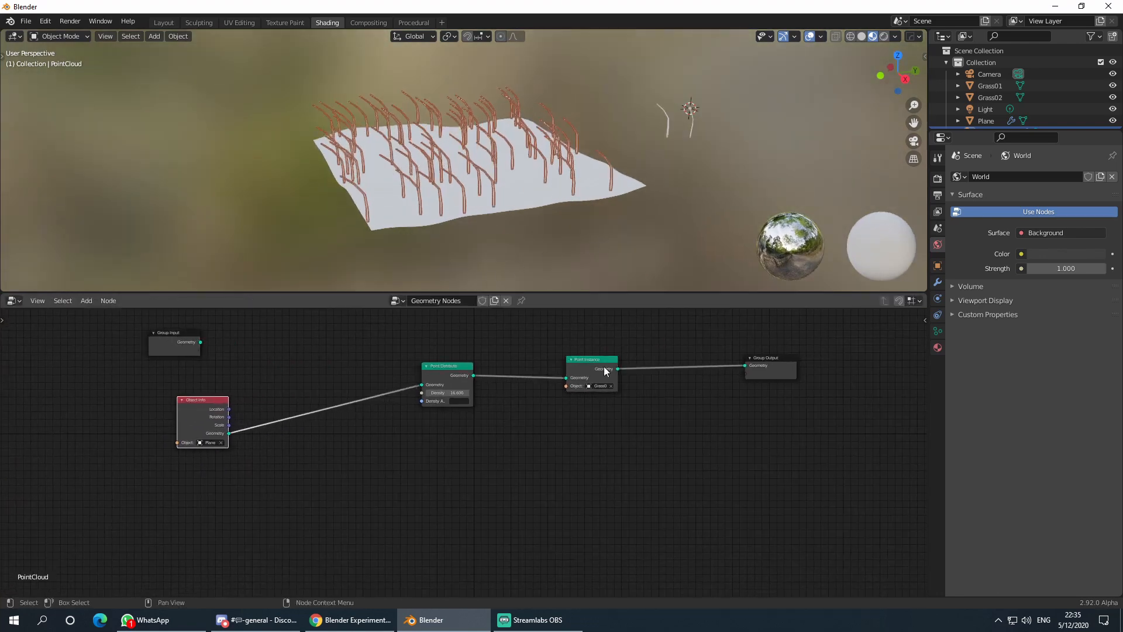
drag(432, 382, 383, 379)
drag(586, 363, 564, 357)
scroll(578, 384, up, 2)
scroll(499, 402, down, 1)
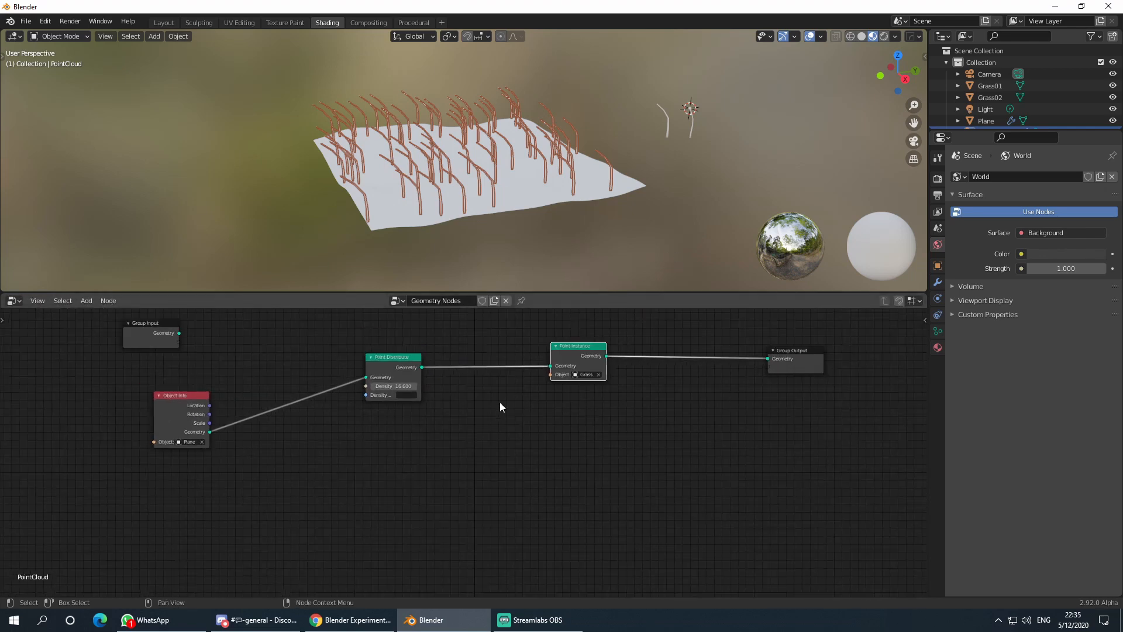
middle_drag(499, 402, 584, 422)
drag(316, 417, 238, 421)
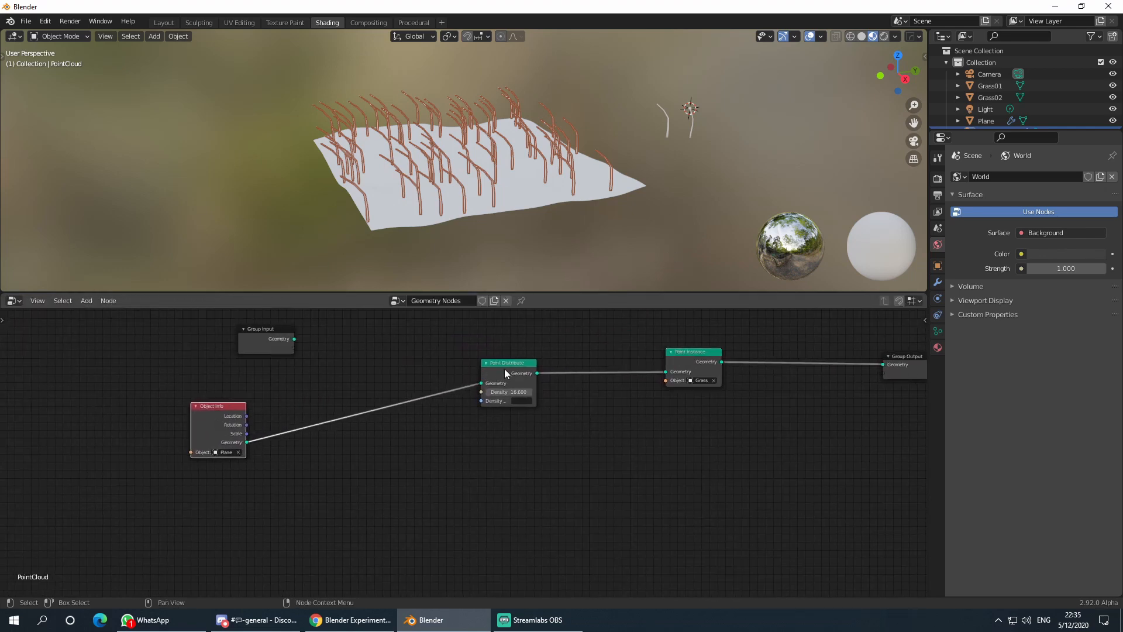
drag(504, 369, 395, 369)
drag(685, 361, 709, 359)
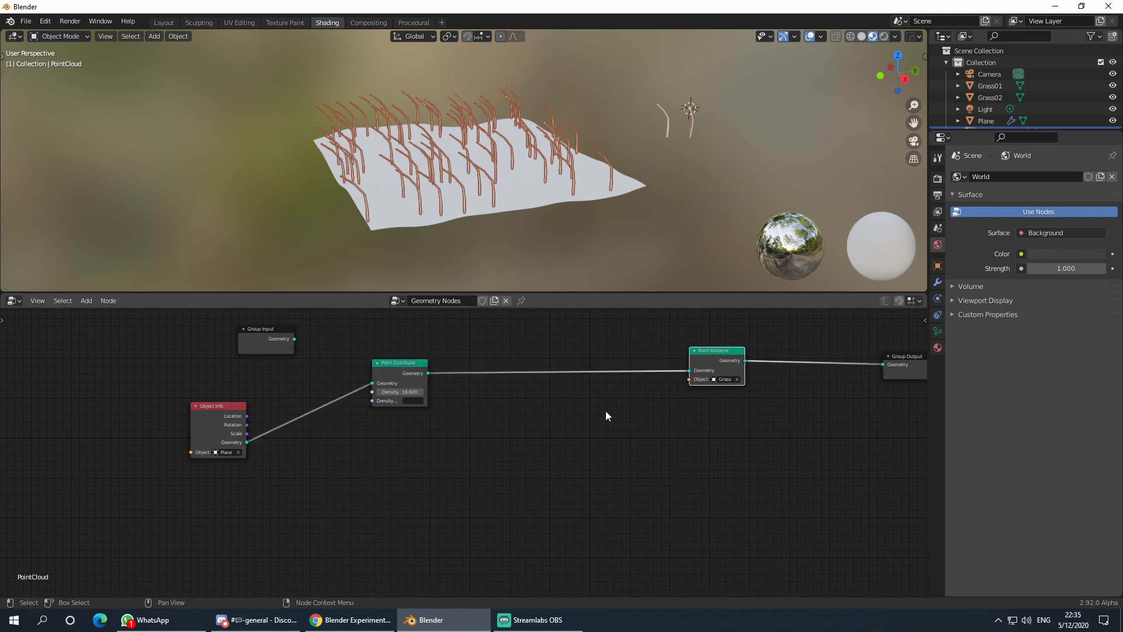
- Add a Random Attribute node and insert it into the link between Point Distribute and Point Instance
key(shift+a)
click(602, 389)
text(atr)
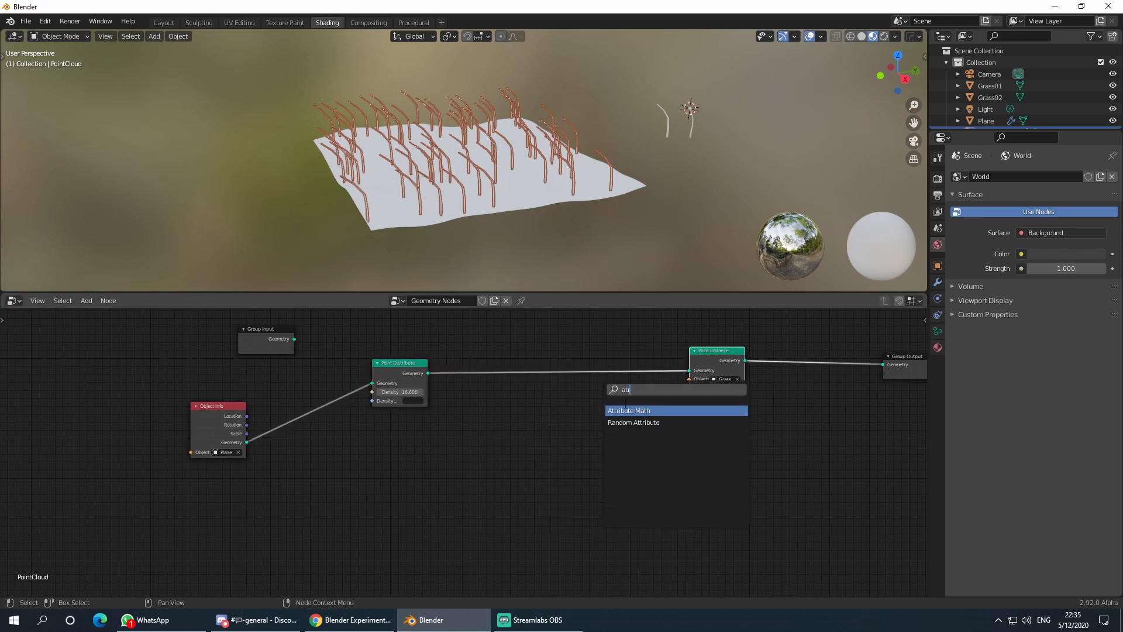
click(633, 422)
click(497, 440)
scroll(535, 446, up, 2)
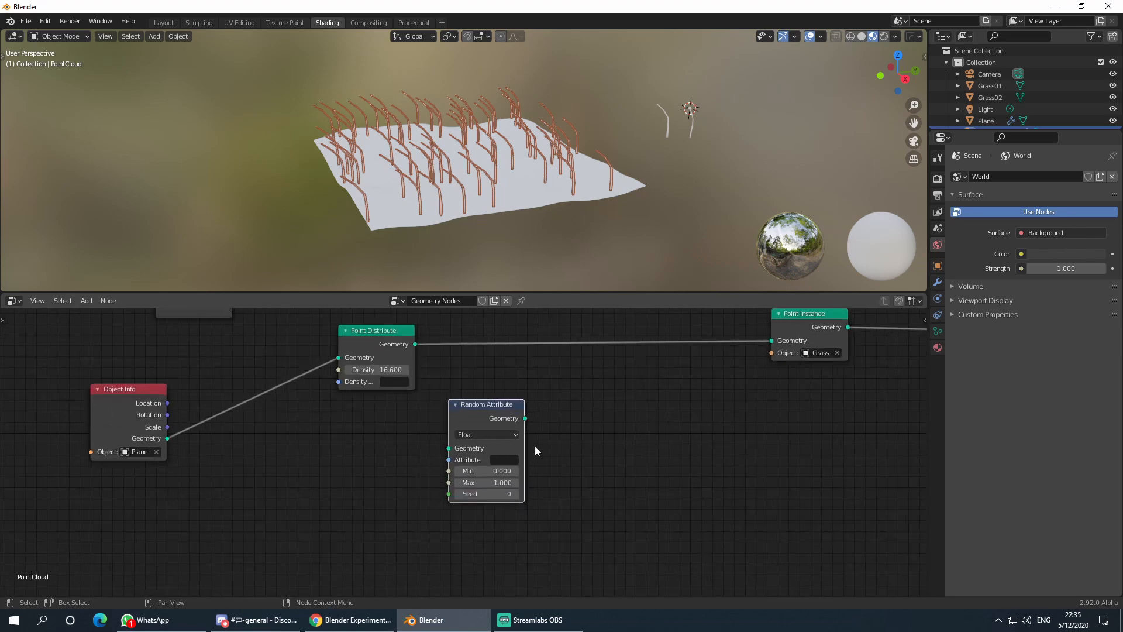
drag(531, 408, 541, 329)
middle_drag(635, 379, 584, 456)
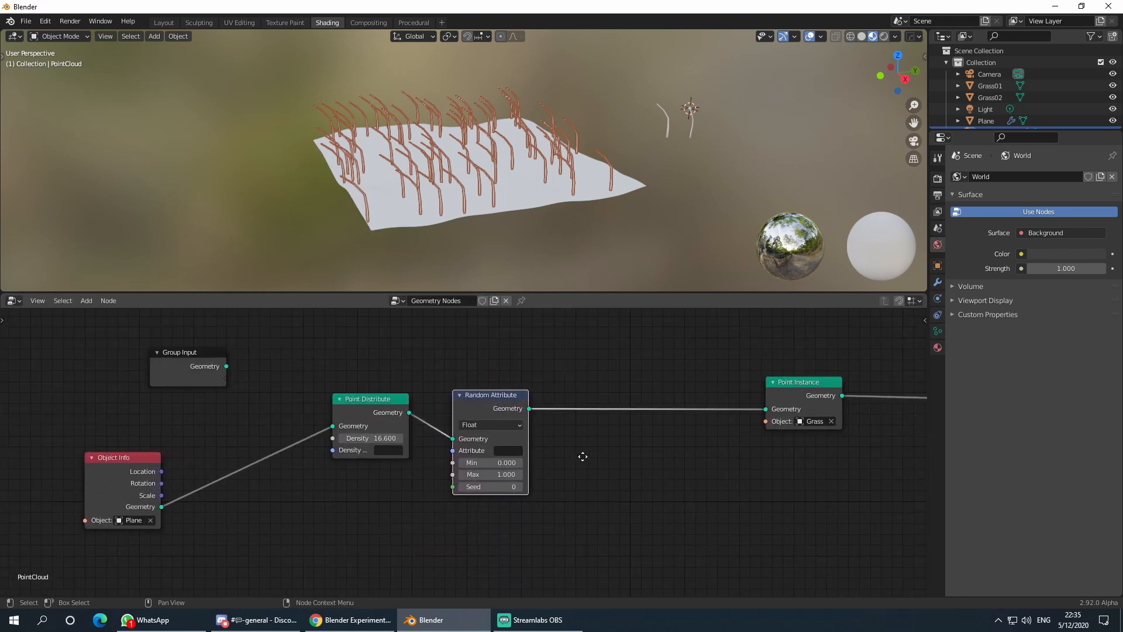
scroll(494, 422, up, 1)
drag(484, 399, 472, 376)
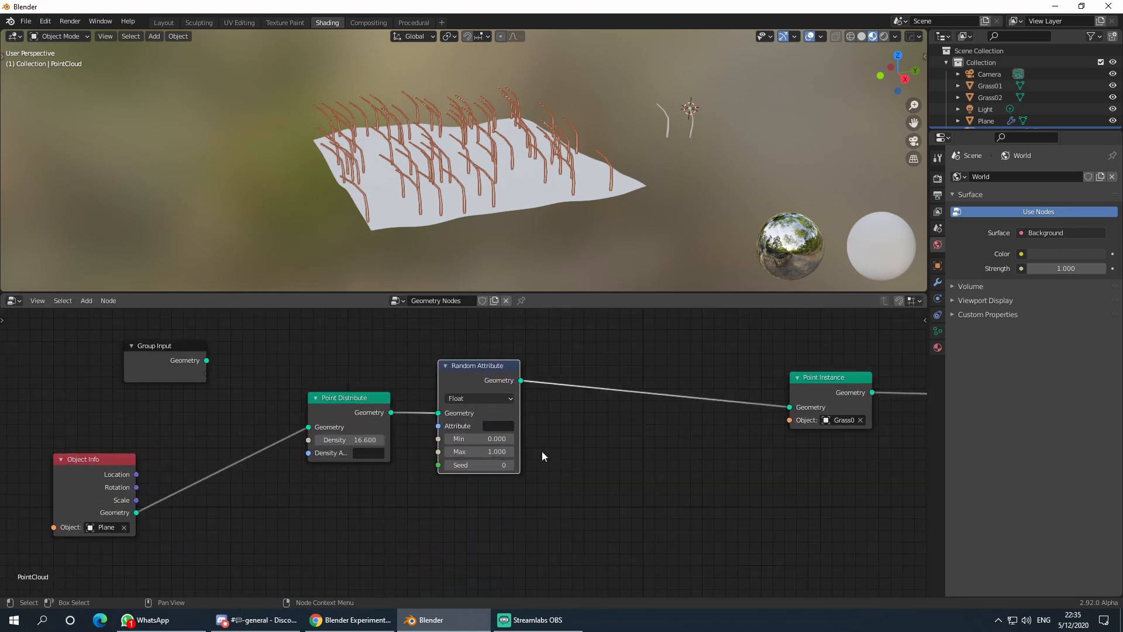
middle_drag(542, 452, 566, 423)
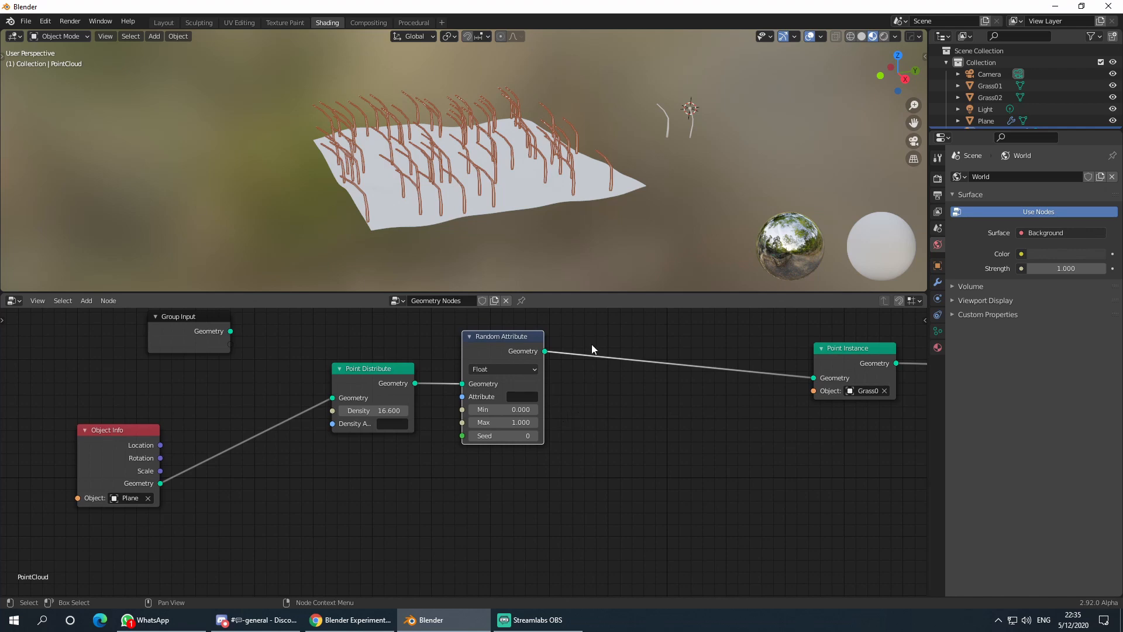
- Set the Random Attribute node's attribute to scale and check the grass sizes
middle_drag(475, 155, 518, 192)
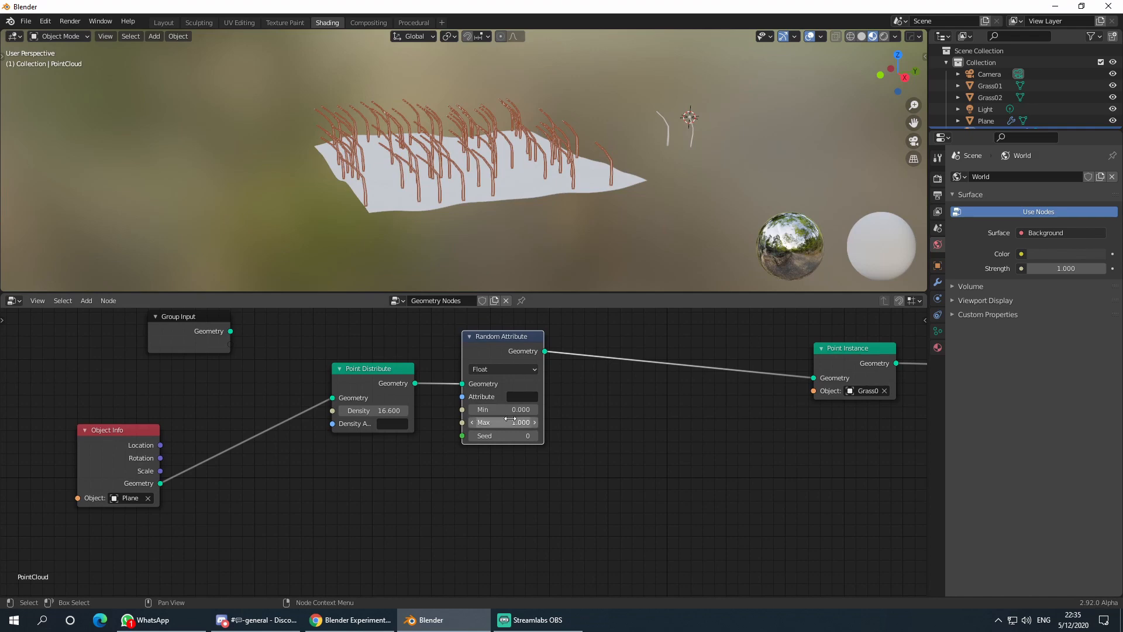
click(522, 397)
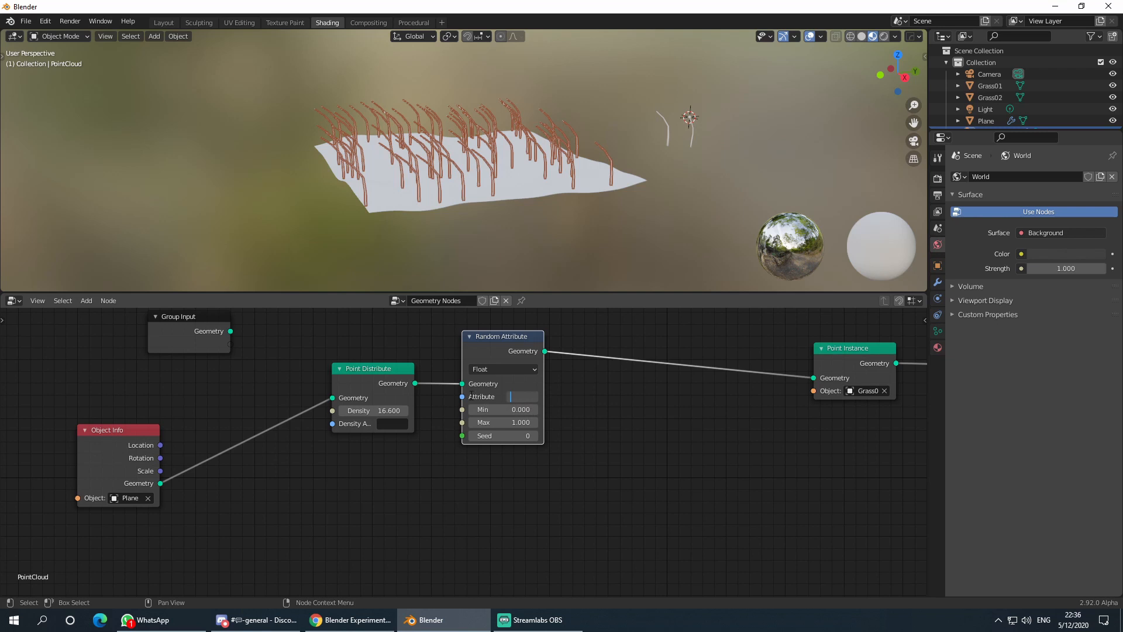
click(588, 394)
key(Return)
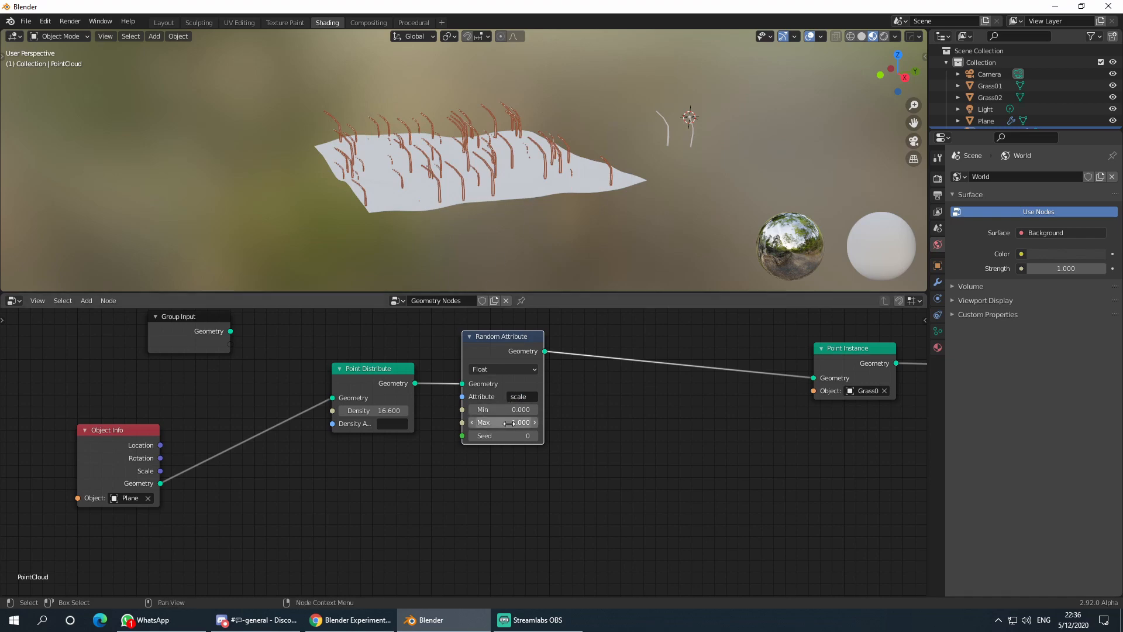
middle_drag(536, 236, 469, 170)
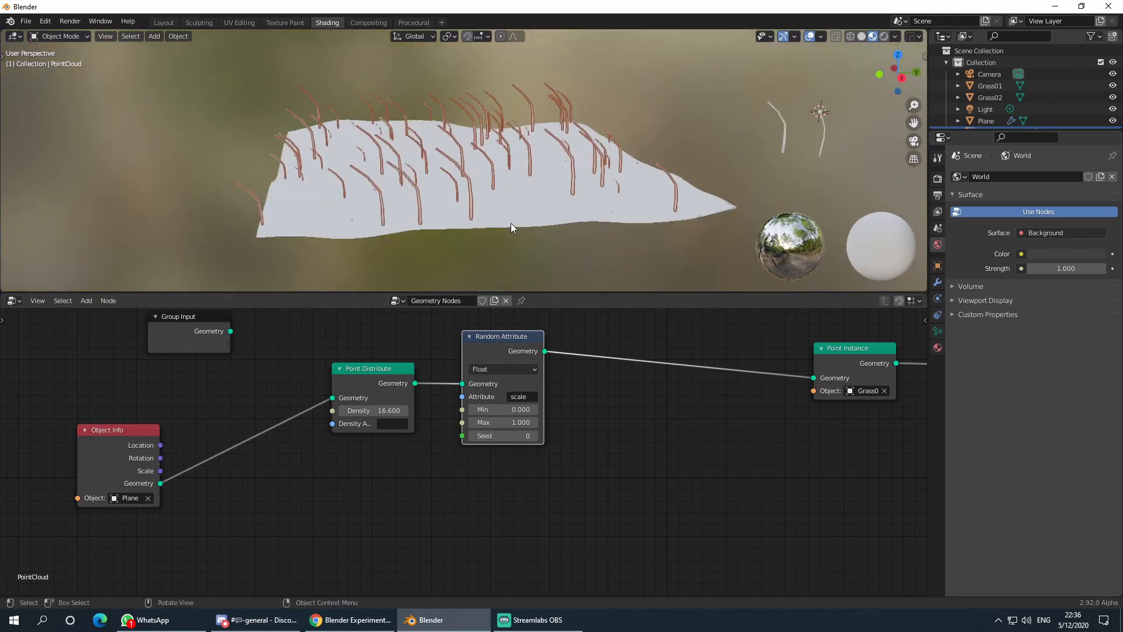
middle_drag(511, 223, 517, 219)
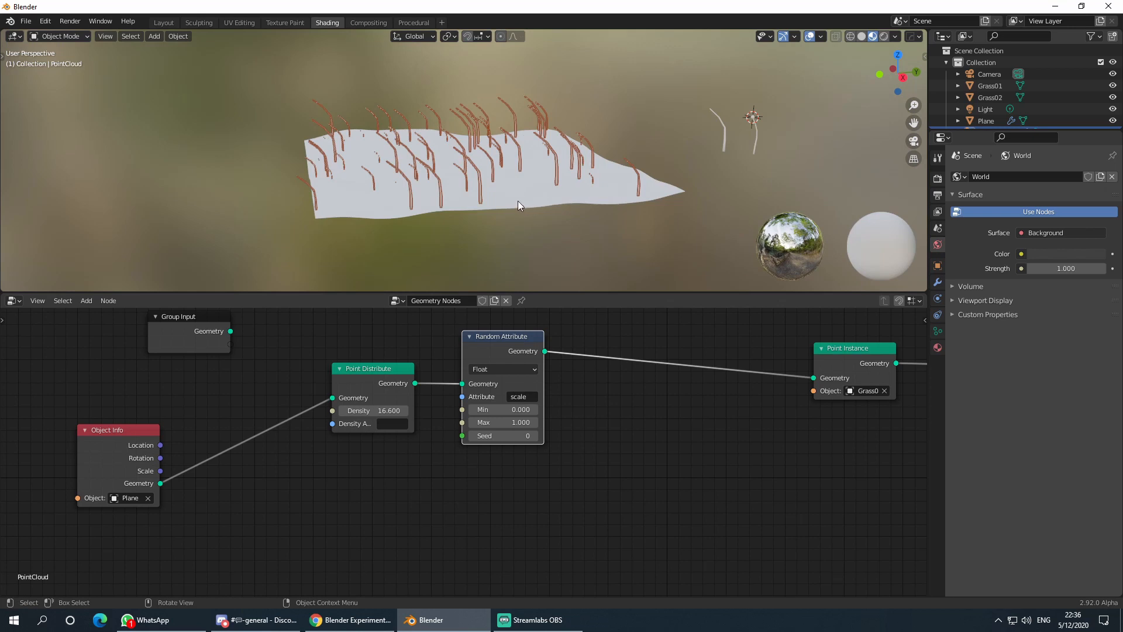
click(517, 201)
click(477, 170)
- Give the Random Attribute node a Min of 0.2 and a Max of 0.6
click(503, 409)
text(0.0)
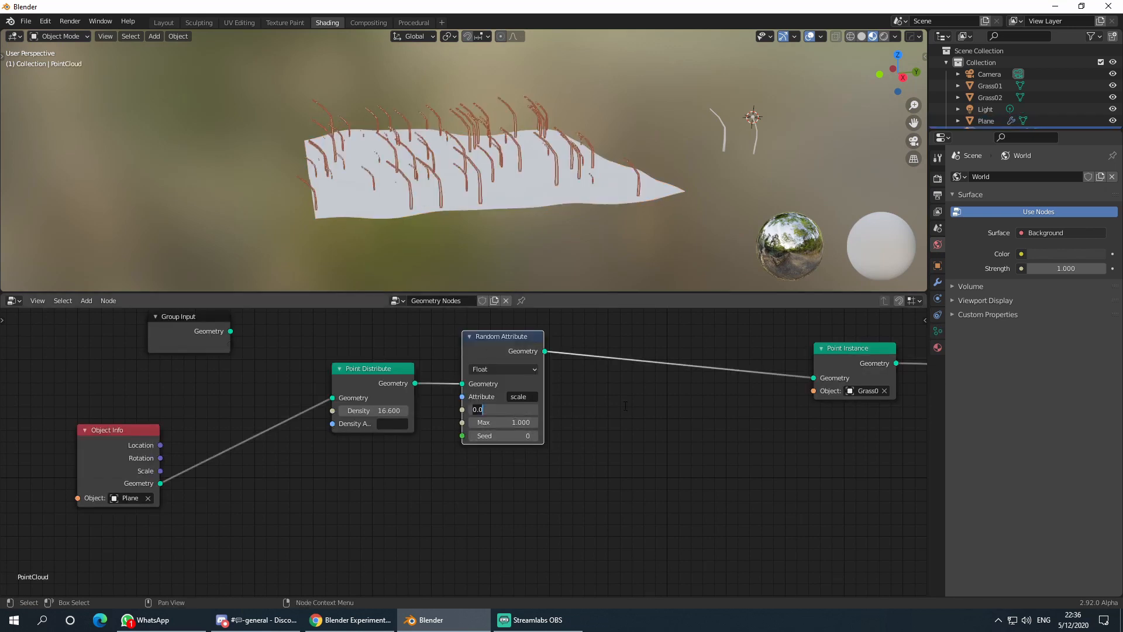
key(BackSpace)
key(BackSpace)
text(.2)
key(Tab)
text(0)
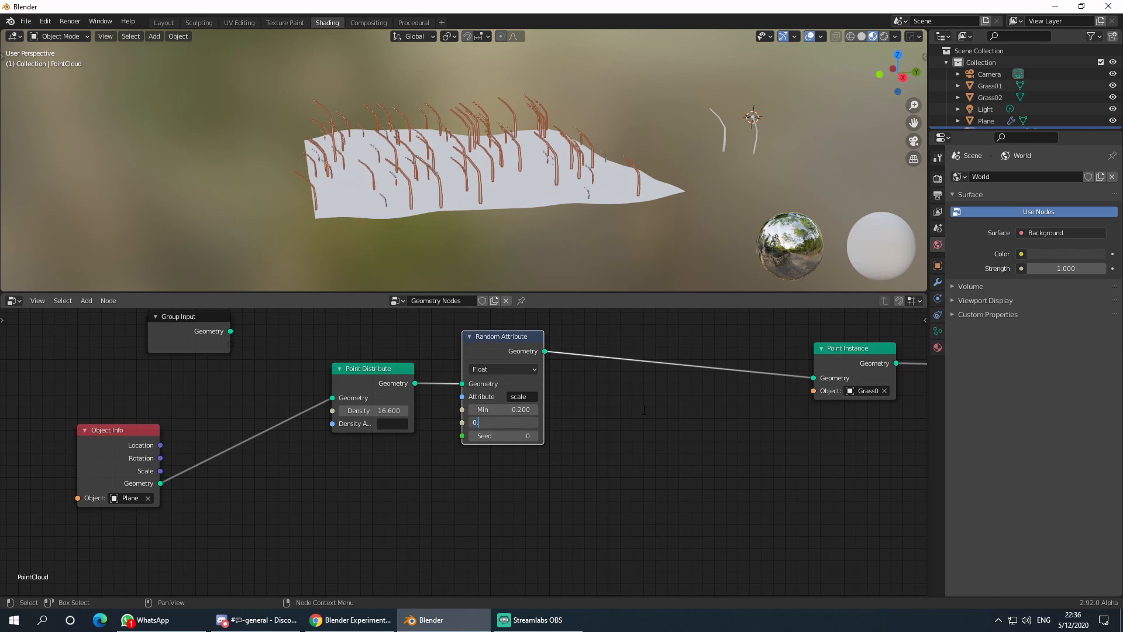
text(.6)
key(Return)
- Duplicate the Random Attribute node
middle_drag(559, 283, 529, 210)
scroll(487, 399, down, 1)
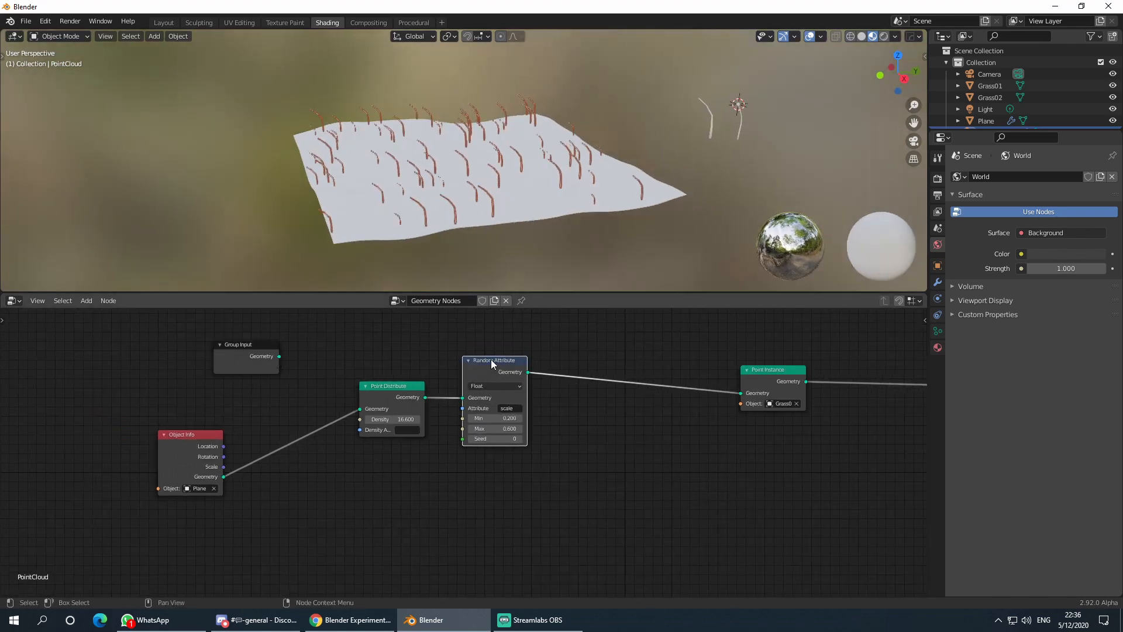
scroll(577, 434, up, 1)
middle_drag(631, 423, 561, 424)
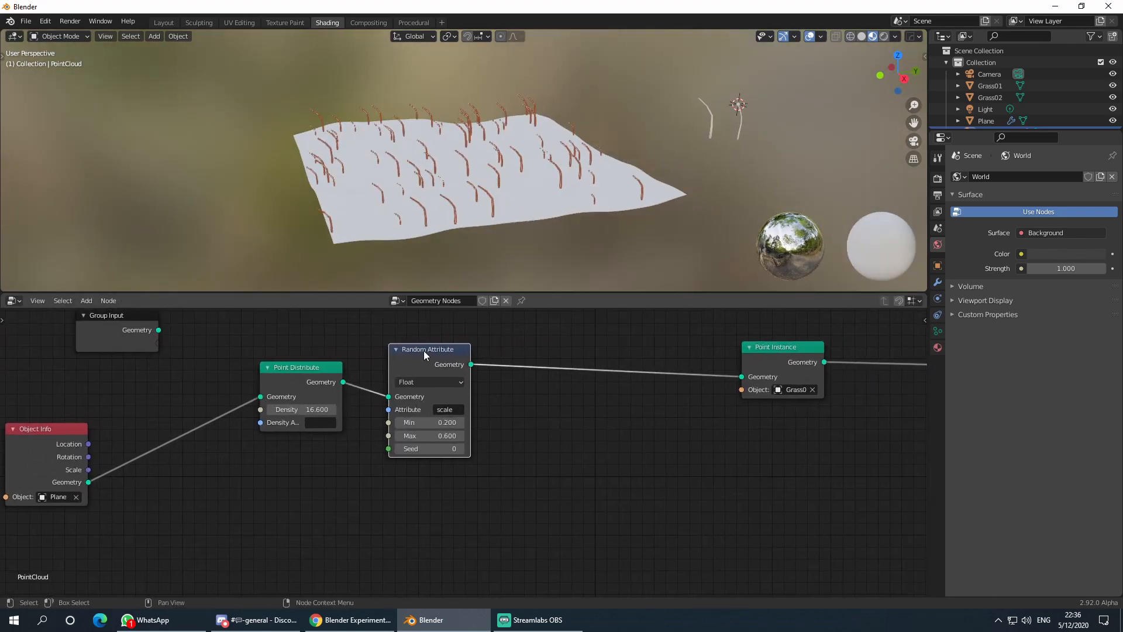
key(shift+d)
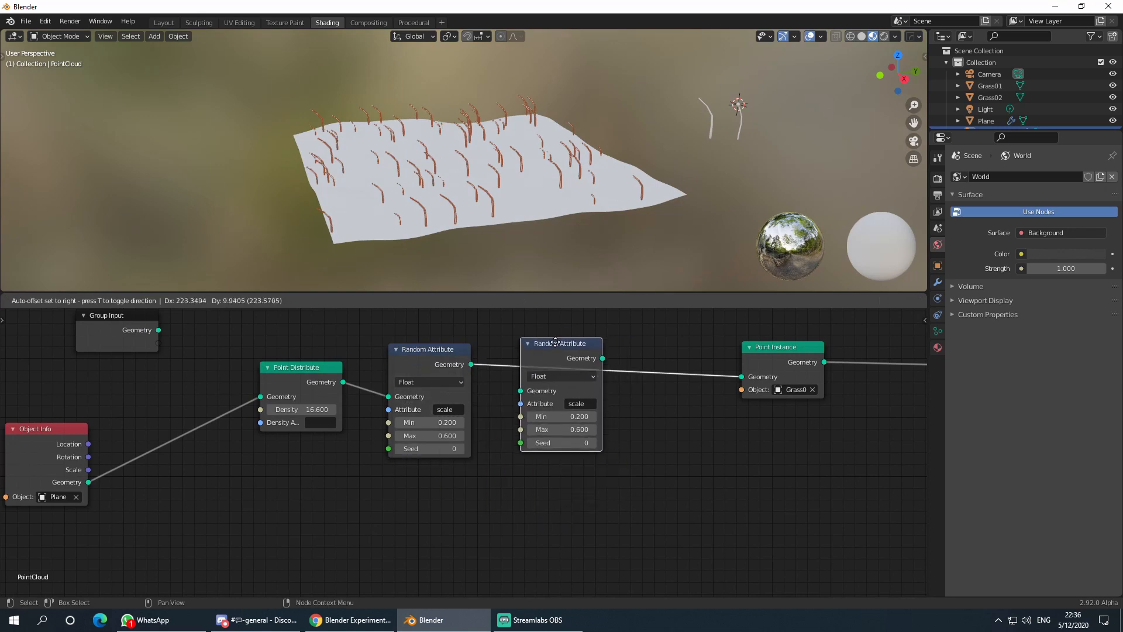
- Drop the duplicate Random Attribute before Point Instance and switch its type to Vector
click(579, 346)
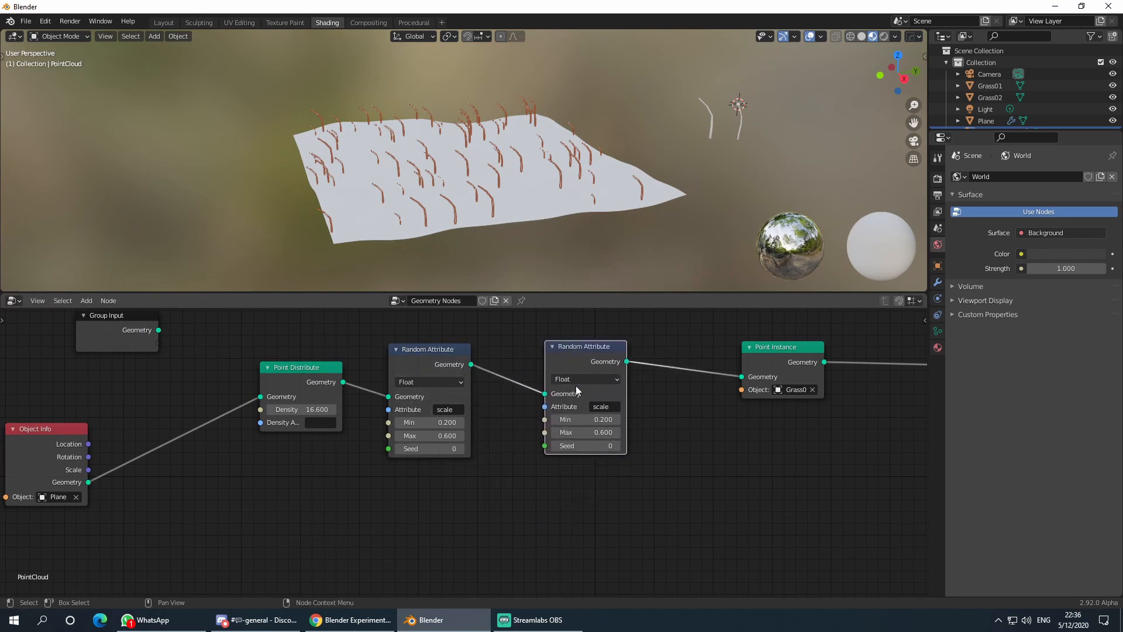
click(574, 379)
click(574, 378)
click(573, 379)
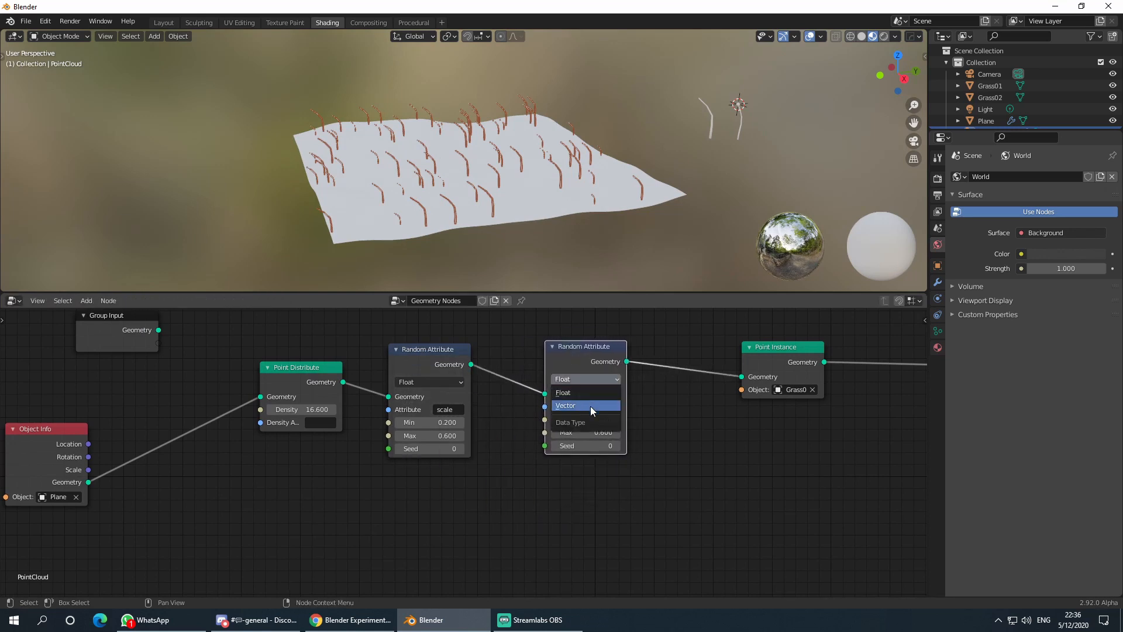
click(591, 406)
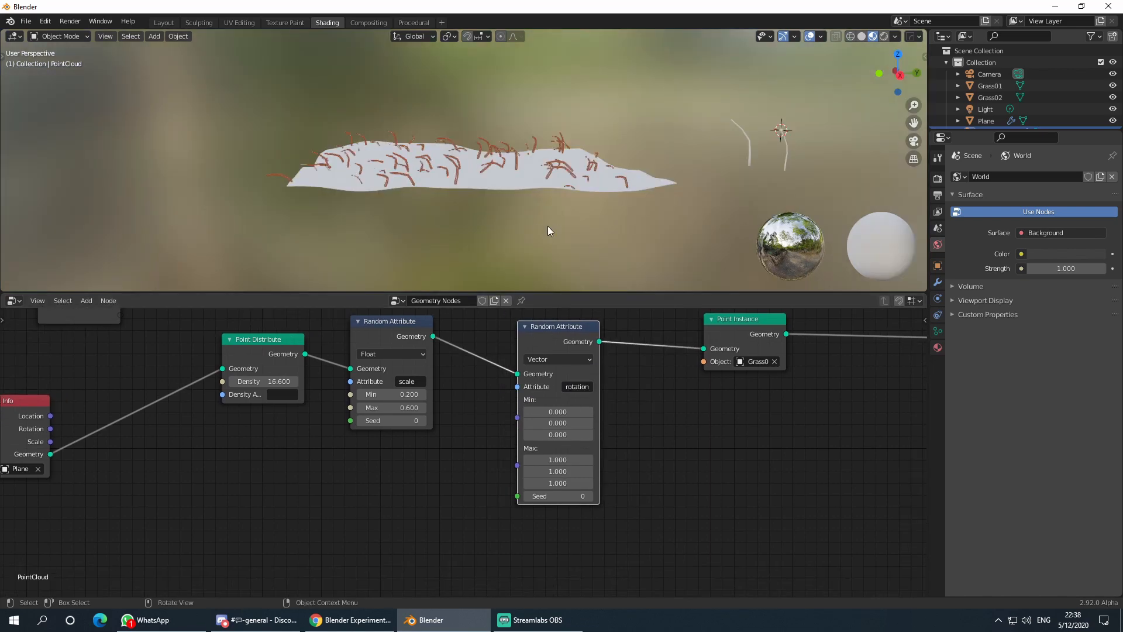
middle_drag(548, 226, 514, 227)
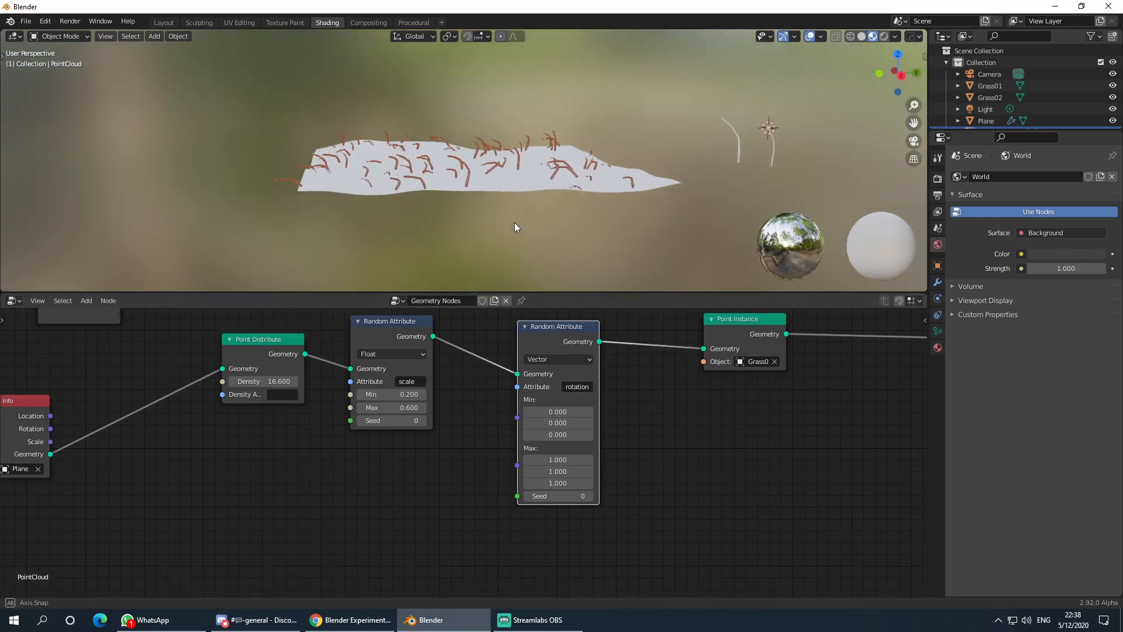
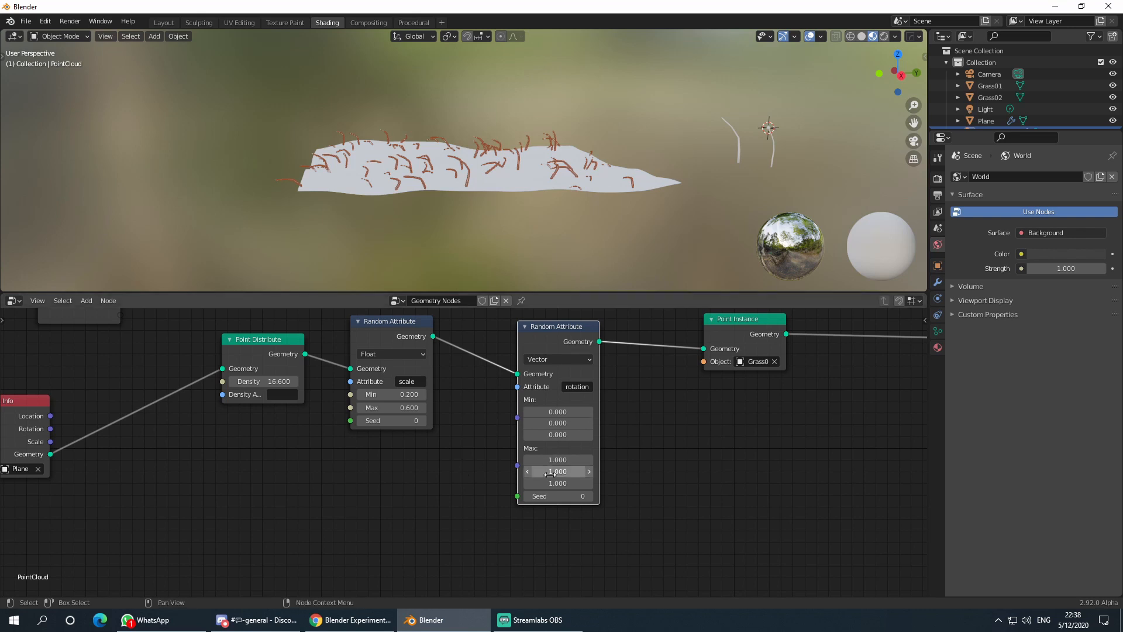
- Set the rotation Random Attribute to Max pi and Min -pi on all three axes
middle_drag(566, 225, 581, 248)
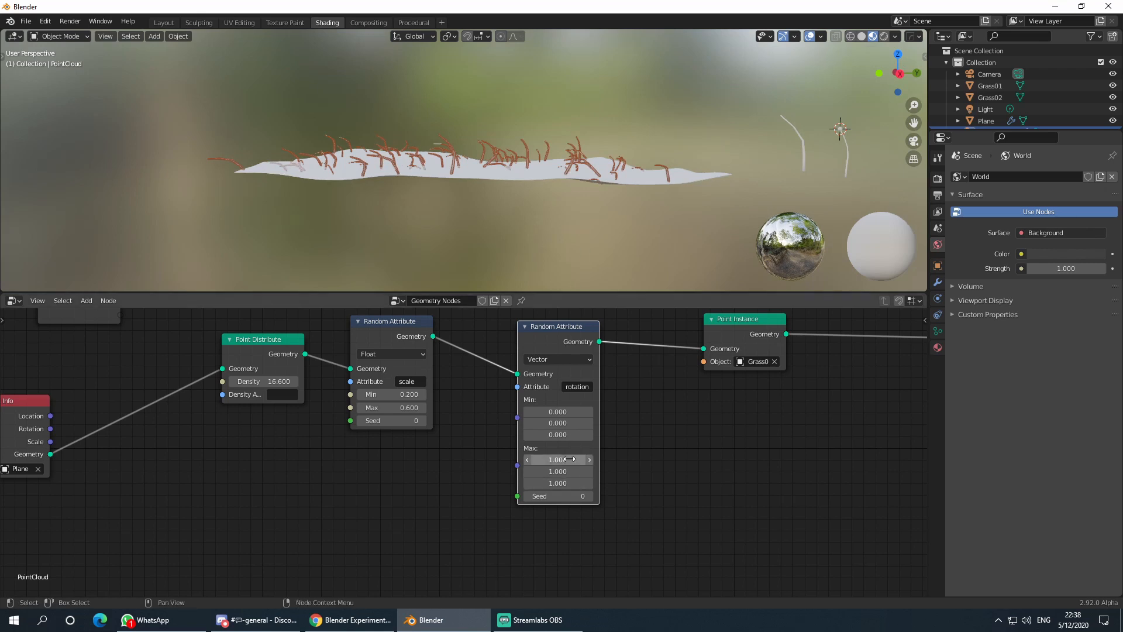
drag(569, 460, 569, 483)
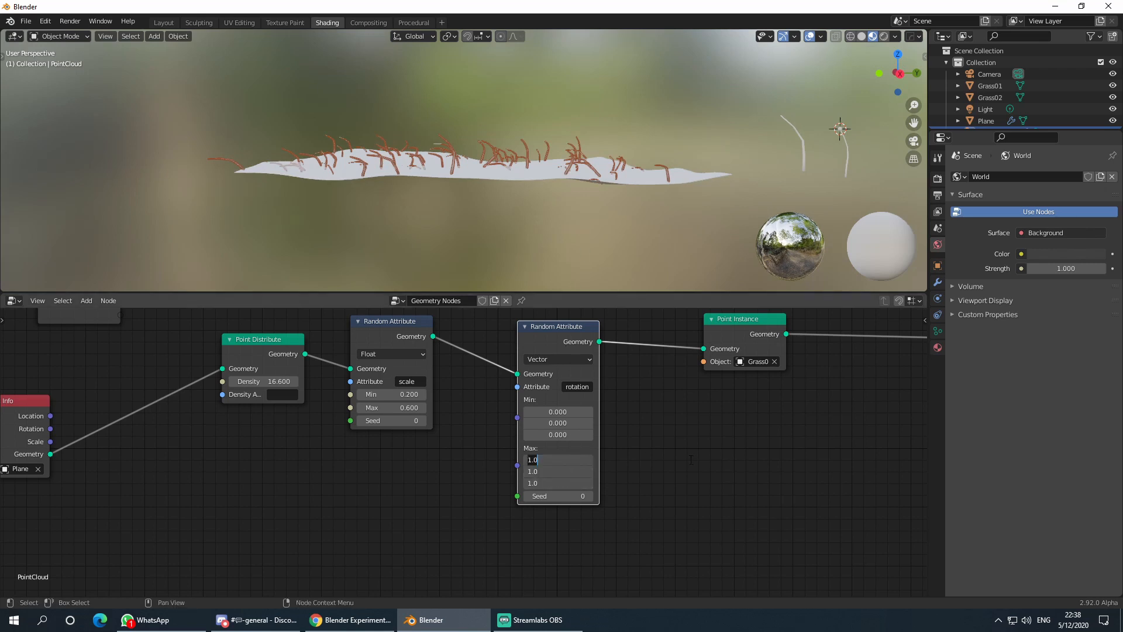
text(pi)
key(Return)
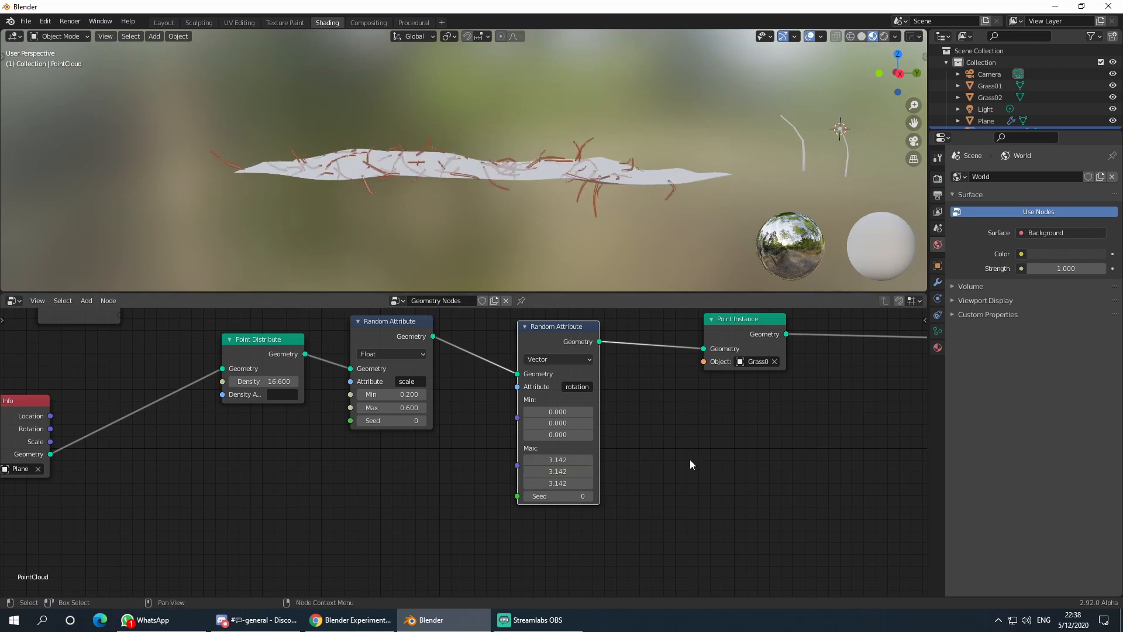
mouse_move(540, 412)
mouse_down()
mouse_move(539, 435)
mouse_move(554, 410)
mouse_up()
text(-pi)
key(Return)
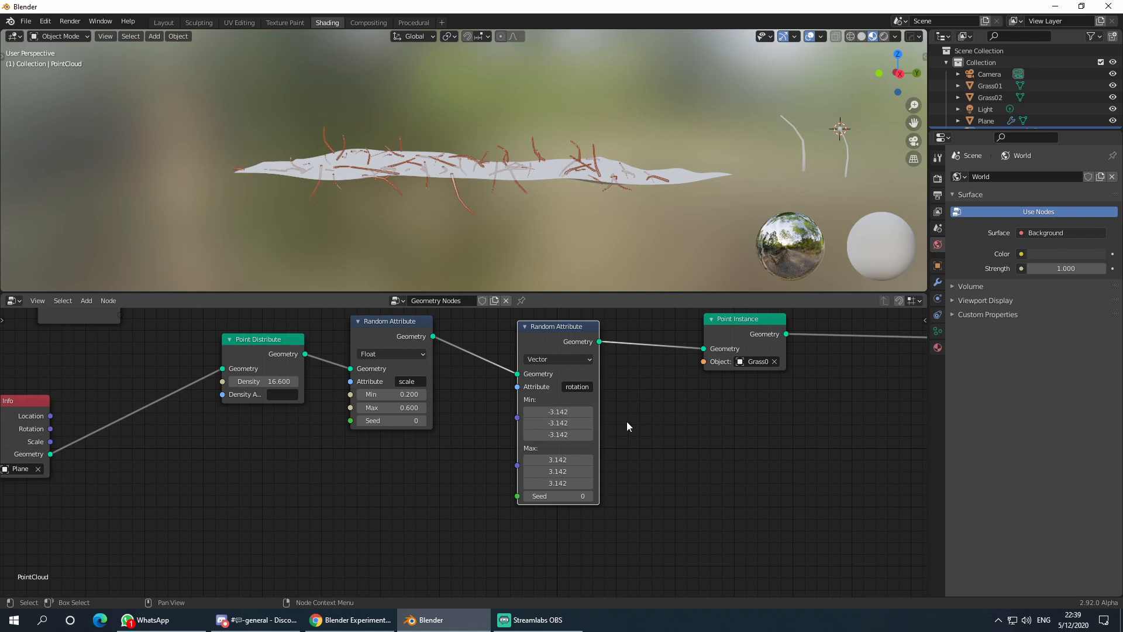
mouse_move(570, 218)
middle_down()
mouse_move(563, 230)
mouse_move(574, 212)
mouse_move(566, 202)
mouse_move(555, 222)
middle_up()
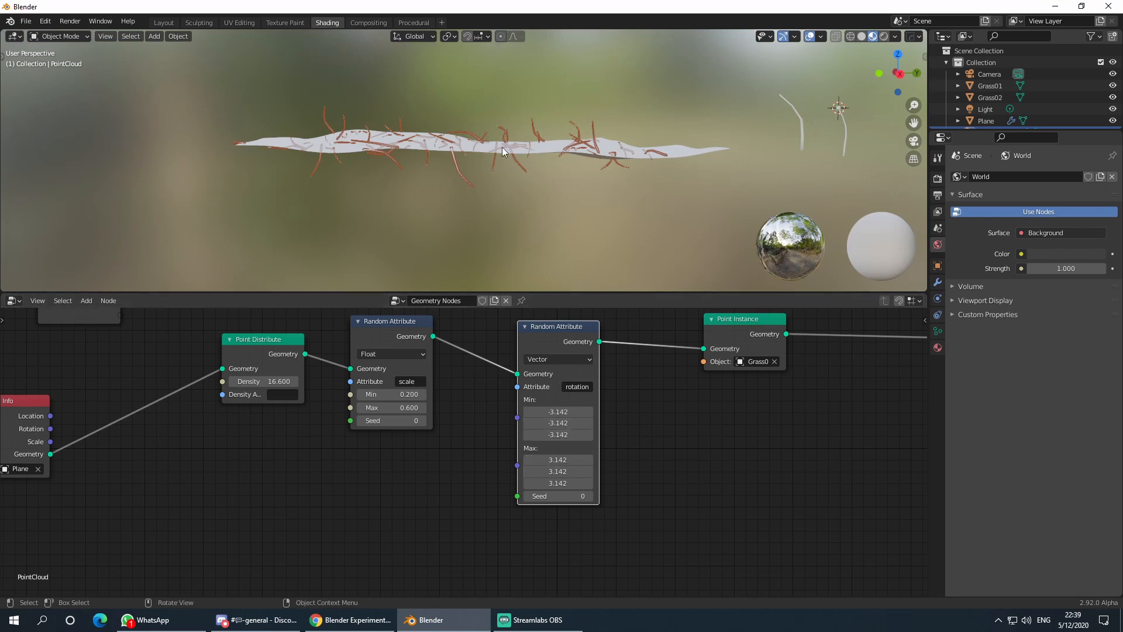
middle_drag(501, 151, 577, 200)
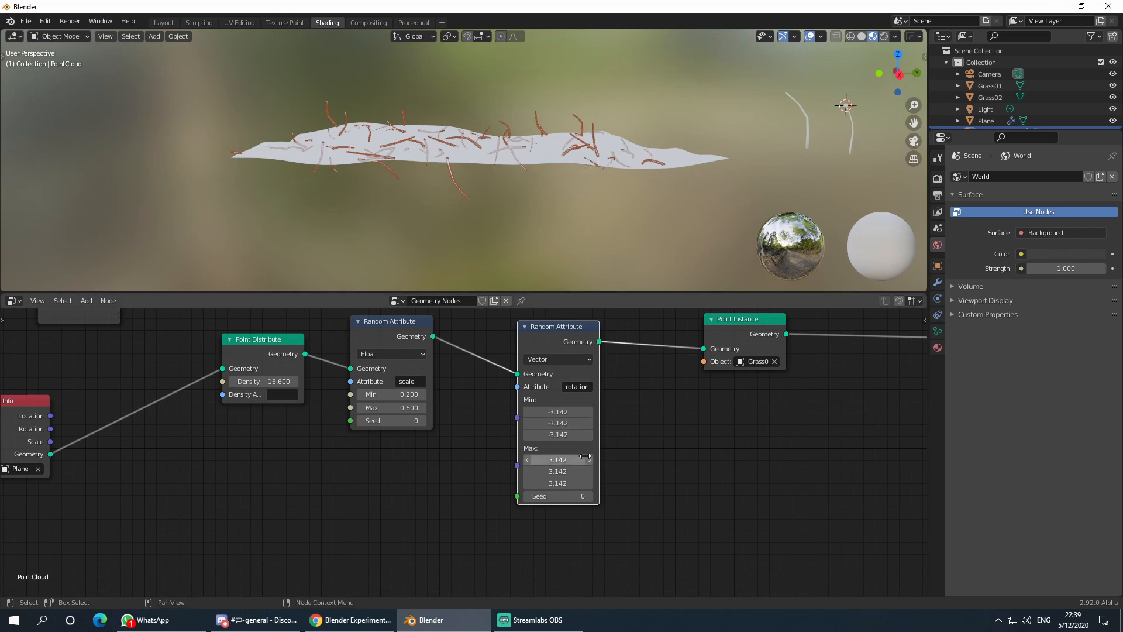
middle_drag(563, 113, 507, 130)
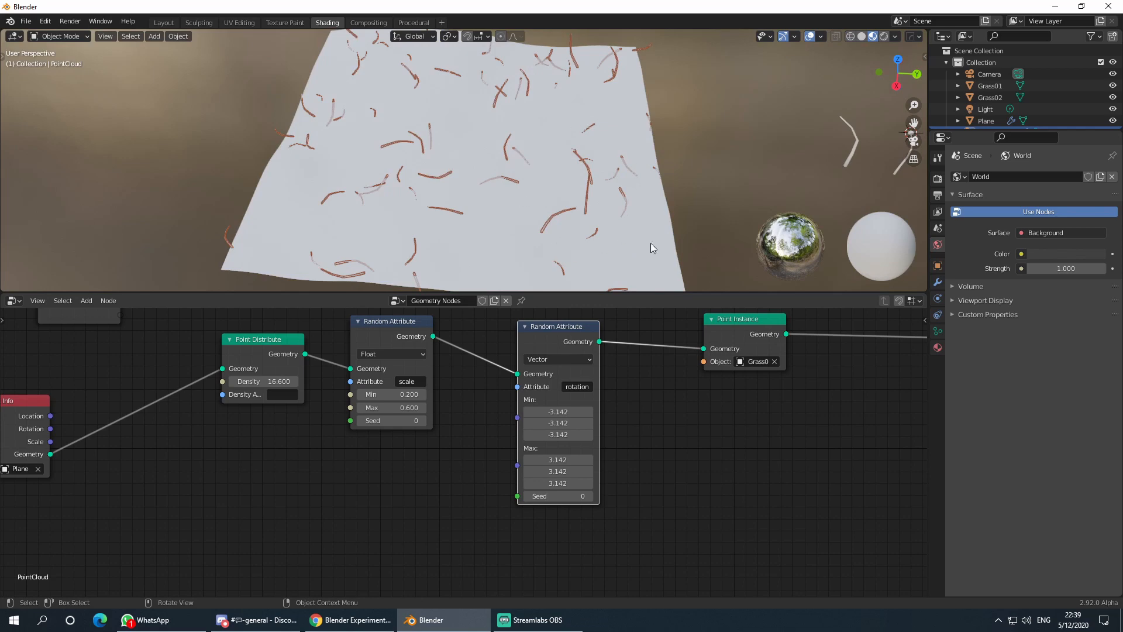
middle_drag(618, 188, 592, 223)
middle_drag(493, 212, 612, 110)
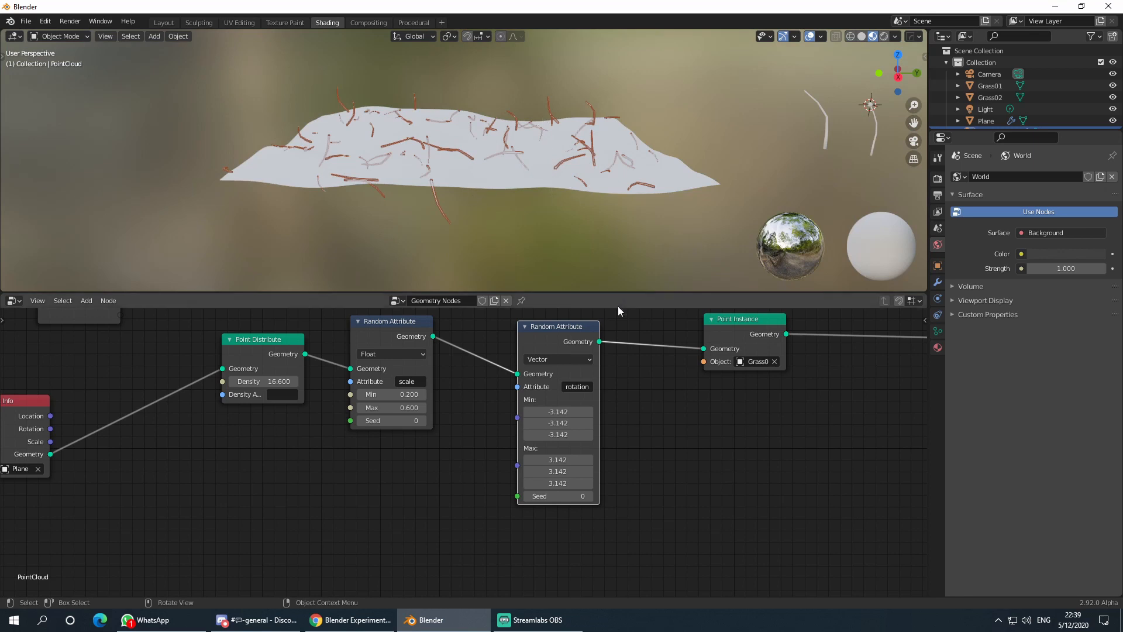
scroll(620, 466, up, 3)
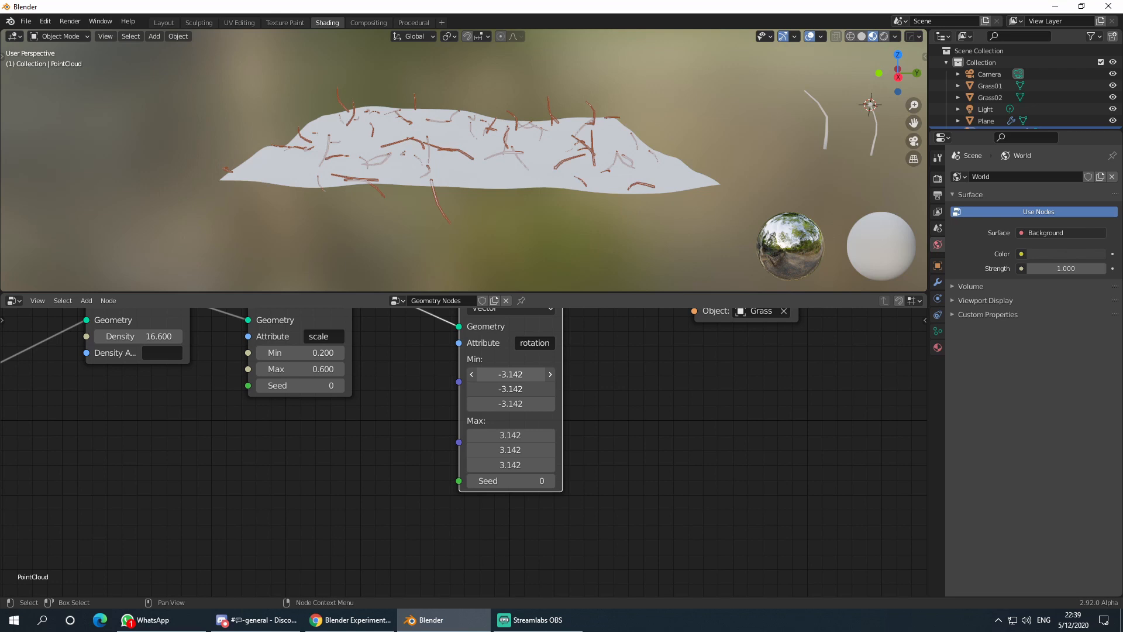
- Limit the X and Y rotation to a Min of -1 and a Max of 1
drag(525, 373, 526, 388)
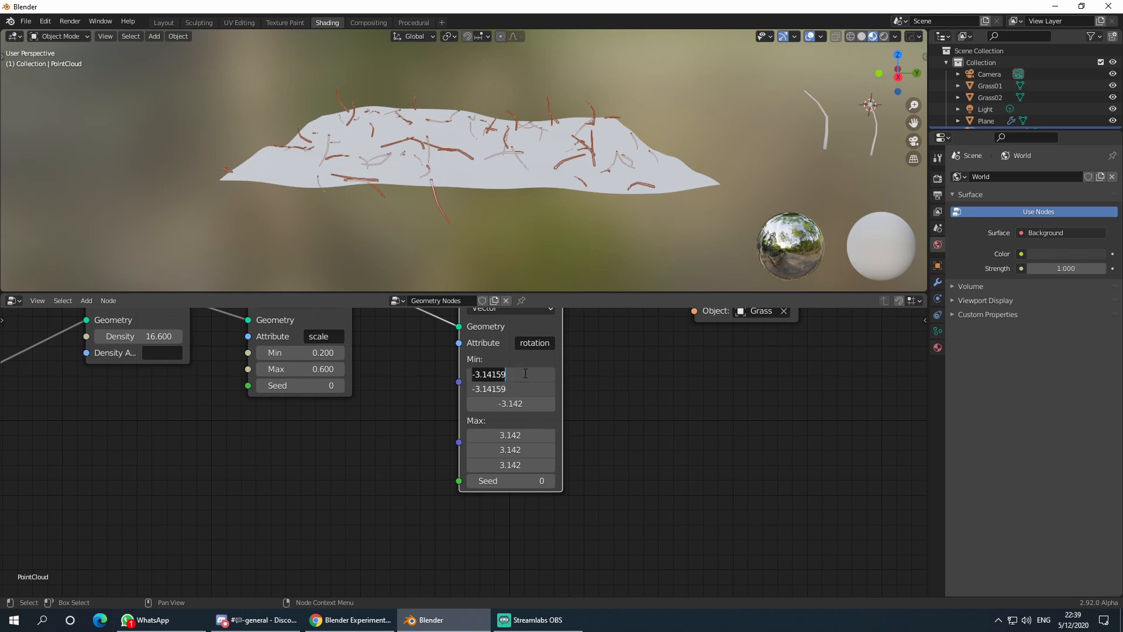
text(-1)
key(Return)
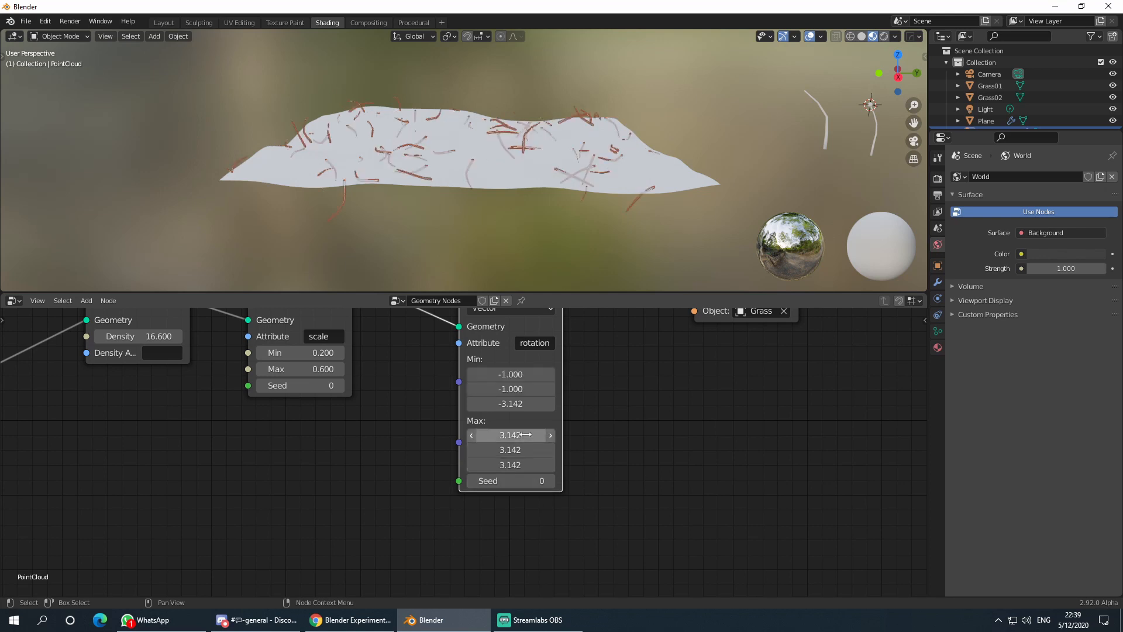
drag(526, 435, 514, 449)
text(1)
key(Return)
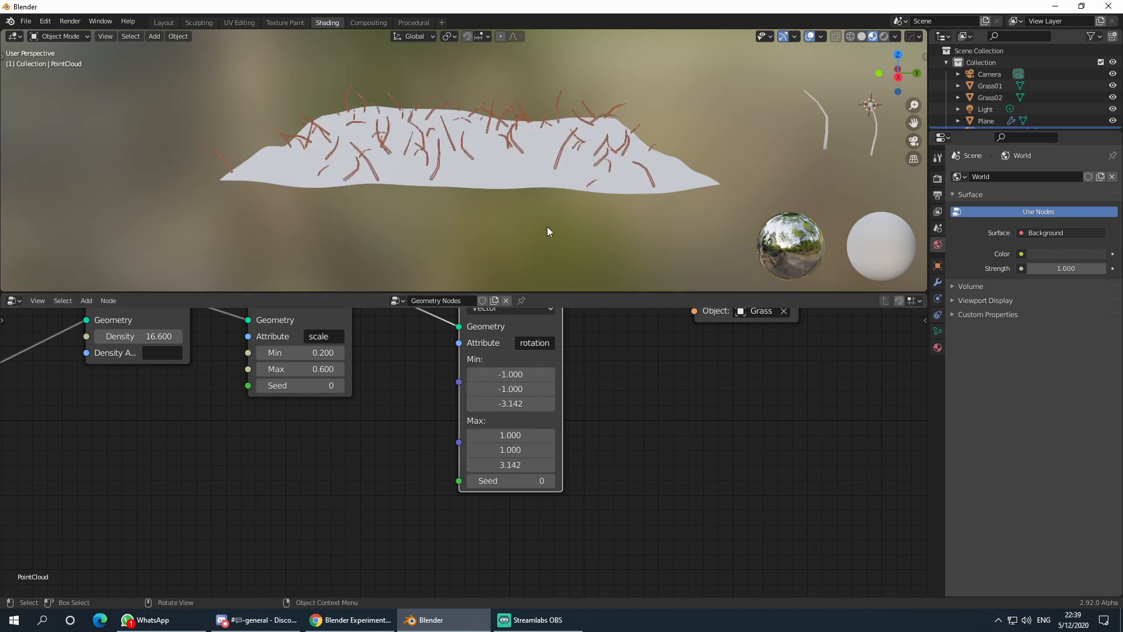
middle_drag(548, 230, 577, 224)
- Narrow the X and Y rotation range to -0.5 through 0.5
drag(529, 375, 527, 390)
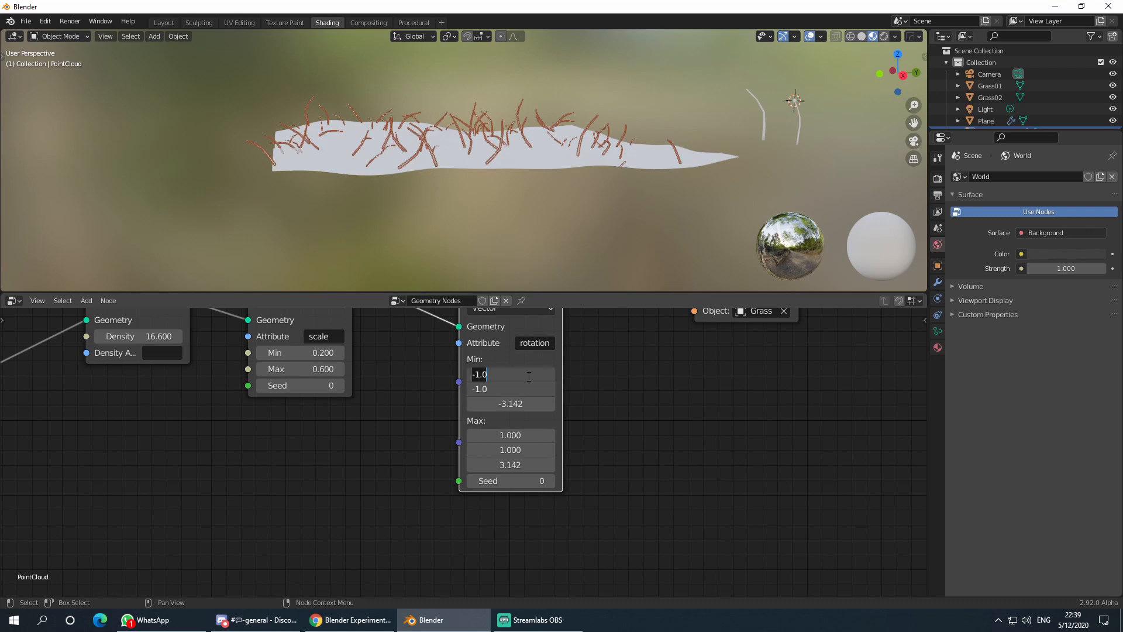
text(-0.5)
key(Return)
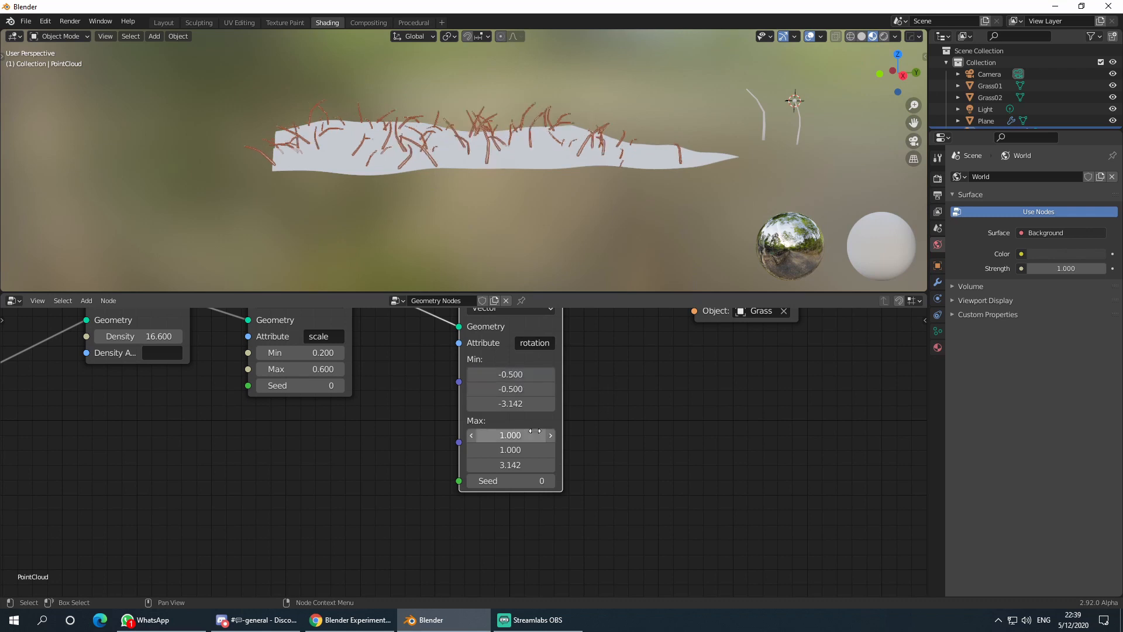
drag(521, 433, 521, 449)
text(0.5)
key(Return)
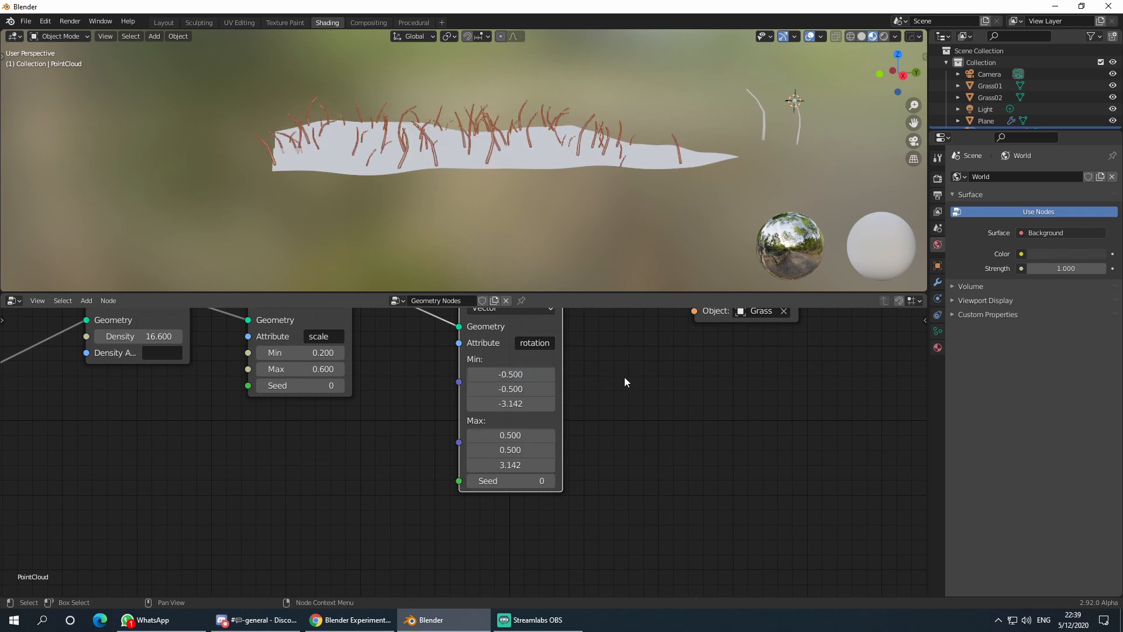
middle_drag(591, 222, 581, 195)
middle_drag(481, 202, 524, 195)
- Raise the scale Random Attribute's Min to 0.430 and rearrange the nearby nodes
middle_drag(388, 386, 443, 463)
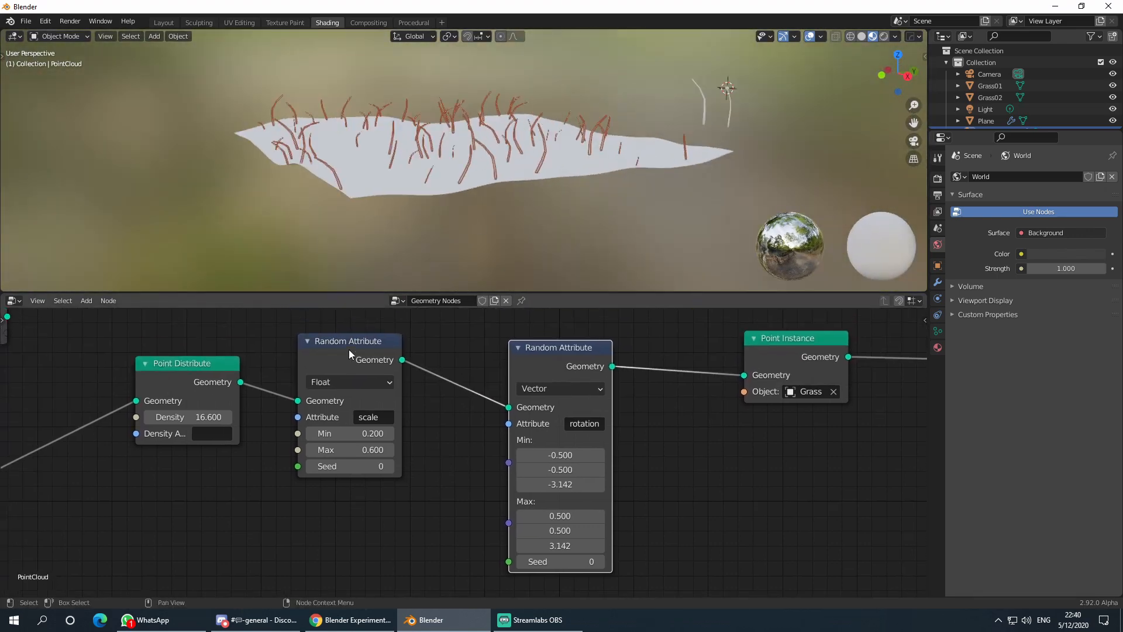
drag(348, 349, 380, 352)
middle_drag(461, 237, 448, 232)
mouse_move(411, 454)
mouse_down()
mouse_move(474, 453)
mouse_move(411, 454)
mouse_move(438, 454)
mouse_move(412, 454)
mouse_move(397, 436)
mouse_move(408, 437)
mouse_up()
middle_drag(528, 223, 489, 218)
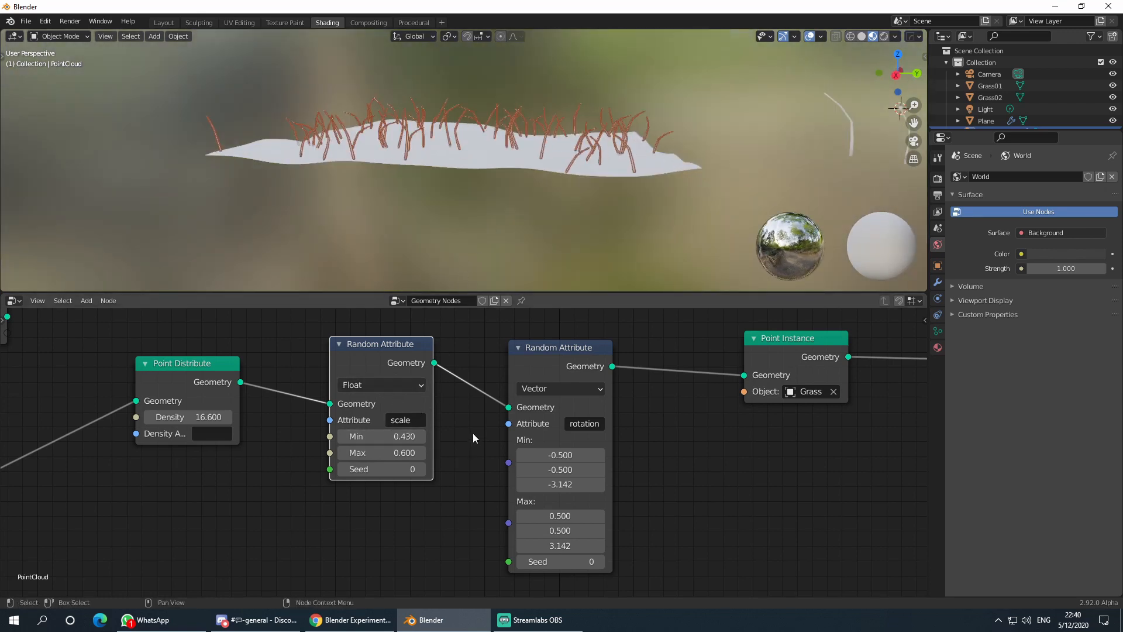
scroll(474, 437, down, 2)
drag(289, 384, 311, 377)
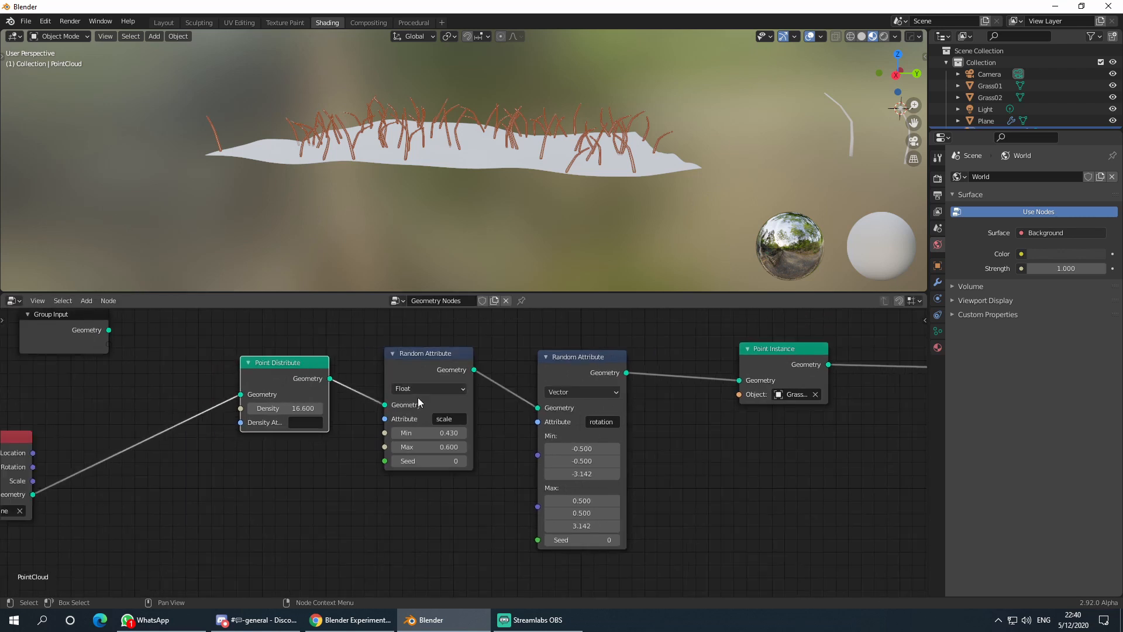
- Switch the scale Random Attribute to the Vector type for per-axis scaling
click(429, 389)
click(429, 415)
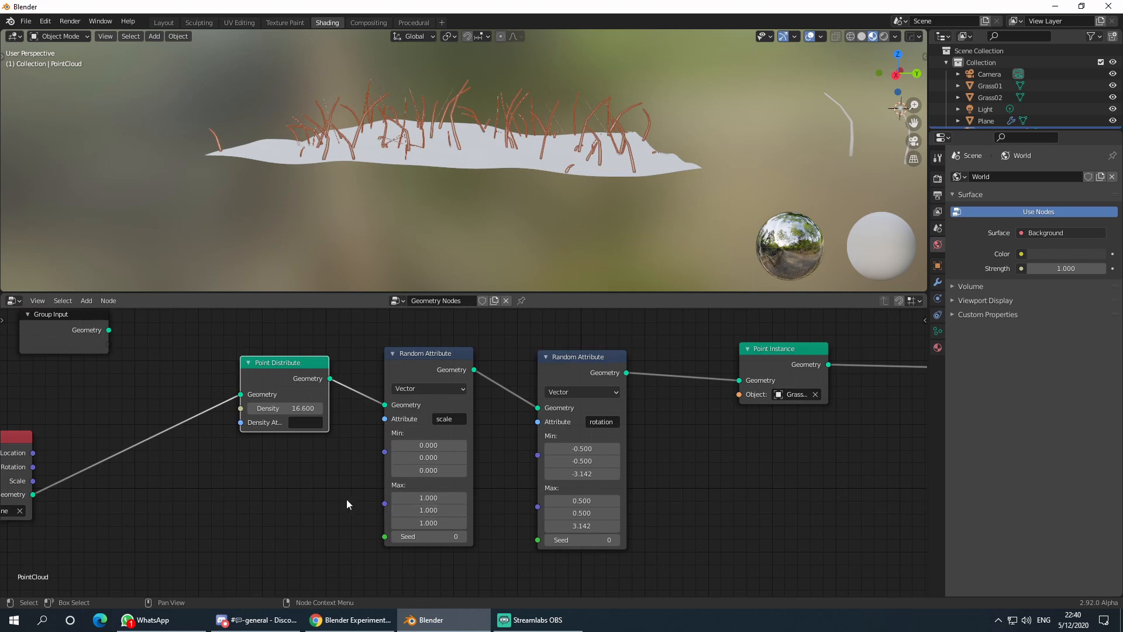
mouse_move(346, 499)
middle_down()
mouse_move(355, 492)
mouse_move(356, 506)
middle_up()
mouse_move(454, 187)
middle_down()
mouse_move(479, 195)
mouse_move(462, 194)
middle_up()
scroll(452, 169, up, 4)
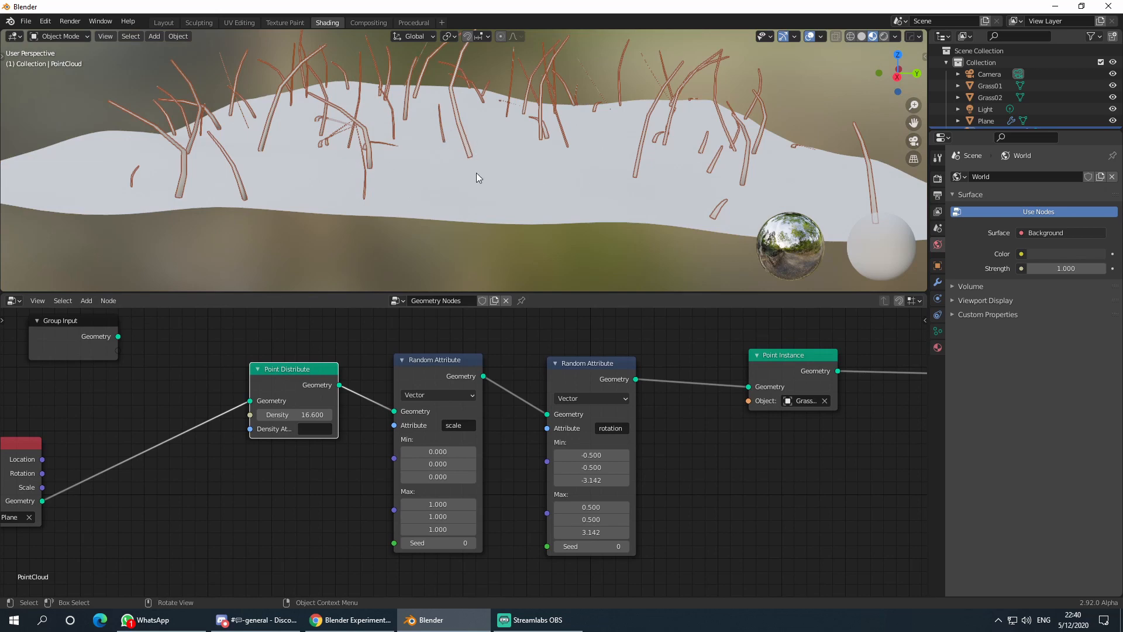
scroll(500, 146, down, 4)
scroll(490, 204, up, 2)
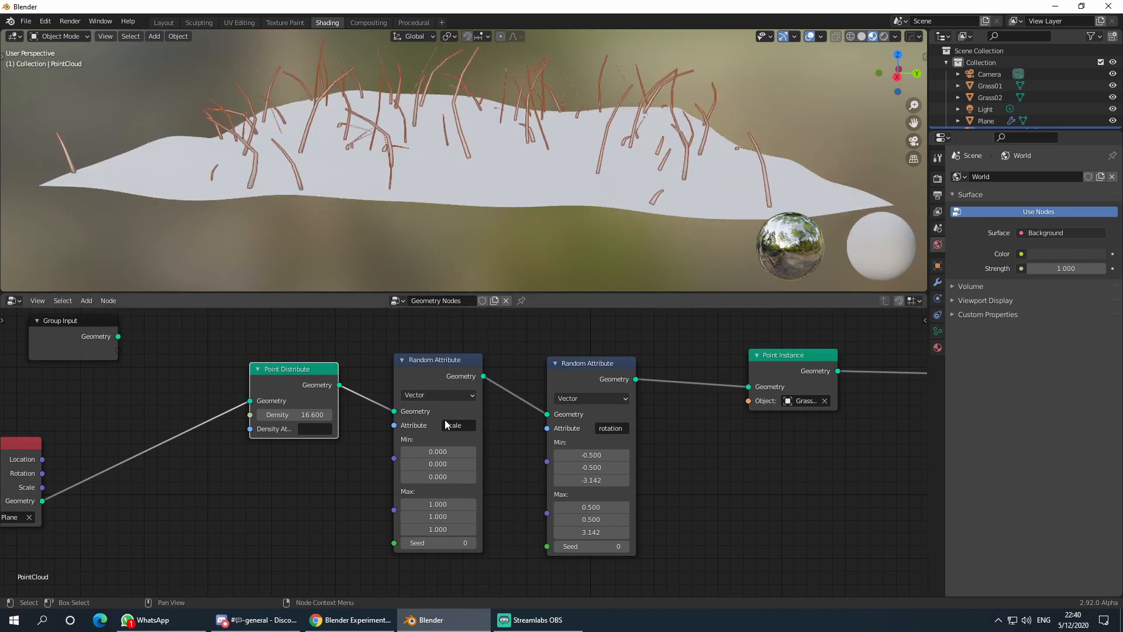
- Set the X and Y scale Min and Max to 1
drag(446, 503, 445, 517)
key(Return)
drag(409, 452, 409, 465)
text(1)
key(Return)
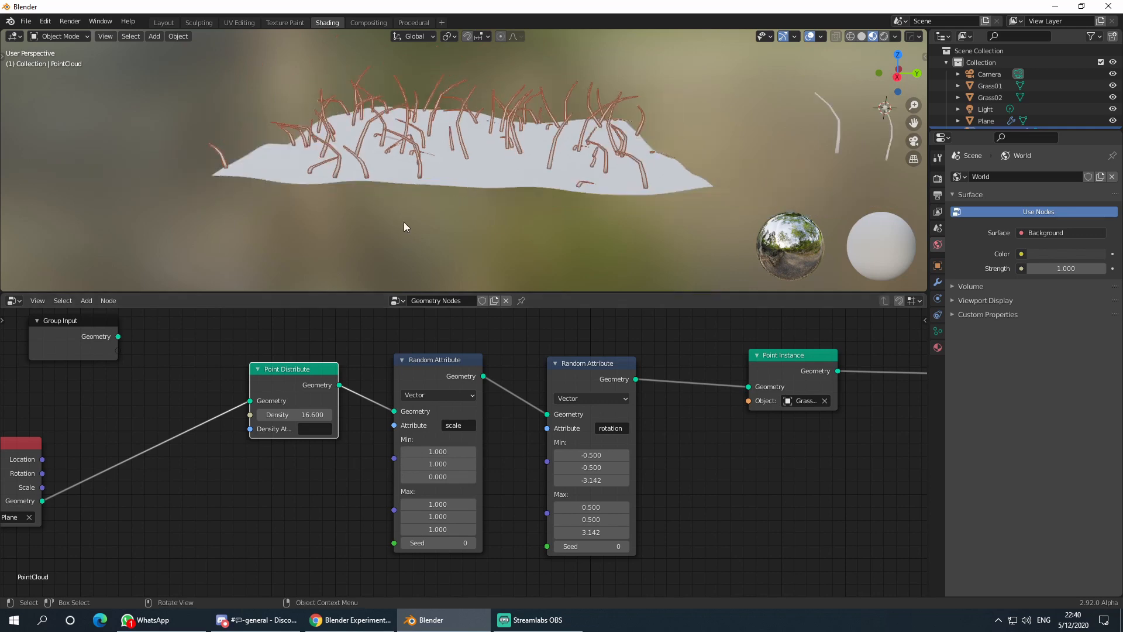
middle_drag(403, 223, 471, 237)
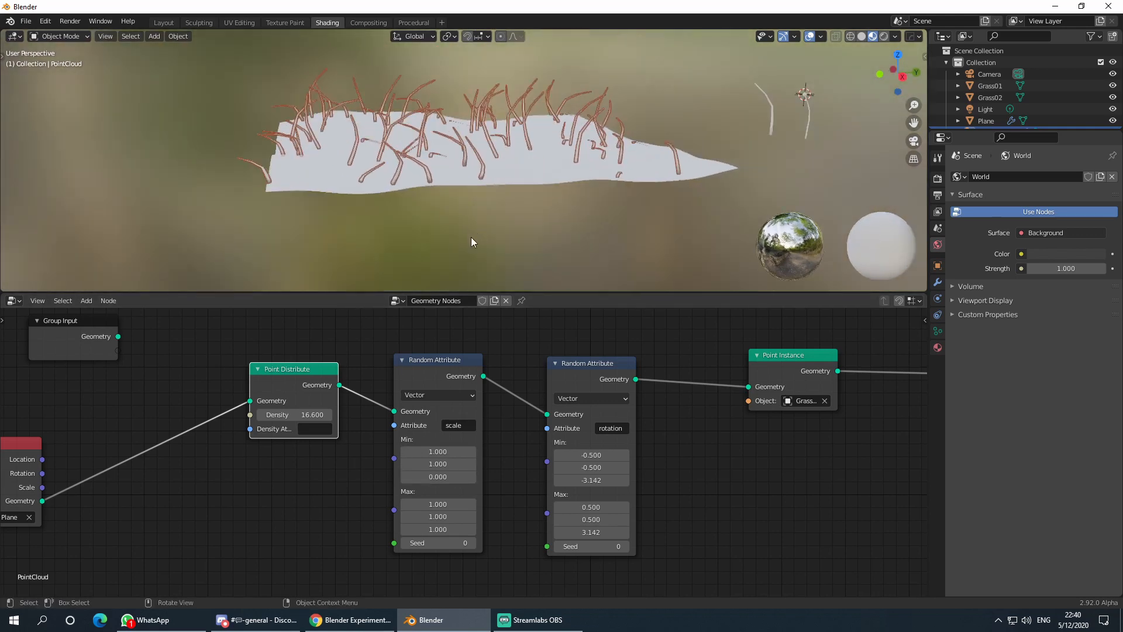
scroll(427, 412, up, 1)
- Lower the X and Y scale Min and Max to 0.3
drag(442, 452, 442, 467)
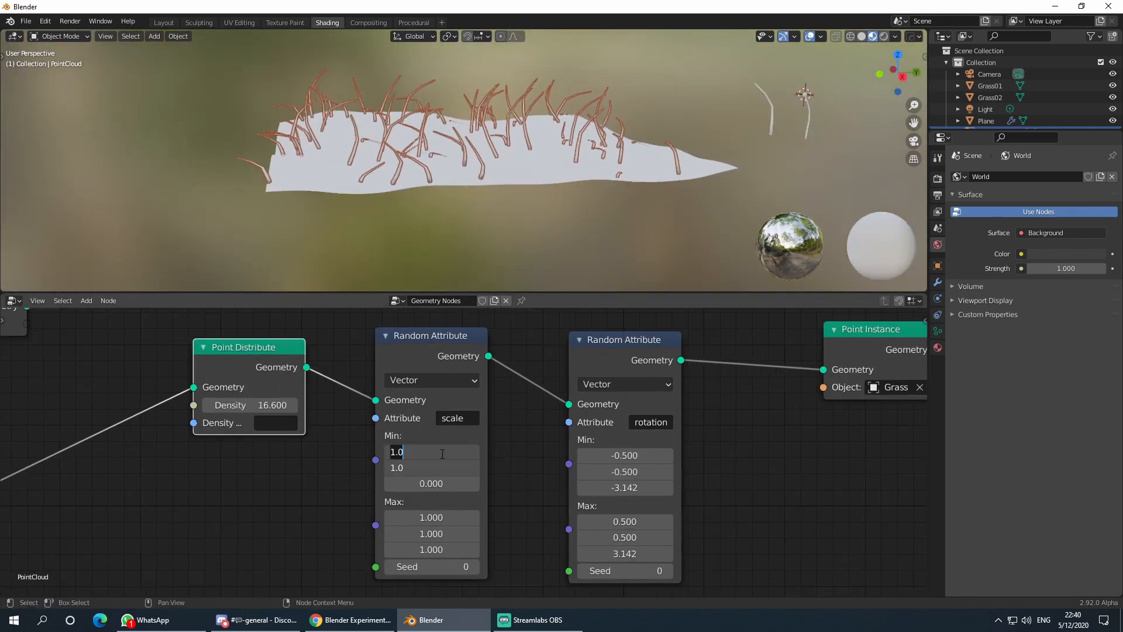
text(0.3)
key(Return)
drag(442, 517, 442, 534)
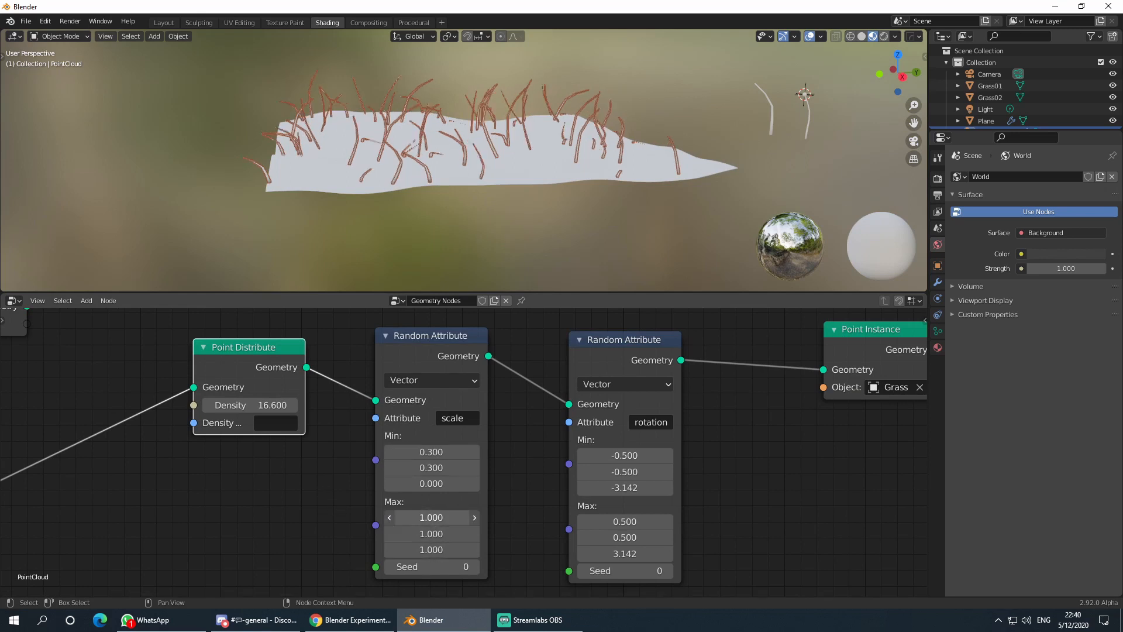
text(0.3)
key(Return)
middle_drag(495, 211, 459, 167)
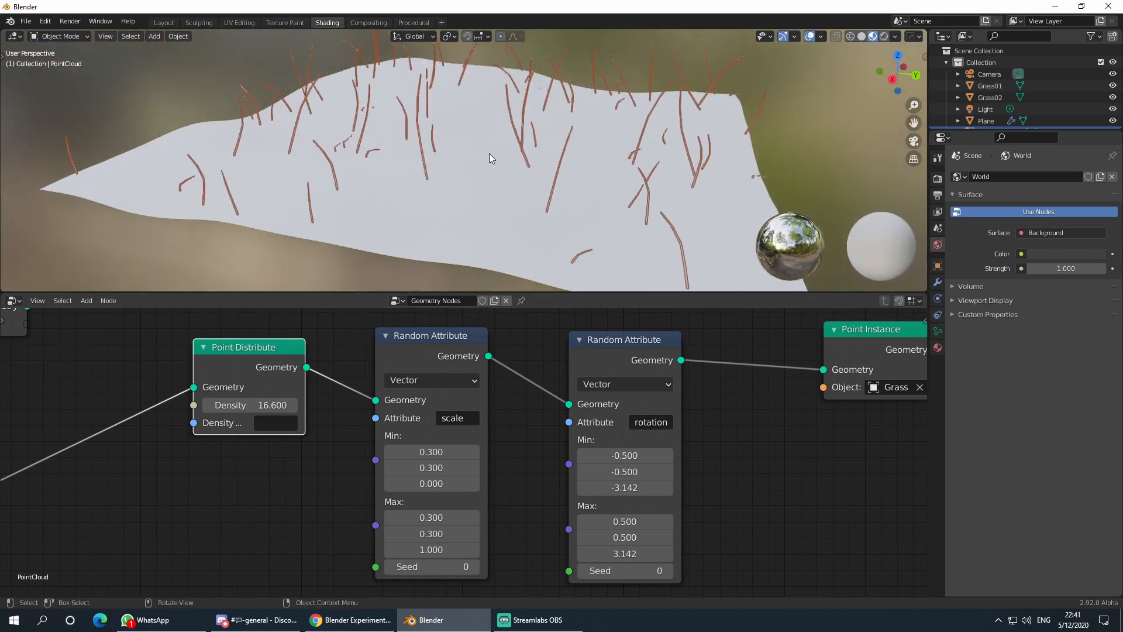
scroll(489, 154, down, 4)
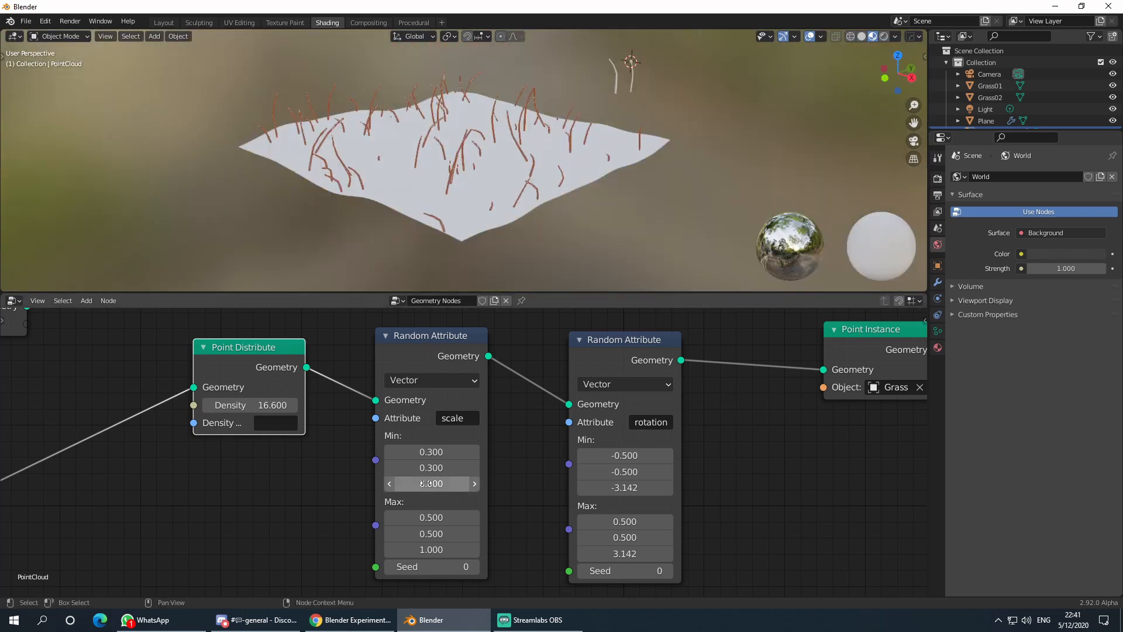
- Set the Z scale Min to 0.3 and the Z Max to 0.600
drag(425, 483, 456, 483)
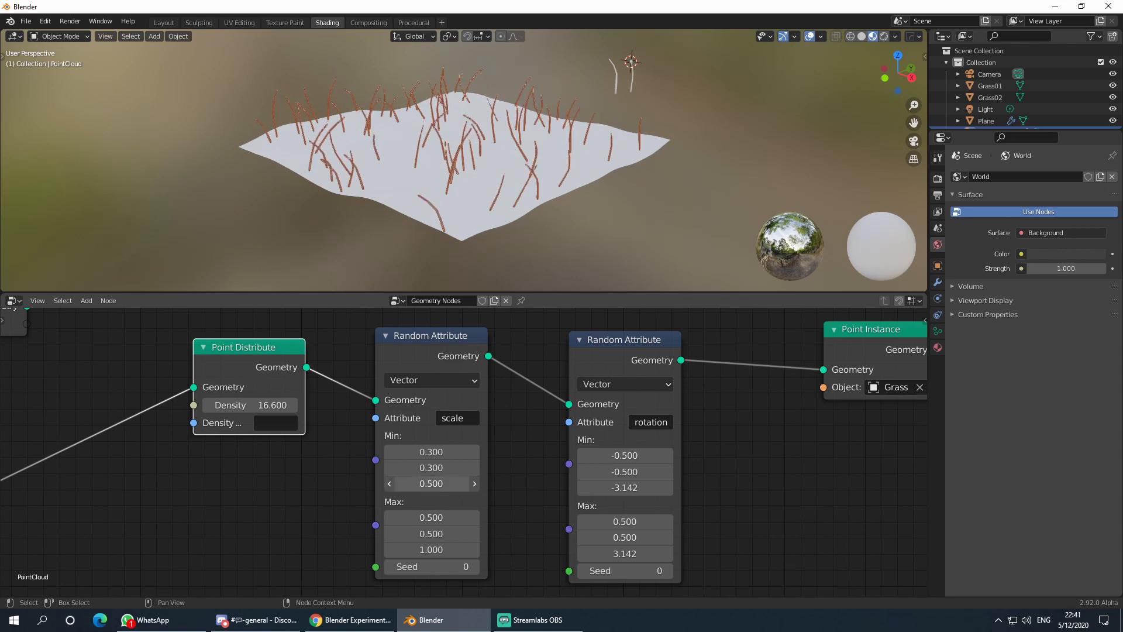
click(431, 483)
text(0.3)
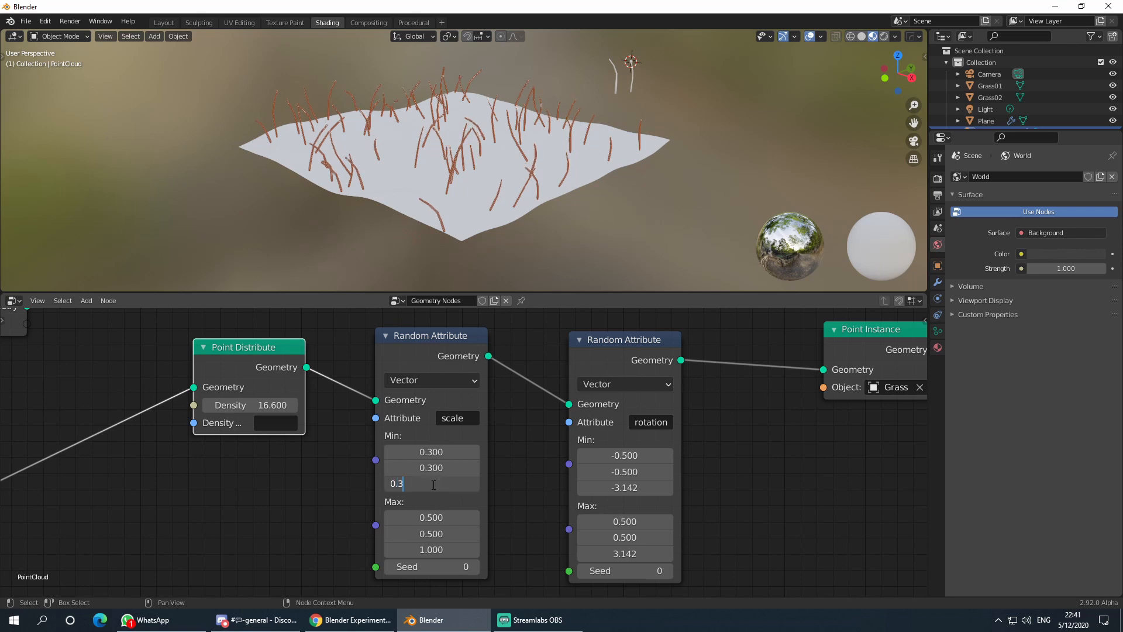
key(Return)
click(449, 550)
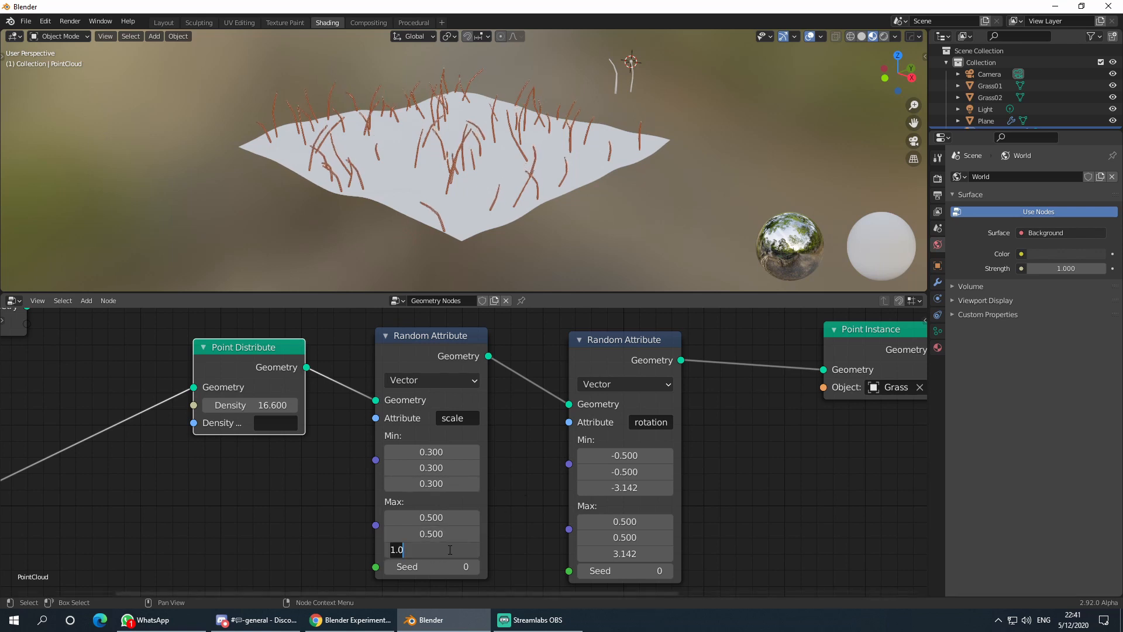
text(0.6)
key(Return)
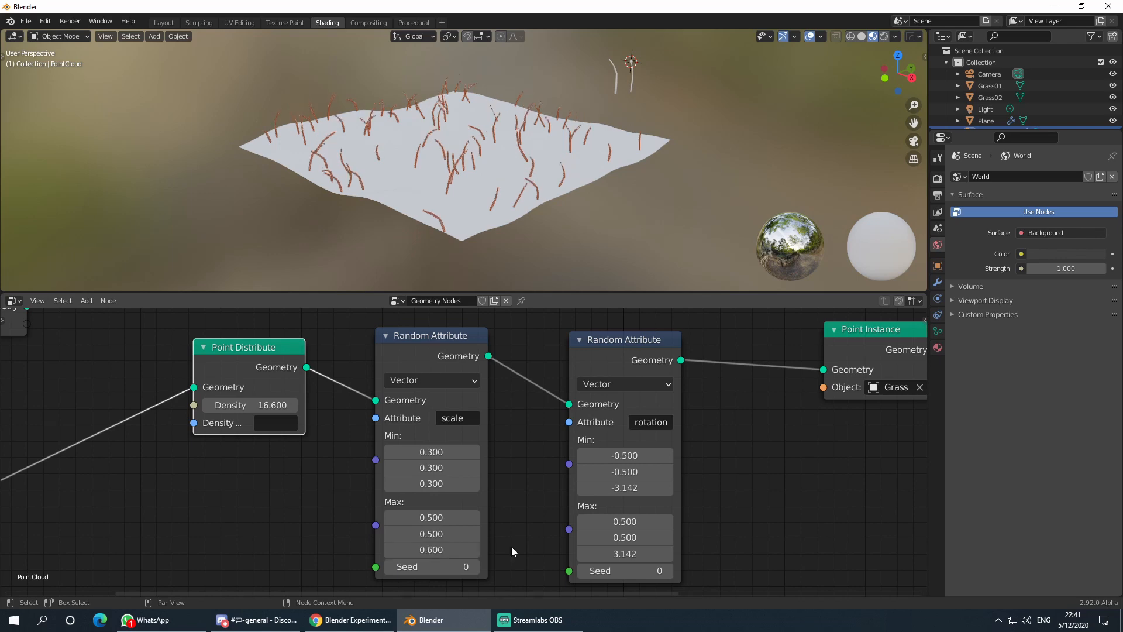
middle_drag(532, 275, 485, 287)
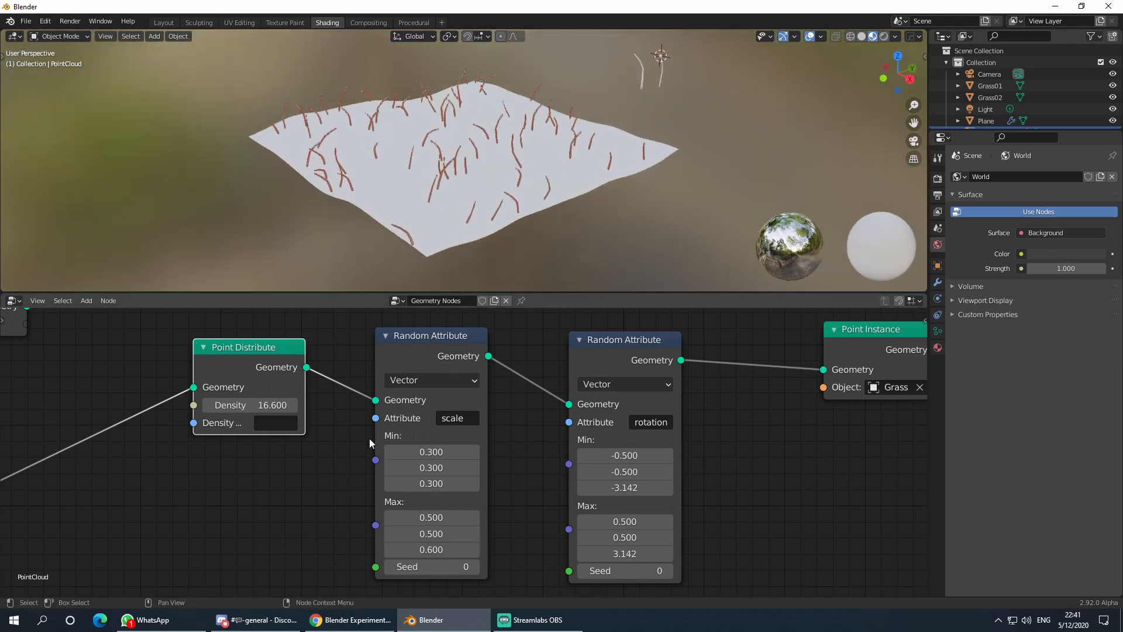
- Raise the Point Distribute density to 248.500
drag(281, 405, 653, 405)
middle_drag(514, 252, 447, 240)
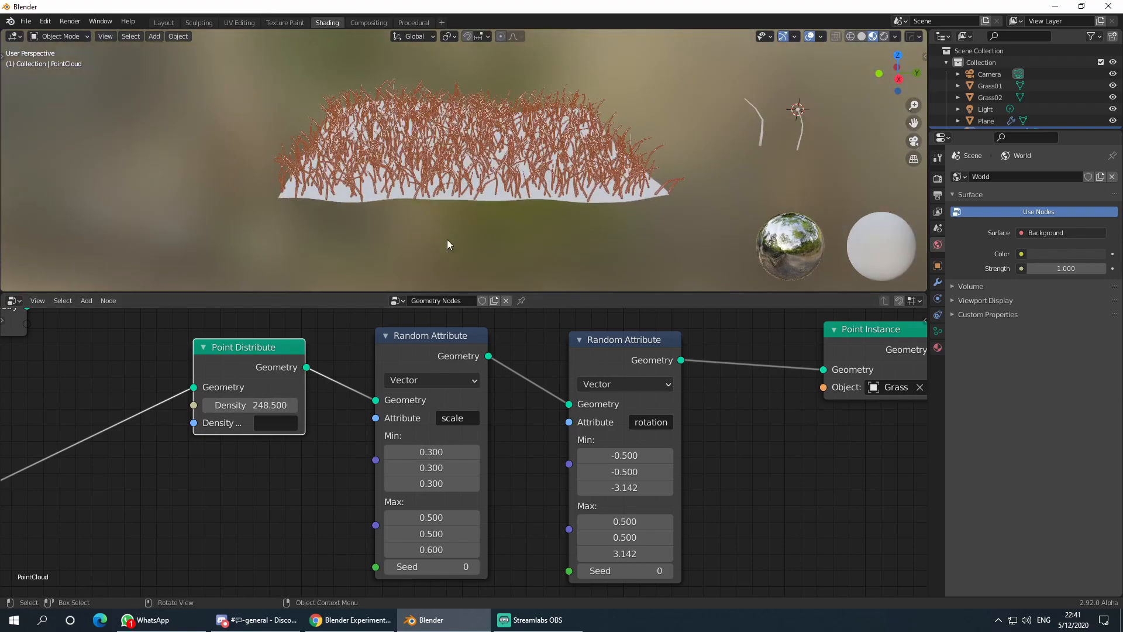
click(446, 240)
scroll(494, 216, up, 4)
scroll(483, 209, down, 3)
middle_drag(473, 203, 446, 230)
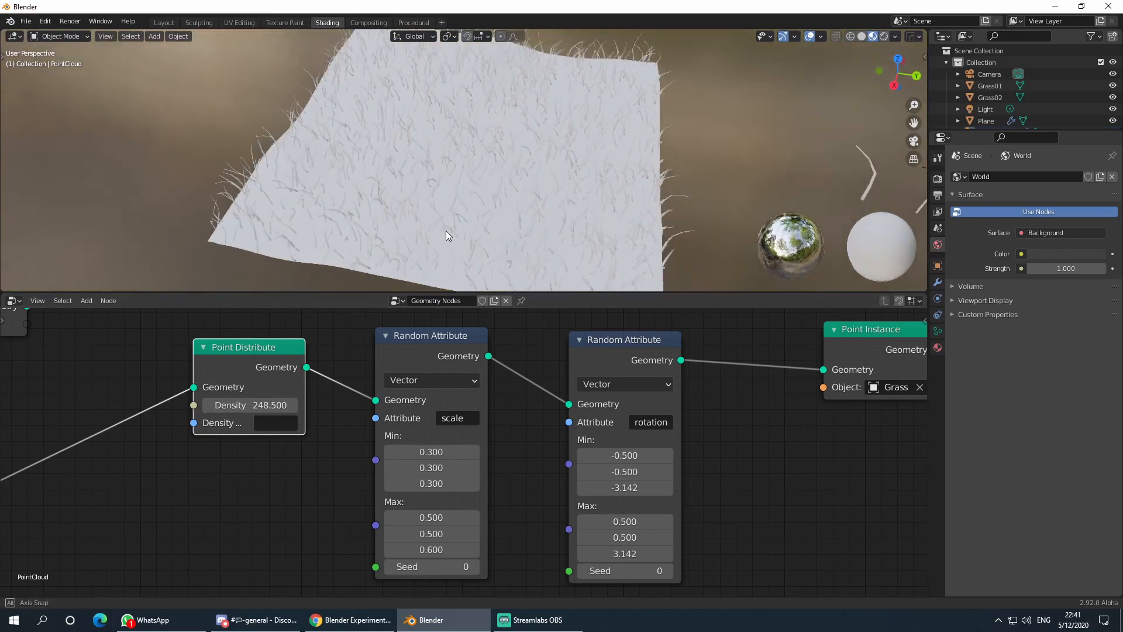
scroll(445, 231, down, 2)
middle_drag(224, 485, 421, 452)
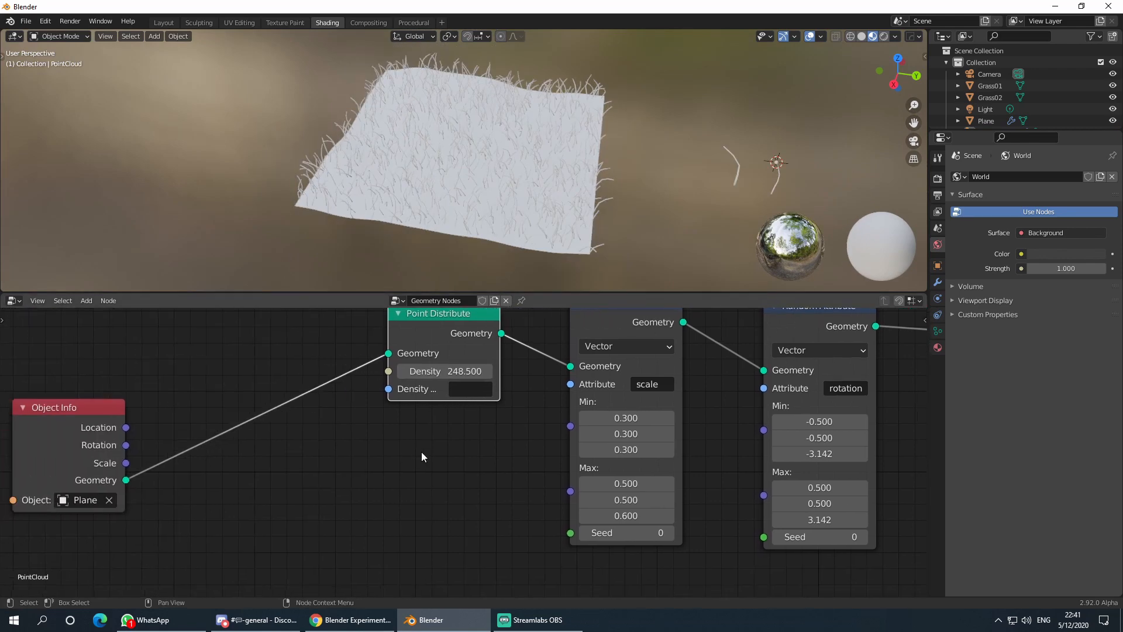
scroll(423, 452, down, 2)
- Rearrange the Object Info, Point Distribute and Group Input nodes into a tidier layout
drag(121, 422, 148, 376)
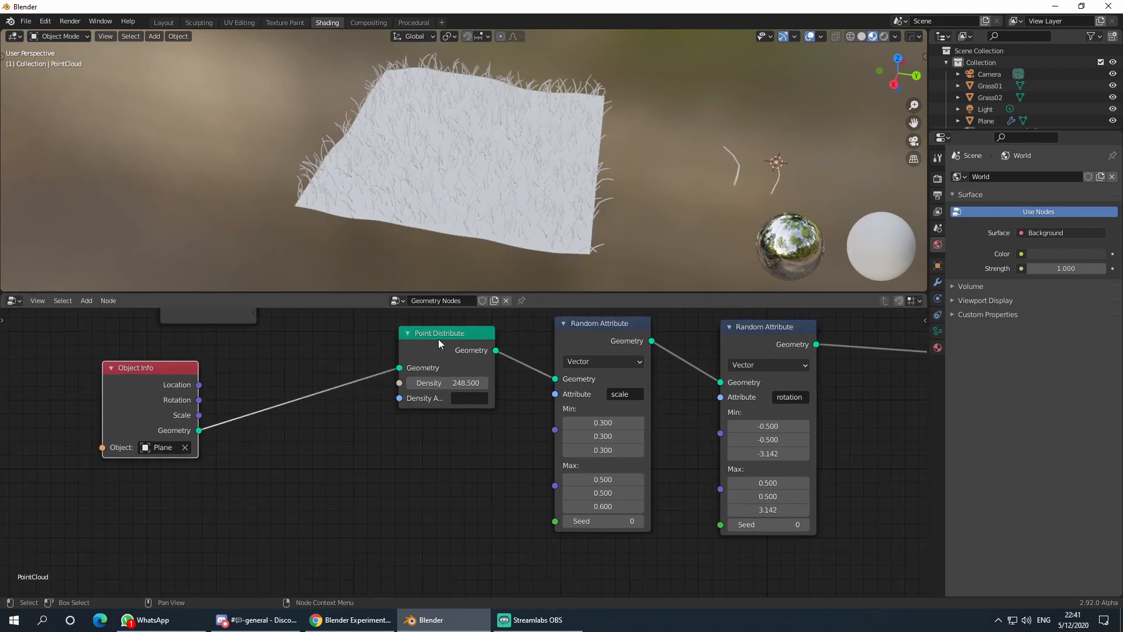
drag(439, 342, 420, 342)
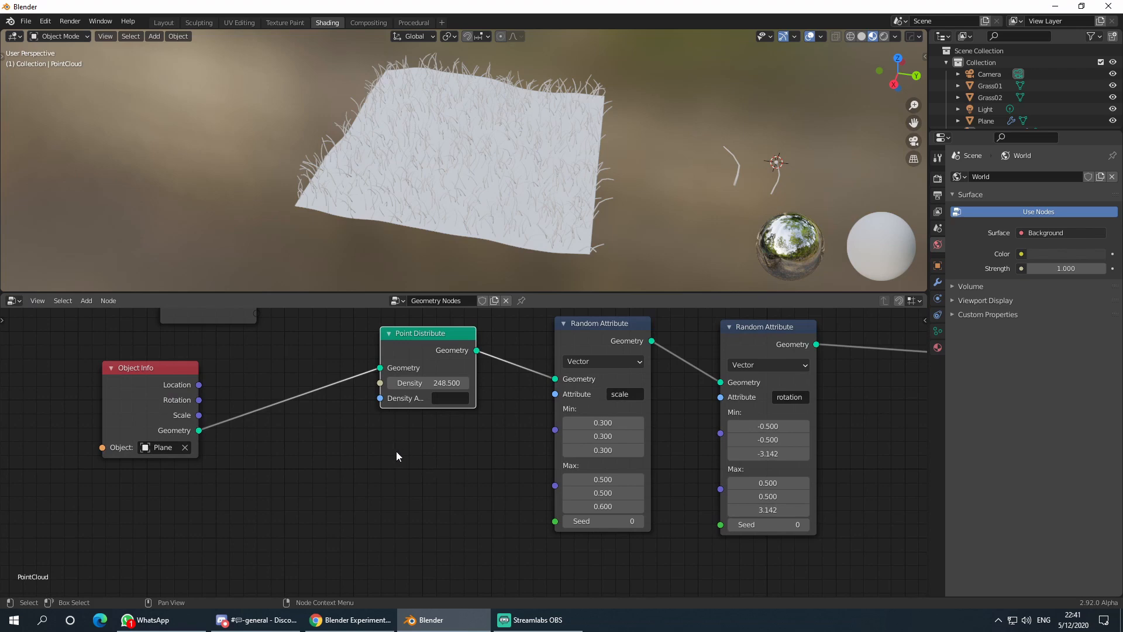
scroll(295, 437, down, 1)
drag(432, 350, 455, 343)
middle_drag(464, 234, 458, 198)
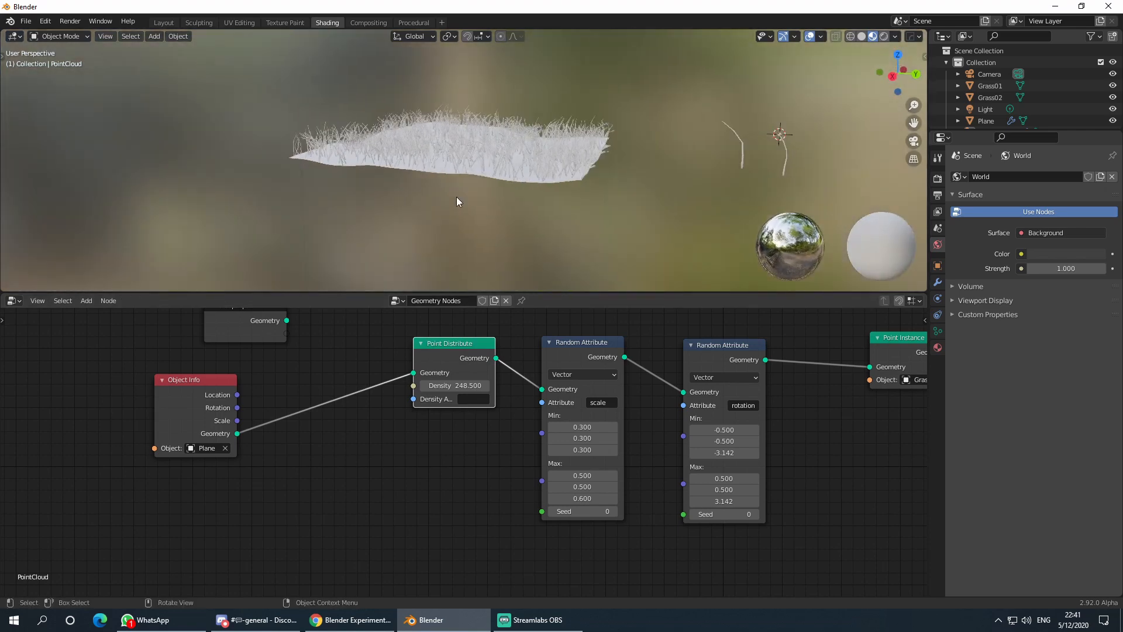
scroll(472, 202, up, 3)
key(g)
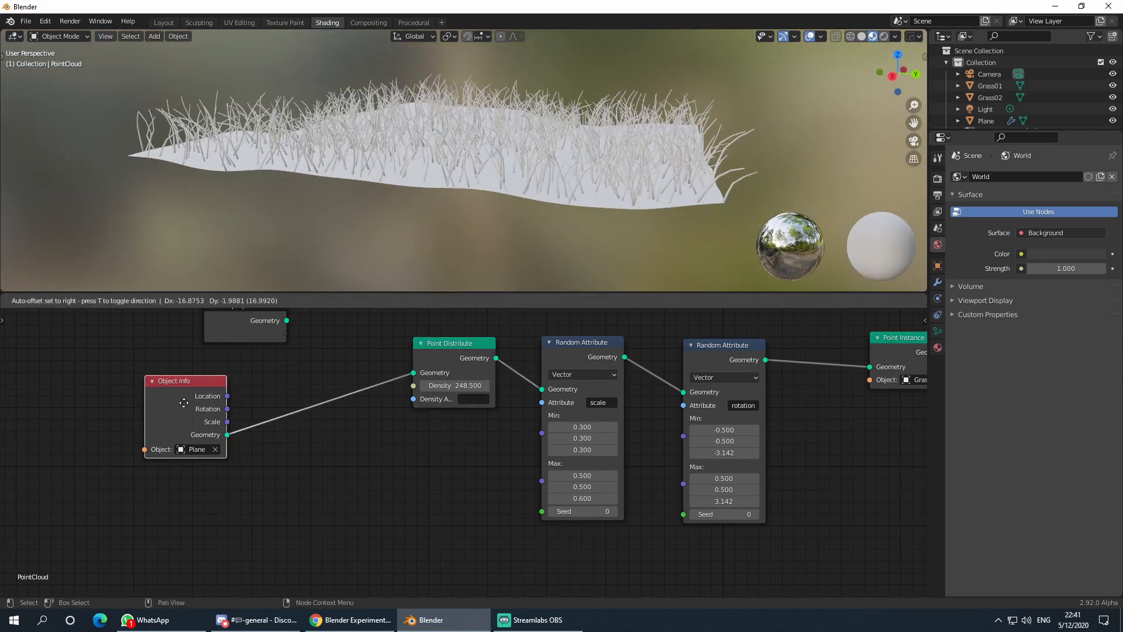
click(272, 438)
middle_drag(272, 437, 340, 474)
drag(306, 350, 197, 348)
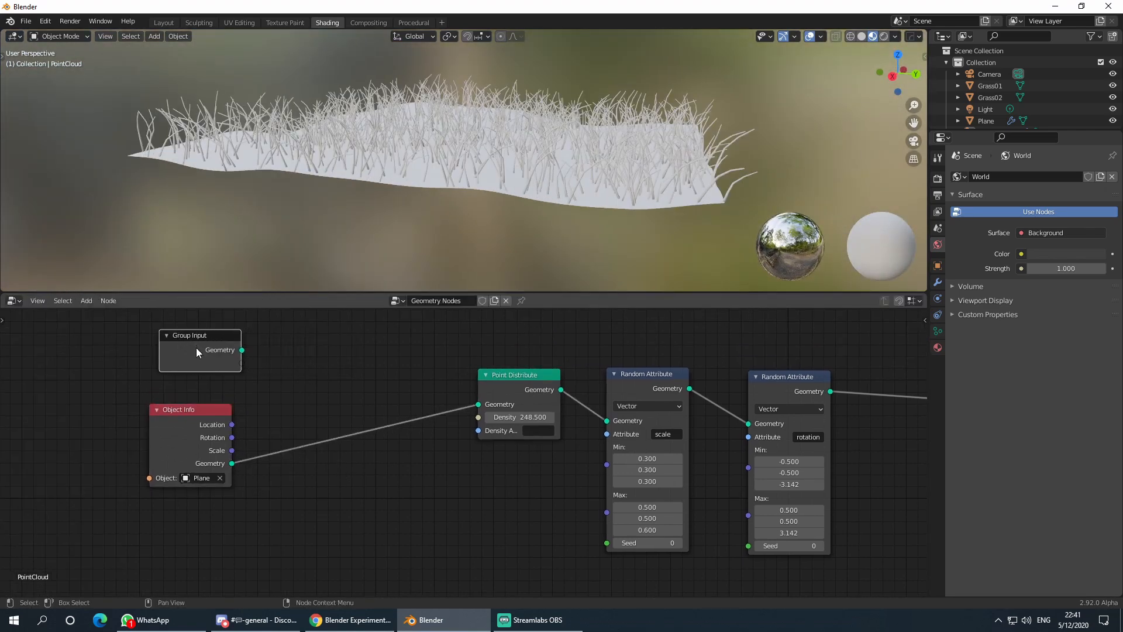
drag(177, 437, 179, 454)
scroll(458, 437, down, 1)
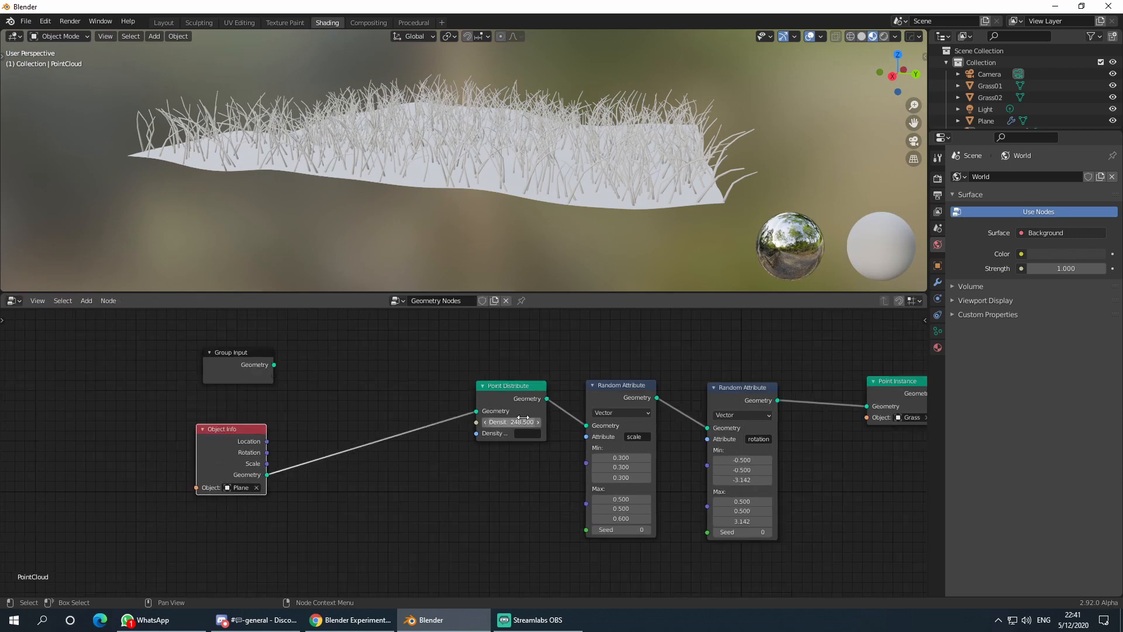
- Add a Math node set to Add above Point Distribute
key(shift+a)
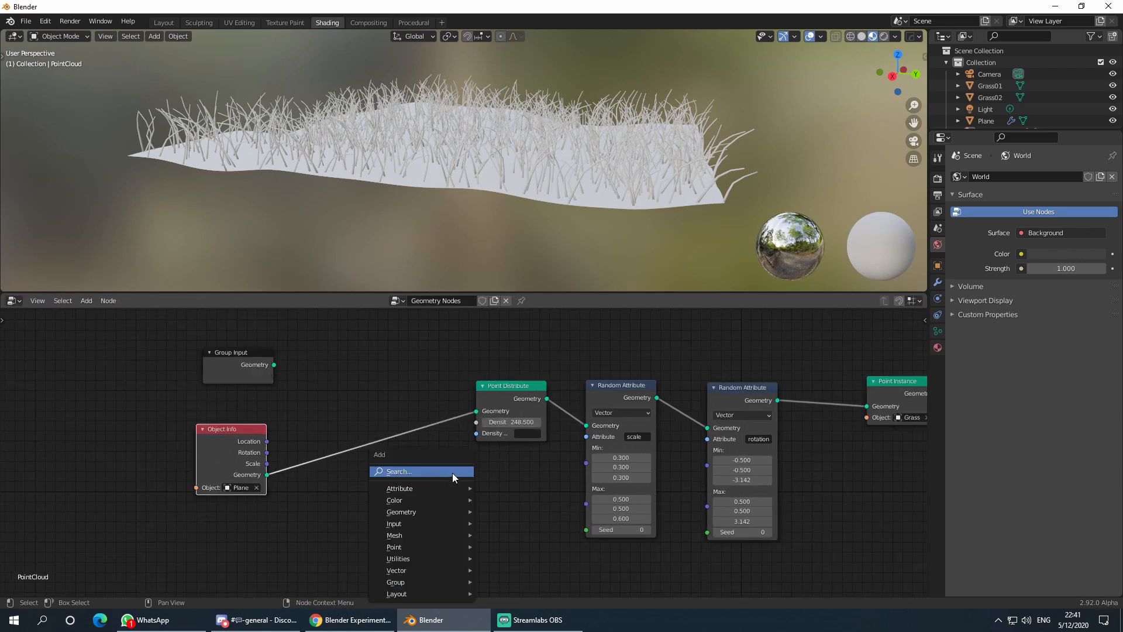
click(440, 469)
text(mul)
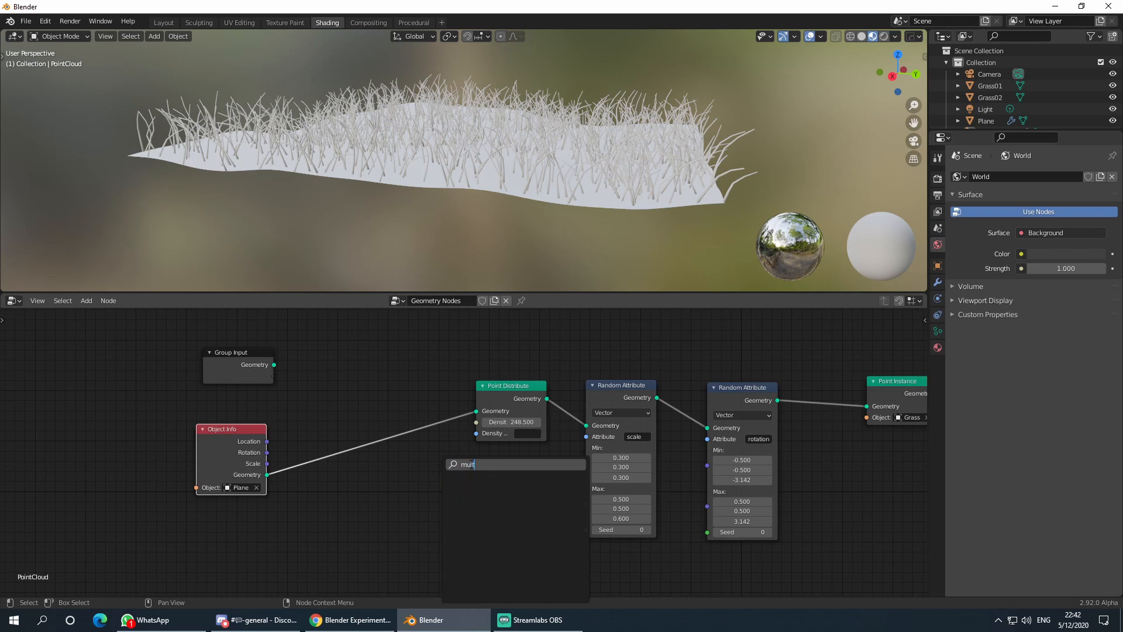
text(t)
key(BackSpace)
key(BackSpace)
key(BackSpace)
text(ath)
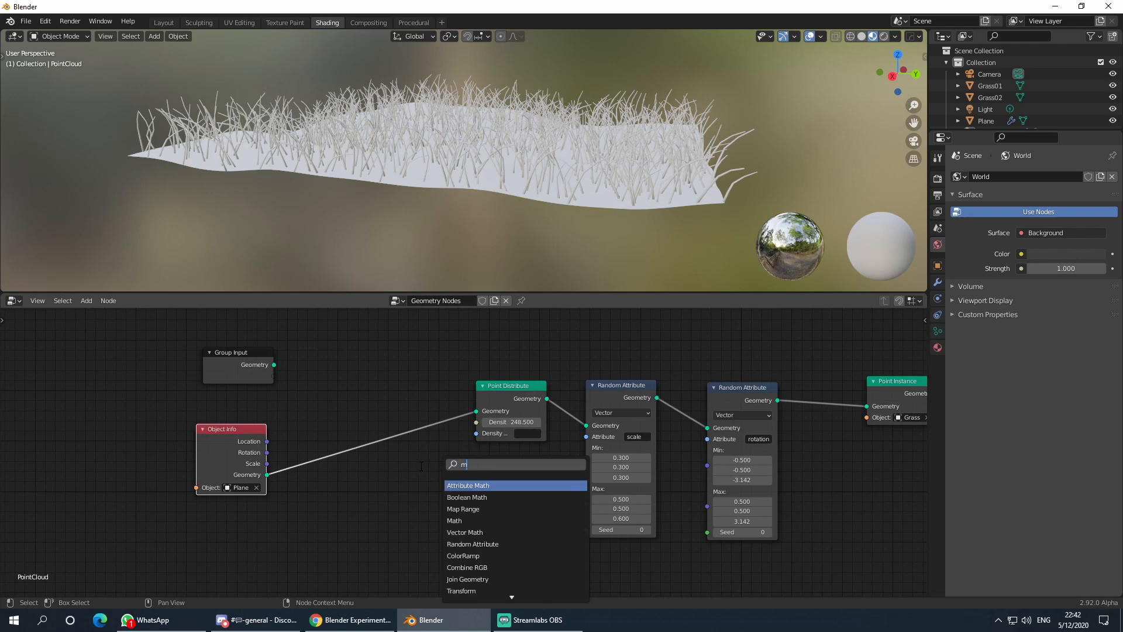
click(454, 509)
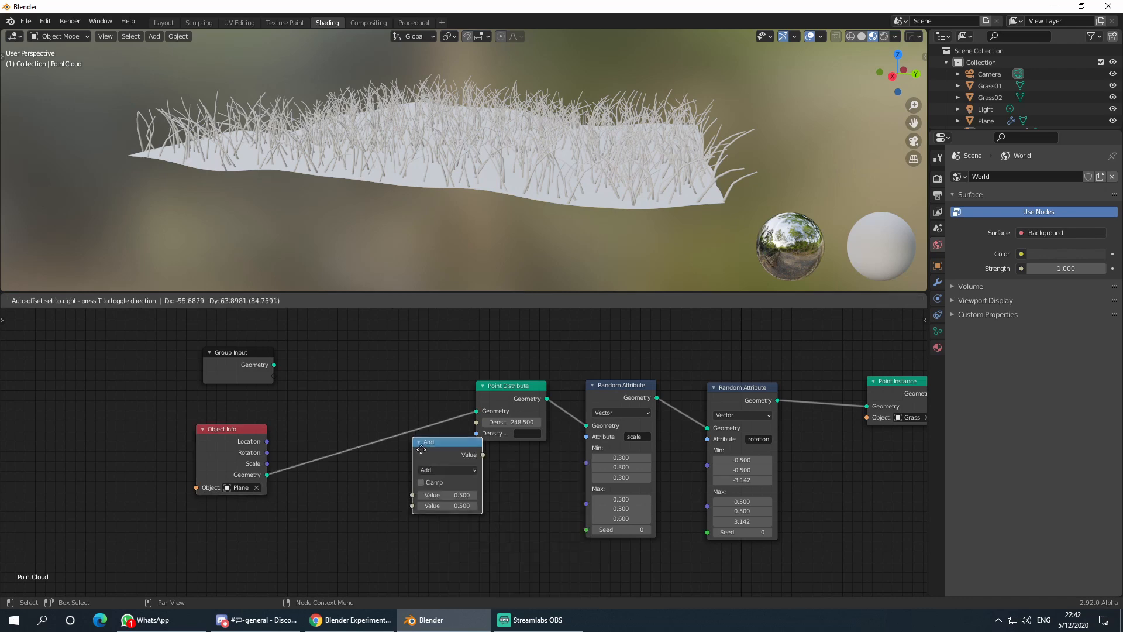
click(387, 376)
- Give the Add node a first value of 1 and a second value of 100
click(404, 404)
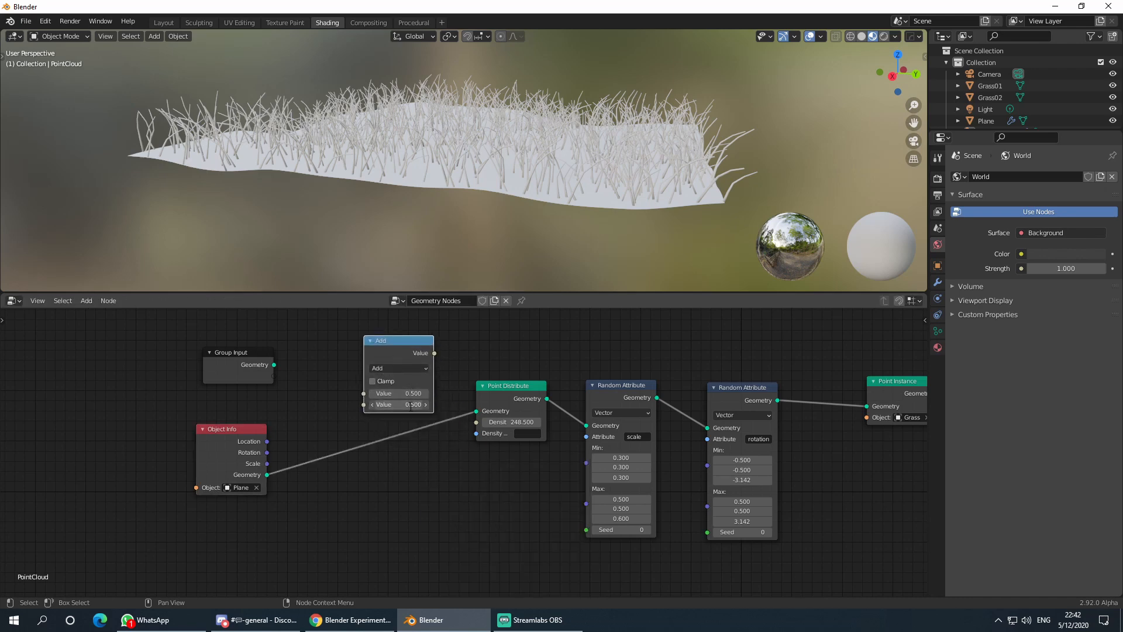
text(100)
key(Return)
click(403, 393)
text(1)
key(Return)
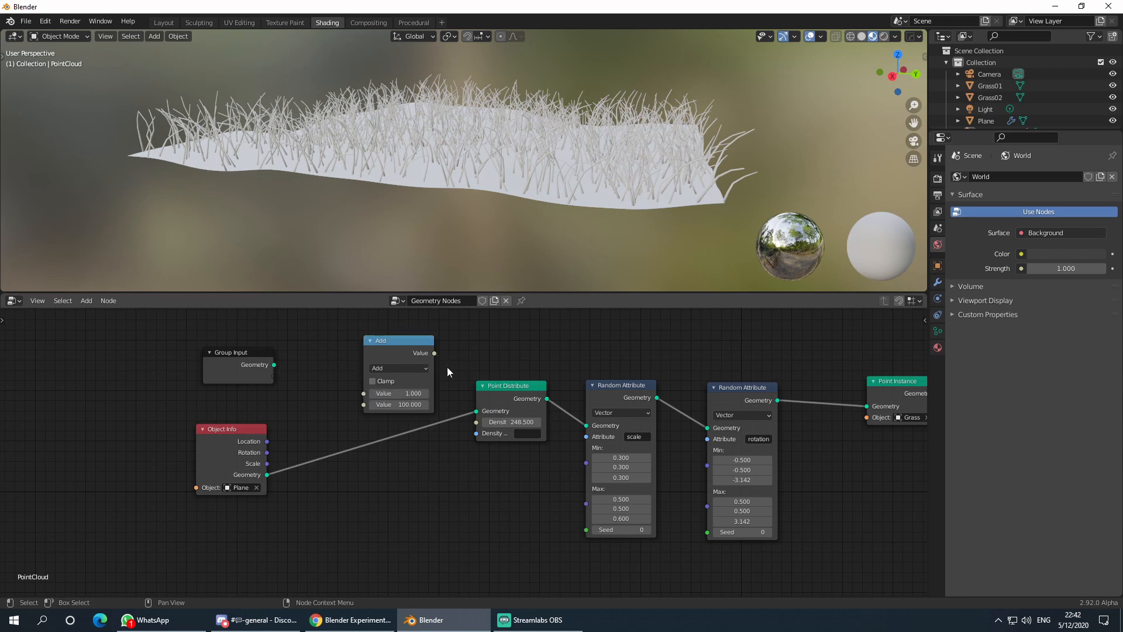
- Link the Add result to Density and its first Value to a new Group Input socket
drag(435, 353, 478, 423)
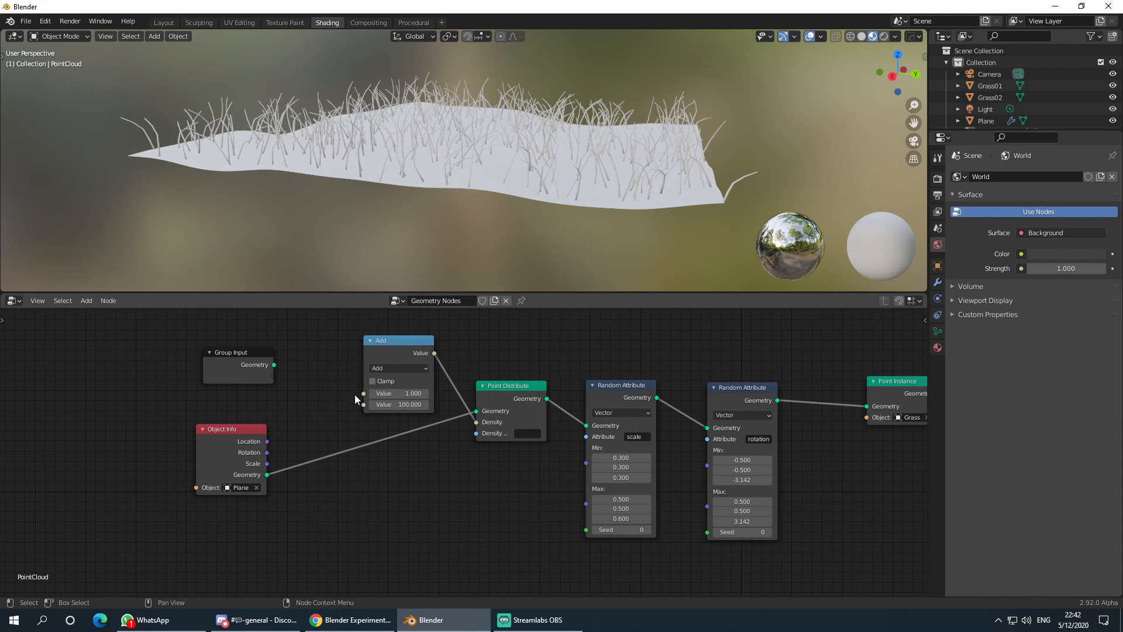
drag(363, 393, 274, 377)
click(228, 383)
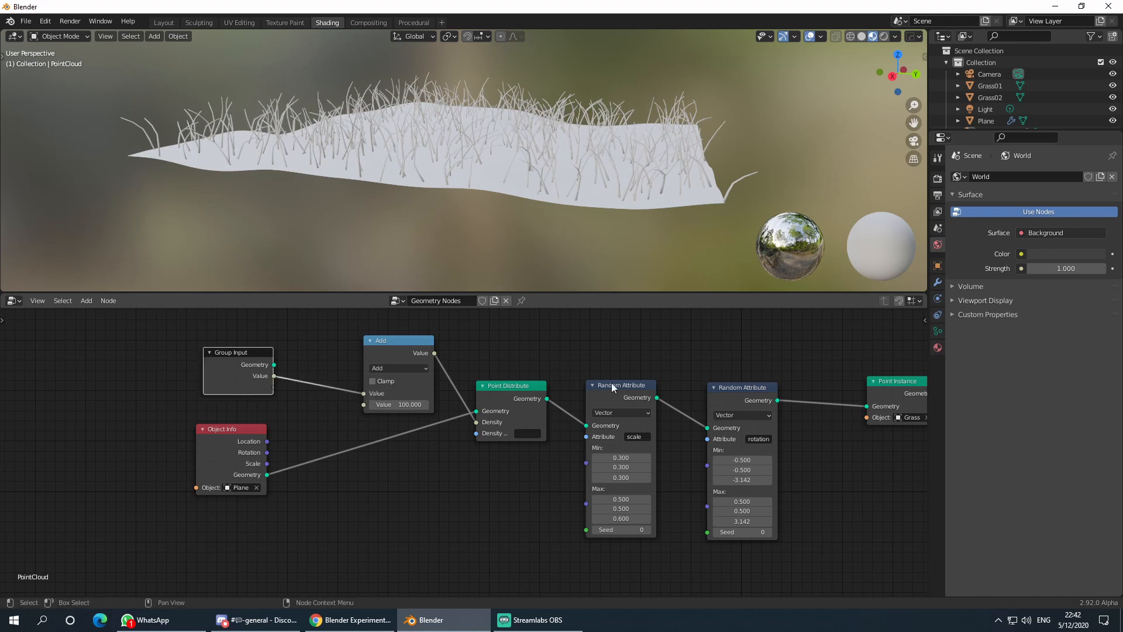
key(n)
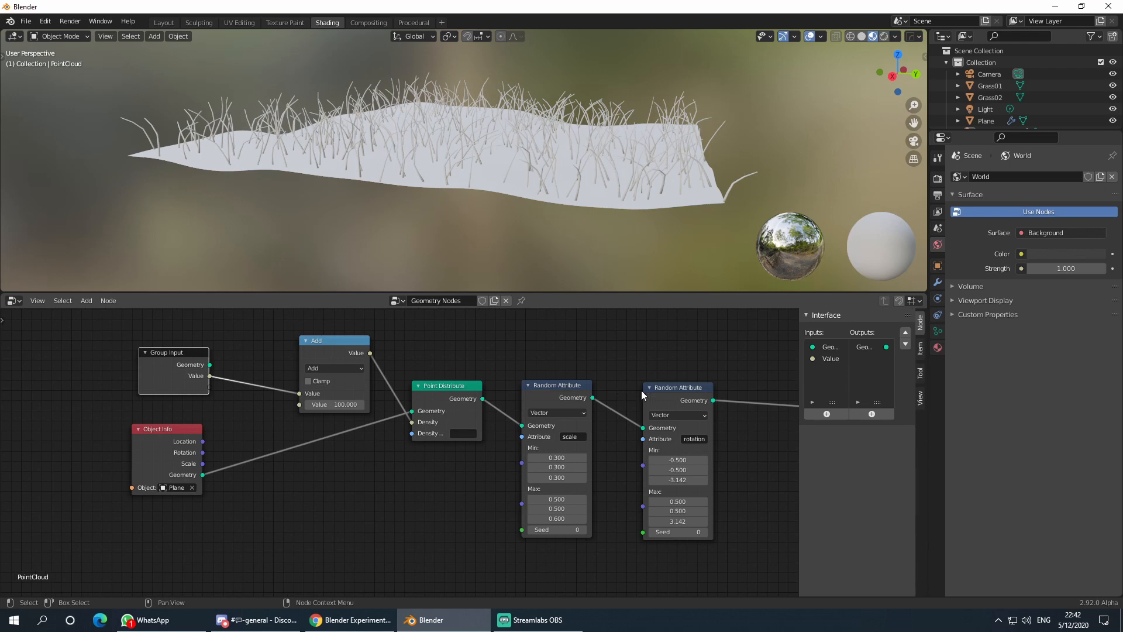
- Rename the new Value group input to Grass Density
click(833, 349)
click(837, 358)
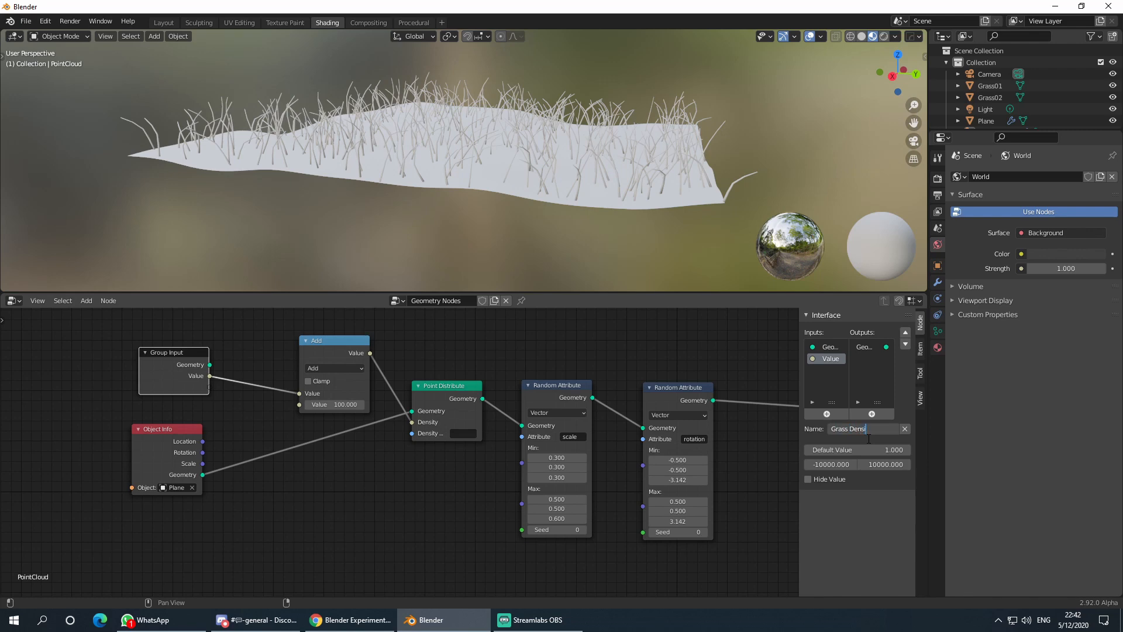
key(Return)
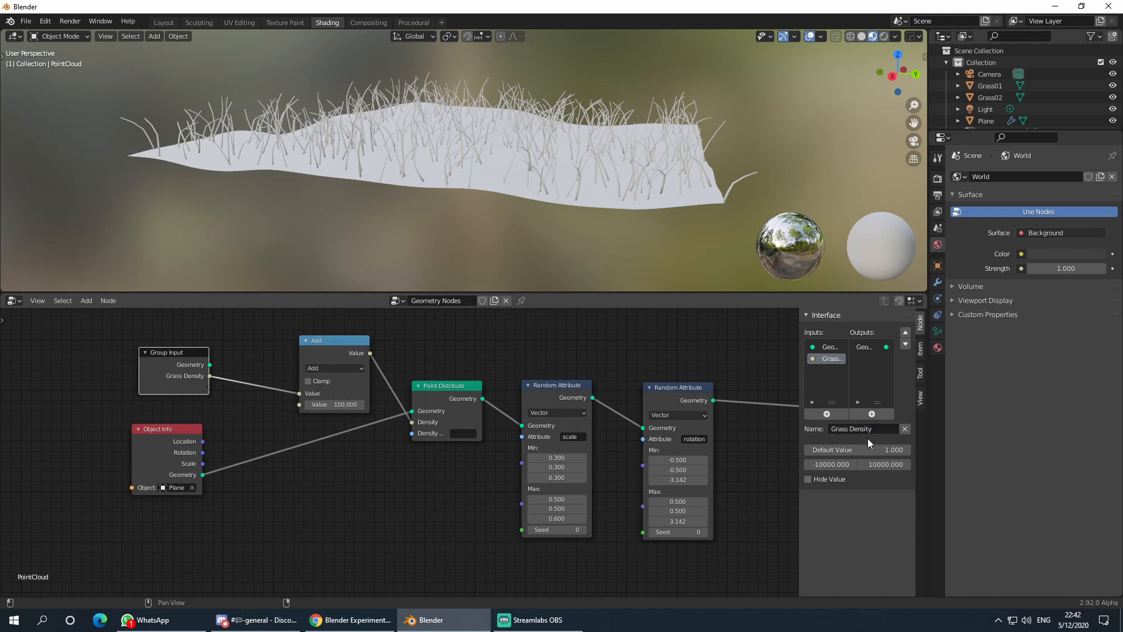
click(734, 524)
- Raise Grass Density on the grass object's modifier to 11.110
click(682, 133)
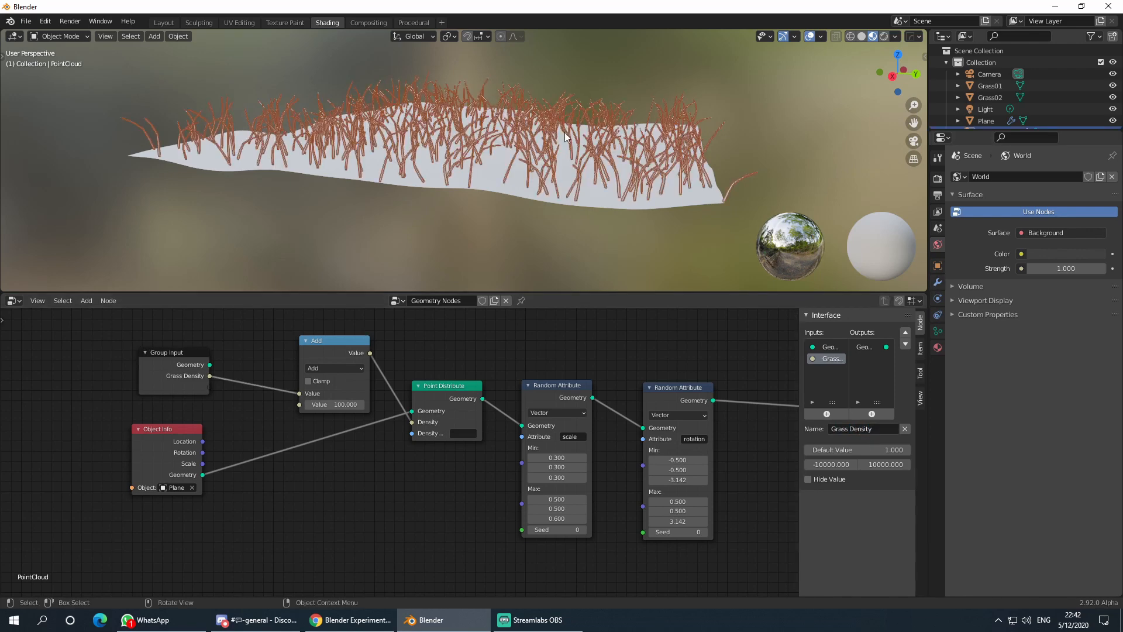
click(937, 282)
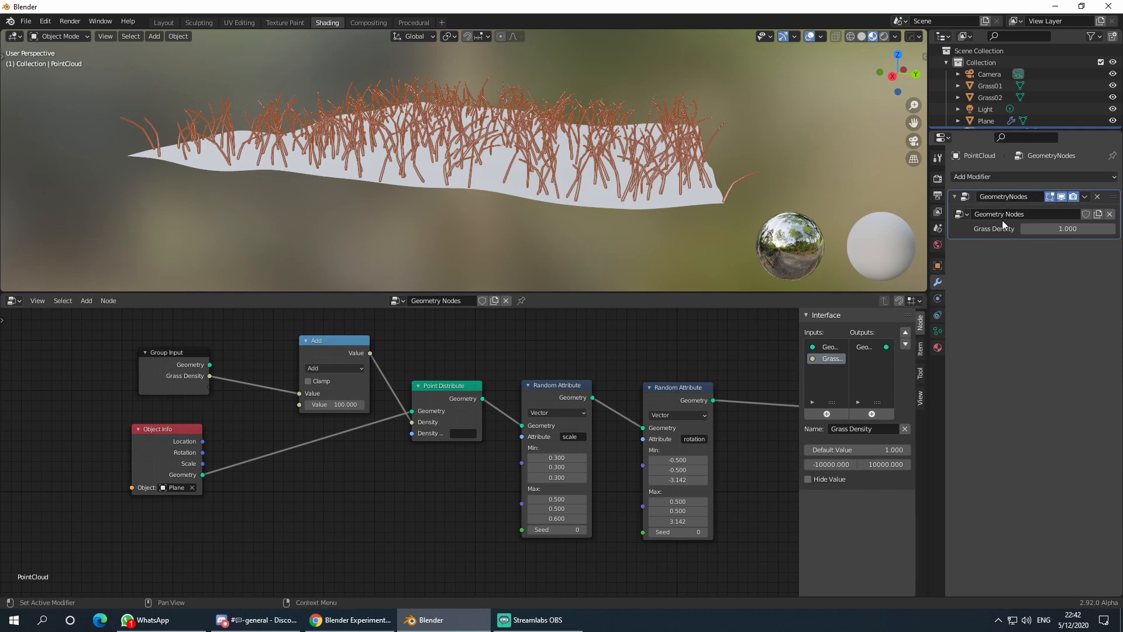
drag(1060, 230, 1099, 230)
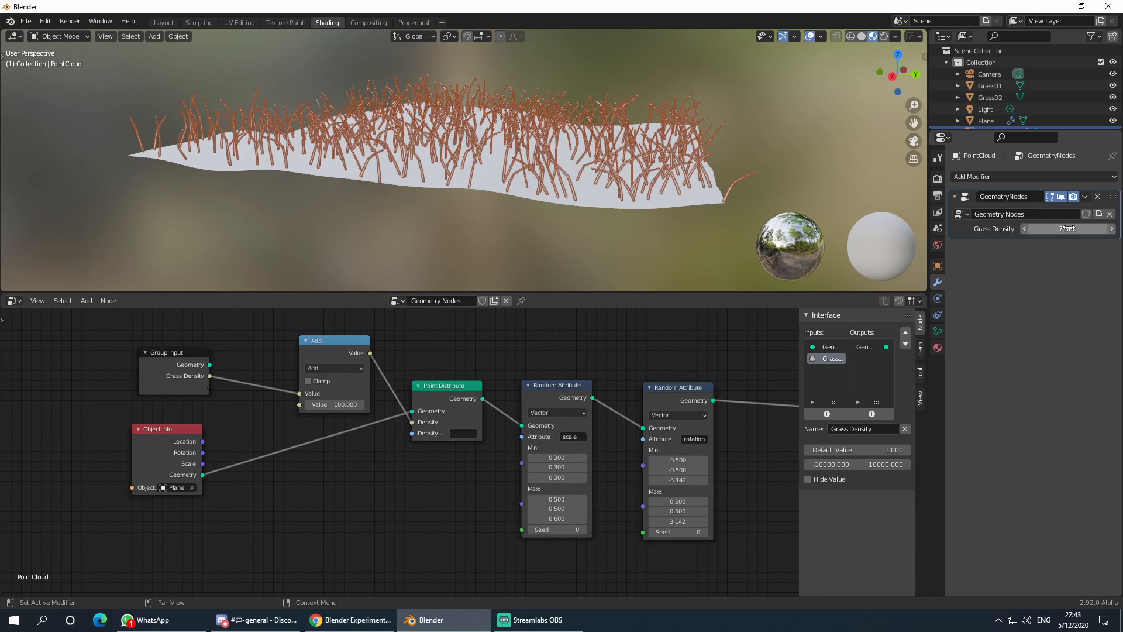
drag(1067, 228, 1089, 228)
middle_drag(648, 147, 598, 184)
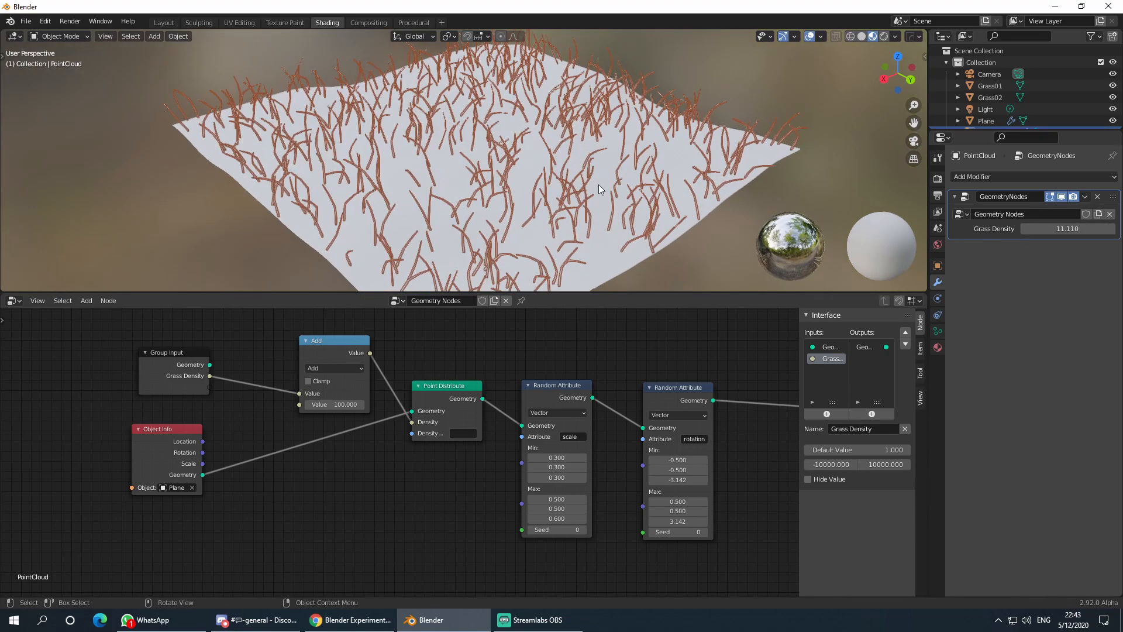
scroll(587, 218, down, 3)
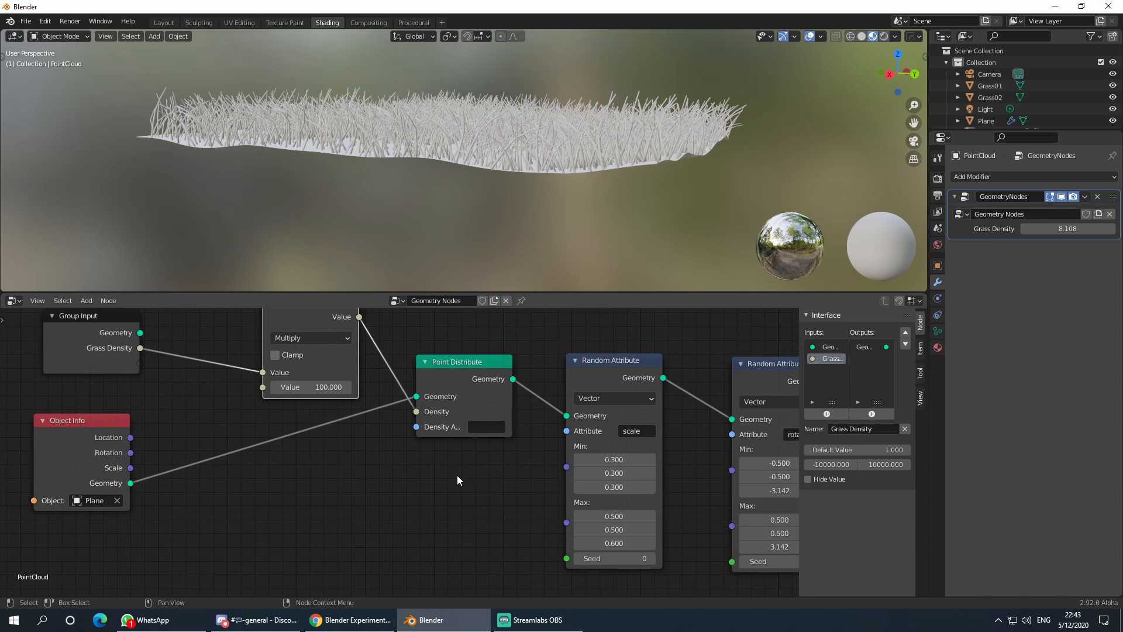
- Adjust the grass height range to a max of 0.800 and a min of 0.080
middle_drag(457, 475, 322, 479)
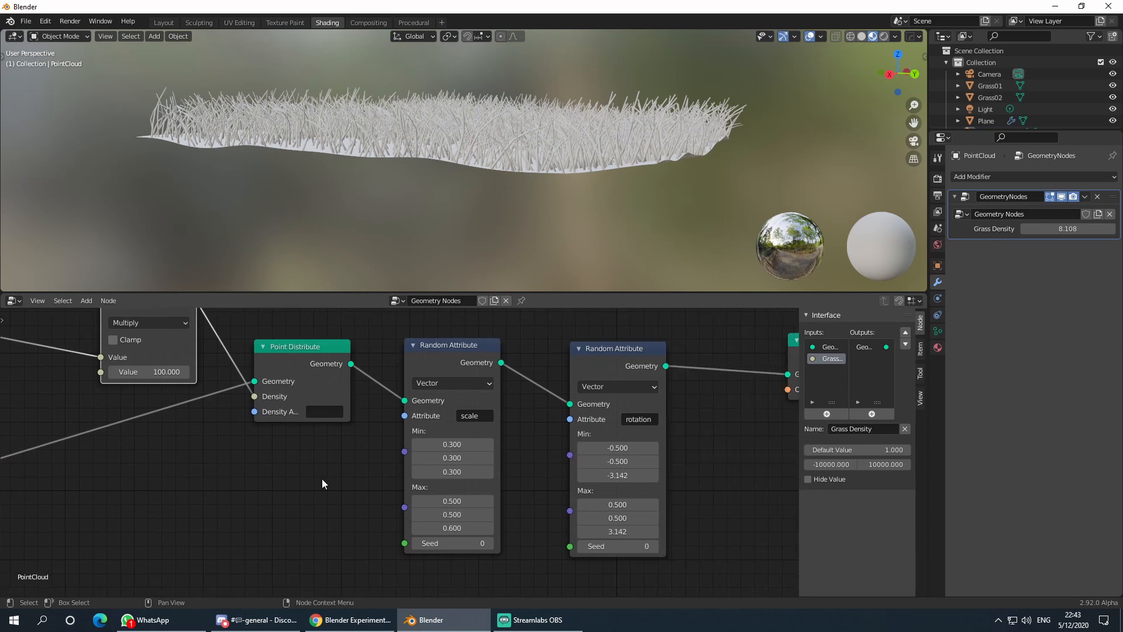
scroll(322, 479, up, 2)
drag(430, 495, 444, 495)
mouse_move(418, 430)
mouse_down()
mouse_move(398, 431)
mouse_move(410, 431)
mouse_up()
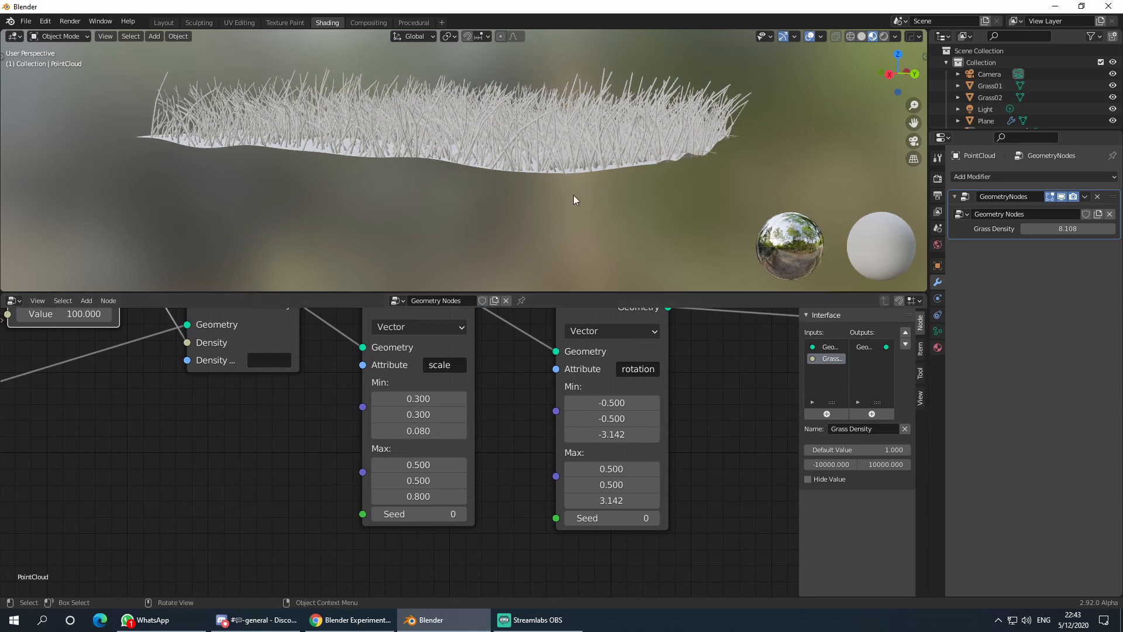
middle_drag(573, 195, 489, 219)
scroll(505, 215, up, 3)
- Toggle Grass01 into Edit Mode and back, then clear the selection
click(484, 233)
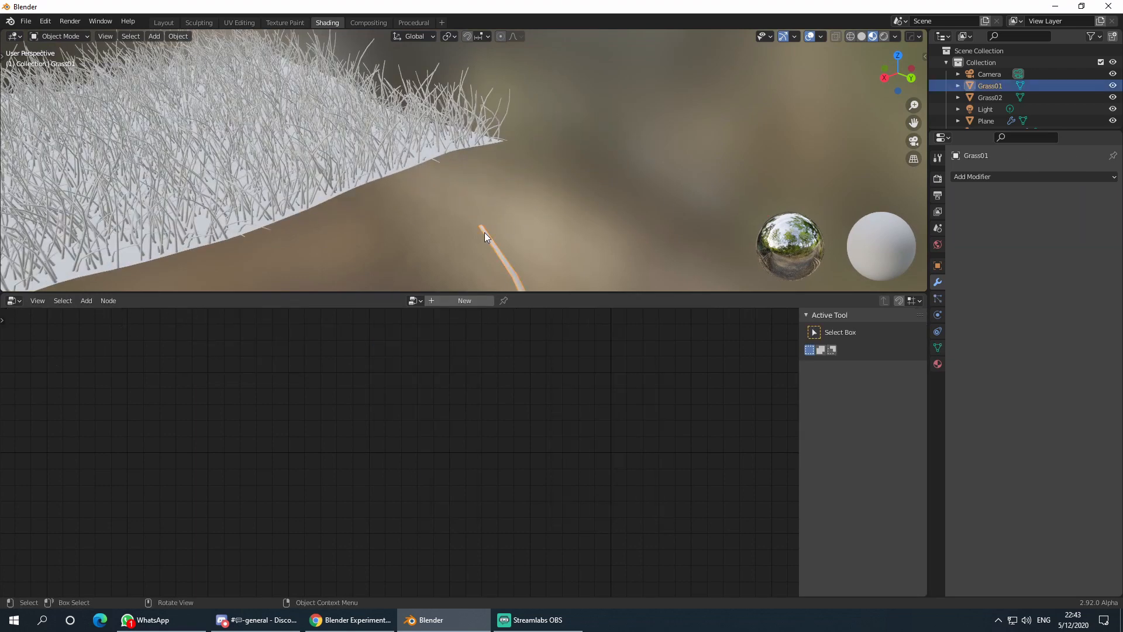
key(Tab)
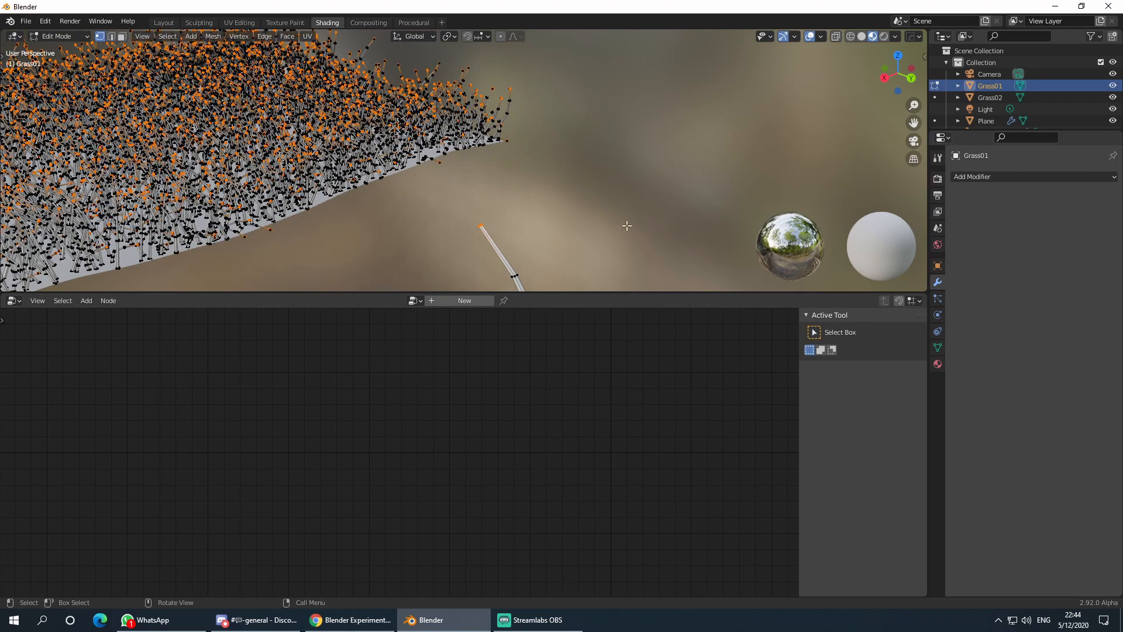
key(Tab)
scroll(435, 227, down, 4)
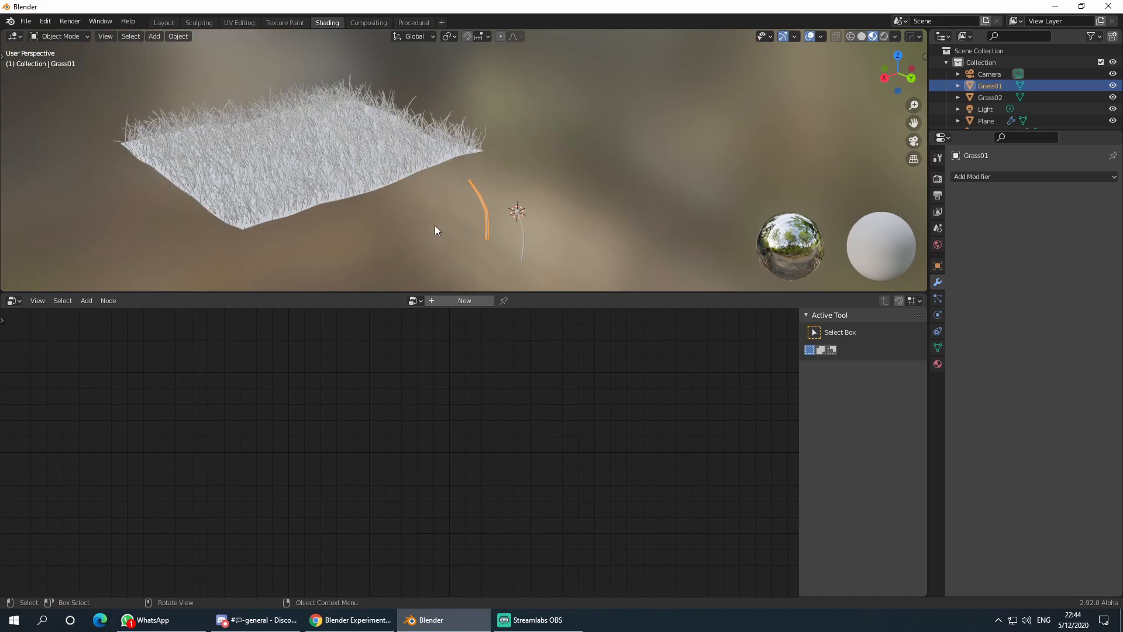
click(392, 244)
middle_drag(392, 243, 509, 211)
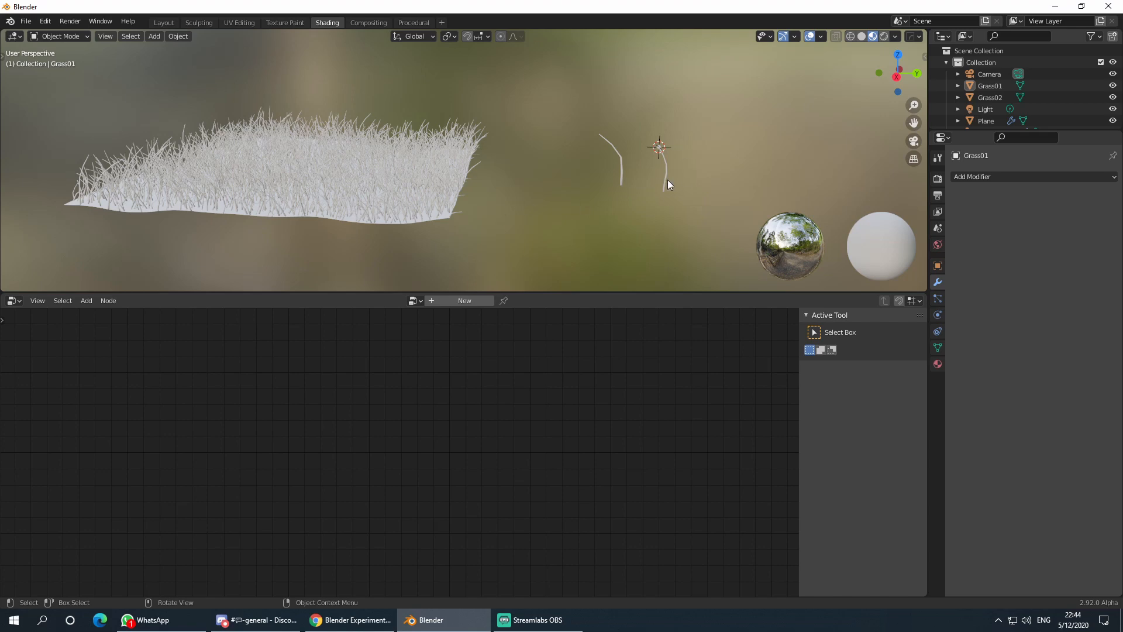
middle_drag(418, 216, 490, 199)
- With PointCloud selected, duplicate Point Distribute and feed it from Object Info's geometry
click(488, 195)
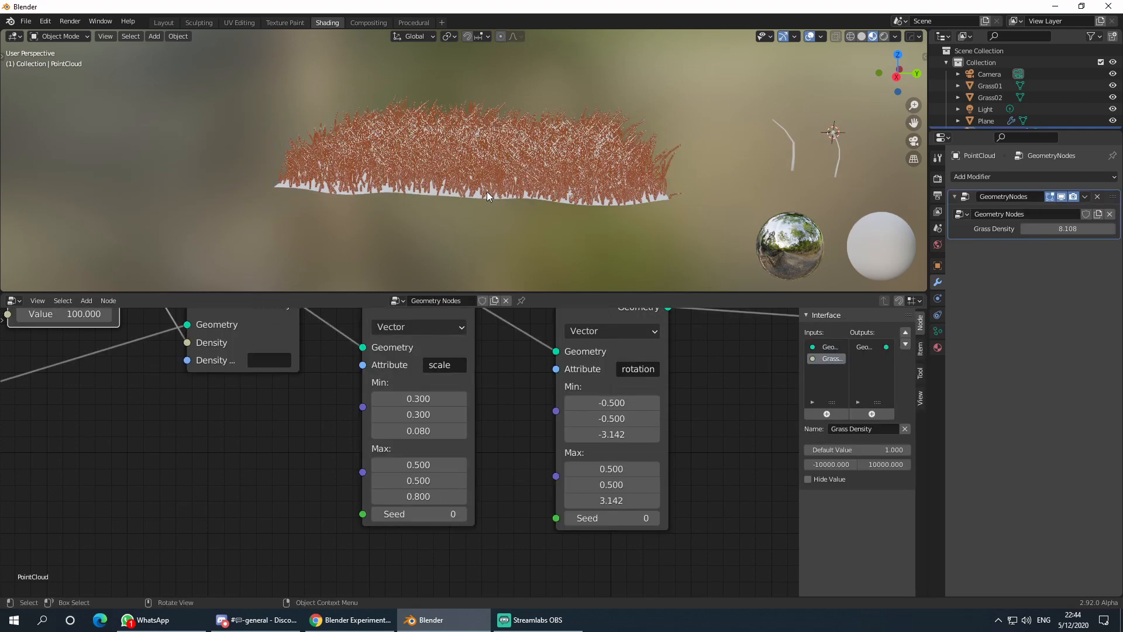
scroll(319, 418, down, 4)
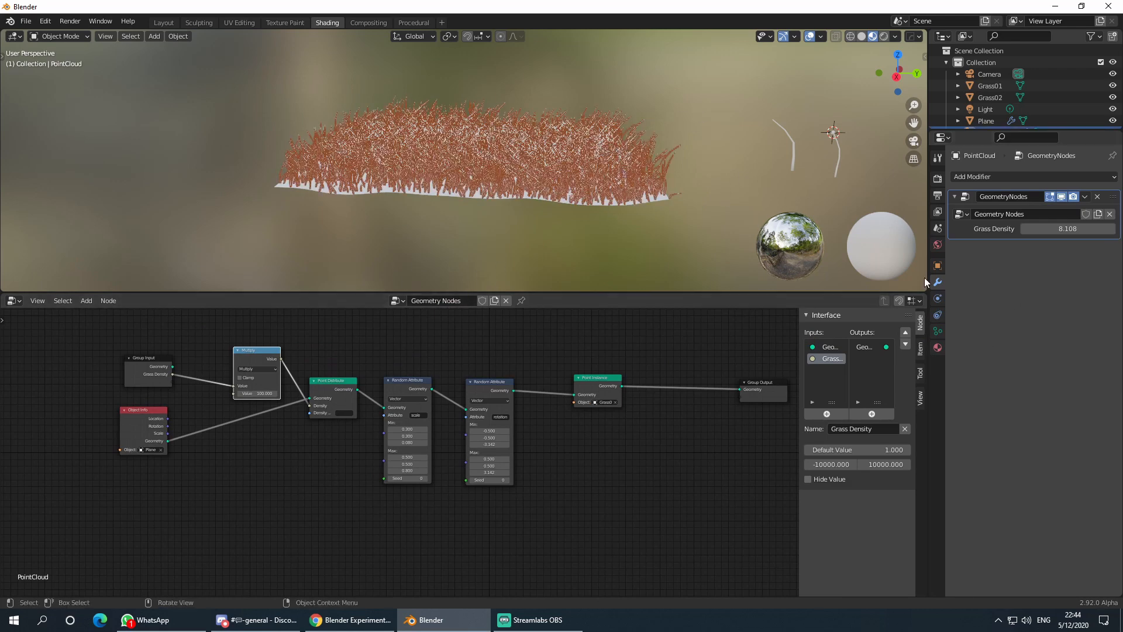
scroll(328, 479, up, 2)
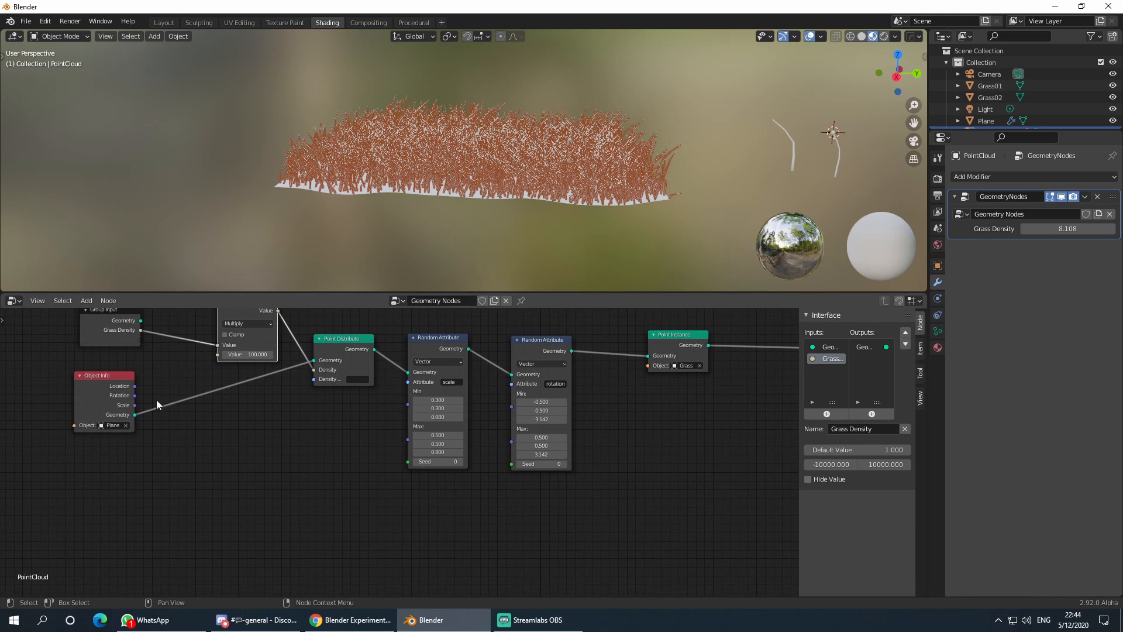
scroll(263, 436, down, 2)
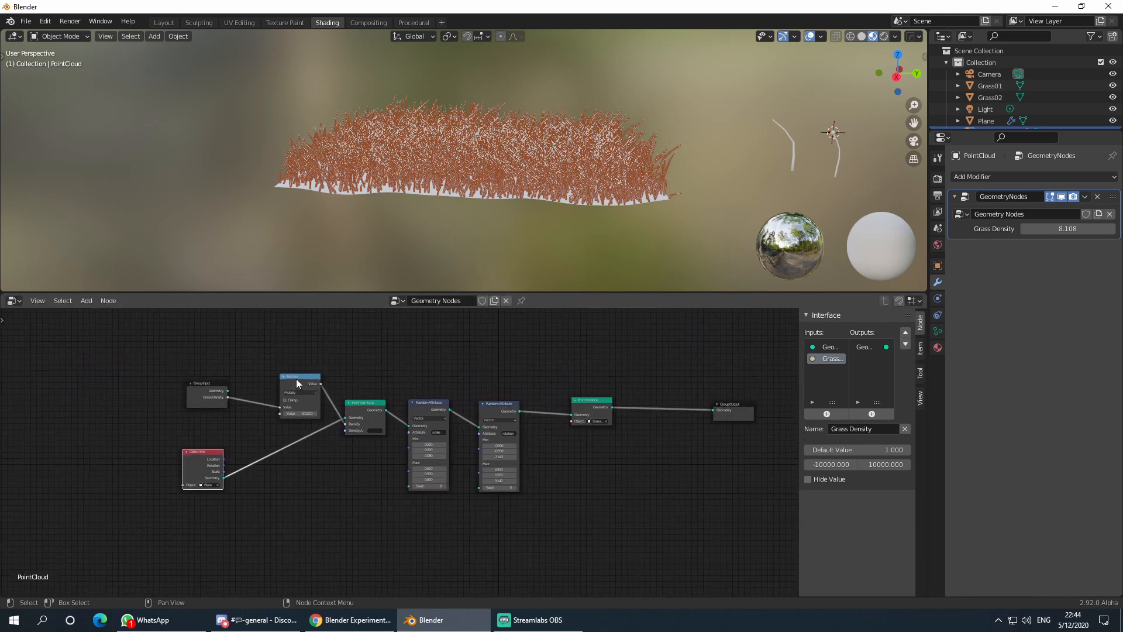
drag(296, 379, 297, 369)
middle_drag(364, 513, 271, 462)
scroll(335, 445, up, 5)
scroll(319, 476, down, 1)
click(96, 383)
click(324, 341)
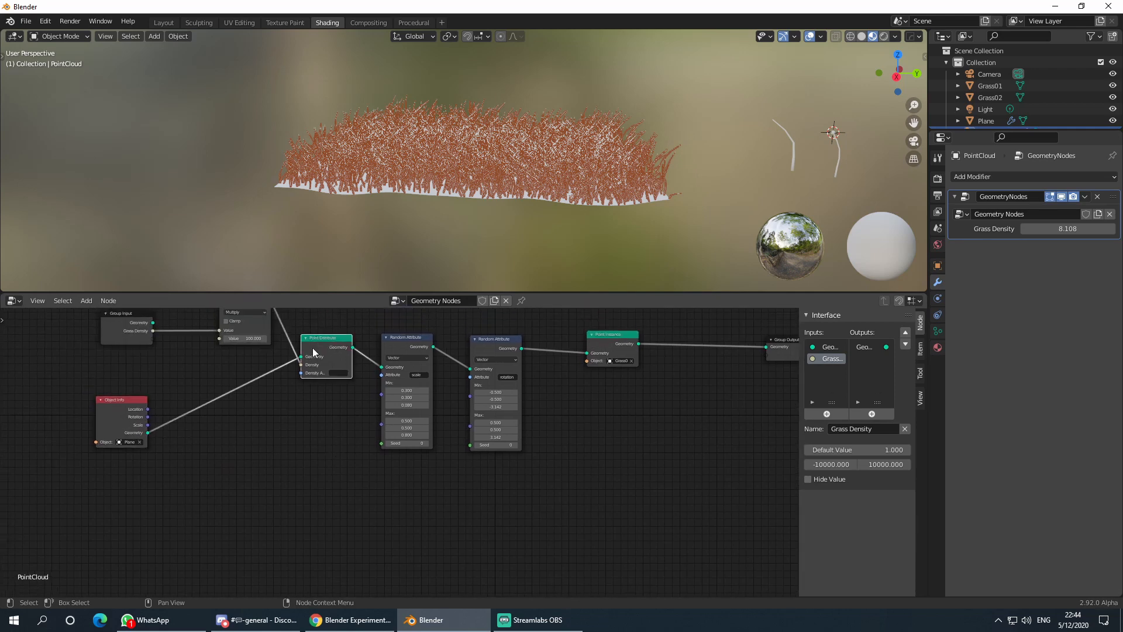
key(shift+d)
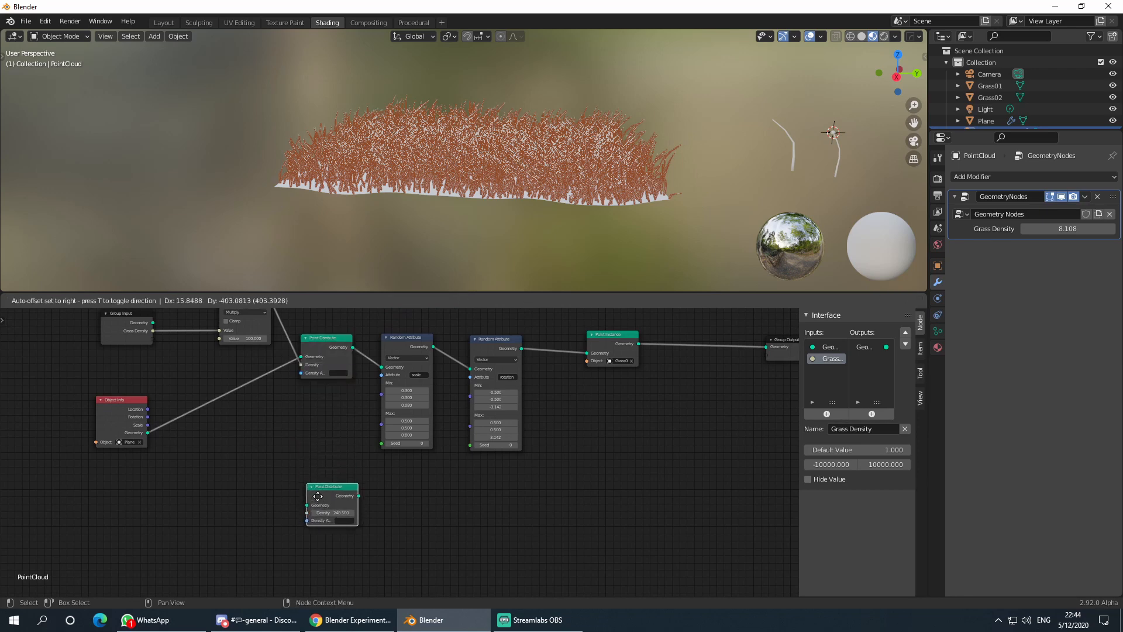
middle_drag(258, 467, 259, 438)
drag(151, 400, 309, 477)
- Duplicate both Random Attribute nodes and Point Instance, linking them after the new Point Distribute
scroll(375, 468, down, 2)
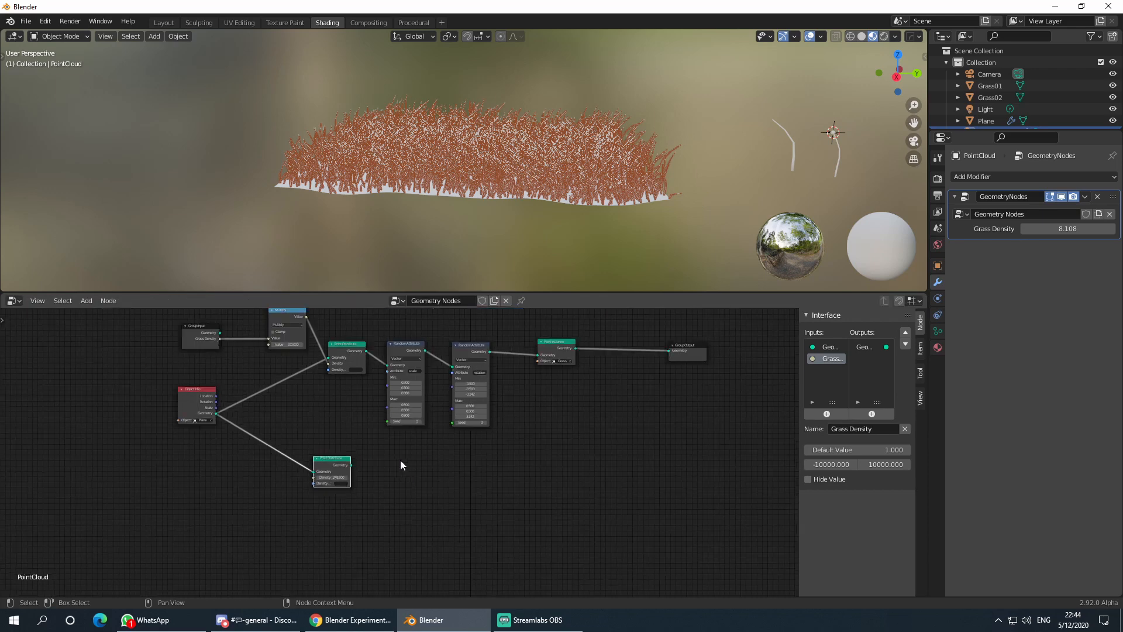
middle_drag(400, 460, 370, 482)
drag(342, 342, 545, 476)
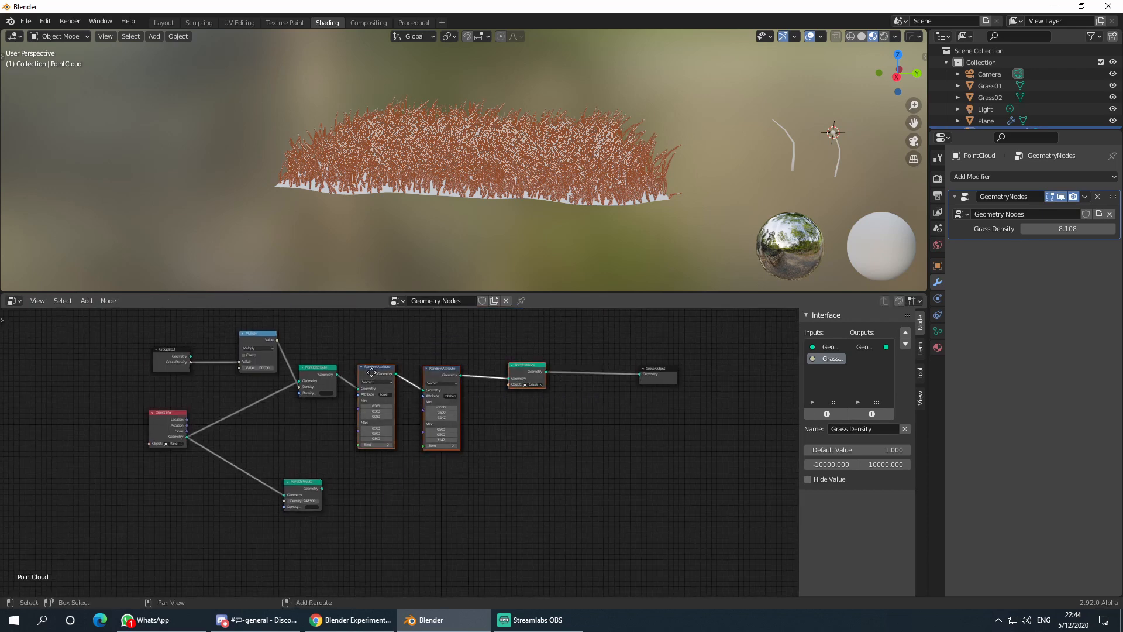
key(shift+d)
click(371, 497)
middle_drag(371, 497, 376, 423)
scroll(331, 419, up, 2)
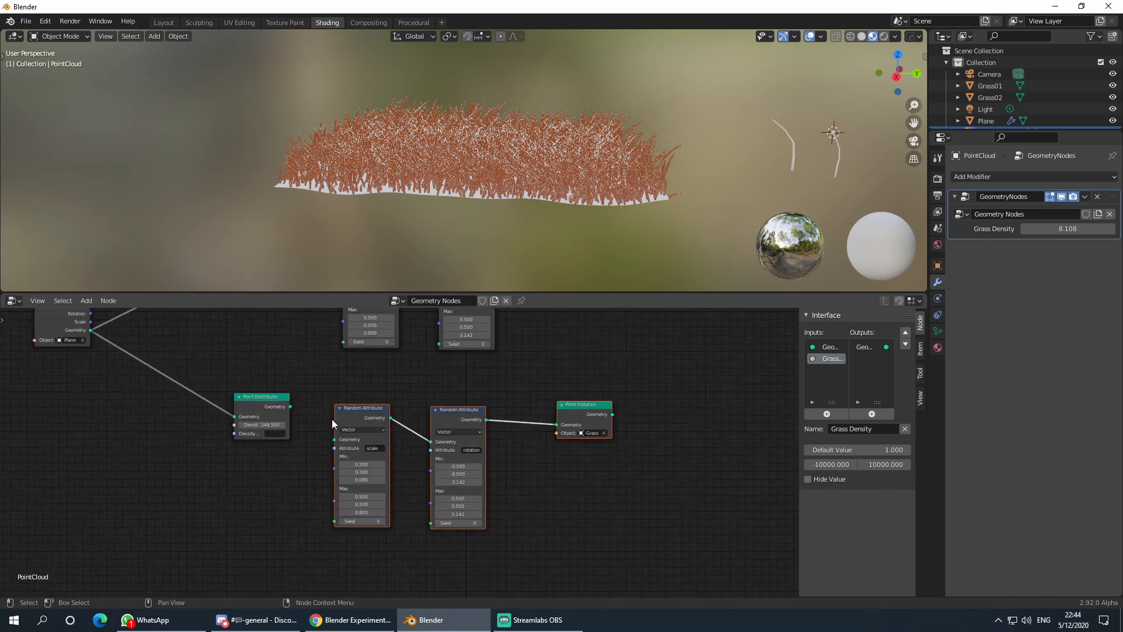
drag(265, 401, 335, 440)
- Set the new Point Instance's object to Grass02 and try linking it to the output
scroll(560, 455, up, 3)
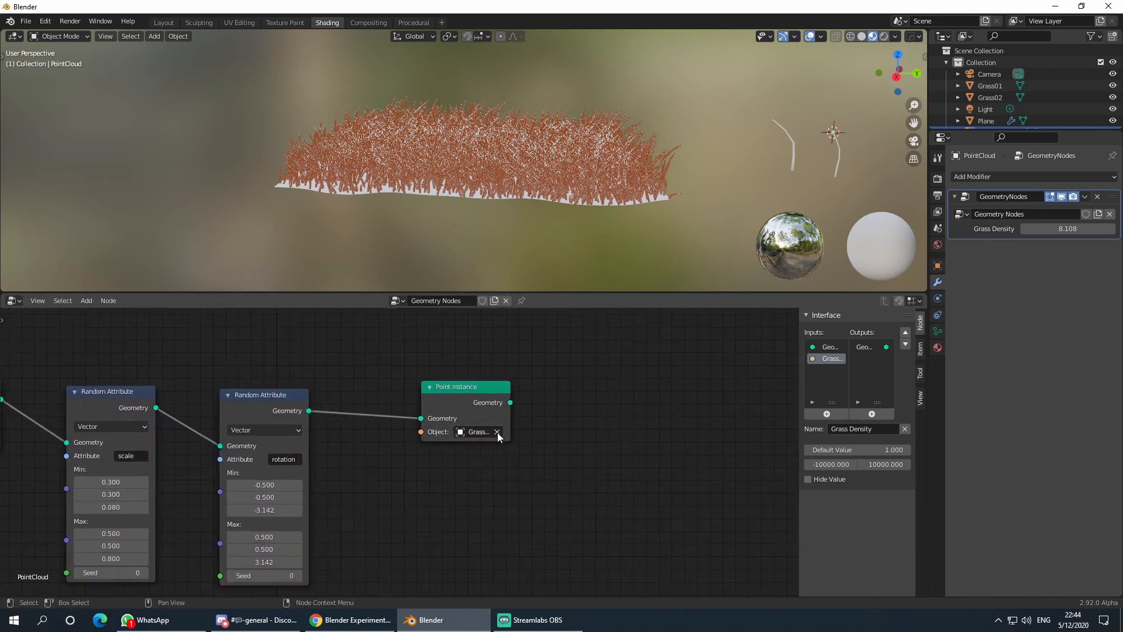
click(497, 433)
click(479, 431)
click(484, 474)
scroll(554, 420, down, 2)
scroll(555, 426, down, 3)
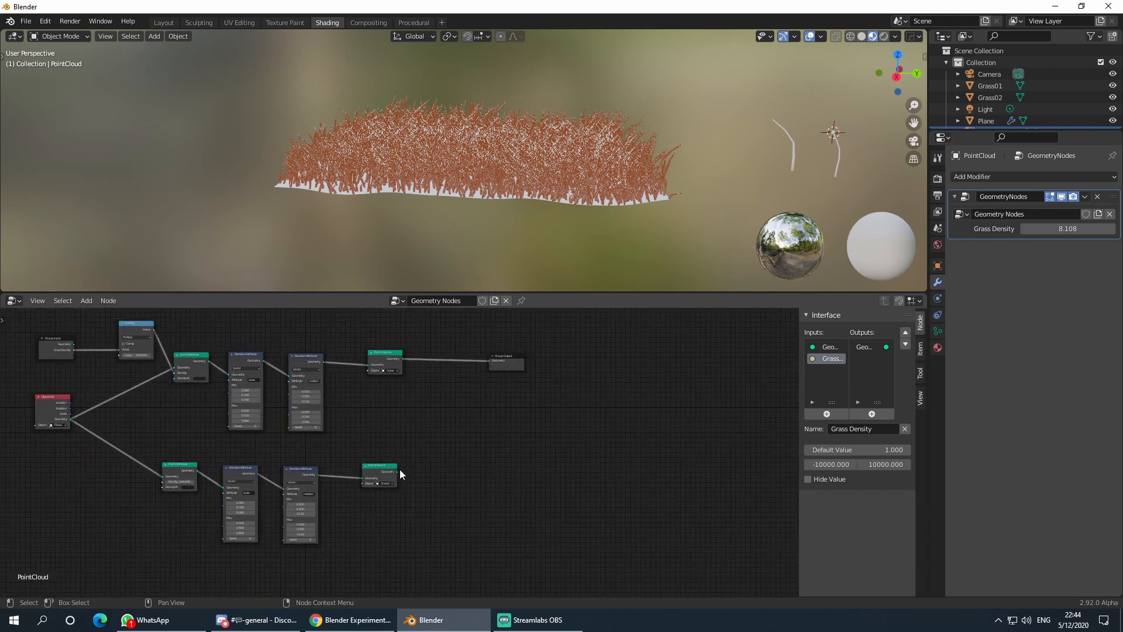
drag(398, 471, 488, 370)
scroll(409, 383, up, 8)
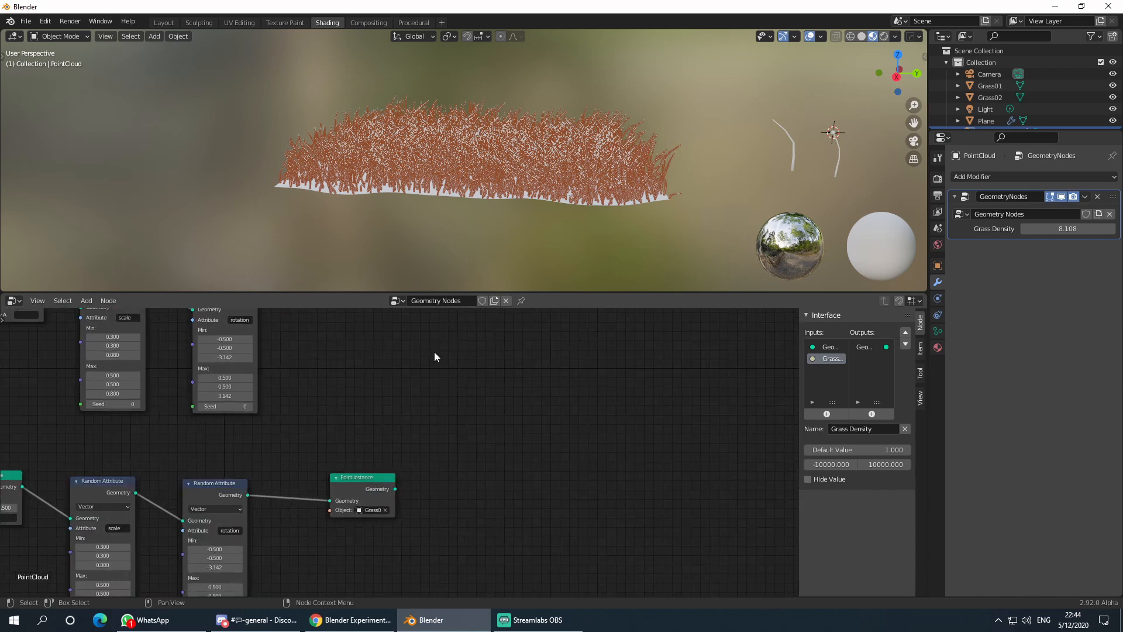
- Add a Join Geometry node through the node search
middle_drag(434, 355, 466, 483)
scroll(466, 483, down, 1)
key(shift+a)
click(497, 432)
text(joi)
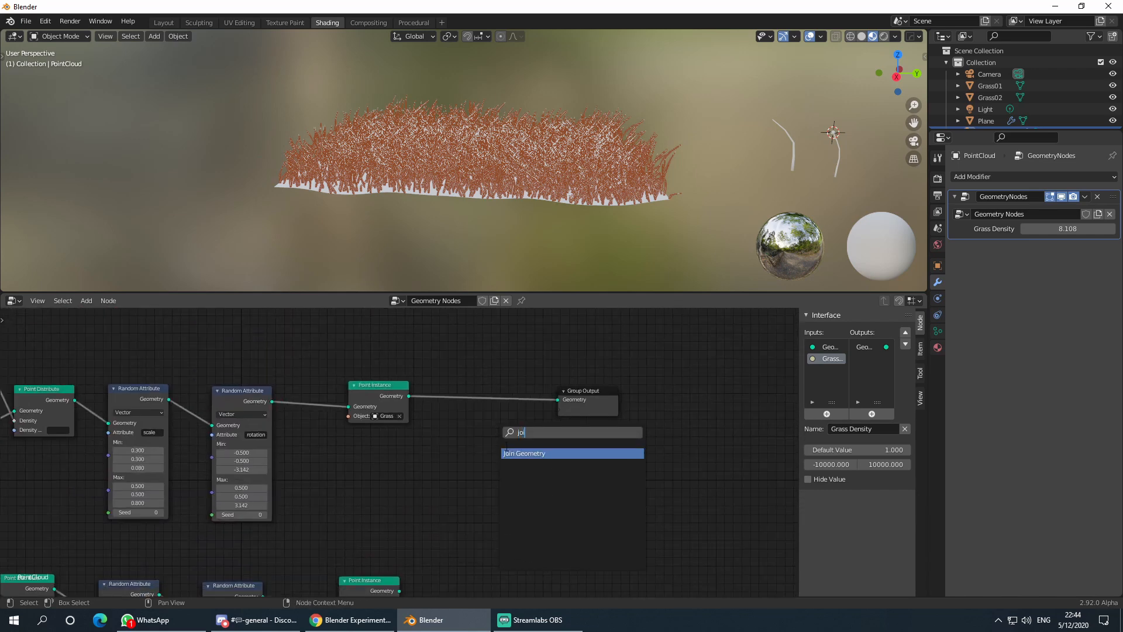
key(Return)
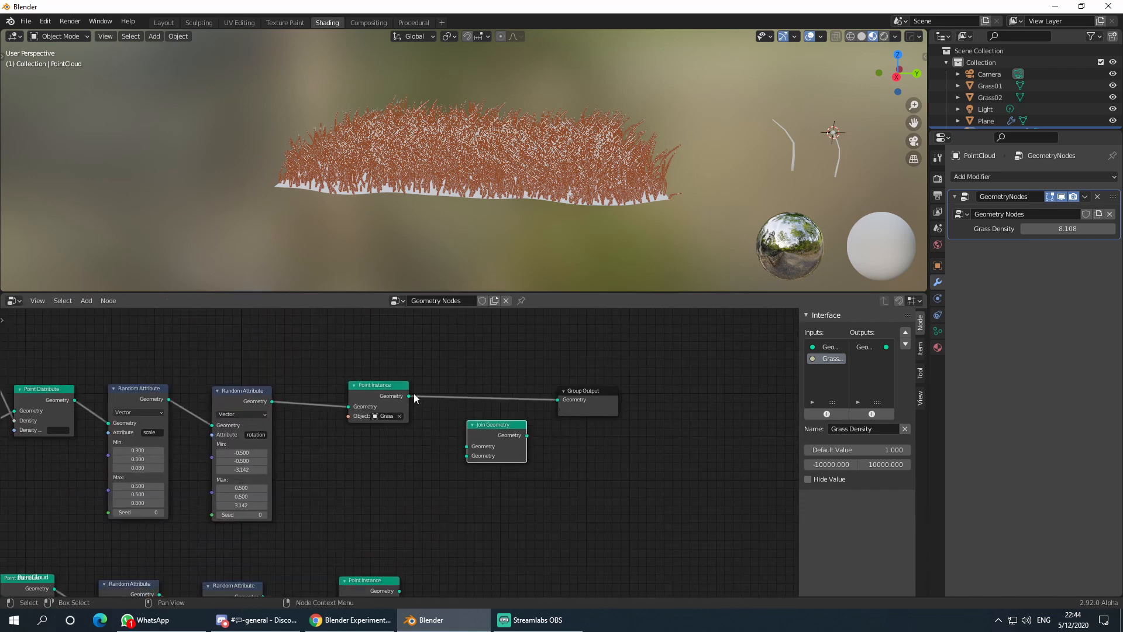
- Join both Point Instance outputs in Join Geometry and route it to Group Output
drag(412, 395, 468, 448)
middle_drag(466, 500, 461, 419)
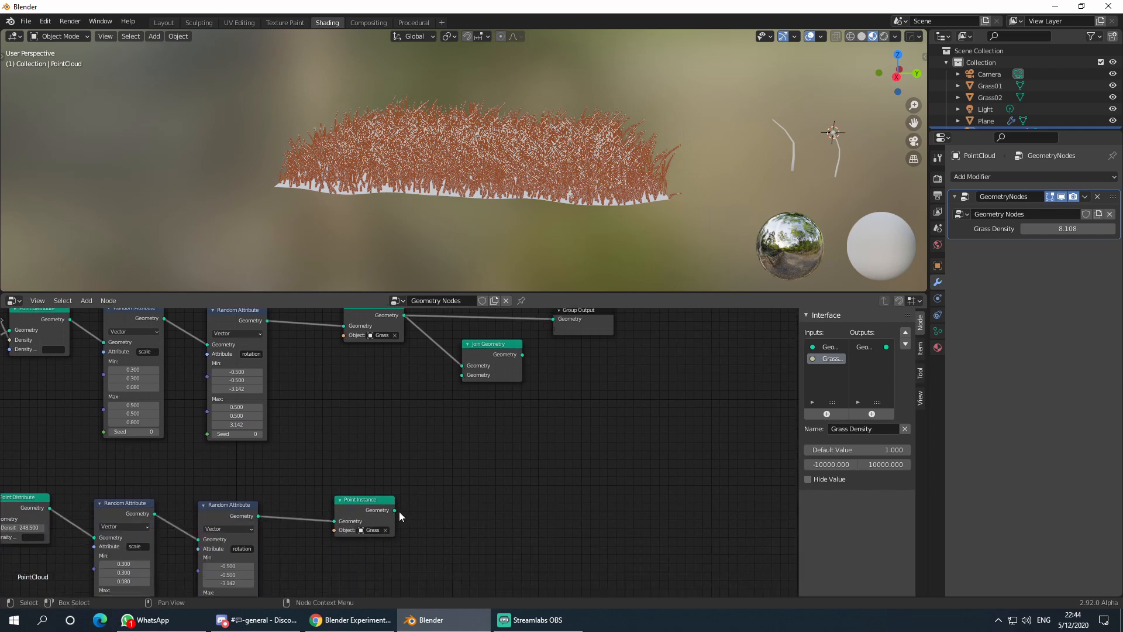
drag(398, 511, 460, 378)
middle_drag(460, 378, 458, 476)
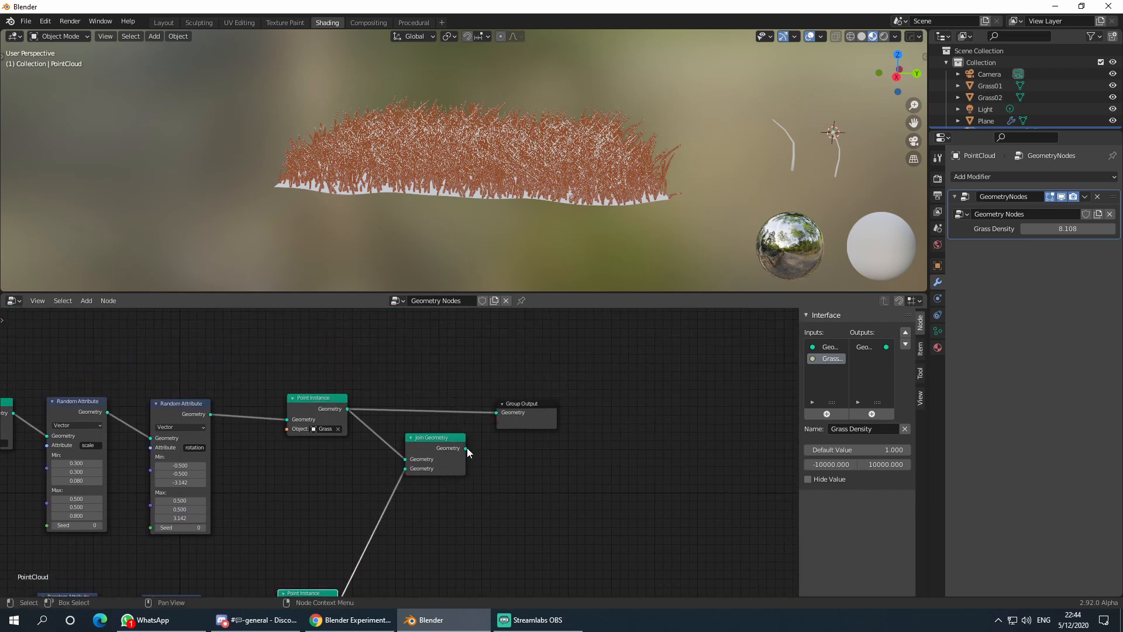
drag(466, 448, 504, 409)
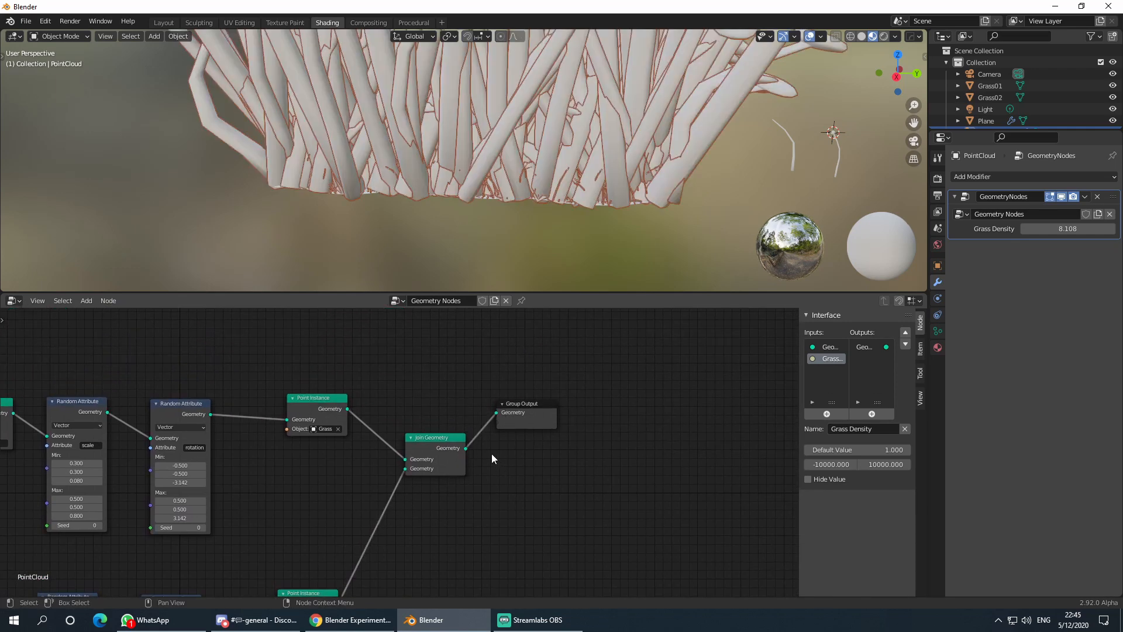
scroll(491, 454, down, 4)
scroll(536, 219, down, 5)
- Apply the transforms of the Grass02 blade
mouse_move(496, 192)
shift+middle_down()
mouse_move(481, 254)
mouse_move(485, 194)
shift+middle_up()
scroll(473, 258, up, 2)
scroll(503, 200, up, 4)
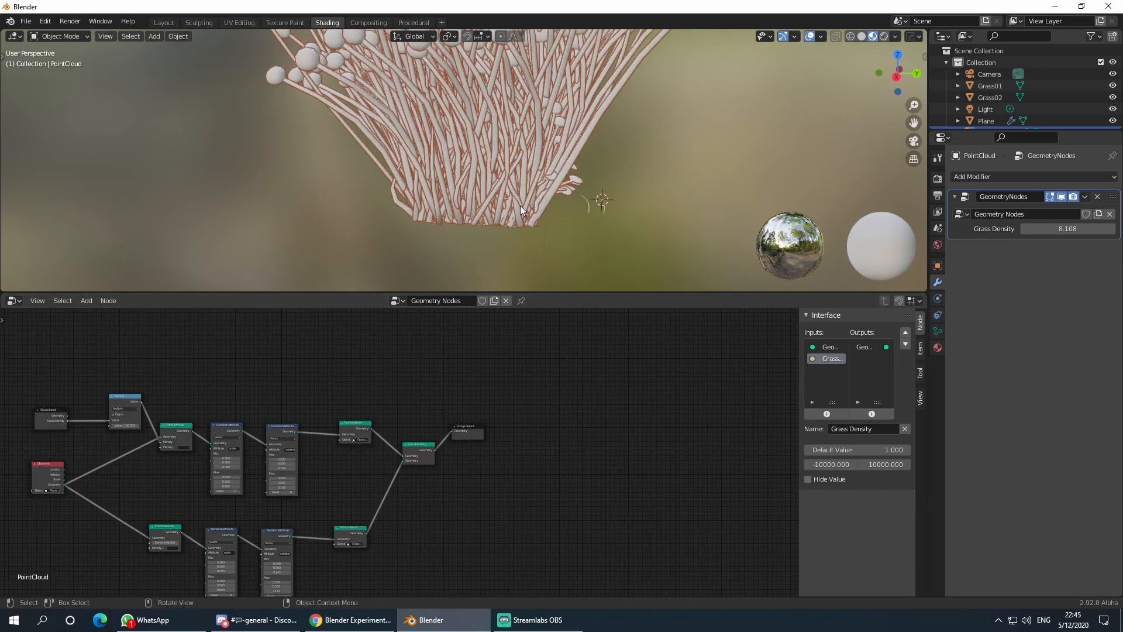
shift+middle_drag(616, 227, 384, 188)
click(430, 198)
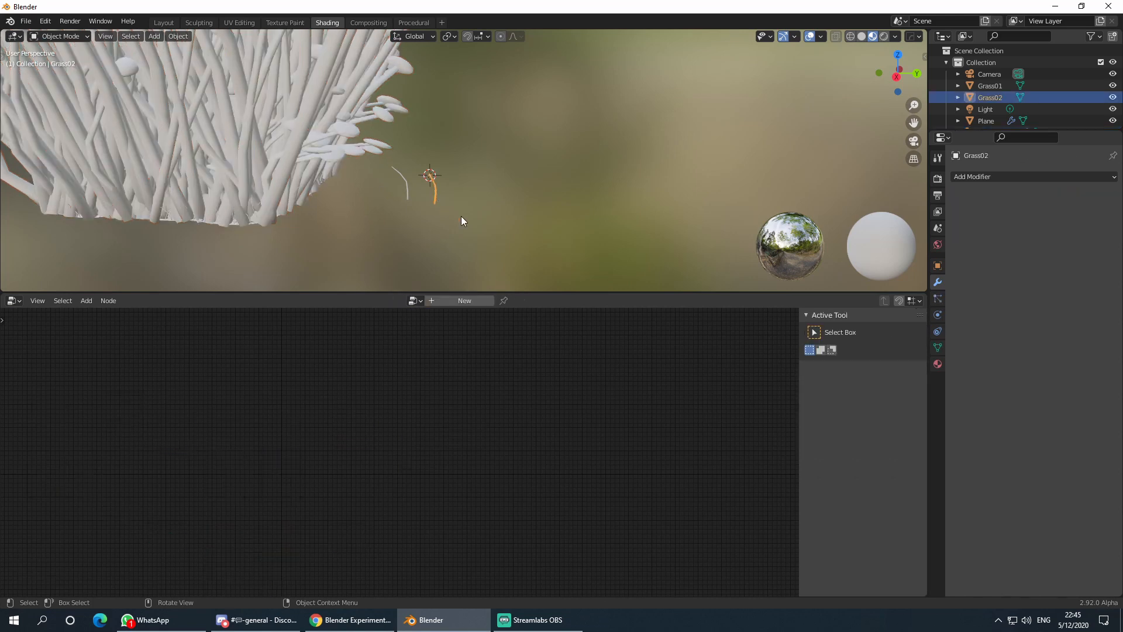
key(ctrl)
key(ctrl+a)
click(424, 234)
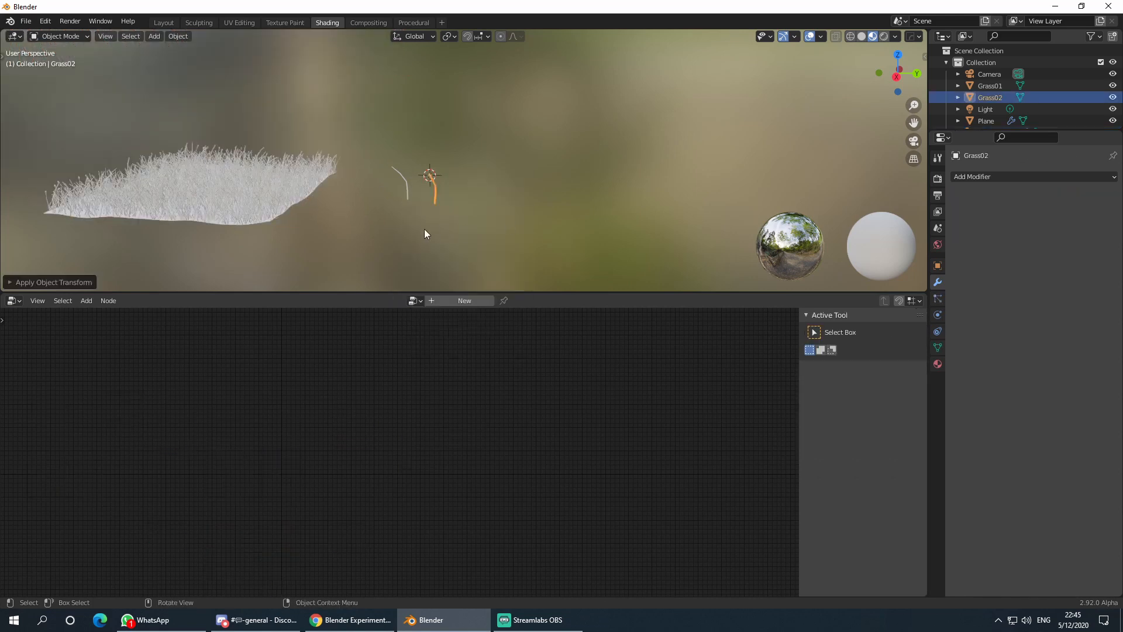
- Orbit around the grass patch to inspect both grass types from above and the side
click(364, 240)
middle_drag(363, 240, 518, 178)
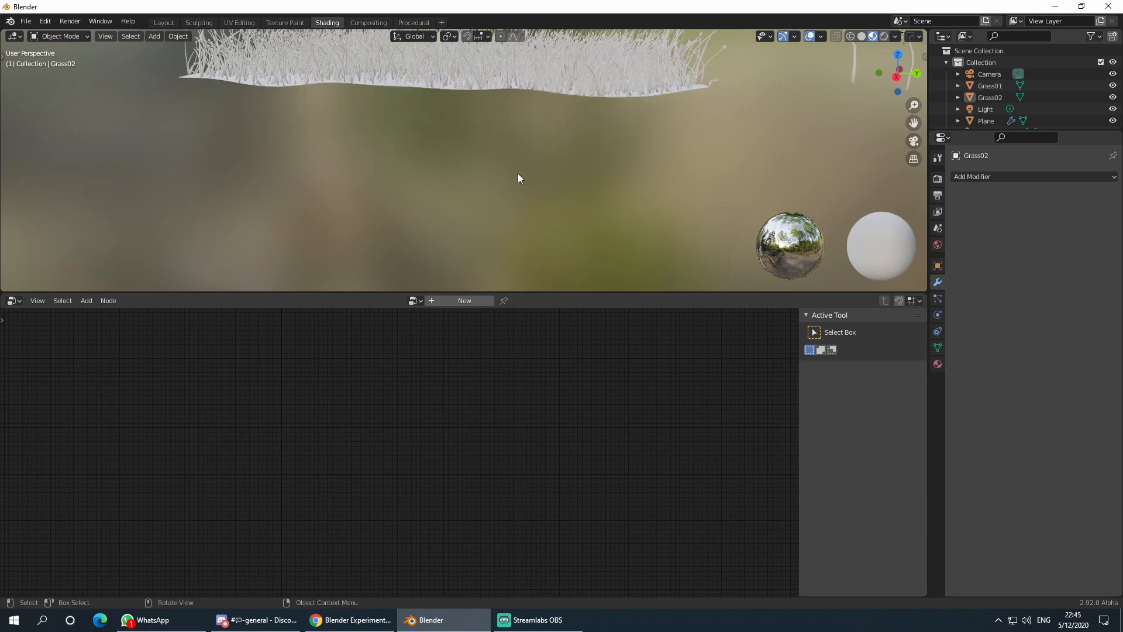
click(500, 94)
middle_drag(500, 93, 510, 185)
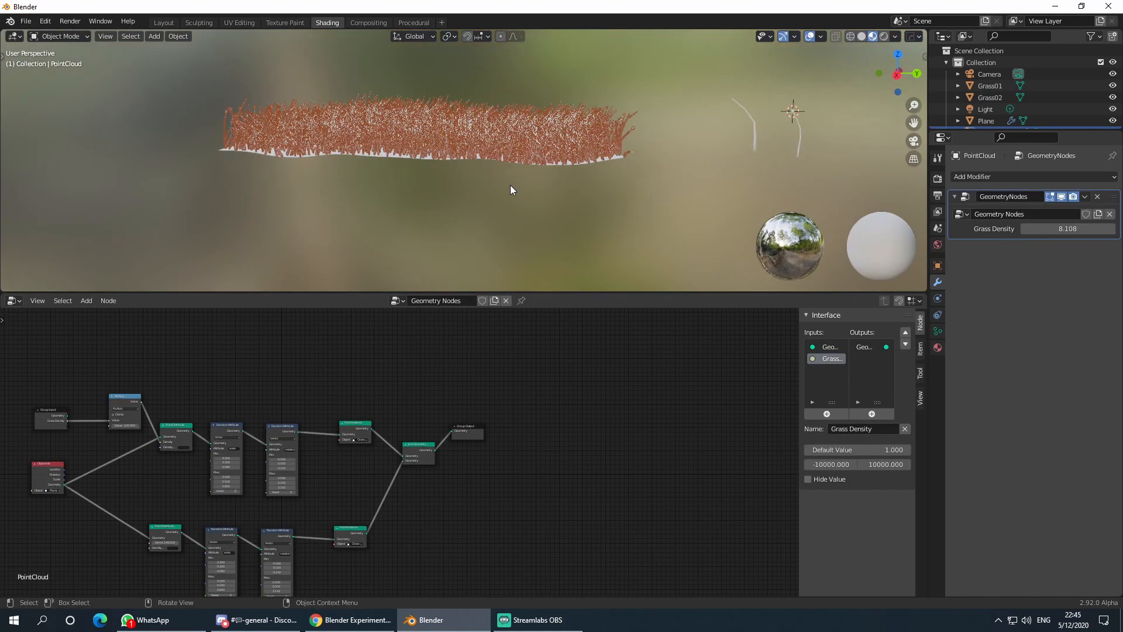
click(568, 208)
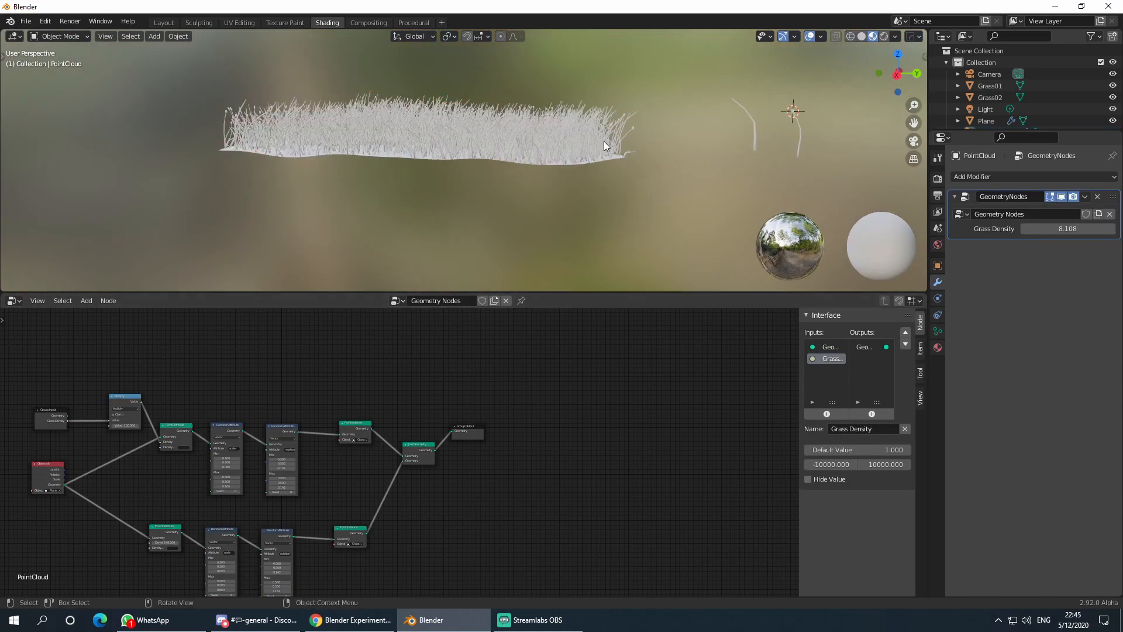
scroll(605, 139, up, 5)
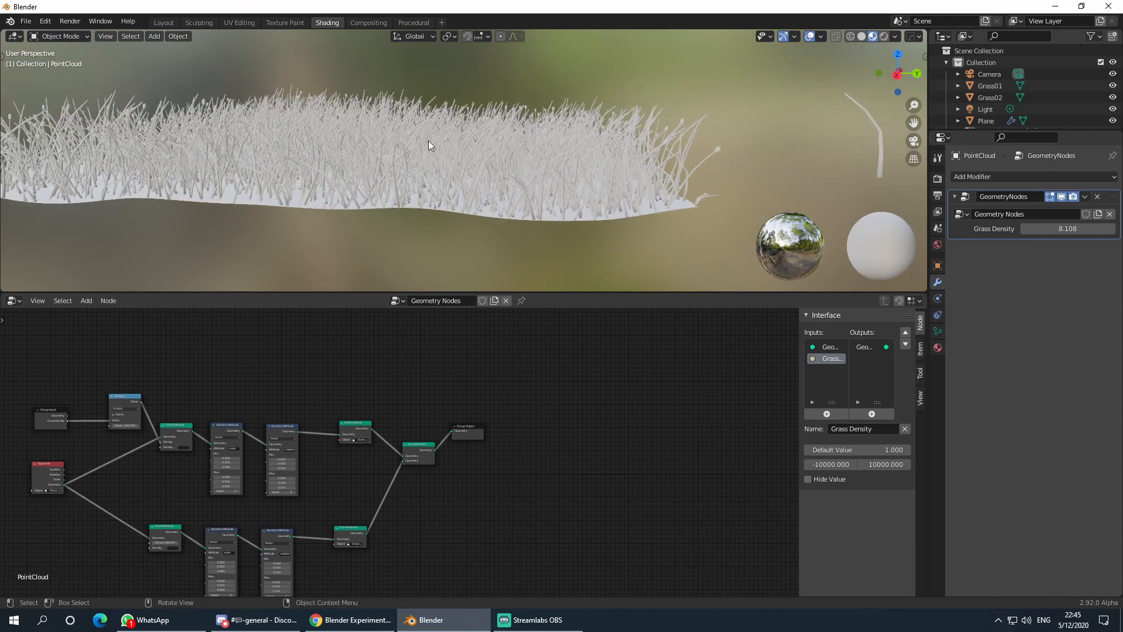
mouse_move(428, 145)
middle_down()
mouse_move(427, 165)
mouse_move(446, 143)
middle_up()
middle_drag(482, 465, 572, 400)
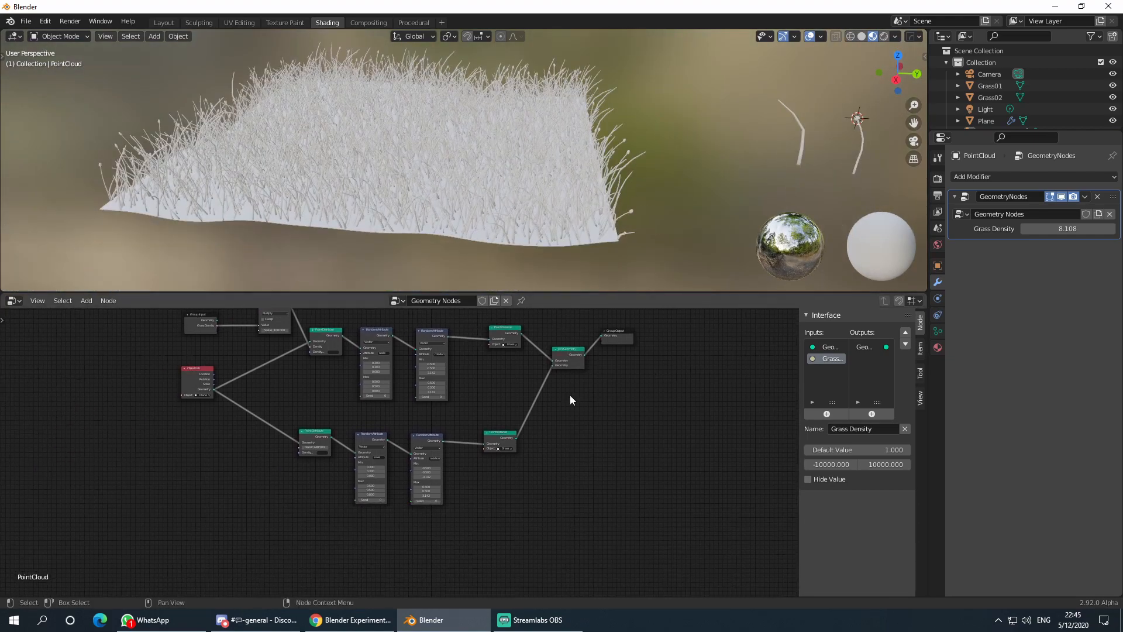
scroll(571, 399, up, 2)
mouse_move(455, 231)
middle_down()
mouse_move(461, 188)
mouse_move(468, 221)
middle_up()
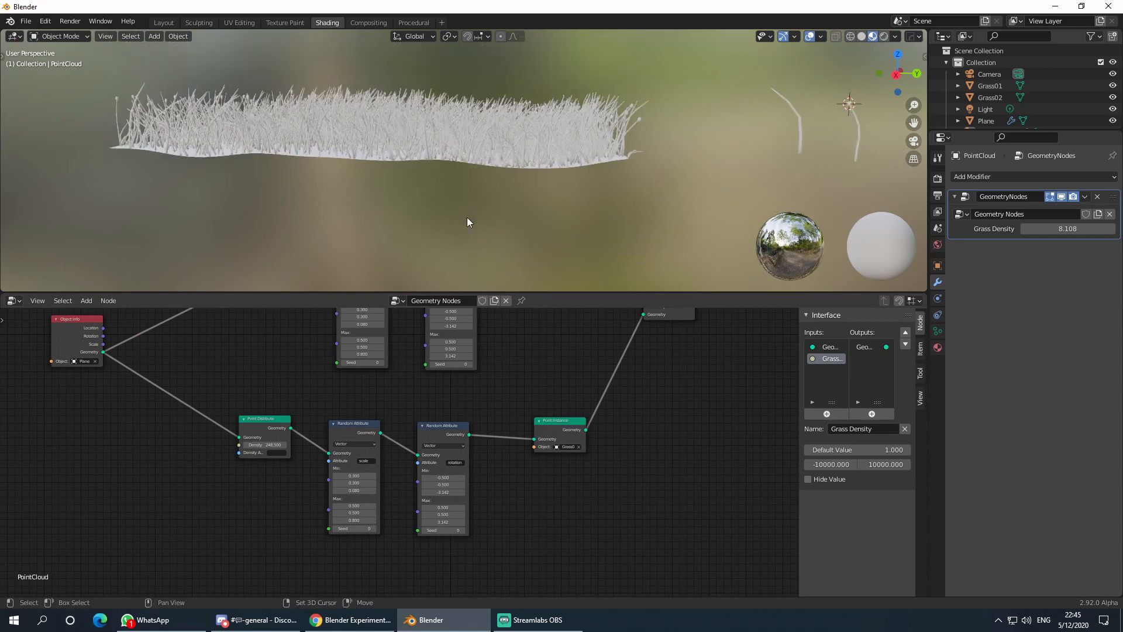
- Widen the Grass02 branch's random Z scale, raising the maximum to 1.410
scroll(416, 494, up, 4)
middle_drag(401, 482, 444, 458)
scroll(399, 468, up, 4)
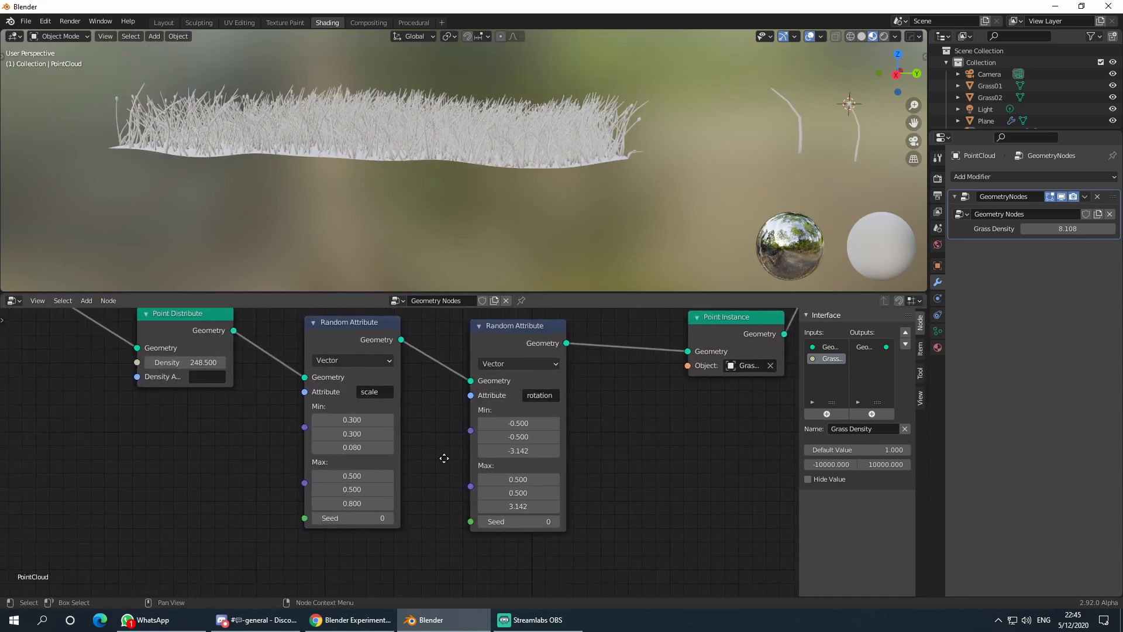
middle_drag(411, 503, 468, 461)
drag(409, 405, 432, 405)
drag(409, 461, 469, 454)
middle_drag(481, 395, 481, 448)
- Zoom out over the node tree, centring on Object Info and the upper Multiply node
scroll(395, 372, down, 3)
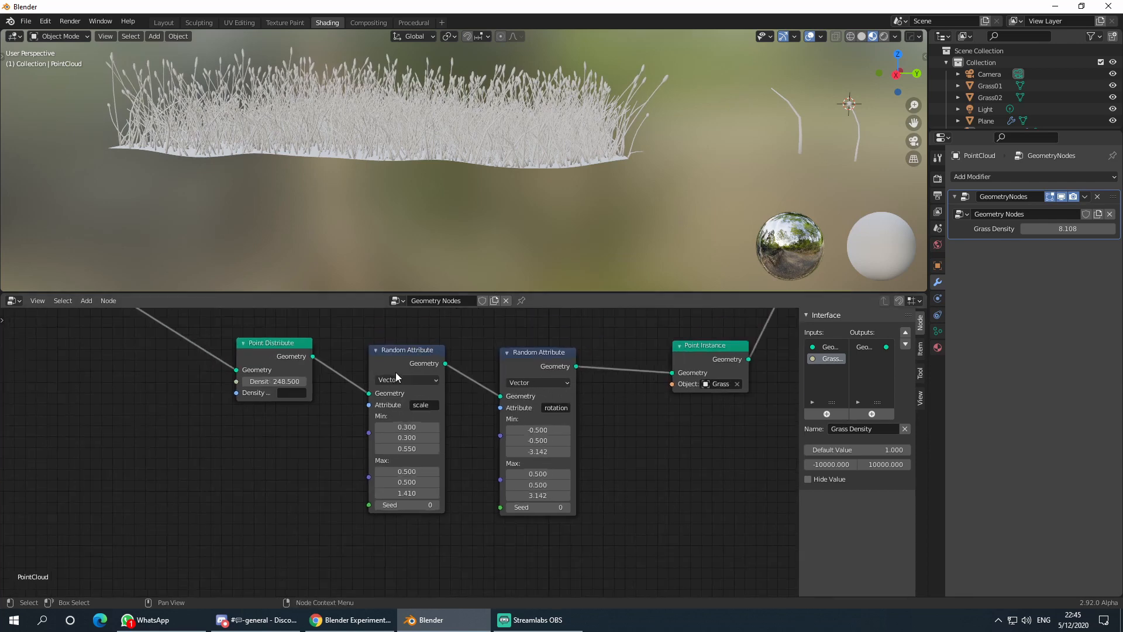
middle_drag(353, 406, 410, 436)
scroll(470, 408, down, 2)
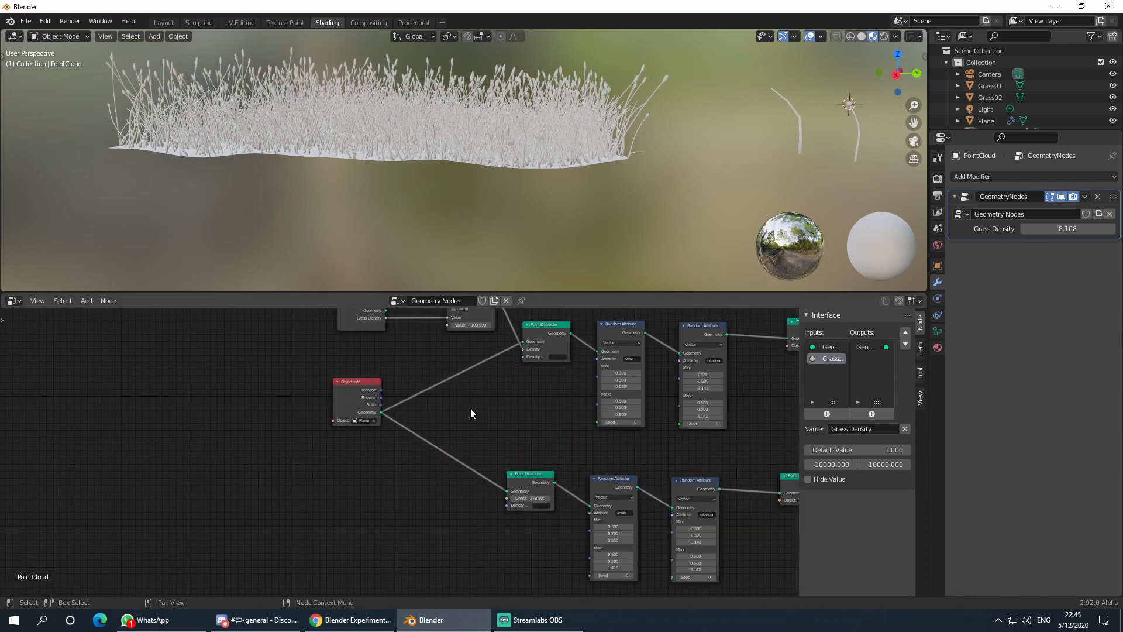
middle_drag(470, 408, 434, 458)
drag(317, 419, 316, 424)
scroll(456, 517, up, 3)
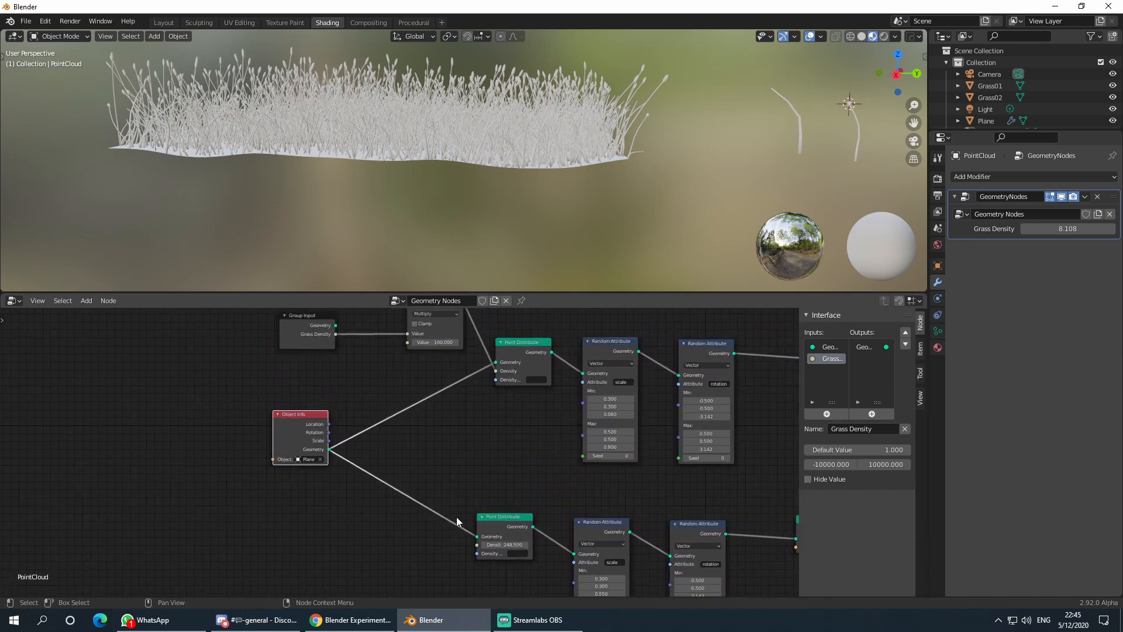
middle_drag(452, 492, 444, 479)
scroll(444, 479, down, 3)
middle_drag(413, 334, 420, 378)
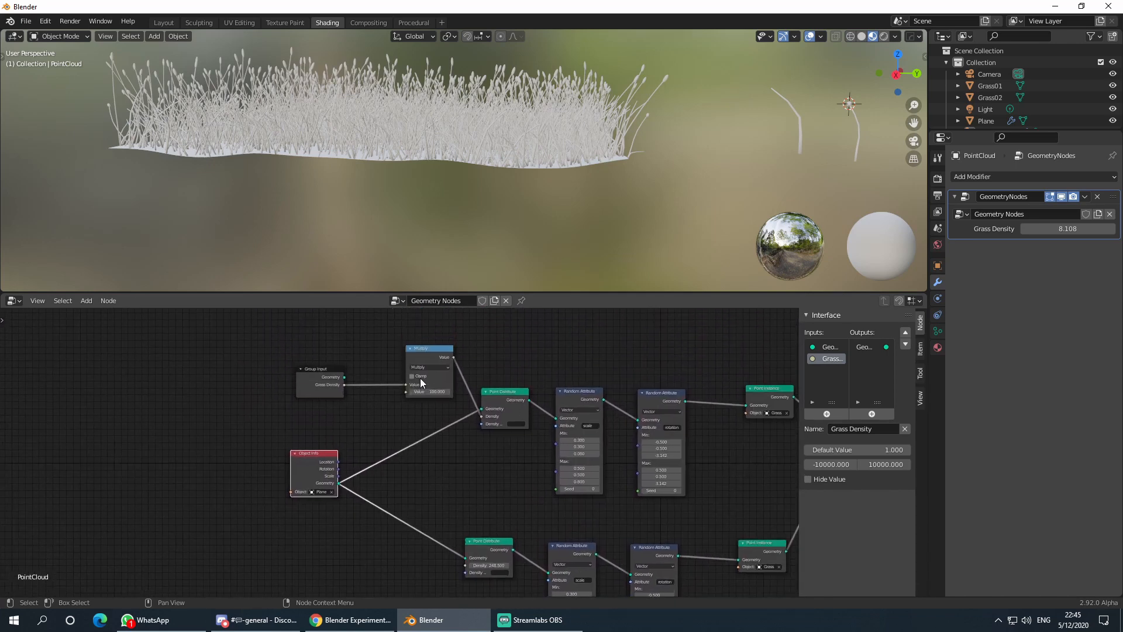
- Duplicate the Multiply node and connect the copy to the second Point Distribute's Density
click(416, 359)
key(shift+d)
click(419, 468)
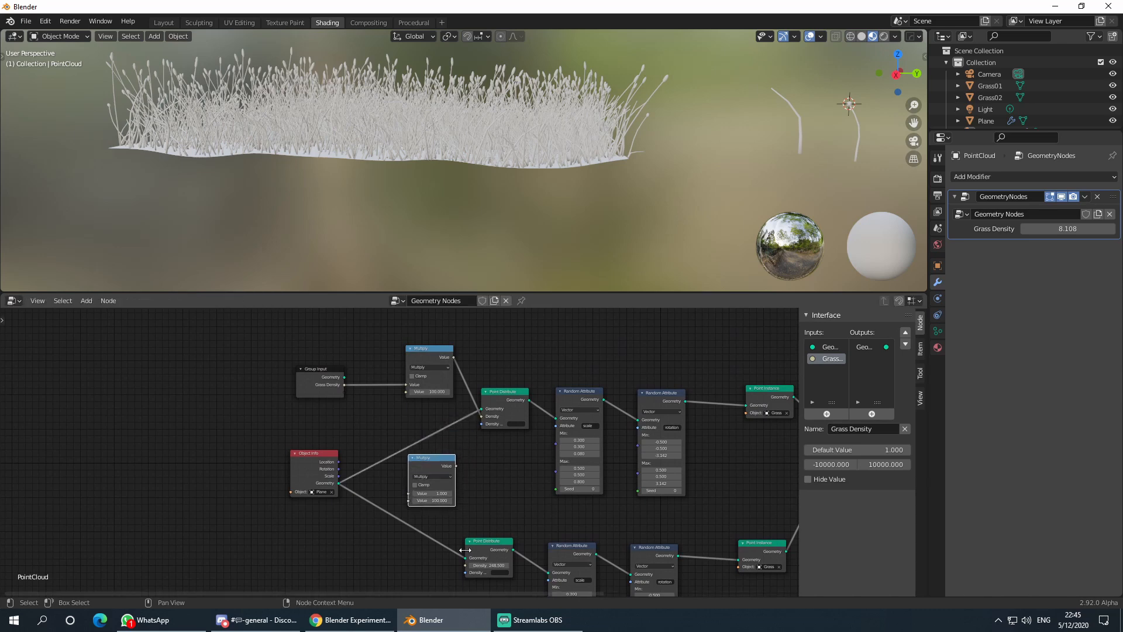
middle_drag(458, 552, 471, 509)
scroll(472, 508, up, 3)
drag(483, 523, 472, 399)
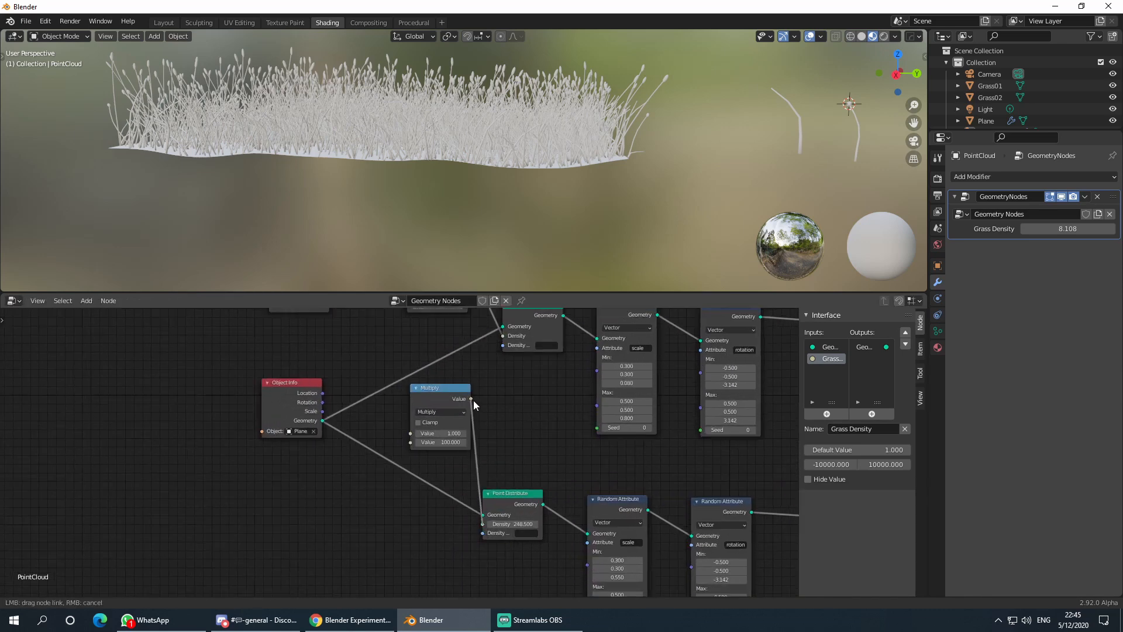
middle_drag(375, 420, 424, 510)
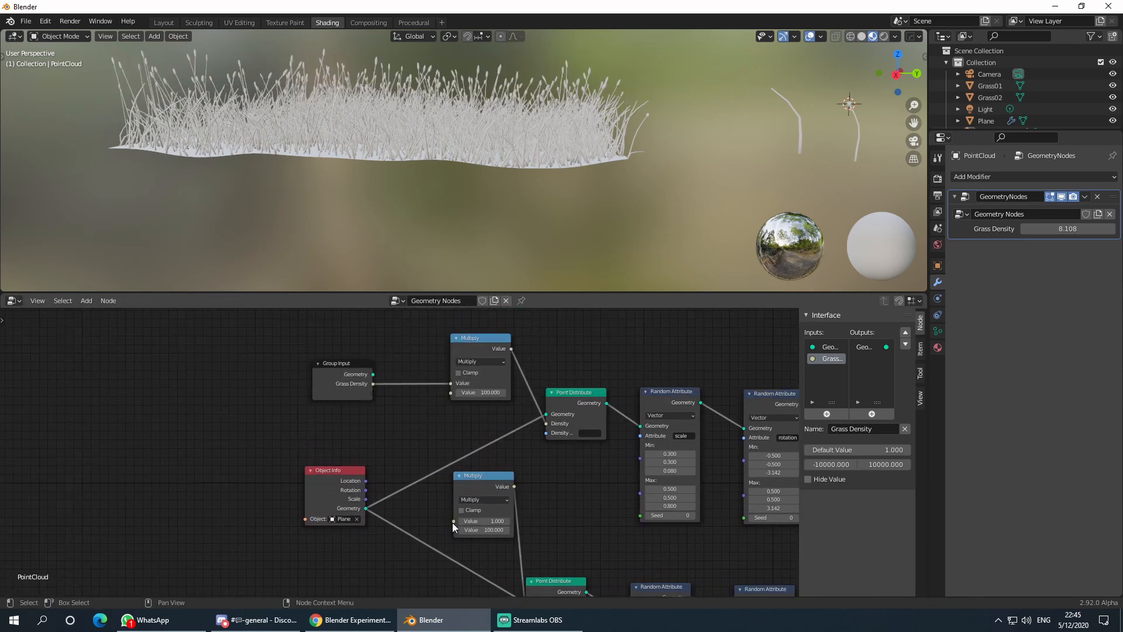
- Feed a new Group Input socket into the copy and name it 'Flower Density'
drag(454, 520, 373, 392)
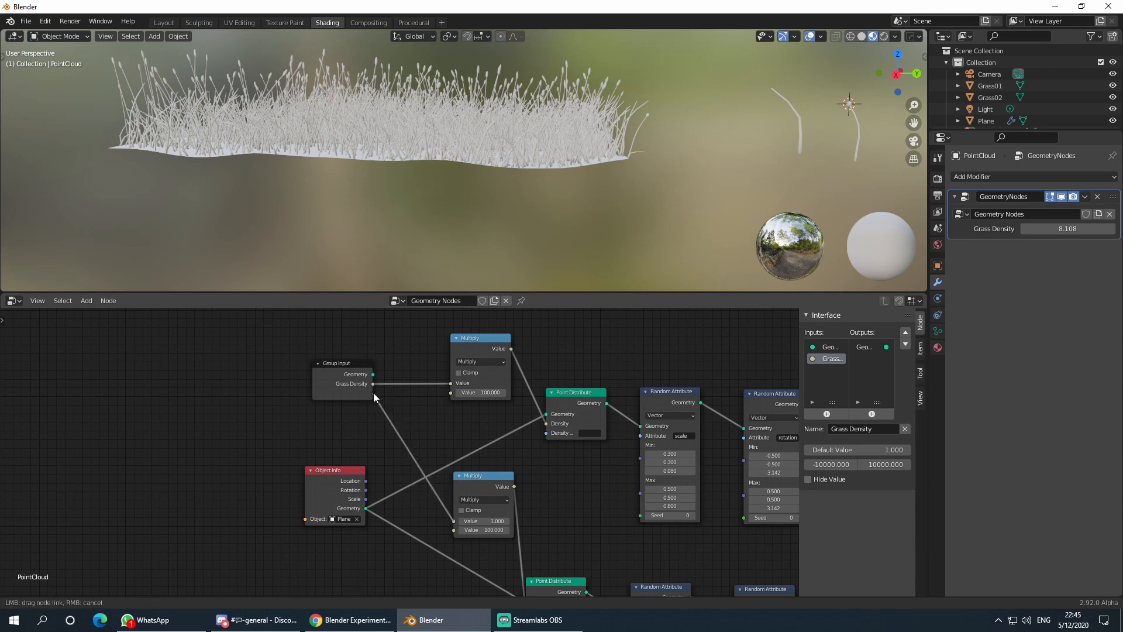
click(334, 392)
click(1067, 243)
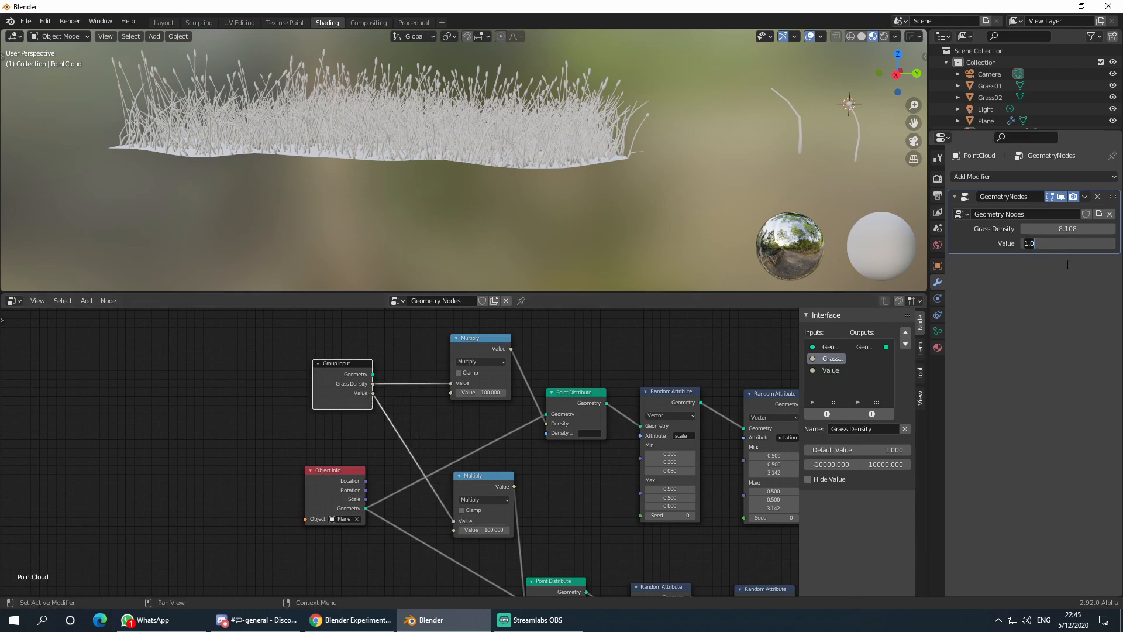
text(F)
click(835, 370)
click(863, 430)
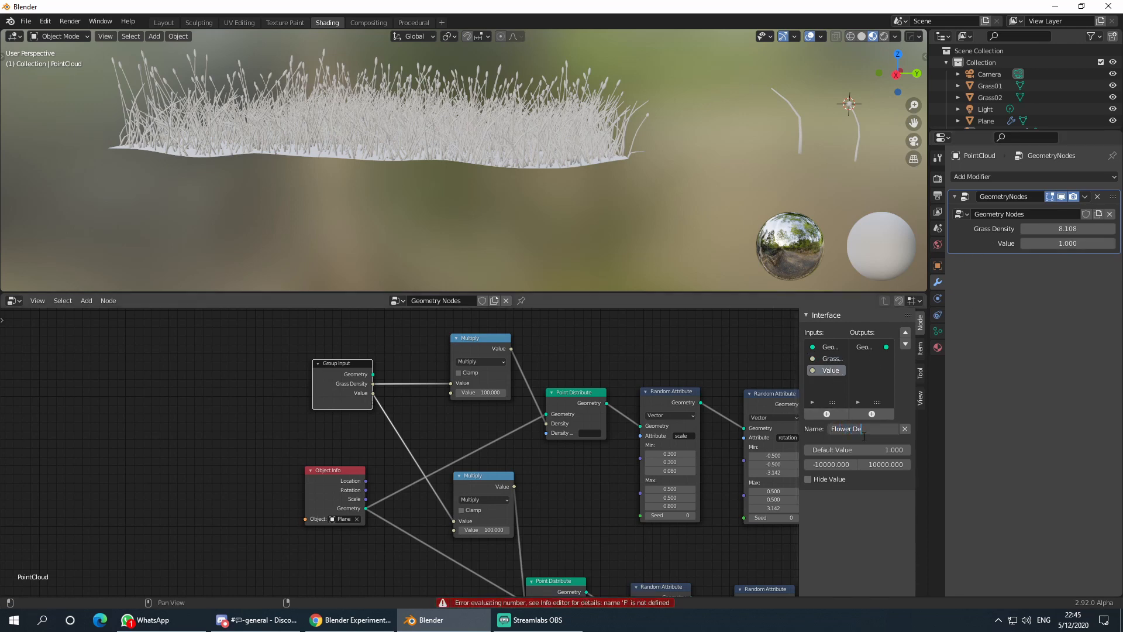
text(Flower Density)
key(Return)
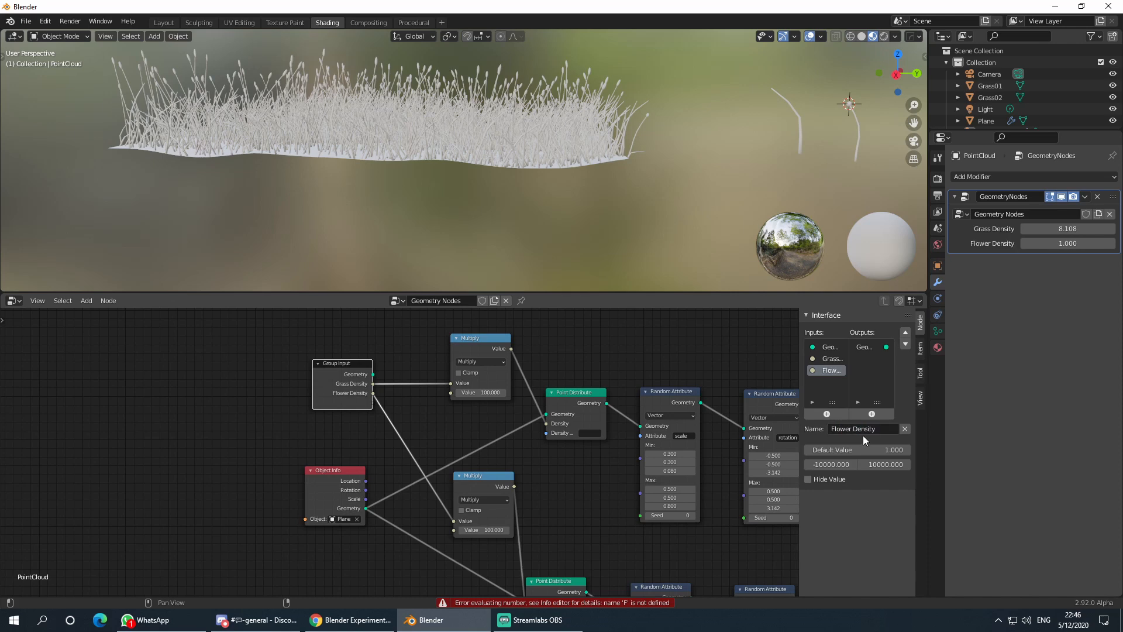
- Drag Flower Density down through about 0.5 to 0.313, orbiting to check the thinner scatter
drag(1058, 243, 948, 244)
middle_drag(706, 188, 602, 193)
drag(1068, 244, 942, 244)
middle_drag(644, 170, 617, 143)
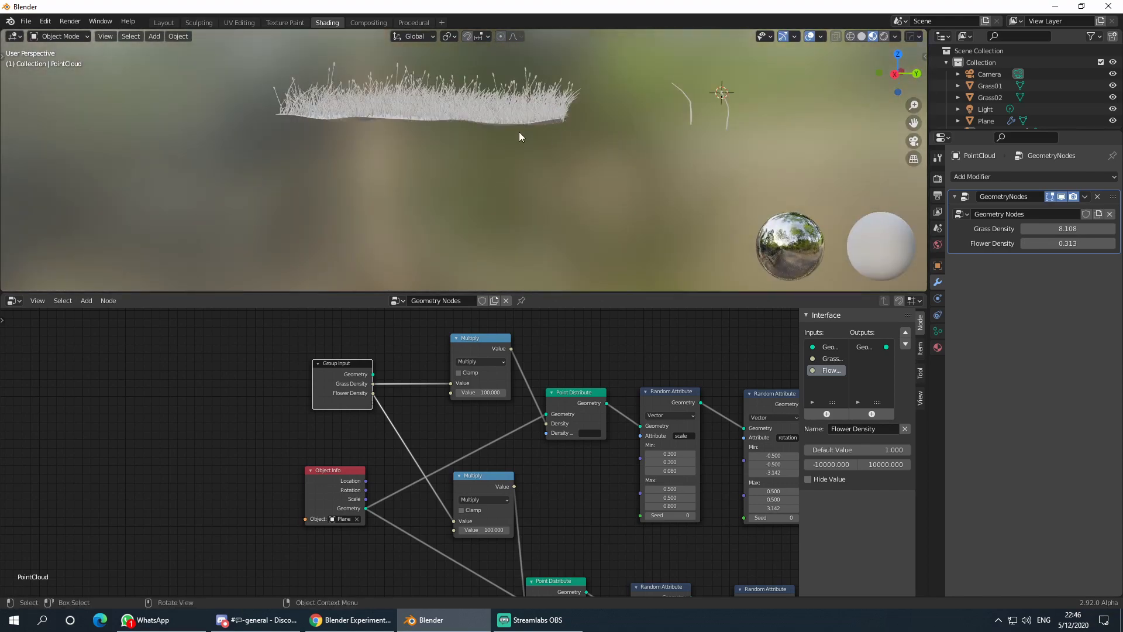
middle_drag(518, 131, 580, 191)
- Delete the ground plane, then undo to restore it
click(505, 164)
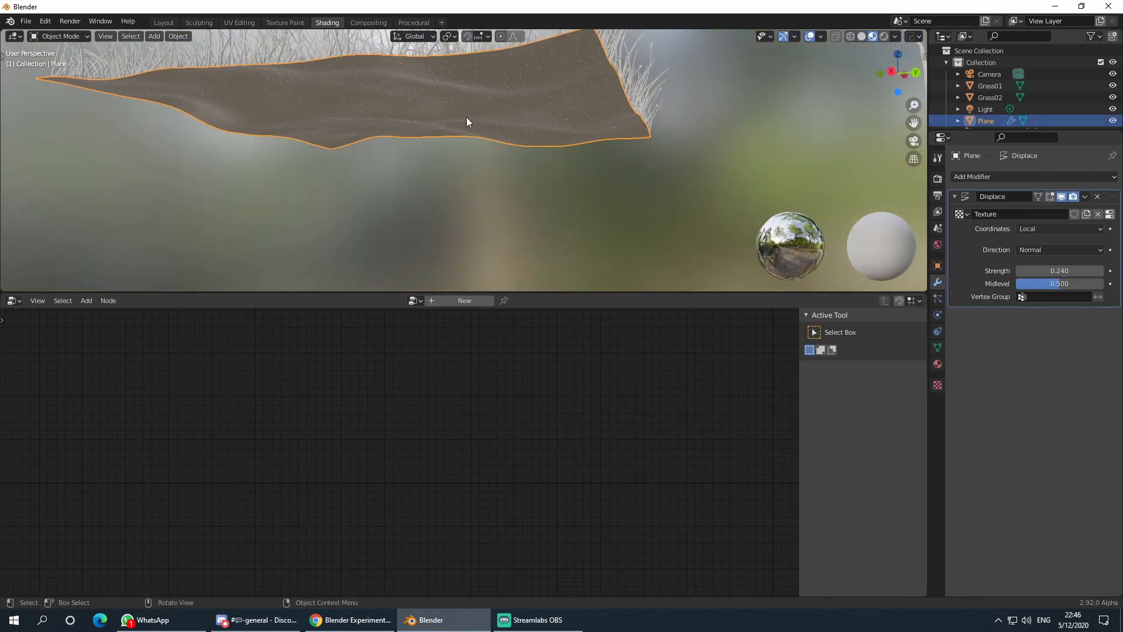
middle_drag(532, 124, 534, 143)
scroll(534, 140, down, 3)
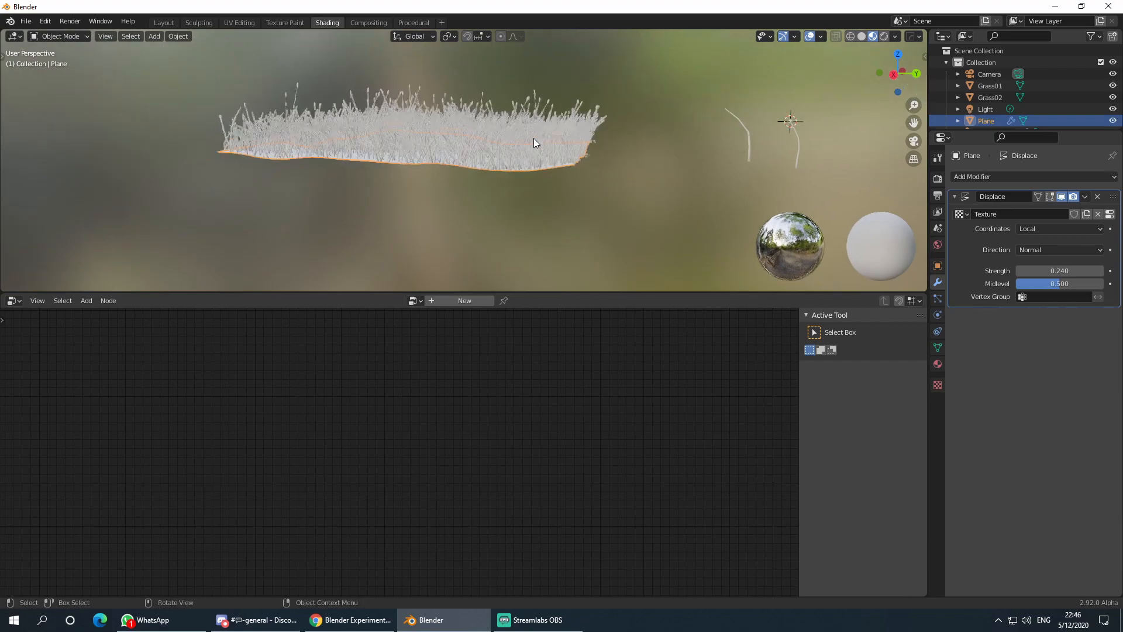
scroll(521, 178, up, 3)
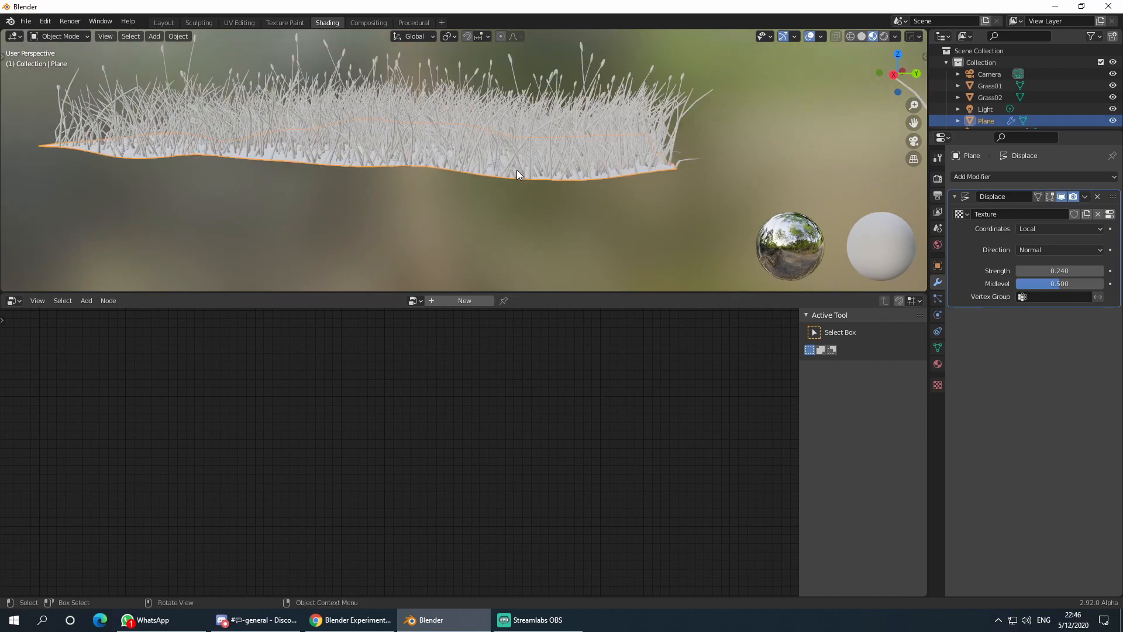
middle_drag(530, 187, 570, 182)
key(Delete)
click(538, 131)
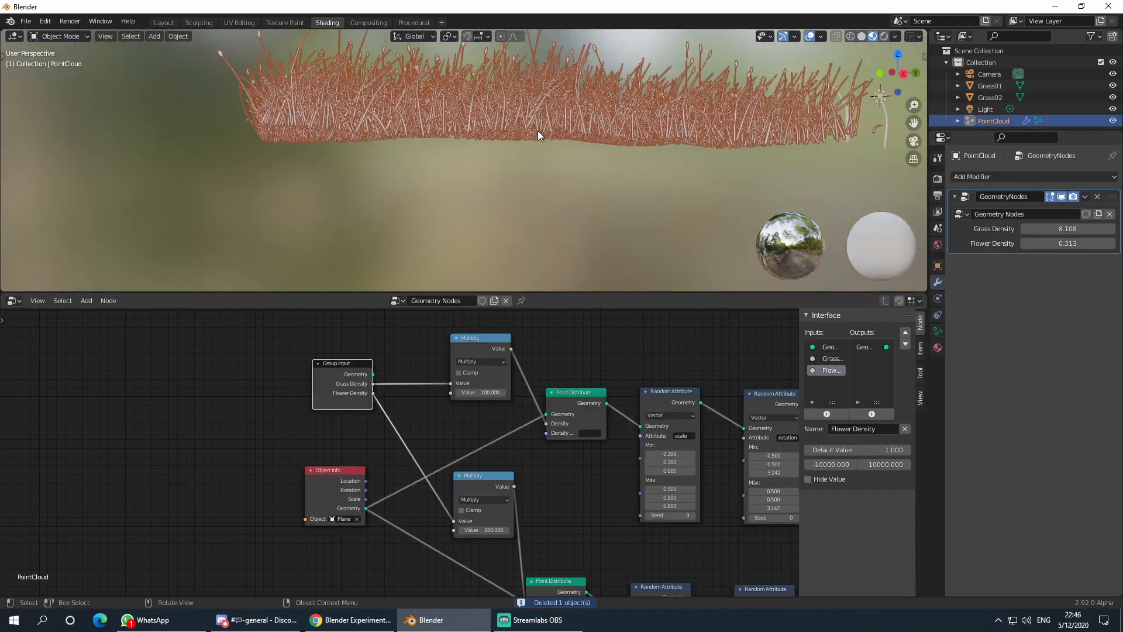
middle_drag(592, 206, 553, 161)
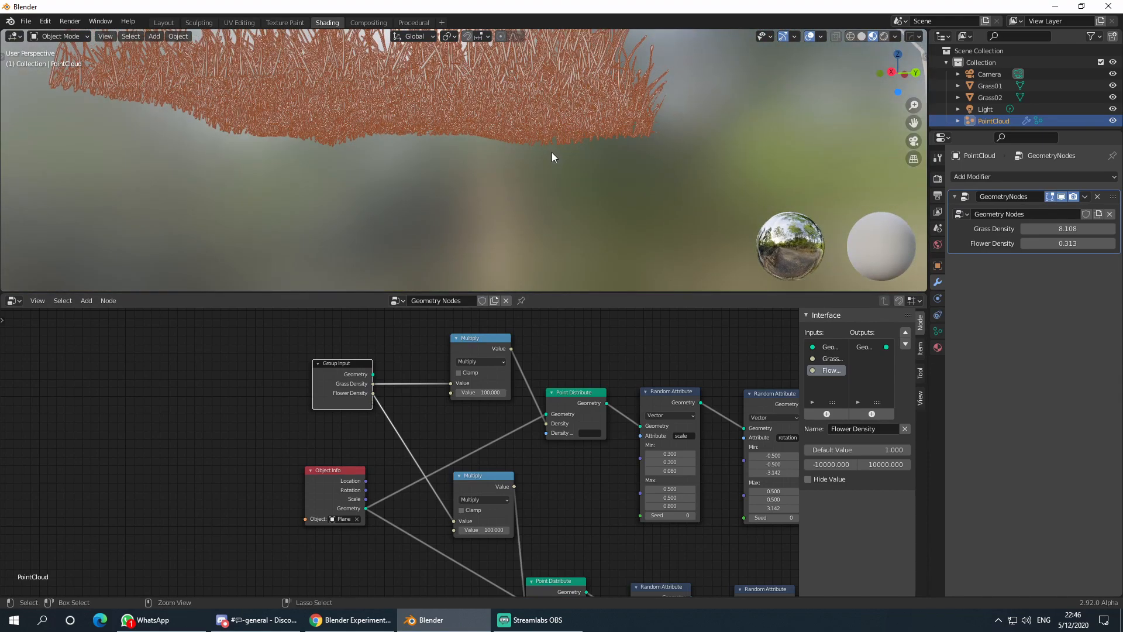
key(ctrl+z)
key(ctrl+z)
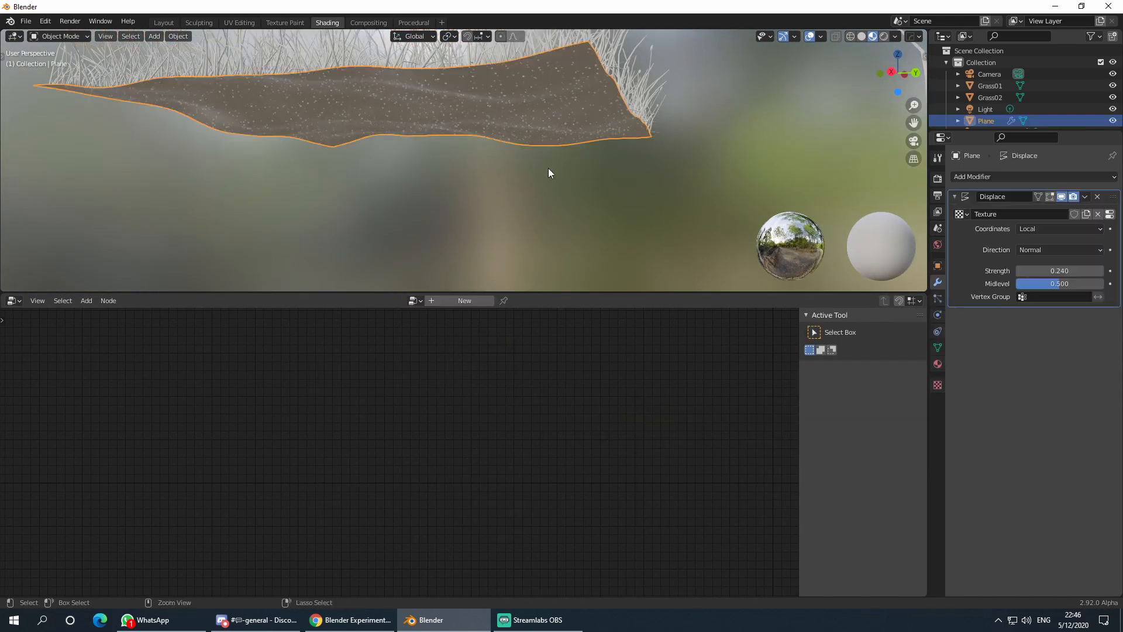
- Select the Grass01 strand beside the grass patch
click(536, 179)
middle_drag(536, 178, 491, 179)
middle_drag(506, 209, 520, 181)
click(519, 181)
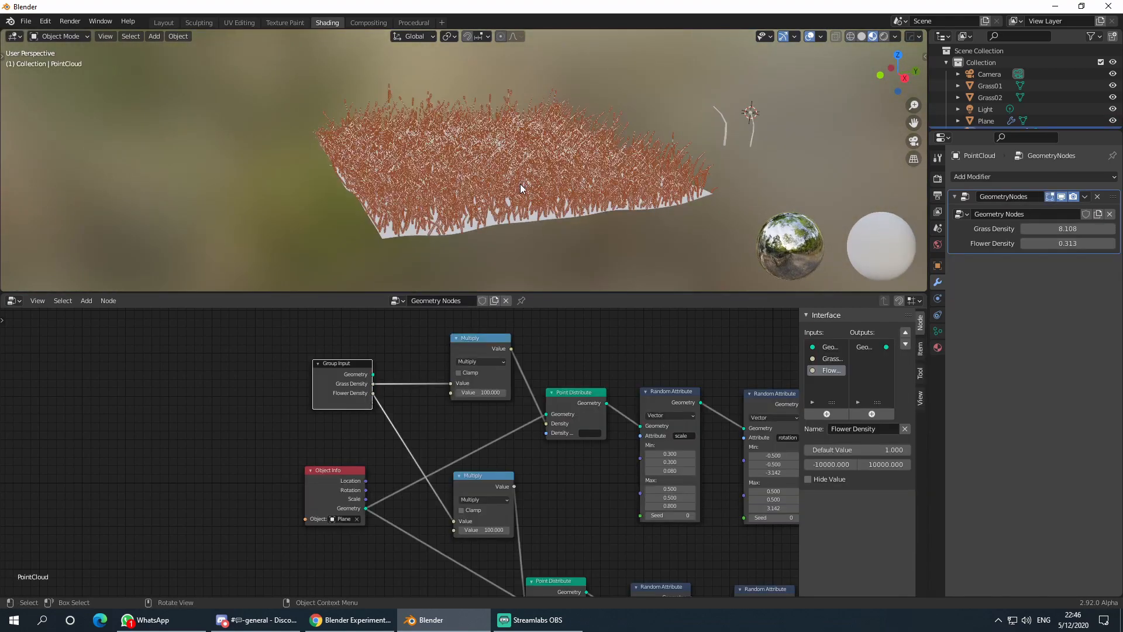
shift+middle_drag(692, 219, 542, 233)
scroll(543, 233, up, 1)
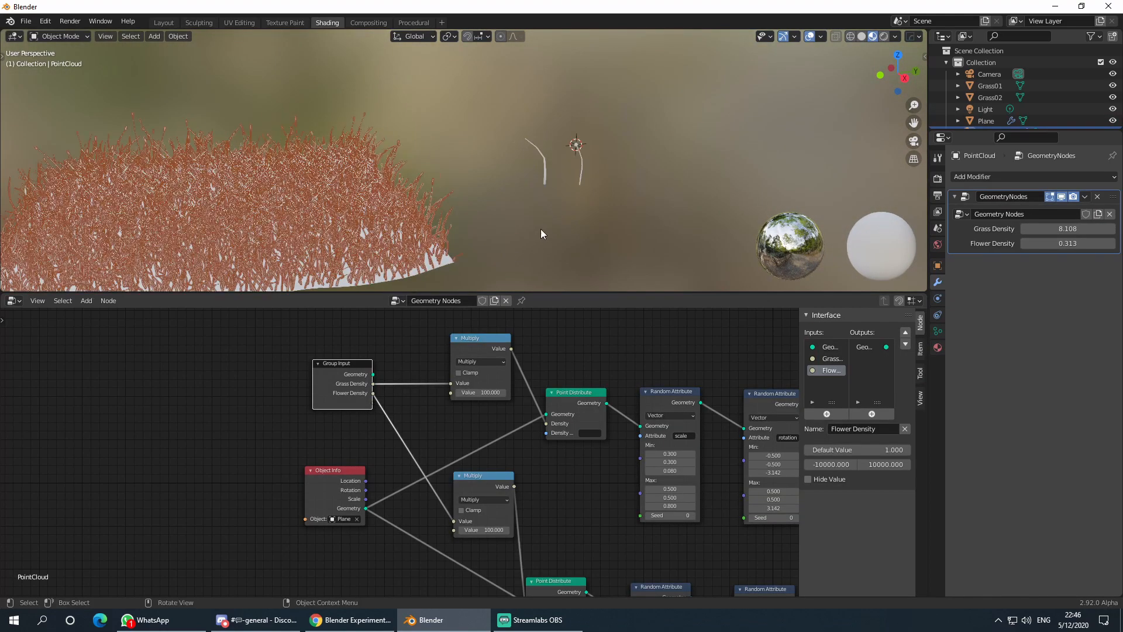
click(544, 165)
middle_drag(553, 176, 463, 188)
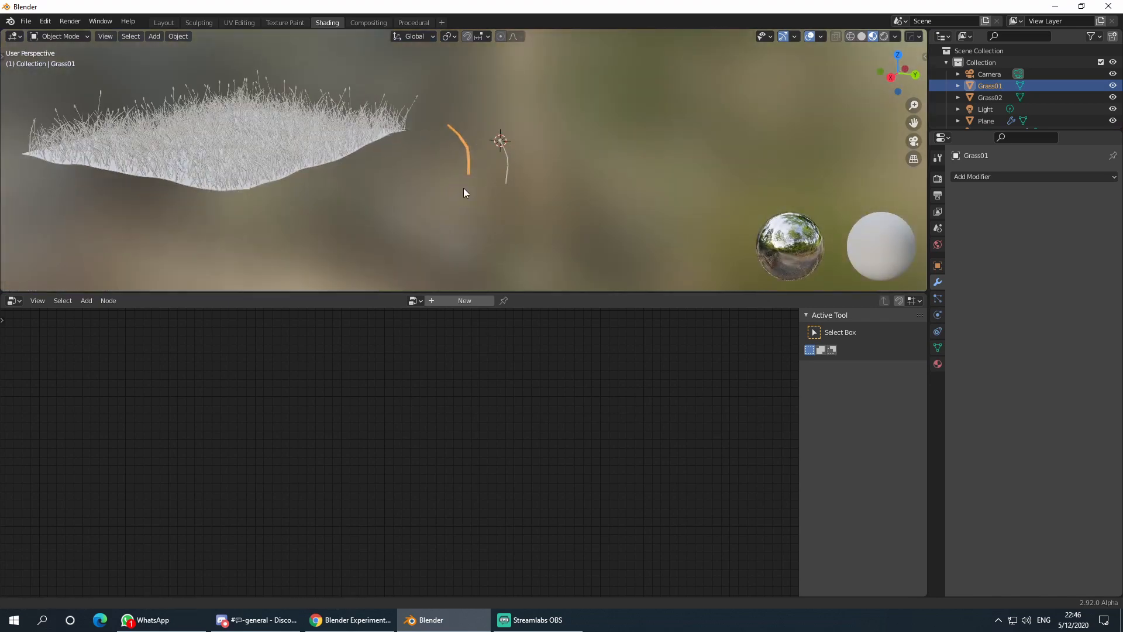
scroll(463, 158, up, 2)
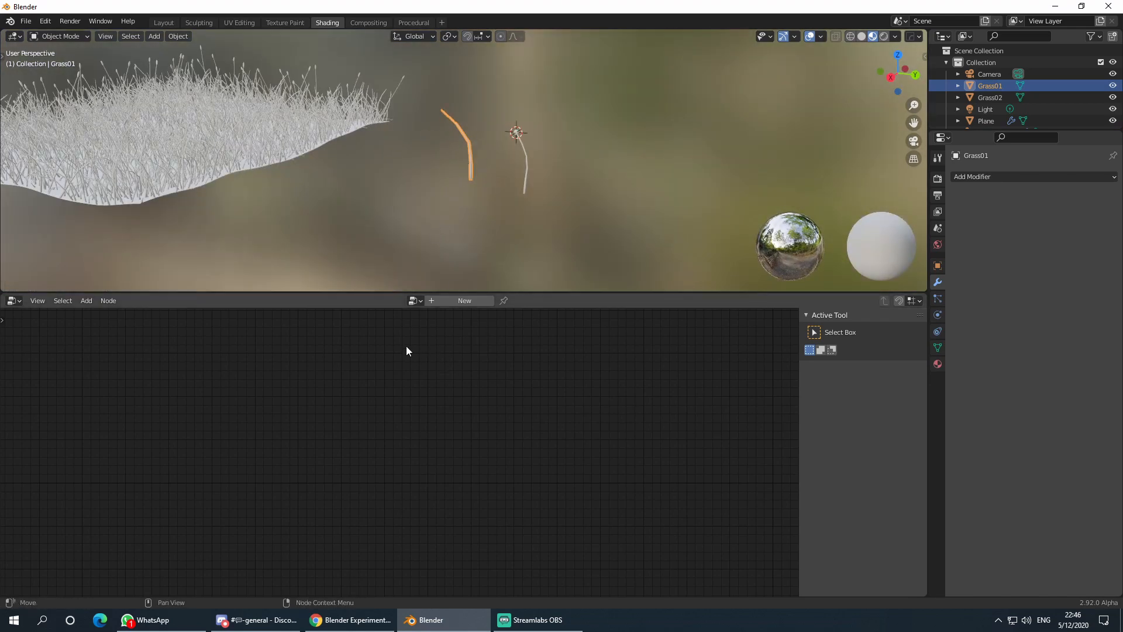
click(18, 300)
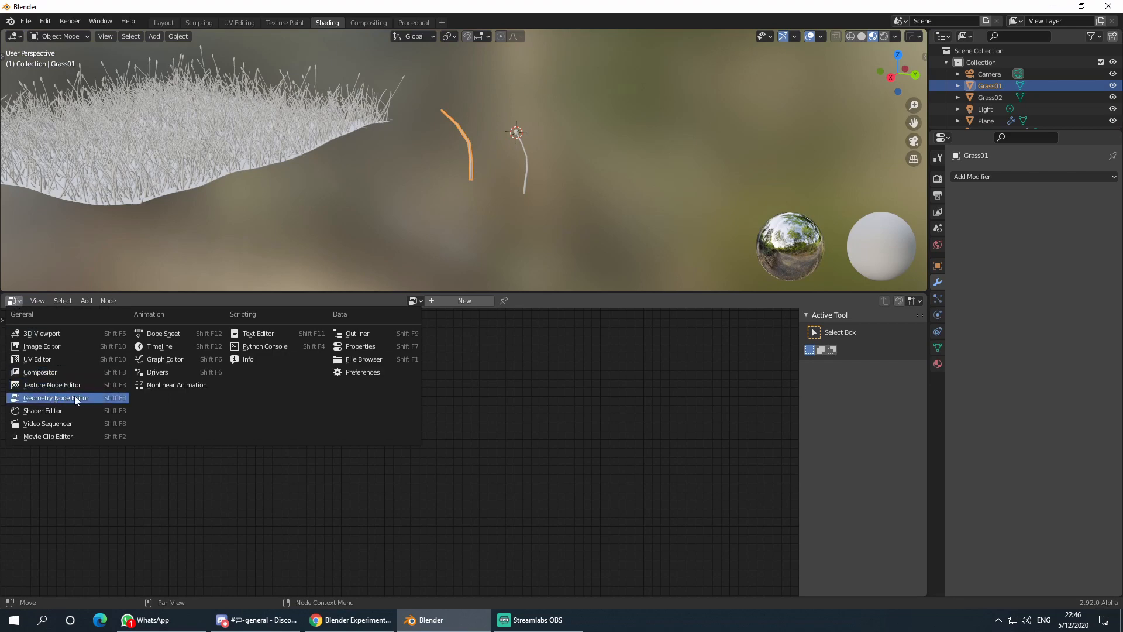
click(38, 411)
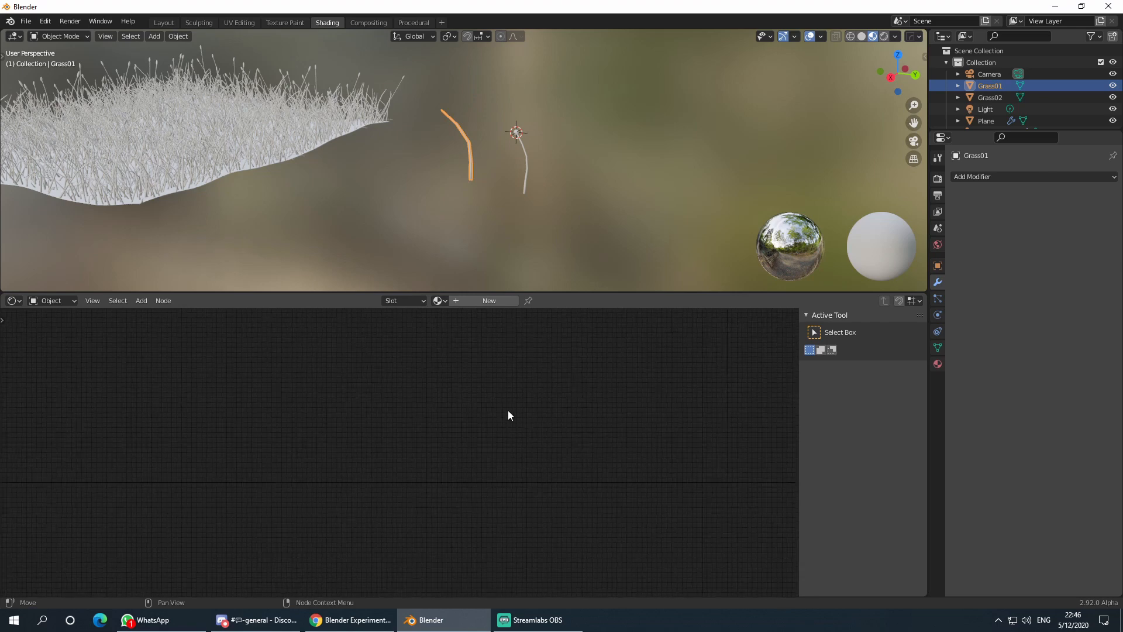
middle_drag(449, 204, 471, 215)
key(shift+a)
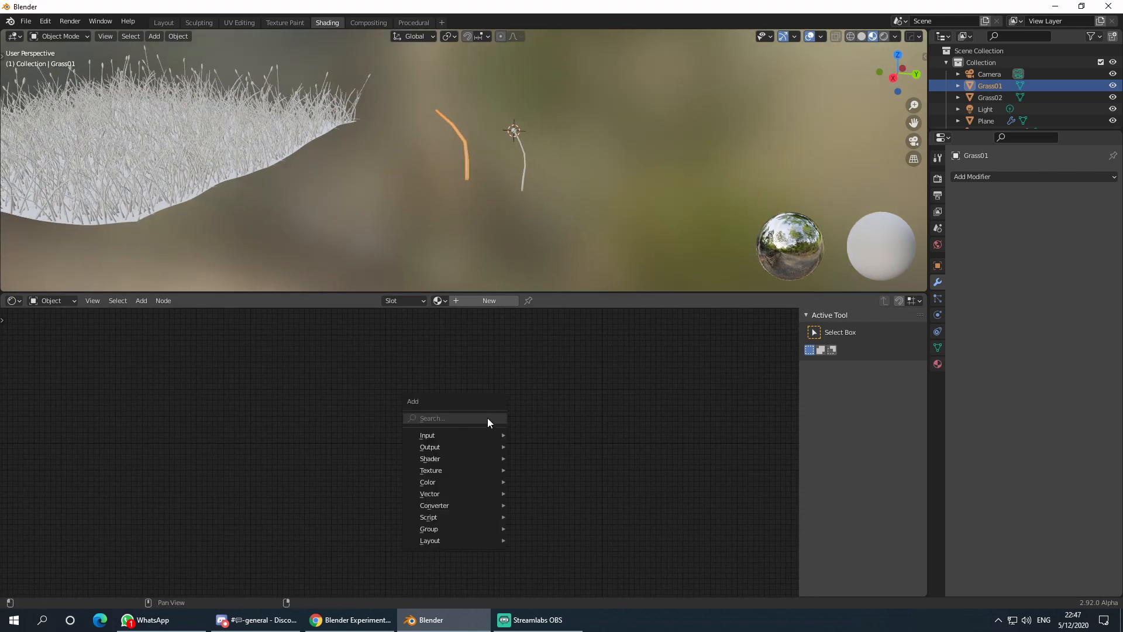
click(438, 301)
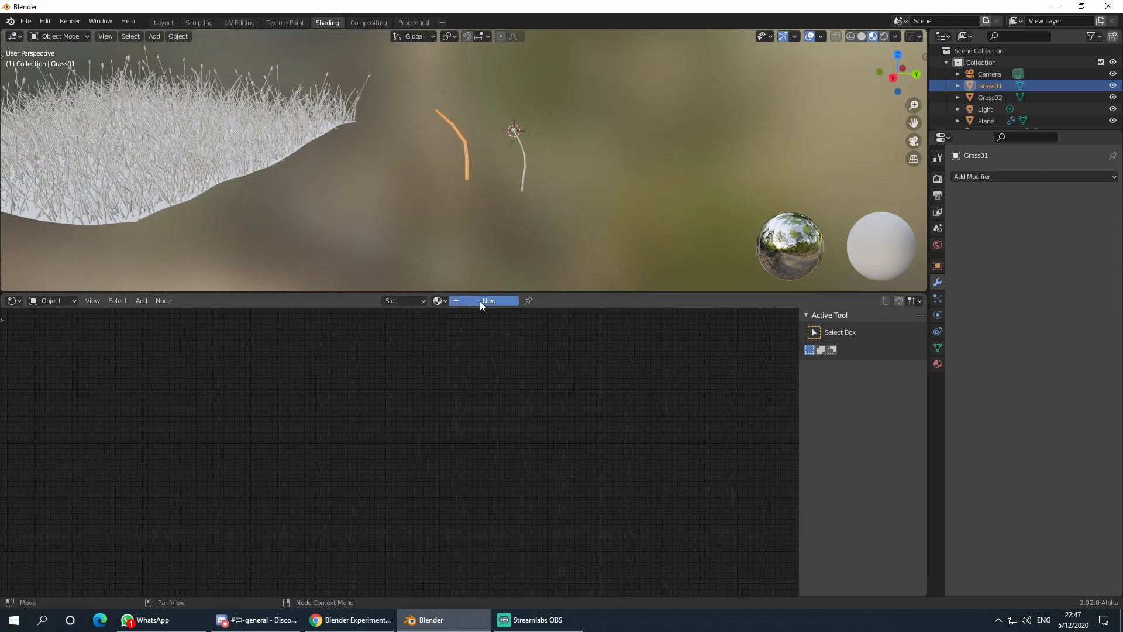
click(480, 300)
drag(632, 365, 489, 370)
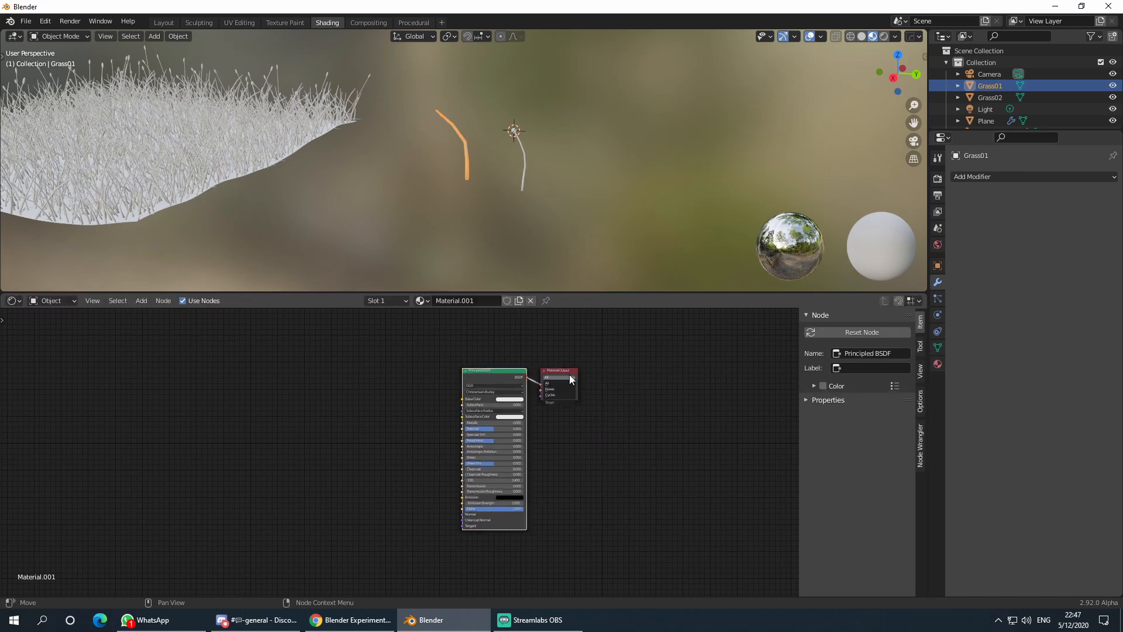
drag(560, 376, 590, 376)
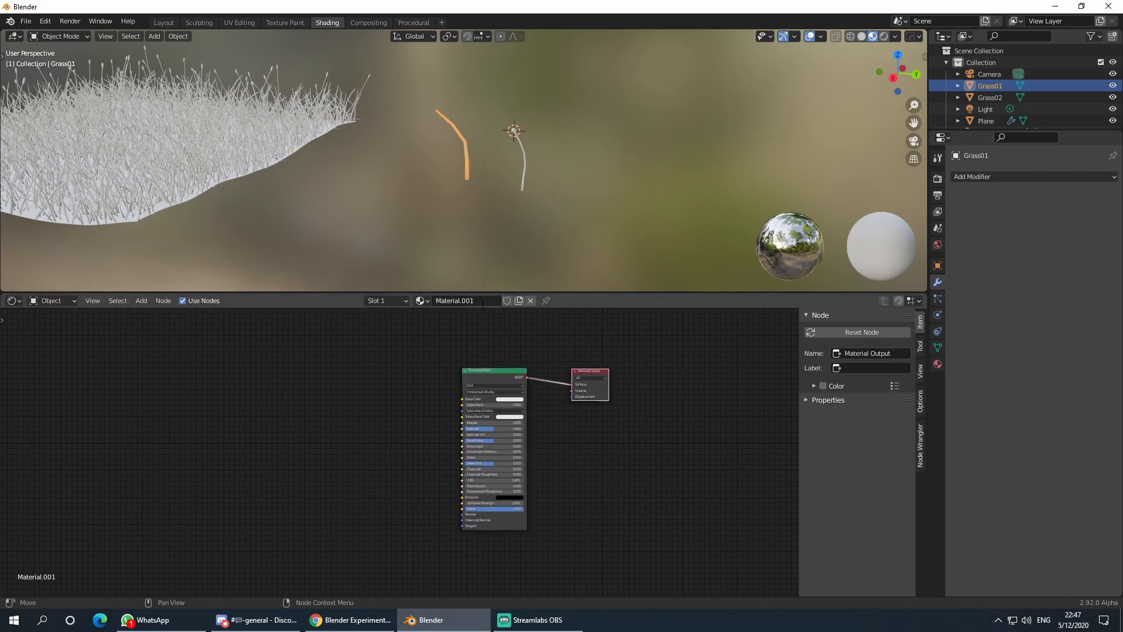
click(483, 300)
text(Grass)
key(Return)
scroll(369, 410, up, 3)
key(shift+a)
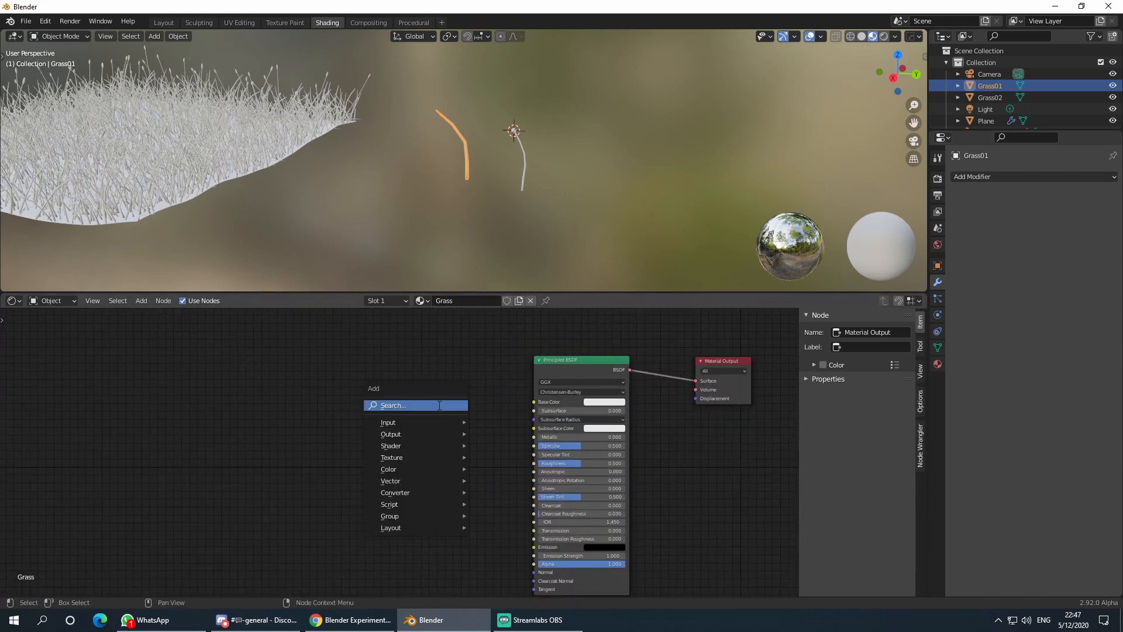
click(427, 405)
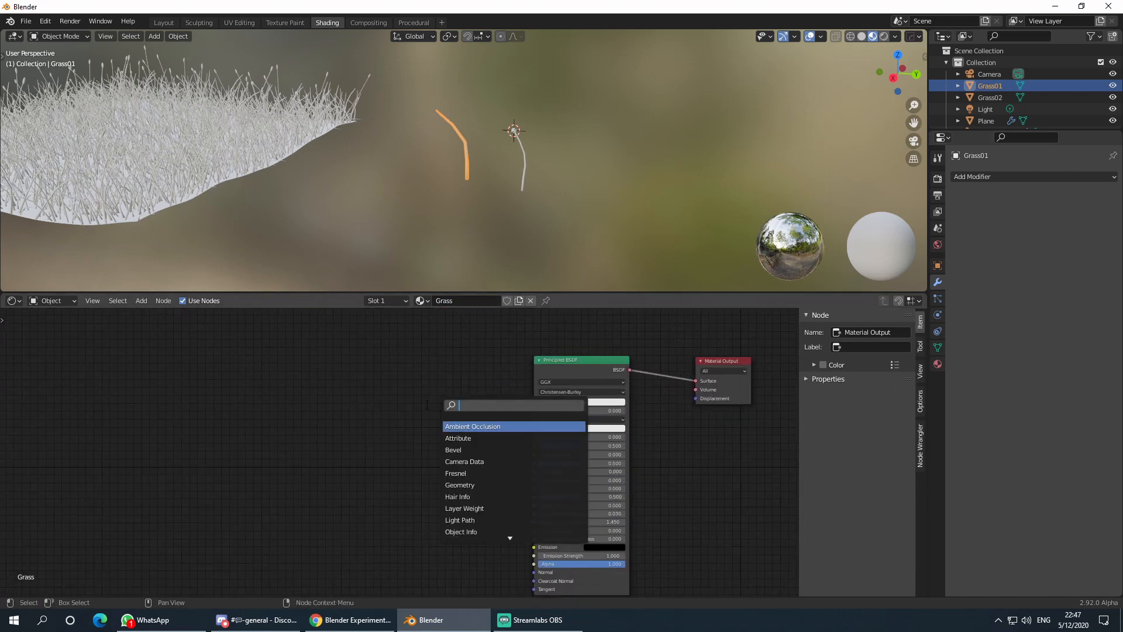
text(ge)
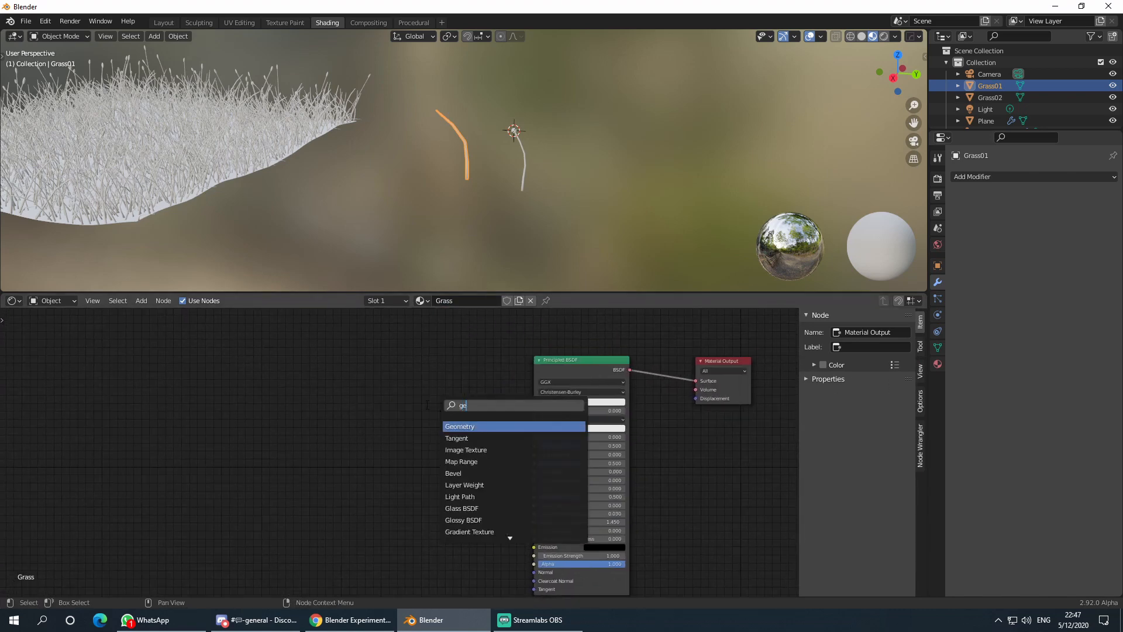
click(471, 425)
key(Escape)
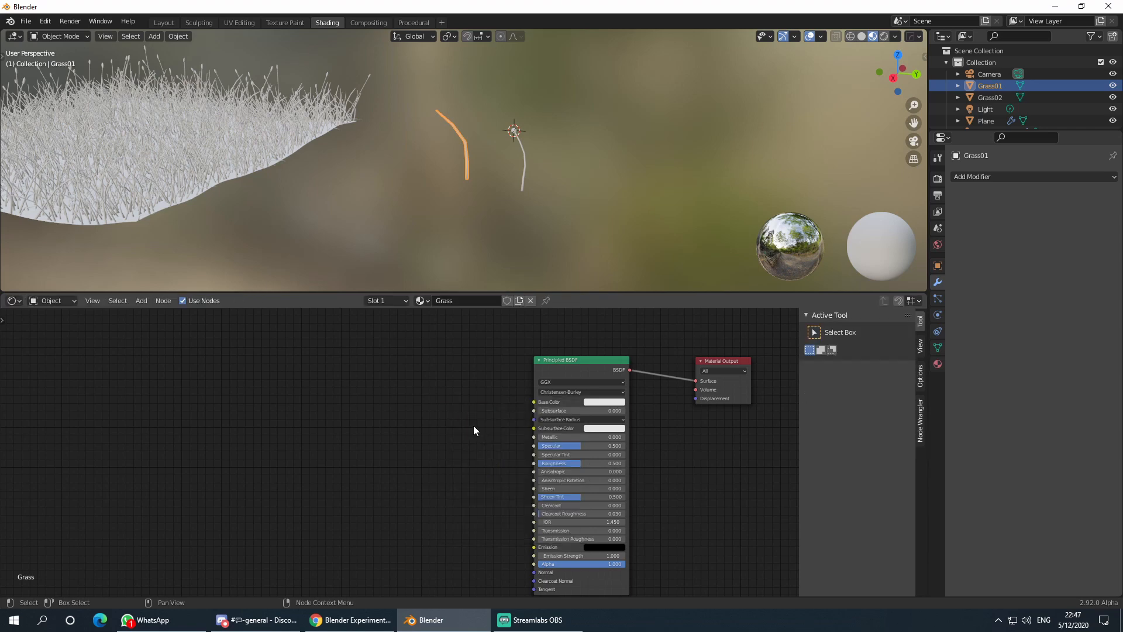
- Add an Object Info node to the Grass material and place it on the left
key(shift+a)
click(472, 424)
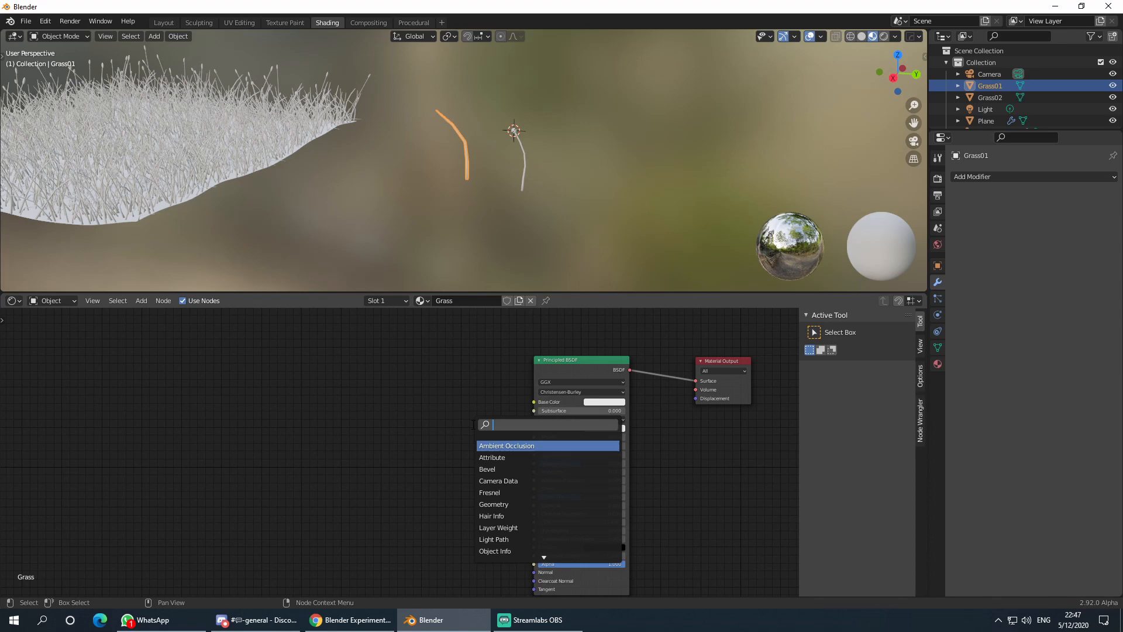
text(ob)
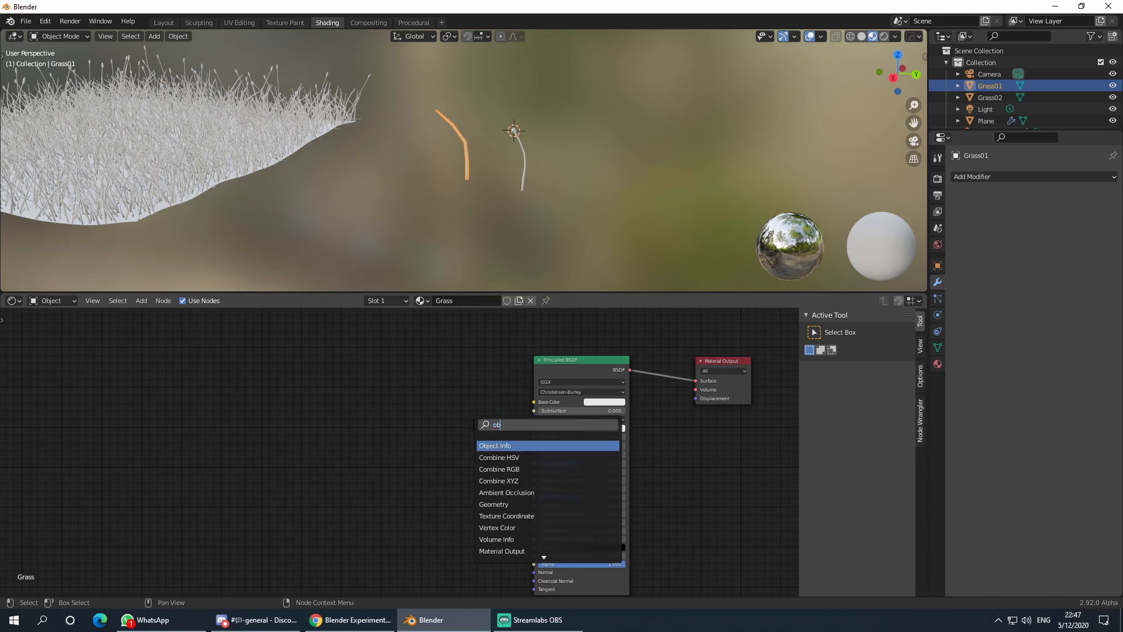
click(480, 446)
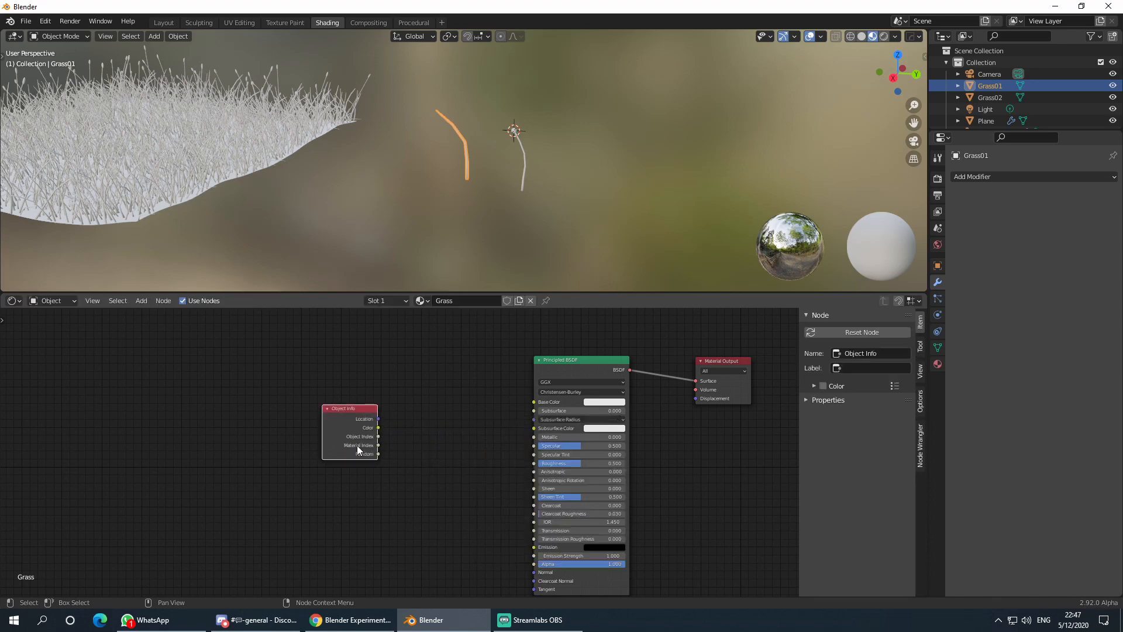
scroll(351, 440, up, 1)
click(260, 414)
scroll(394, 484, up, 1)
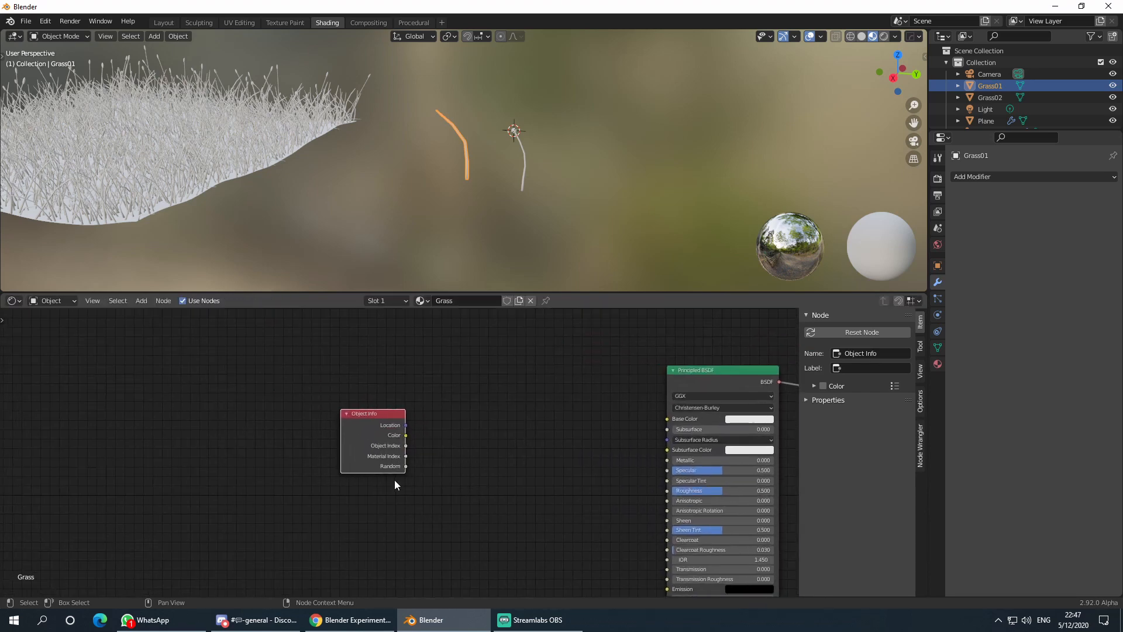
key(g)
click(218, 433)
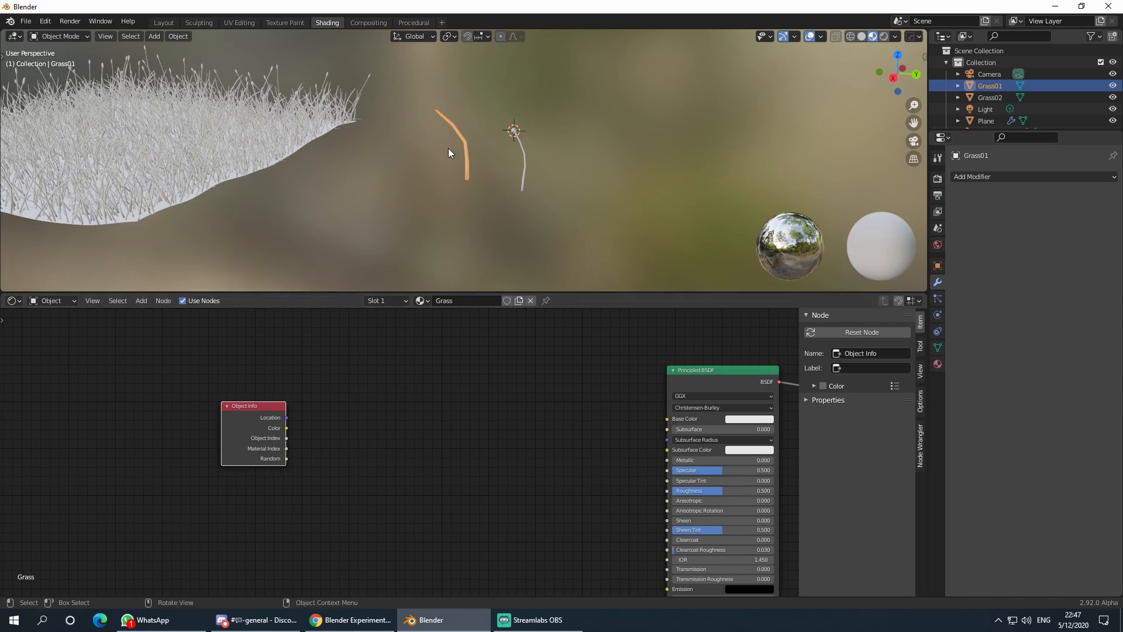
middle_drag(292, 431, 303, 379)
drag(259, 374, 185, 386)
- Add a ColorRamp node and drive its Fac with Object Info's Random output
key(shift+a)
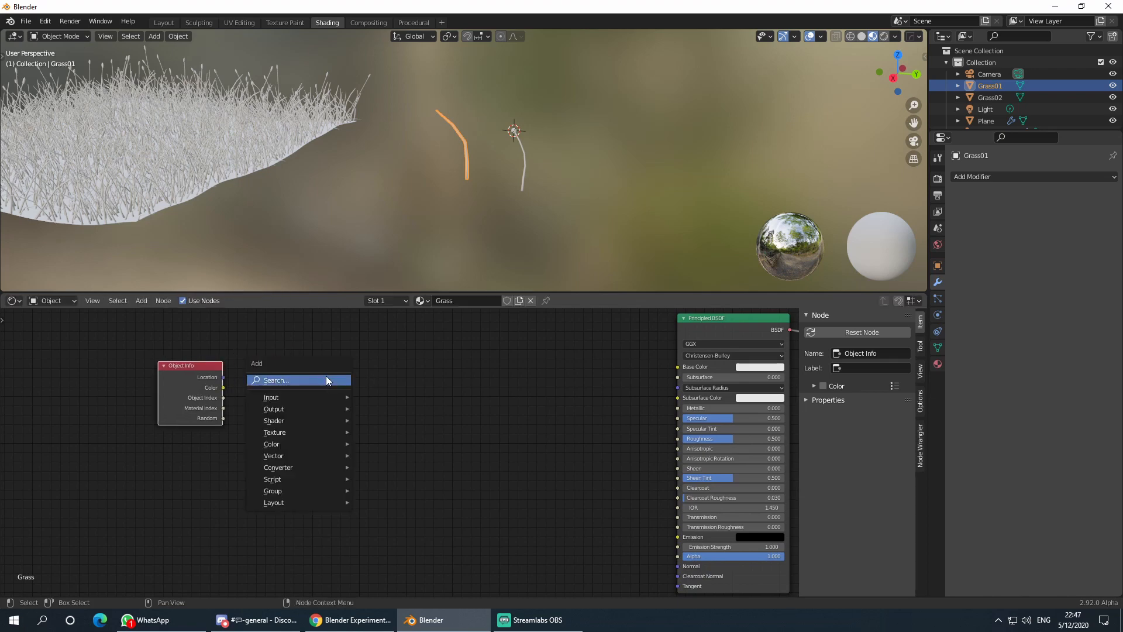
click(325, 377)
text(ramp)
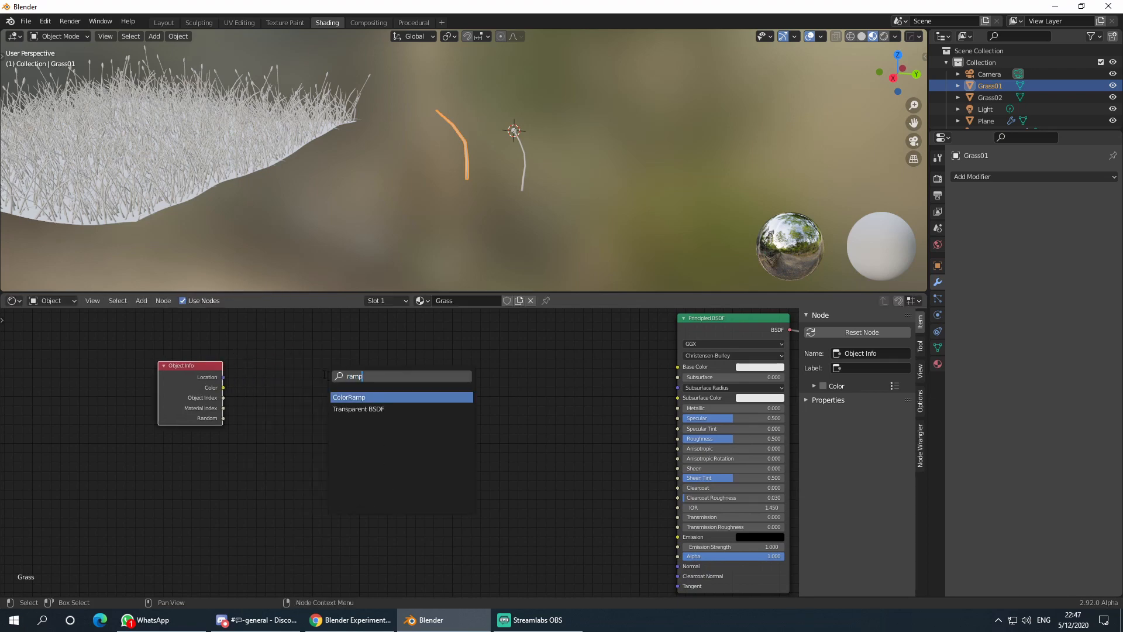
key(Return)
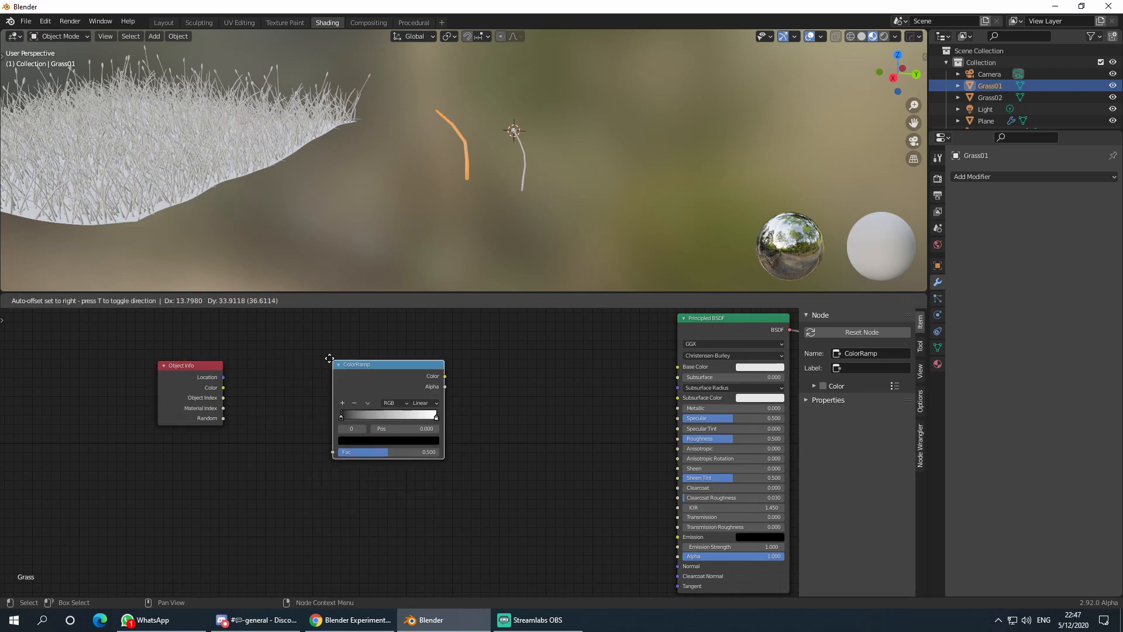
click(331, 362)
drag(223, 417, 335, 449)
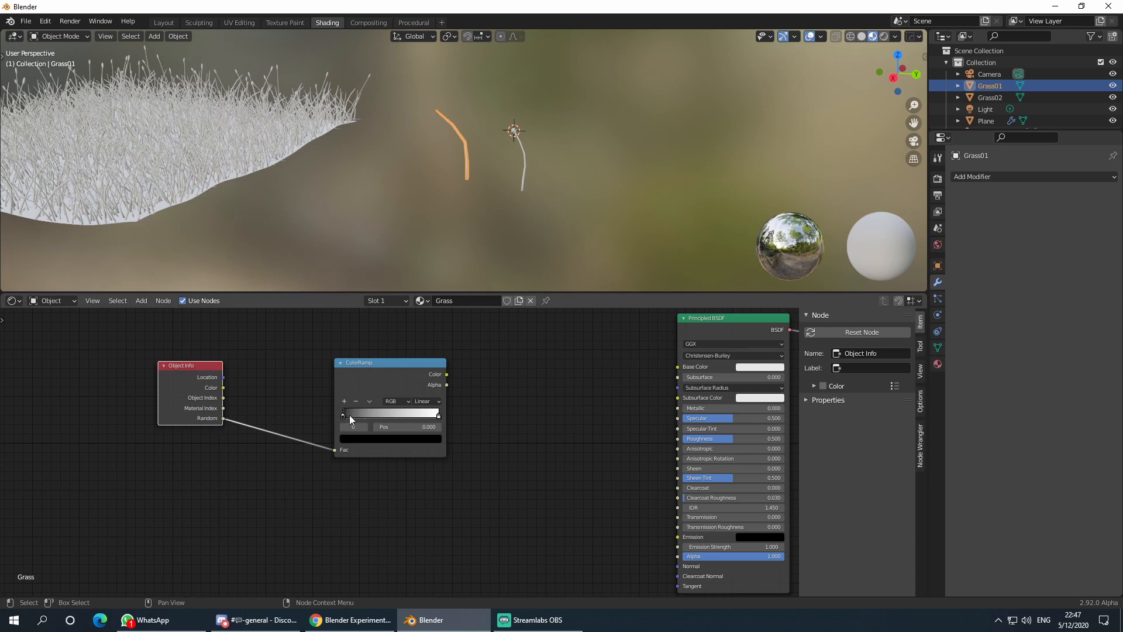
- Make the left ramp stop dark green and add a yellow-olive middle stop at 0.5
click(375, 372)
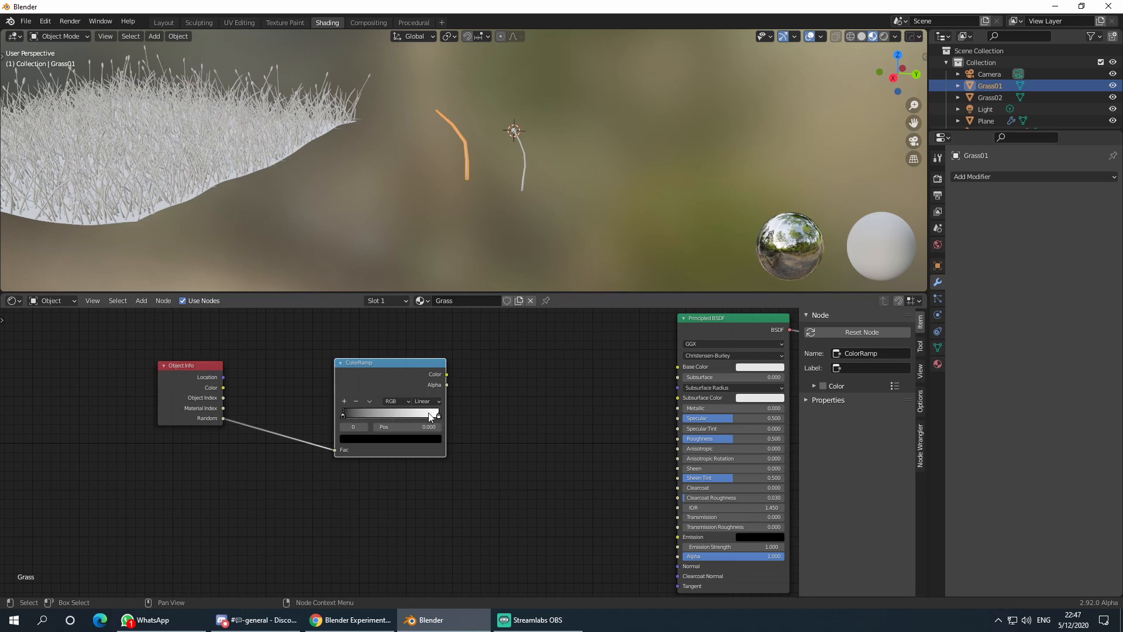
scroll(375, 439, up, 2)
click(327, 428)
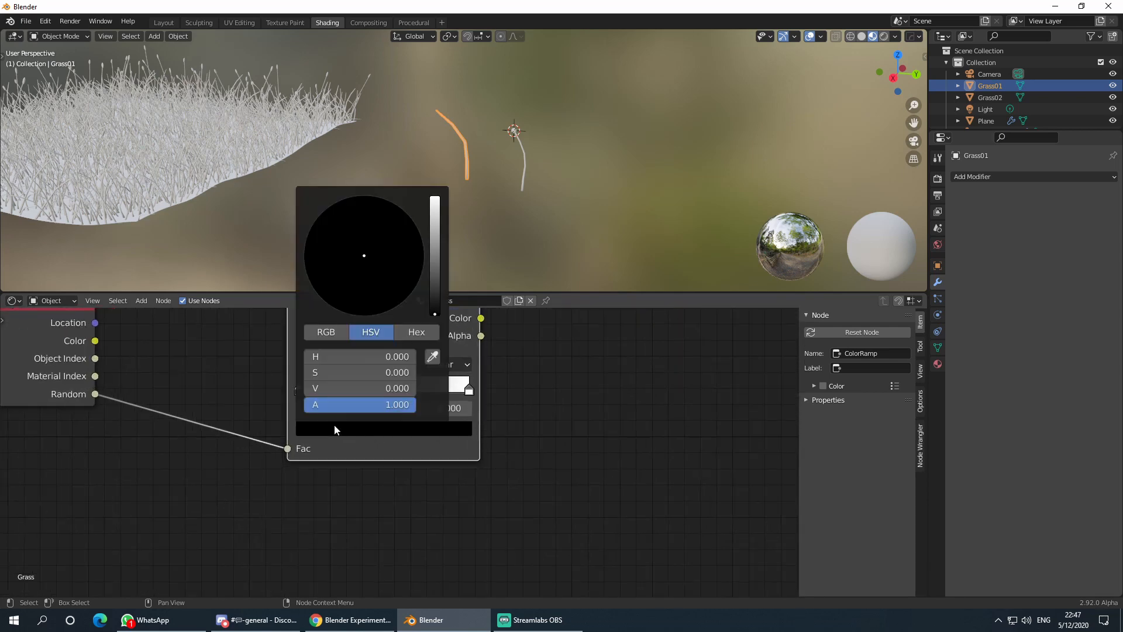
drag(432, 295, 435, 284)
mouse_move(361, 250)
mouse_down()
mouse_move(334, 233)
mouse_move(306, 240)
mouse_move(306, 256)
mouse_up()
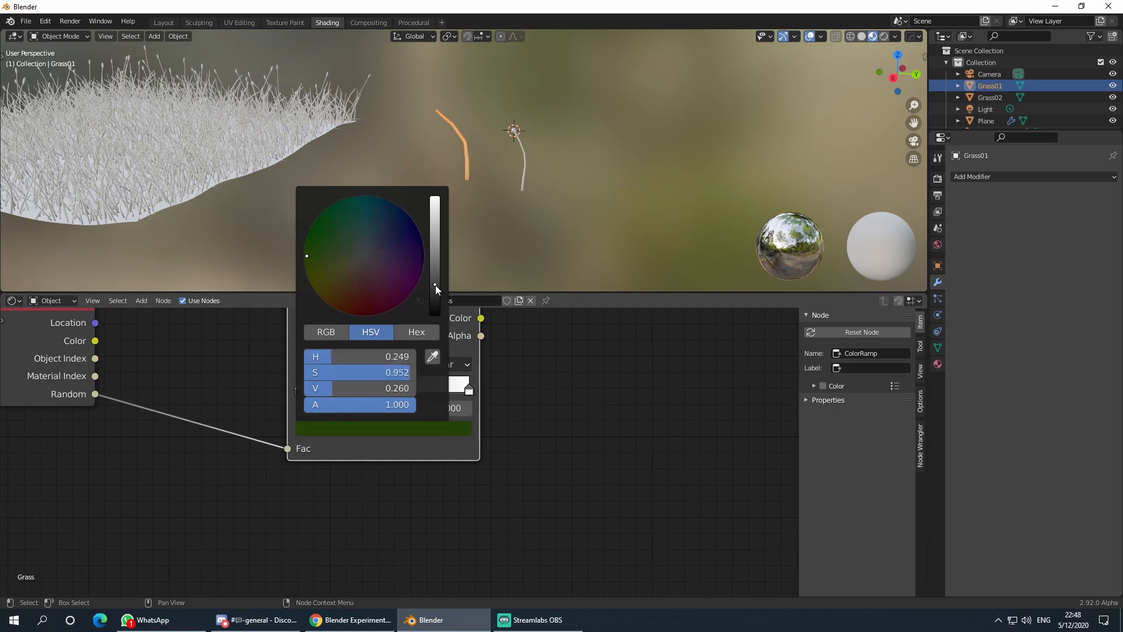
drag(435, 285, 435, 294)
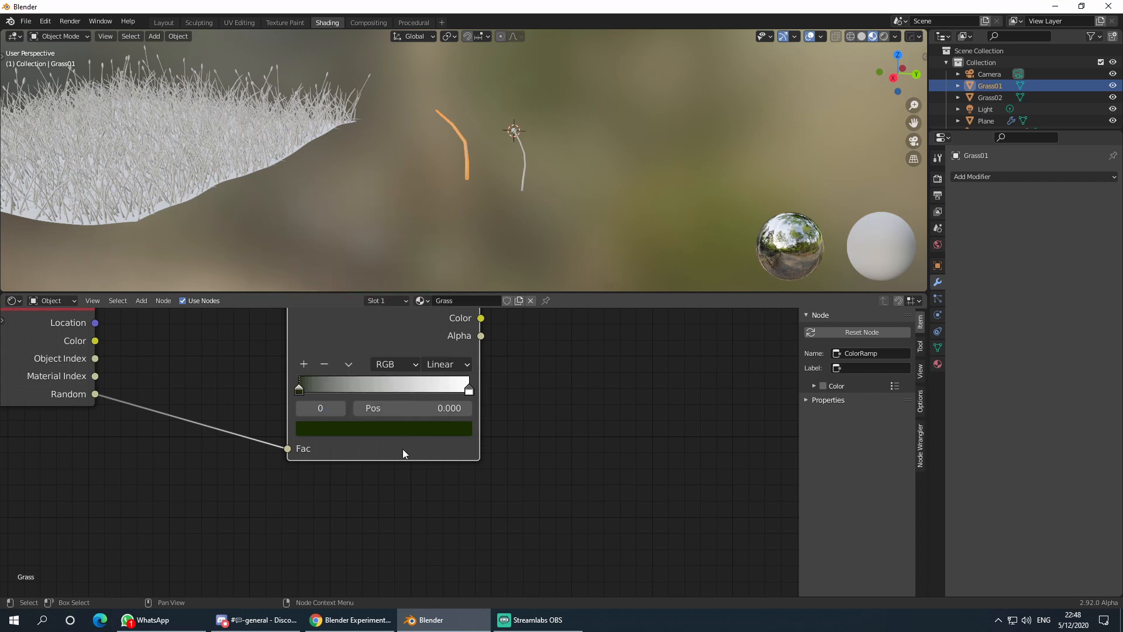
click(308, 367)
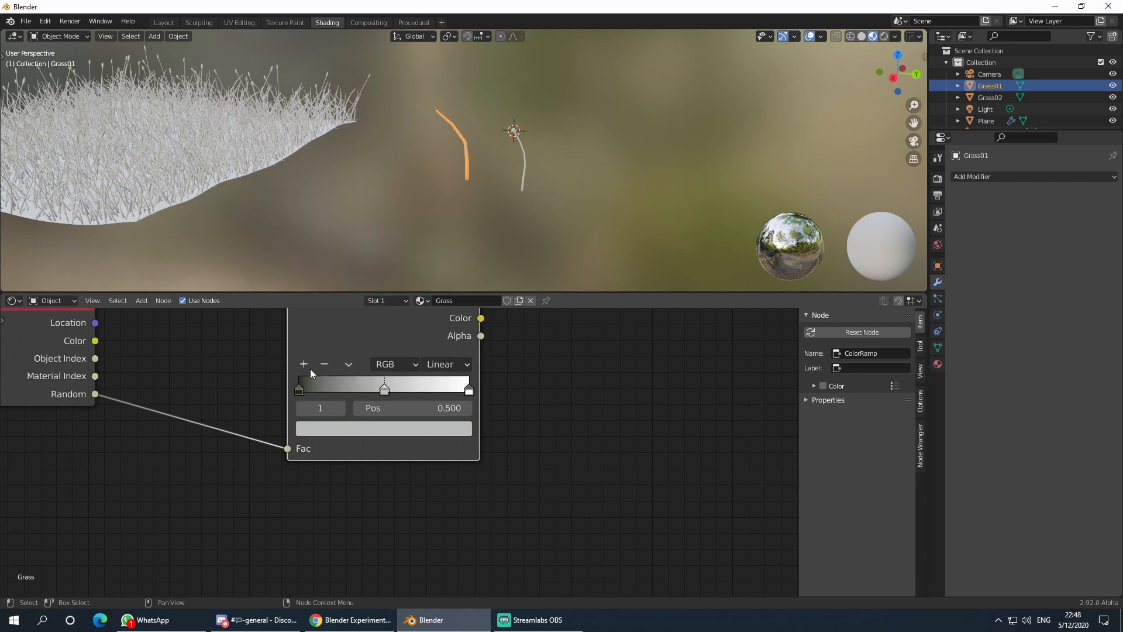
click(375, 430)
drag(337, 264, 318, 280)
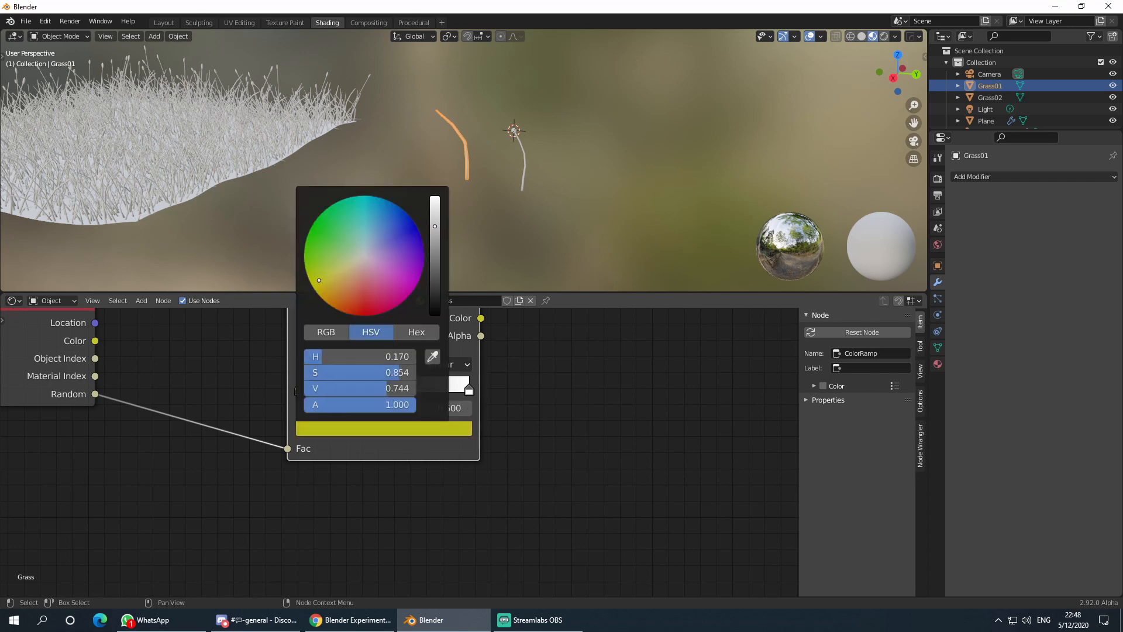
drag(441, 262, 435, 271)
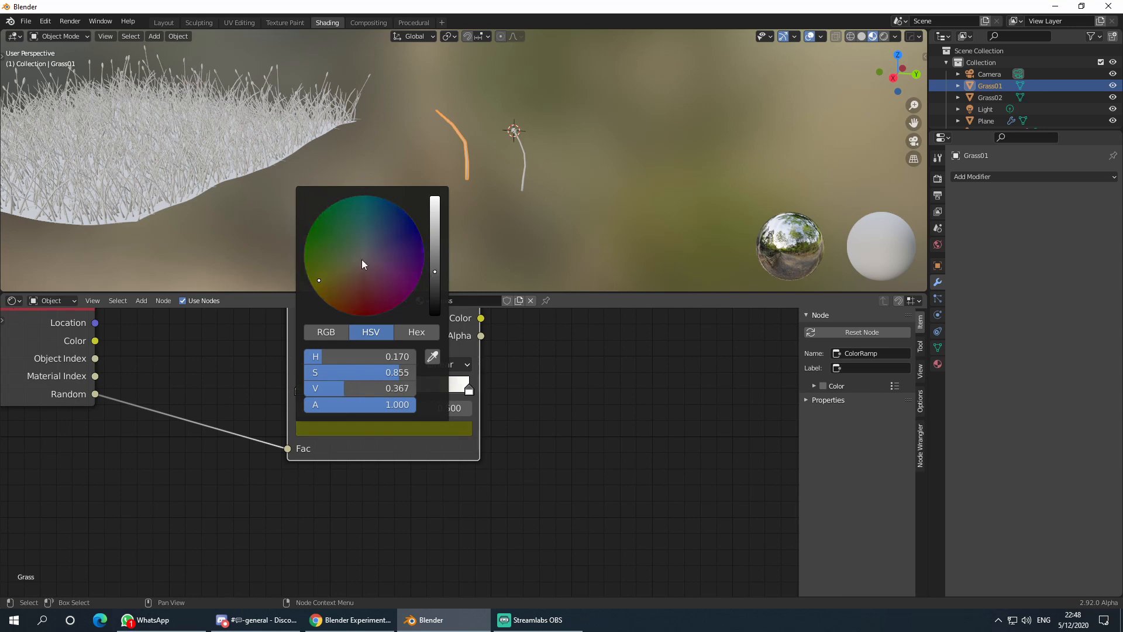
click(326, 272)
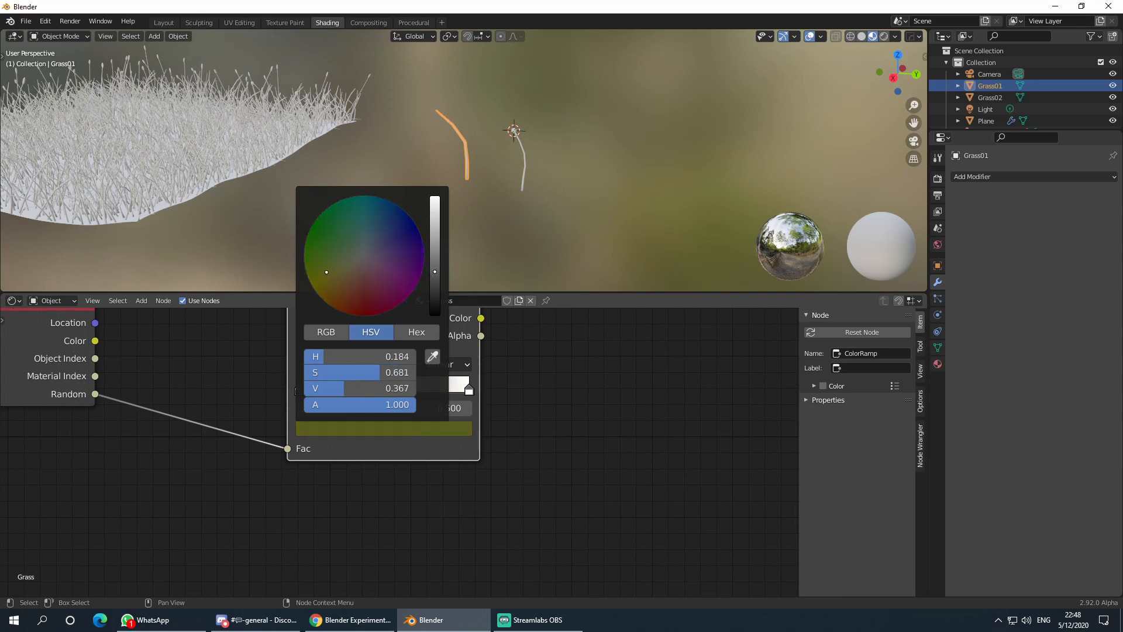
- Make the right ramp stop green, then feed the ramp colour into Base Color
click(468, 391)
click(467, 428)
click(320, 274)
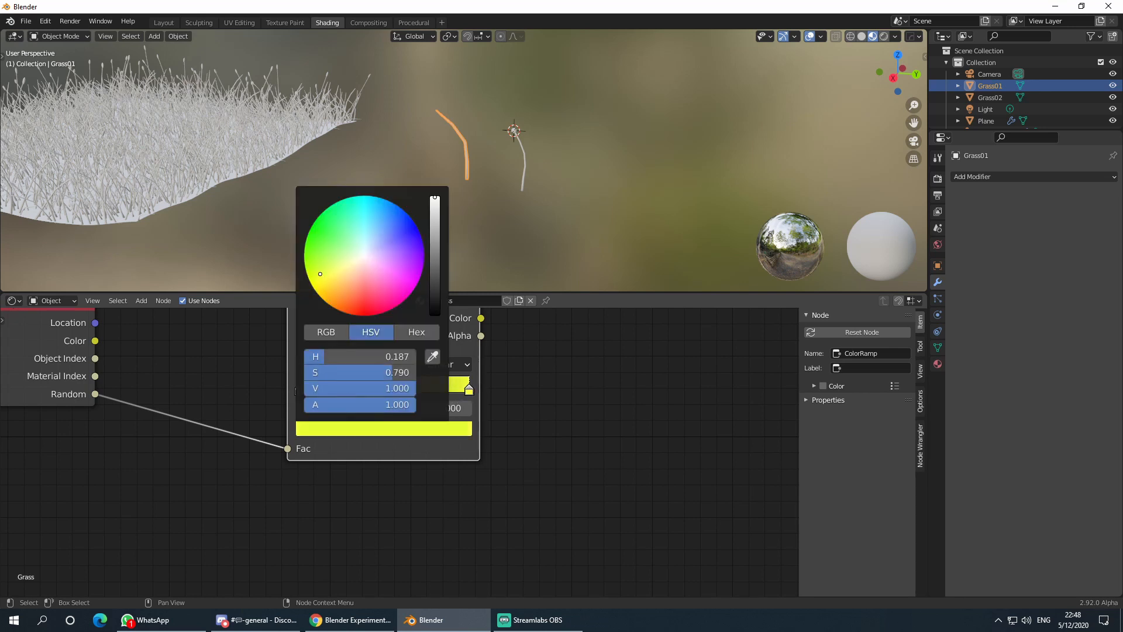
drag(320, 274, 314, 259)
click(434, 281)
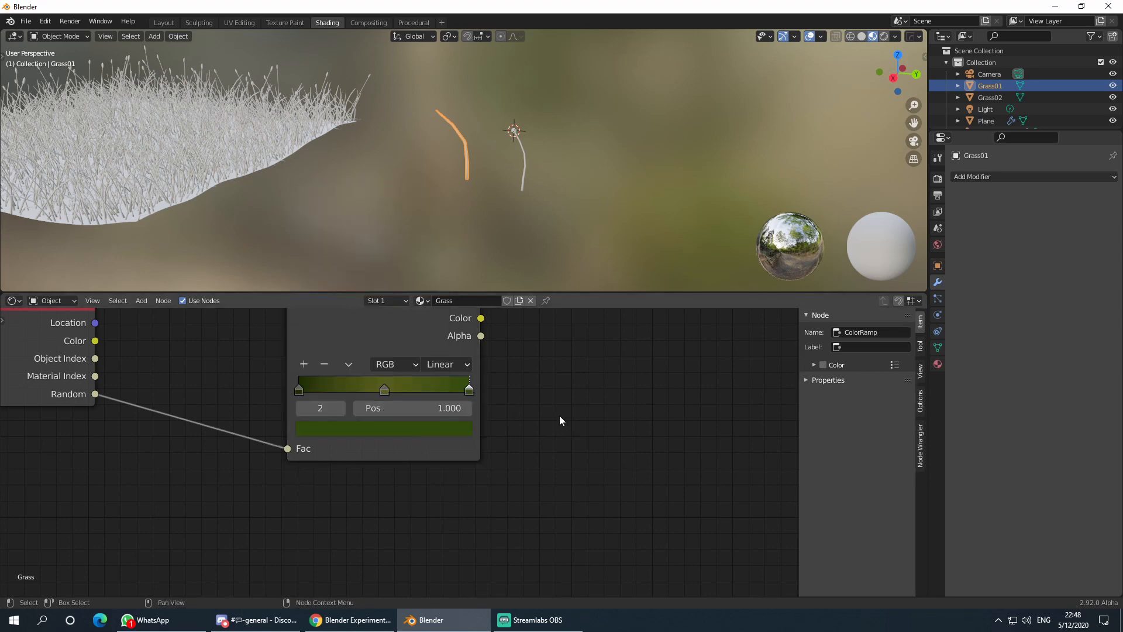
scroll(557, 419, down, 2)
scroll(414, 397, down, 1)
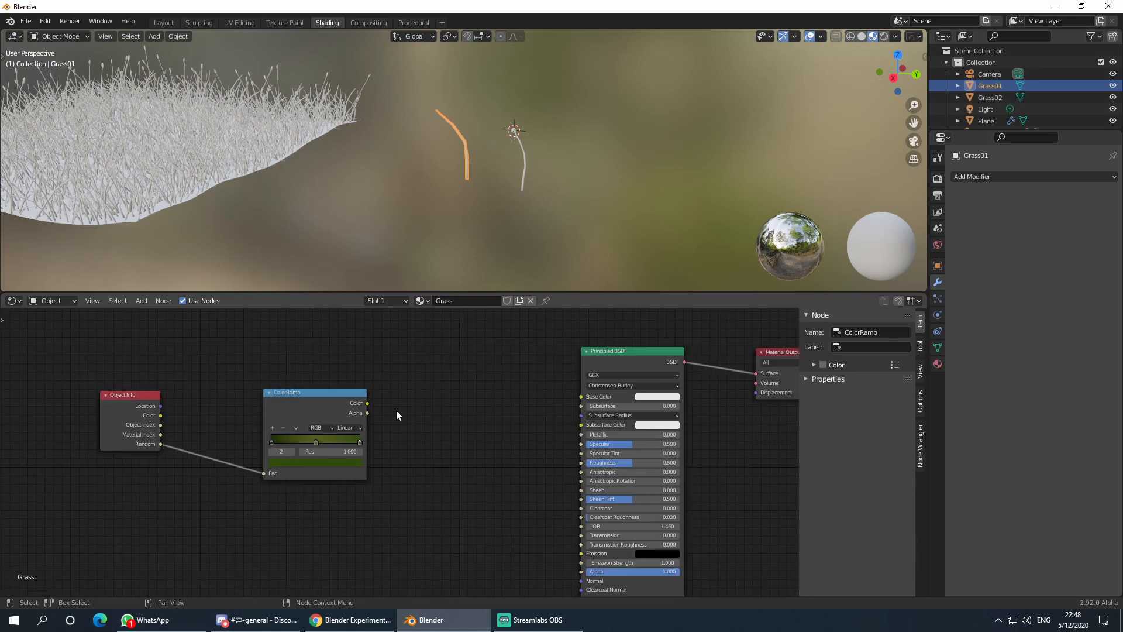
drag(367, 403, 591, 399)
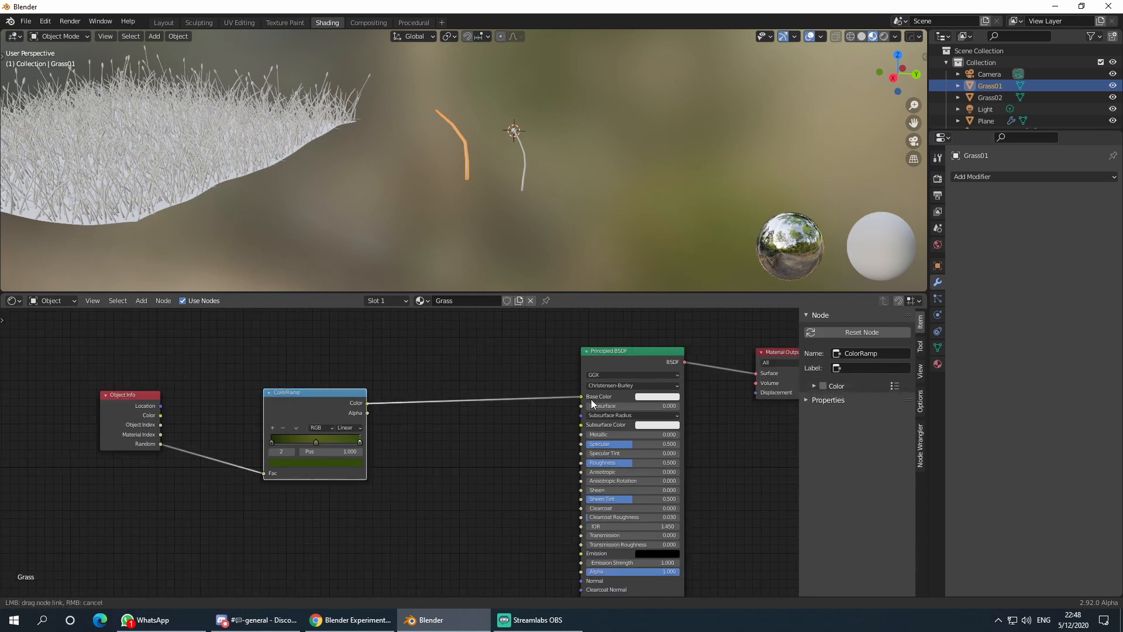
- Raise the Principled BSDF Roughness of the grass to 0.909
middle_drag(351, 281, 328, 192)
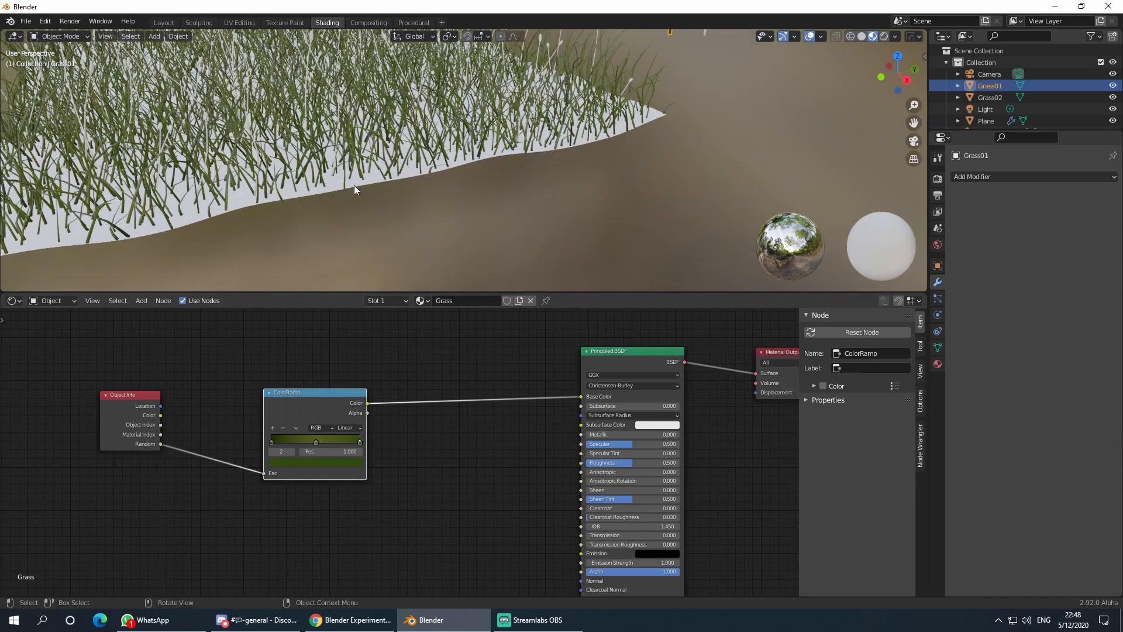
middle_drag(540, 506, 397, 441)
scroll(397, 441, up, 6)
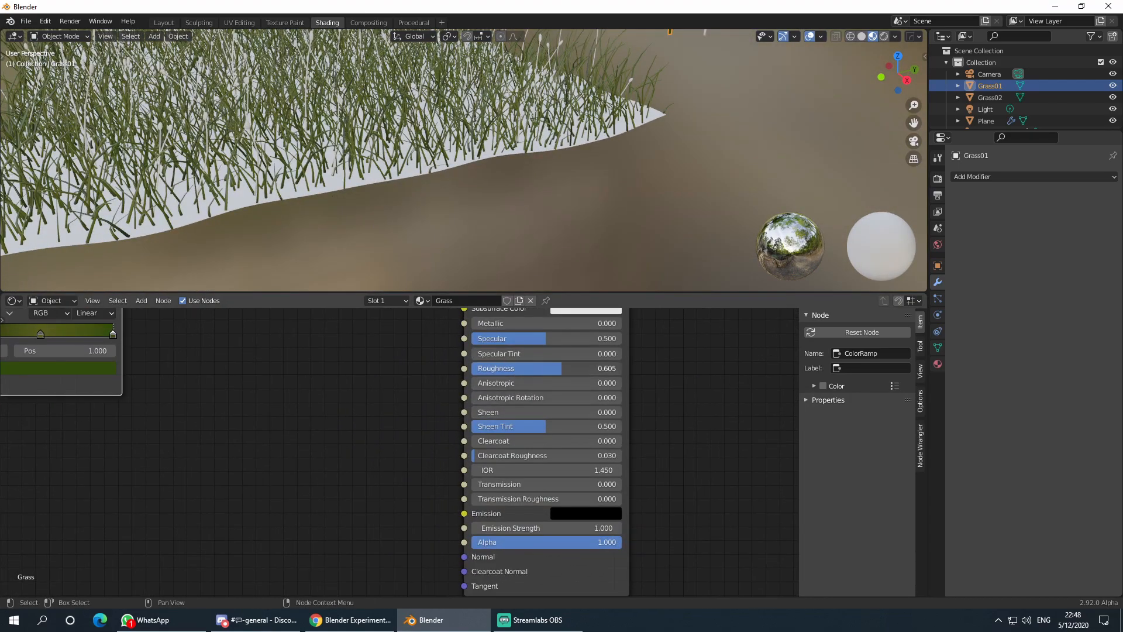
drag(510, 368, 567, 368)
scroll(369, 371, down, 3)
scroll(466, 202, down, 6)
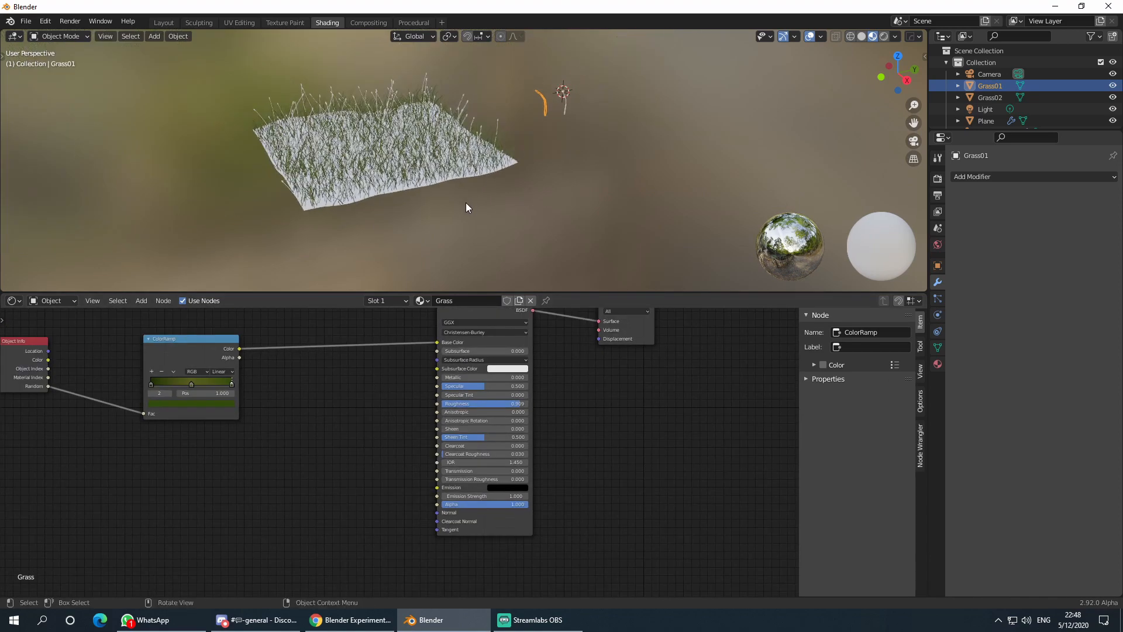
scroll(465, 203, up, 5)
- Raise the grass point cloud's Grass Density to about 14.6
click(459, 166)
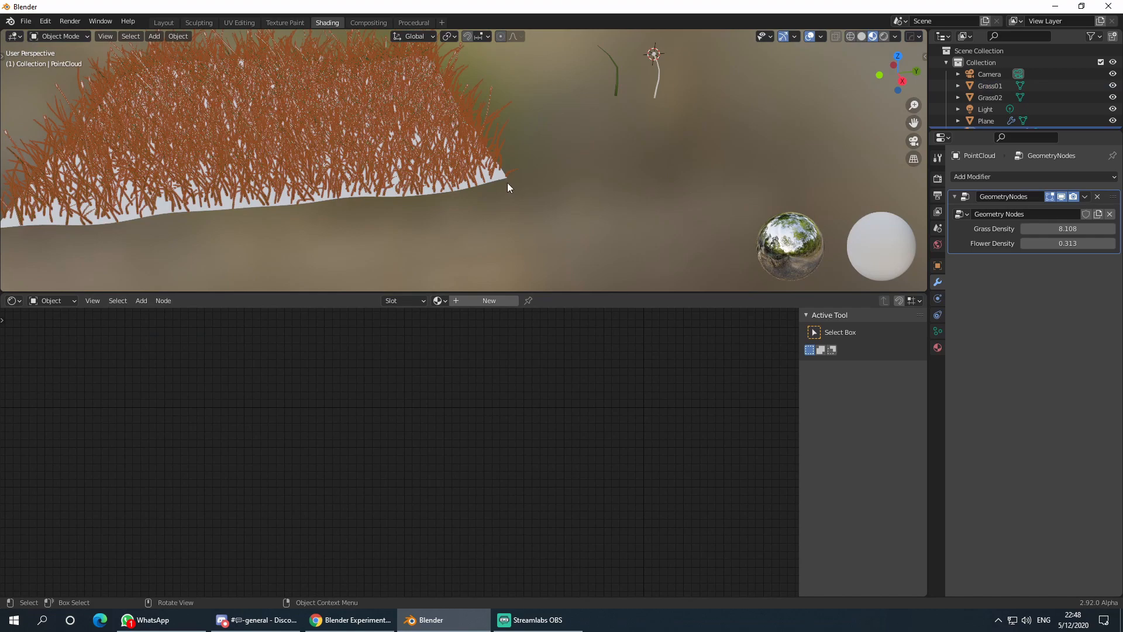
click(489, 179)
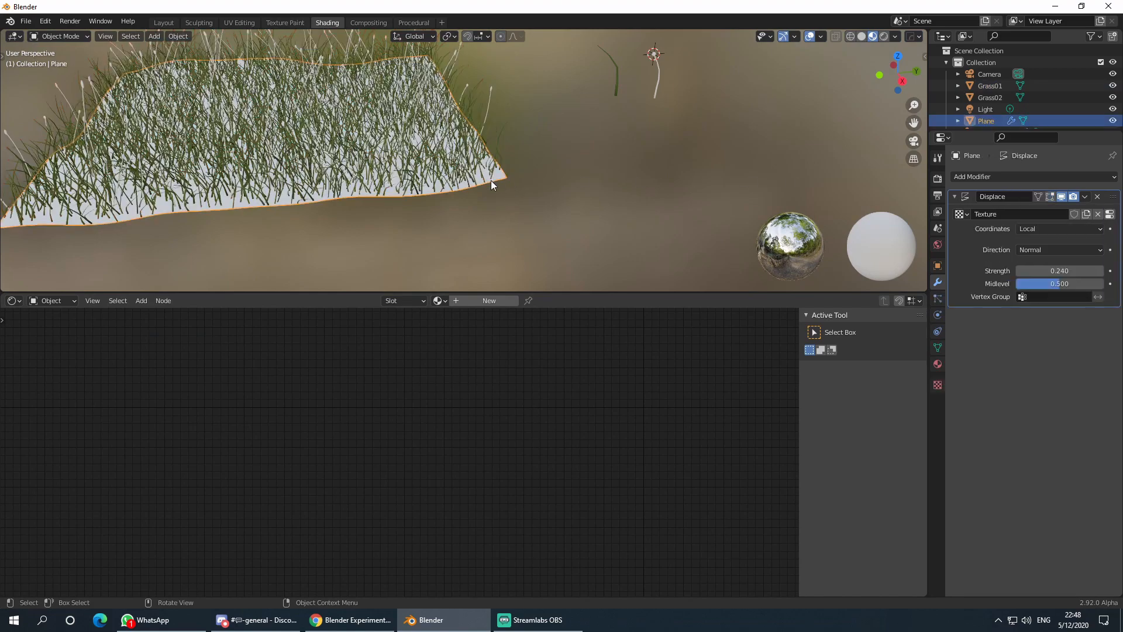
click(458, 164)
drag(1059, 230, 1098, 230)
- Select the ground Plane and create a new material for it named Ground
click(550, 226)
scroll(524, 227, down, 2)
middle_drag(524, 227, 571, 249)
click(570, 249)
click(579, 248)
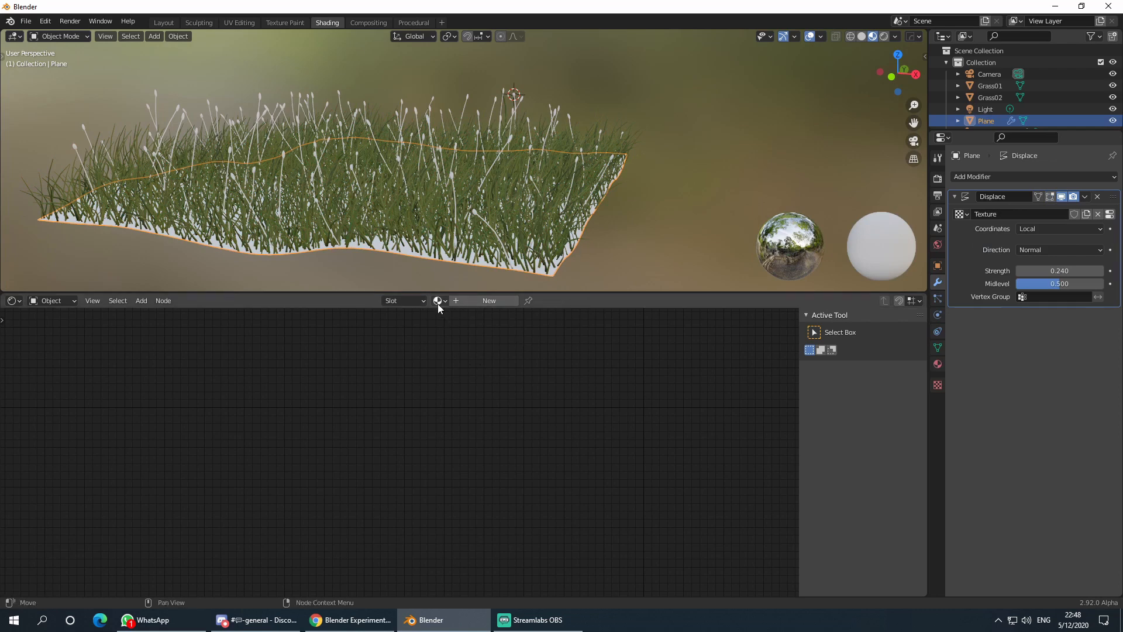
click(466, 302)
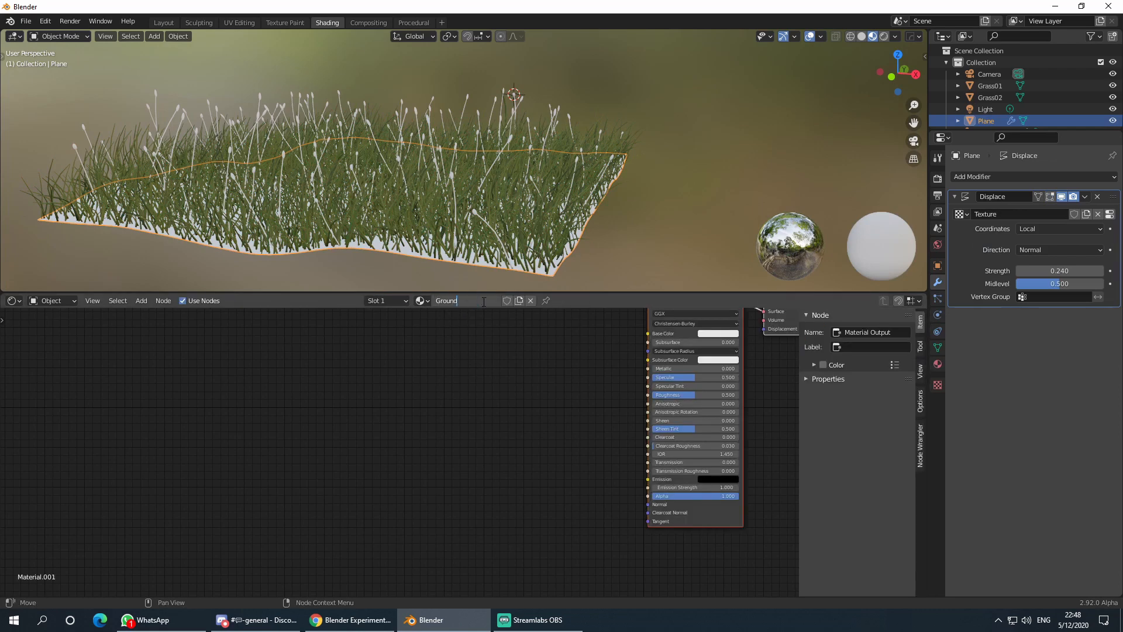
- Add a Noise Texture node to the Ground material, placed on the left
key(shift+a)
click(451, 387)
text(noi)
key(Return)
click(363, 418)
scroll(398, 417, up, 3)
mouse_move(400, 417)
middle_down()
mouse_move(514, 397)
mouse_move(388, 415)
middle_up()
scroll(388, 415, down, 2)
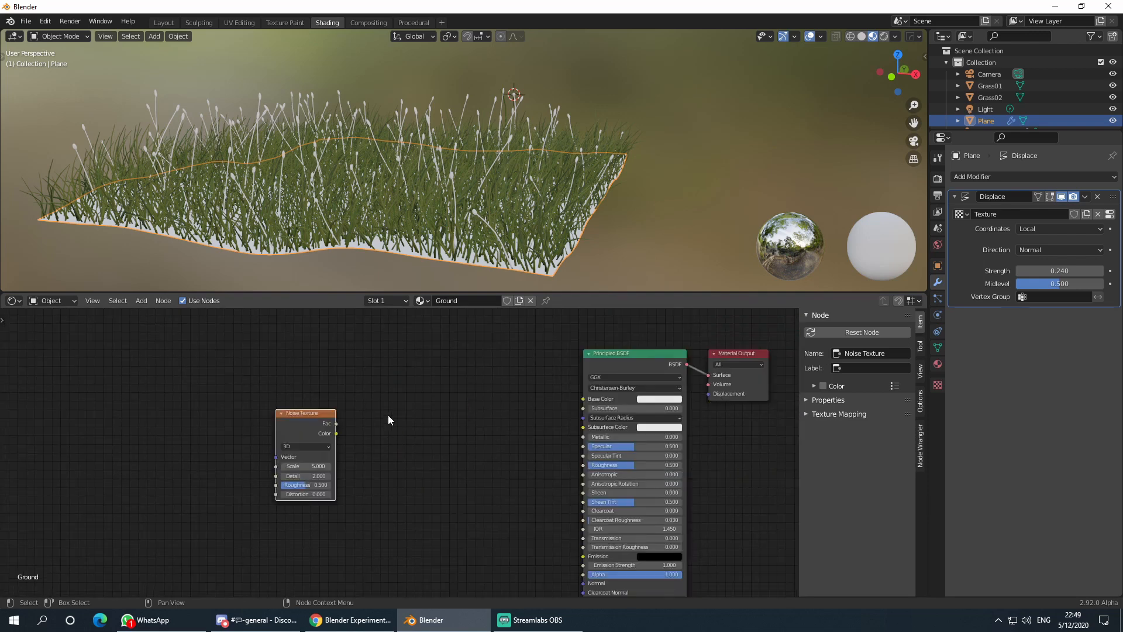
drag(301, 414, 264, 419)
- Add a ColorRamp with a dark brown first stop and a brown second stop
key(shift+a)
click(263, 417)
text(ram)
key(Return)
click(343, 417)
scroll(396, 451, up, 3)
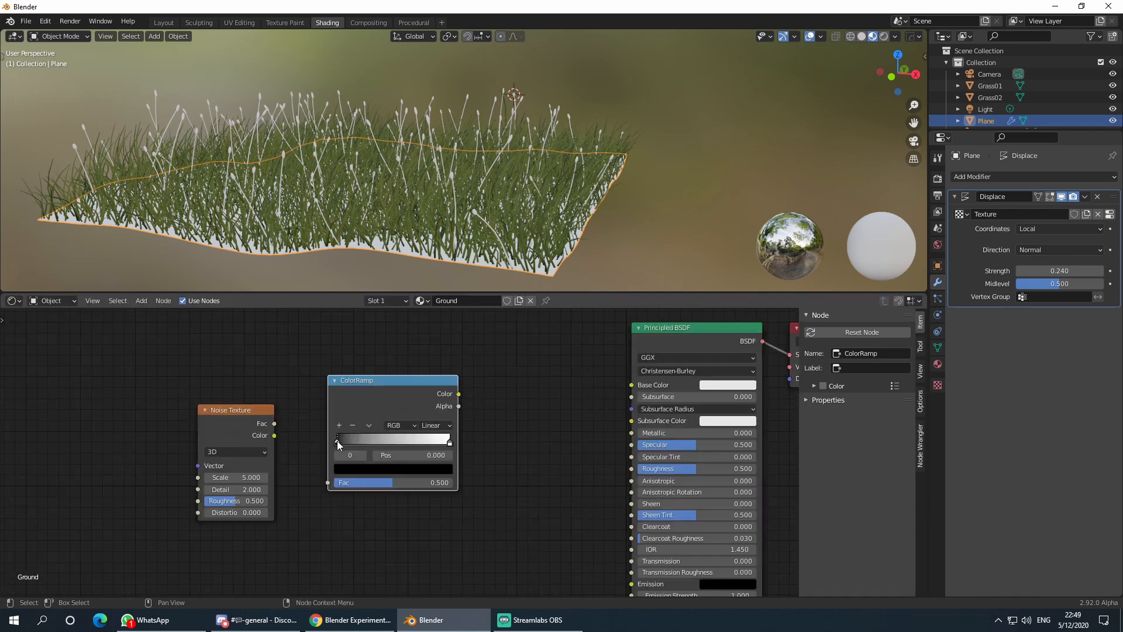
click(368, 469)
drag(376, 389, 364, 380)
click(428, 386)
click(450, 442)
click(393, 468)
click(367, 373)
click(427, 379)
click(525, 399)
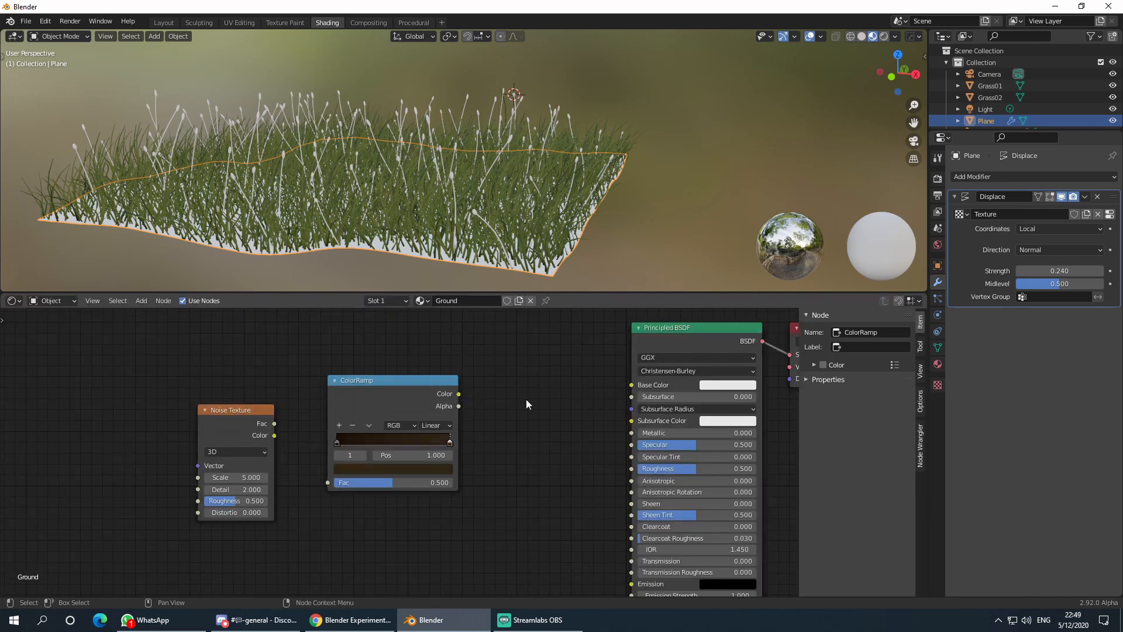
- Link noise Fac to the ramp and the ramp to Base Color, with noise Scale 50
drag(274, 424, 327, 483)
drag(459, 393, 632, 385)
drag(380, 393, 279, 405)
scroll(401, 461, up, 3)
click(269, 475)
text(50)
key(Return)
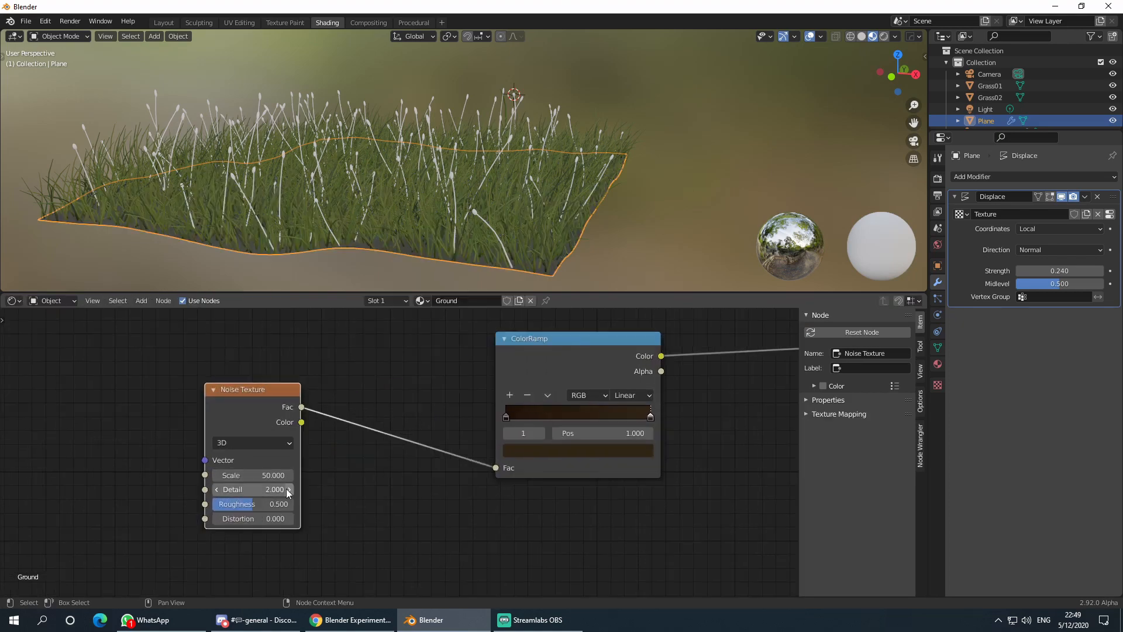
- Raise the noise Scale to 425.9 and the Ground Roughness to 0.873
scroll(377, 256, up, 7)
middle_drag(377, 256, 403, 251)
ctrl+shift+click(255, 398)
drag(255, 398, 258, 438)
scroll(374, 234, up, 3)
drag(257, 515, 439, 514)
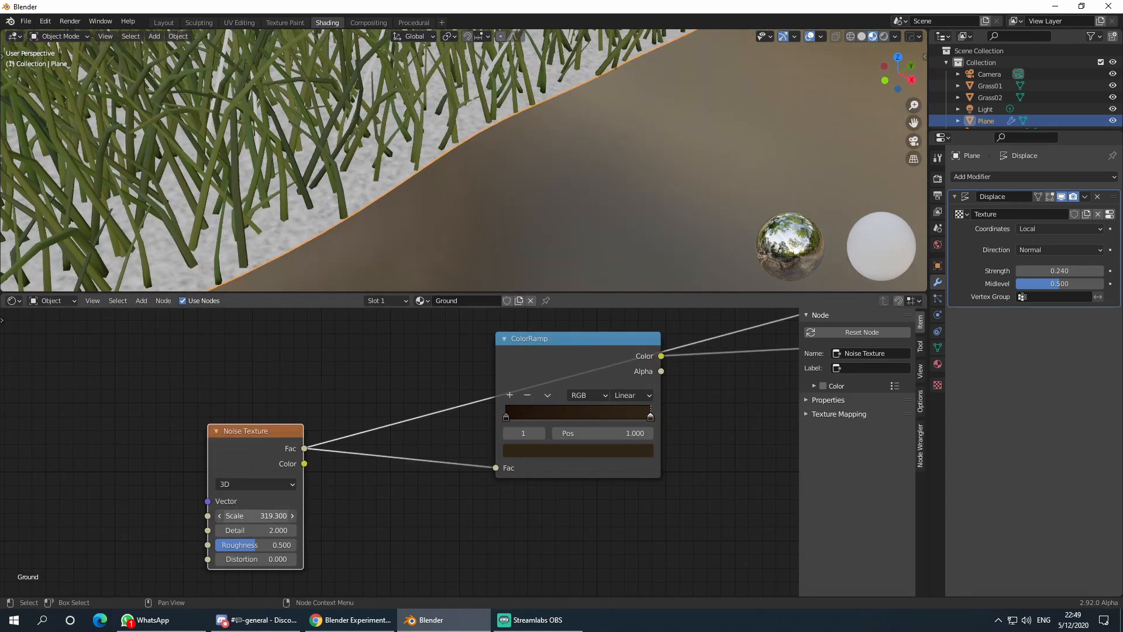
scroll(585, 457, down, 2)
middle_drag(609, 461, 439, 398)
ctrl+shift+click(641, 329)
drag(673, 405, 710, 404)
- Add a Bump node fed by noise Fac into Normal, with Distance 0.005
middle_drag(562, 474, 556, 439)
key(shift+a)
text(bump)
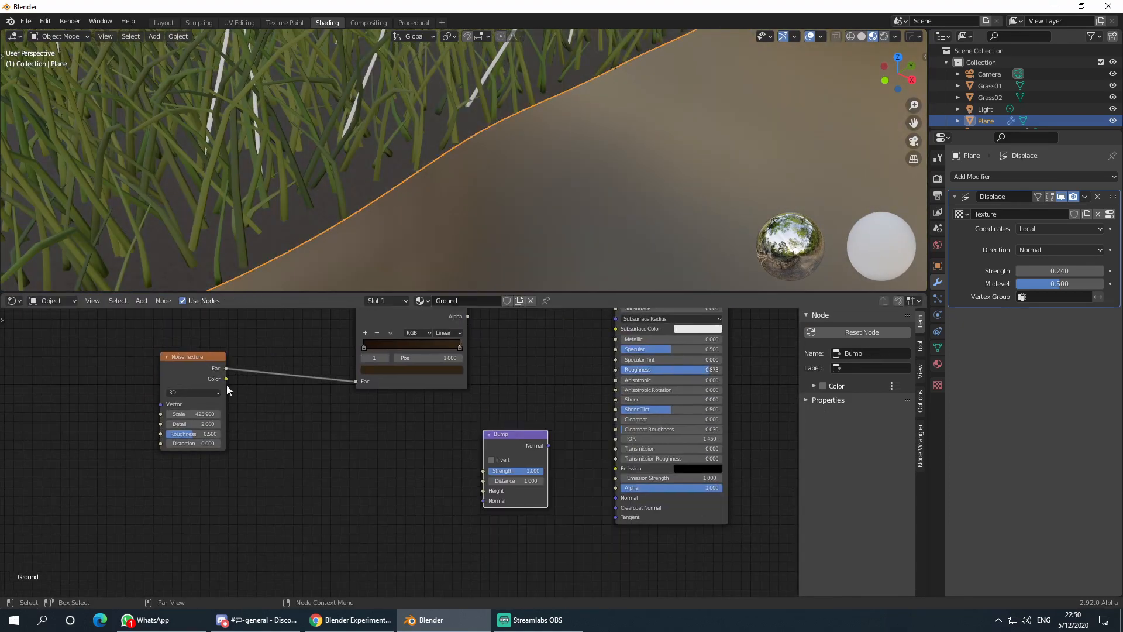
drag(226, 368, 483, 490)
click(527, 481)
text(0.03)
key(Return)
drag(548, 446, 615, 497)
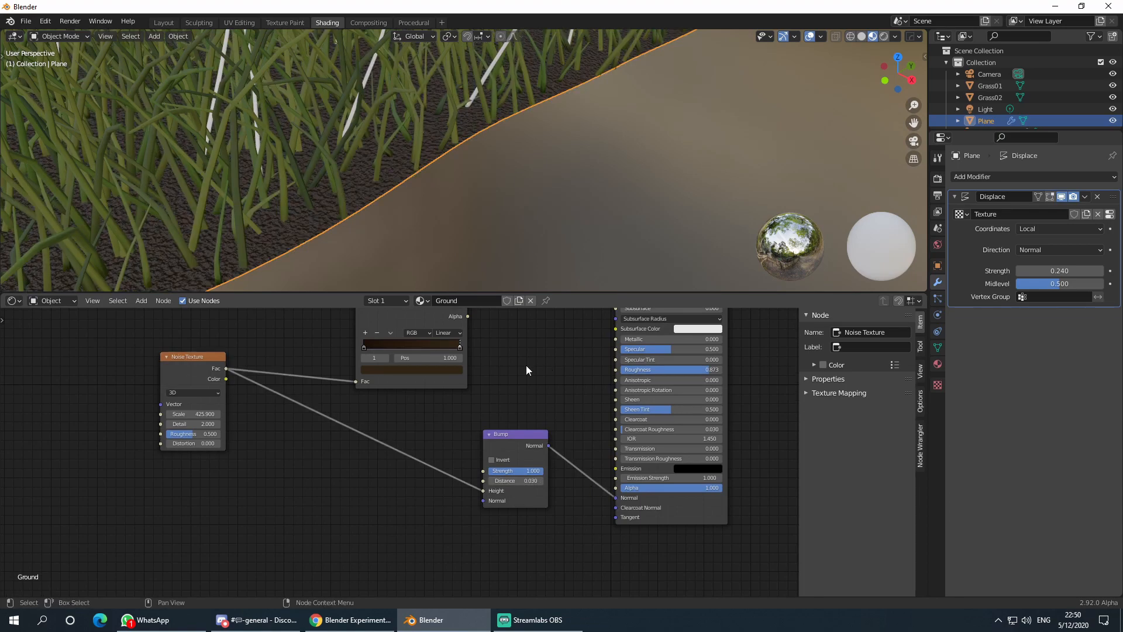
click(526, 481)
key(Right)
key(Left)
key(Return)
- Orbit around the grass patch to inspect the new soil surface
click(500, 230)
scroll(500, 230, up, 2)
middle_drag(478, 312, 450, 349)
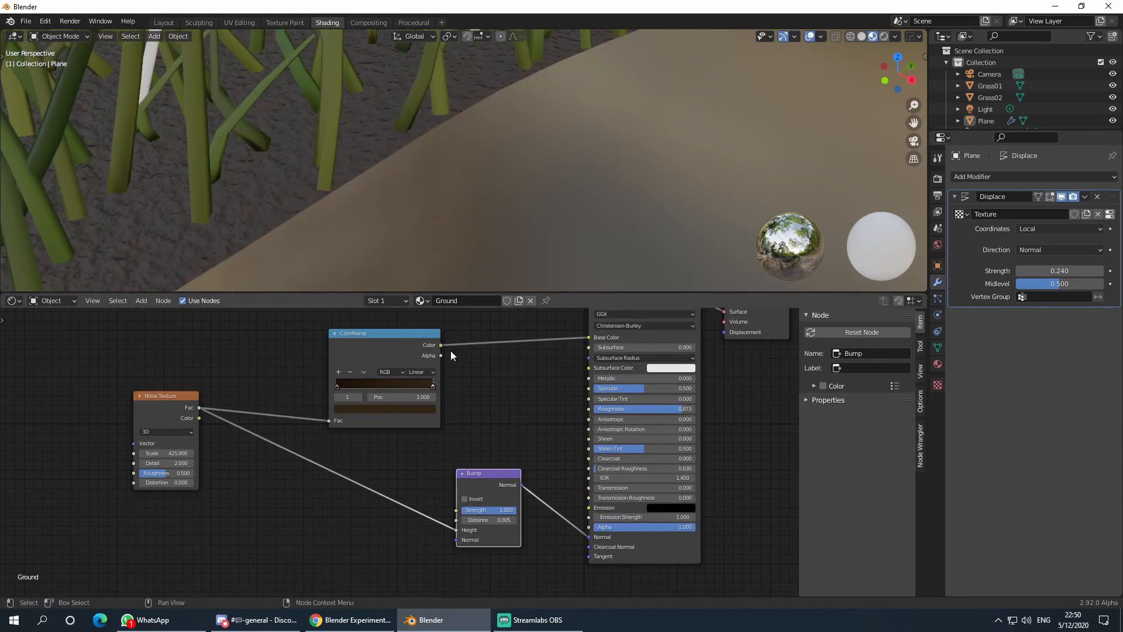
scroll(442, 369, down, 3)
scroll(586, 144, down, 8)
scroll(499, 216, up, 5)
middle_drag(586, 143, 508, 250)
click(499, 213)
scroll(503, 196, up, 8)
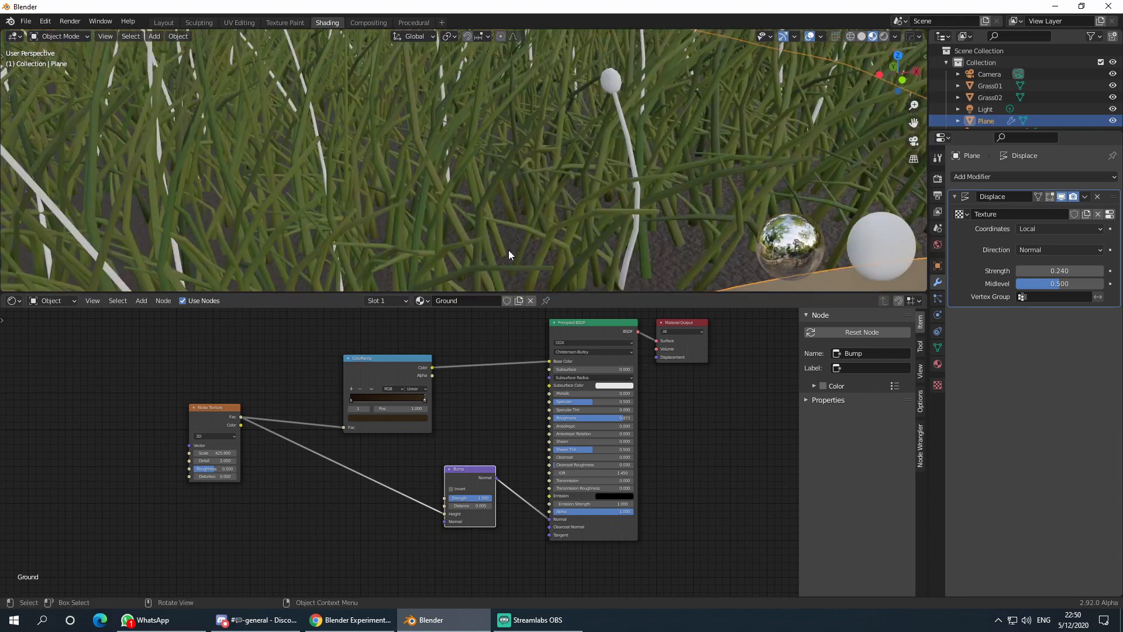
scroll(485, 363, up, 3)
middle_drag(478, 349, 459, 416)
scroll(459, 416, down, 8)
scroll(571, 238, down, 10)
click(571, 237)
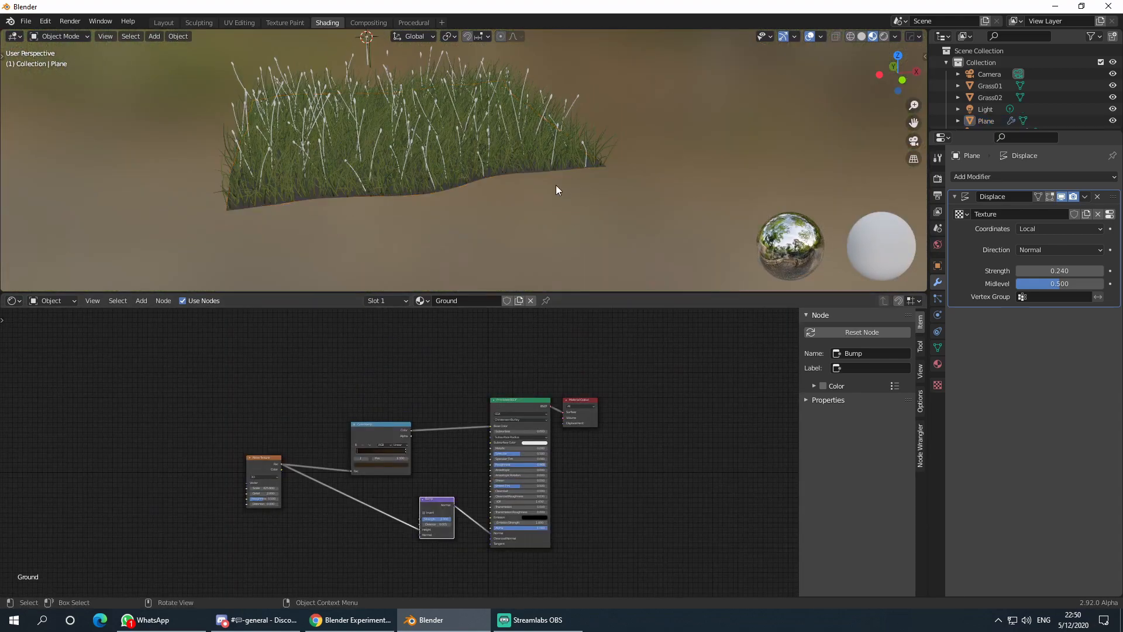
middle_drag(556, 184, 496, 219)
scroll(536, 156, up, 5)
- Select the Grass02 stem and assign it the existing Grass material
click(546, 135)
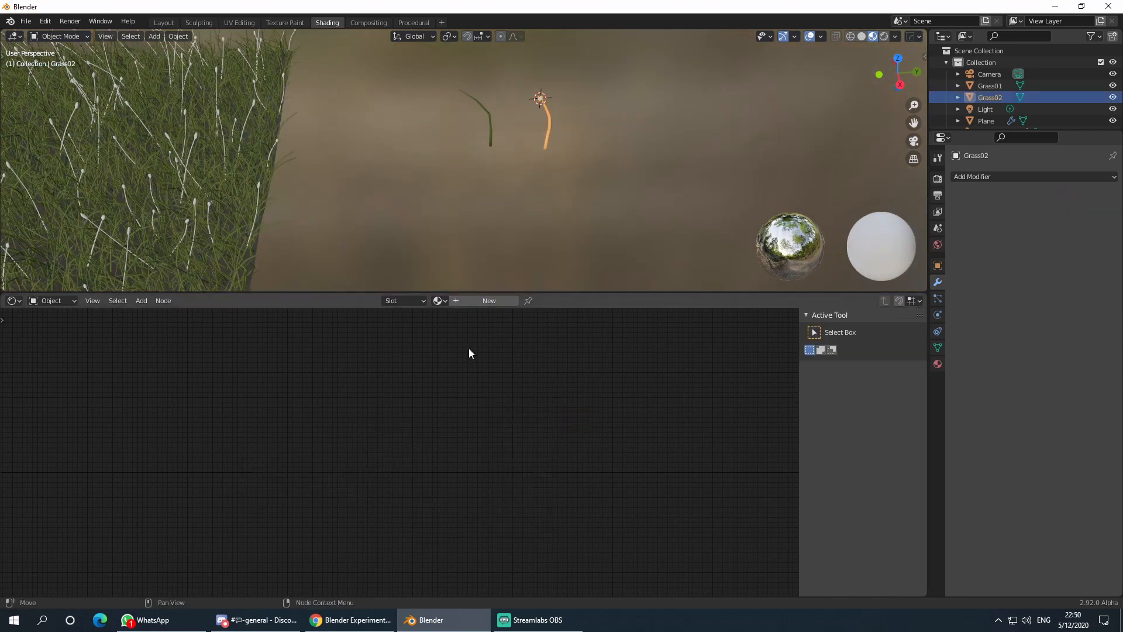
scroll(567, 180, up, 3)
shift+middle_drag(566, 181, 519, 228)
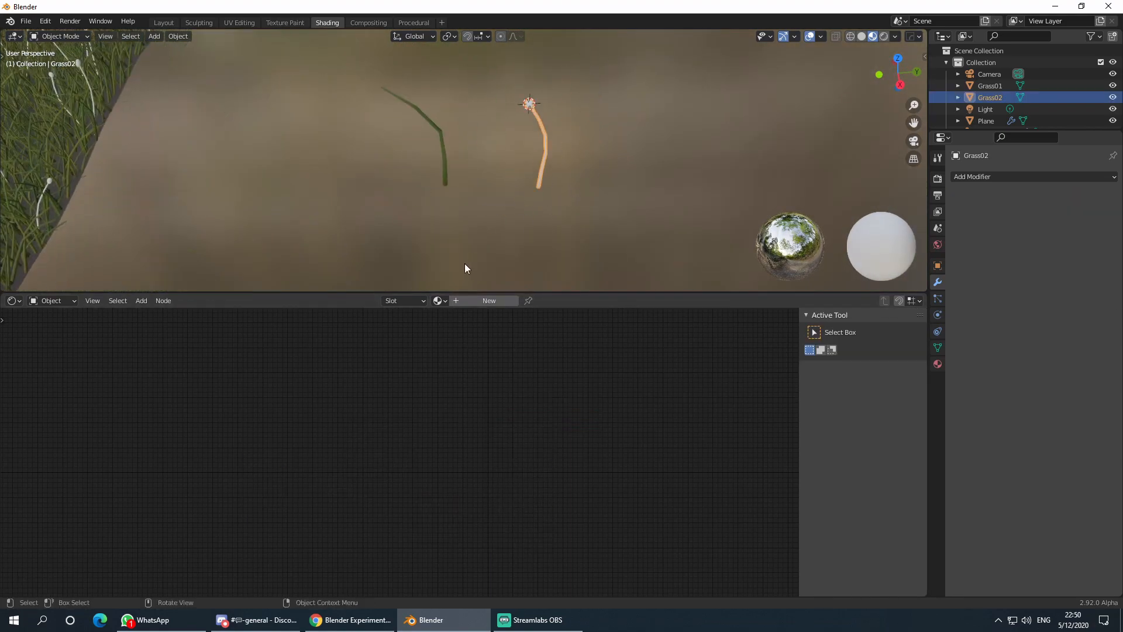
click(438, 300)
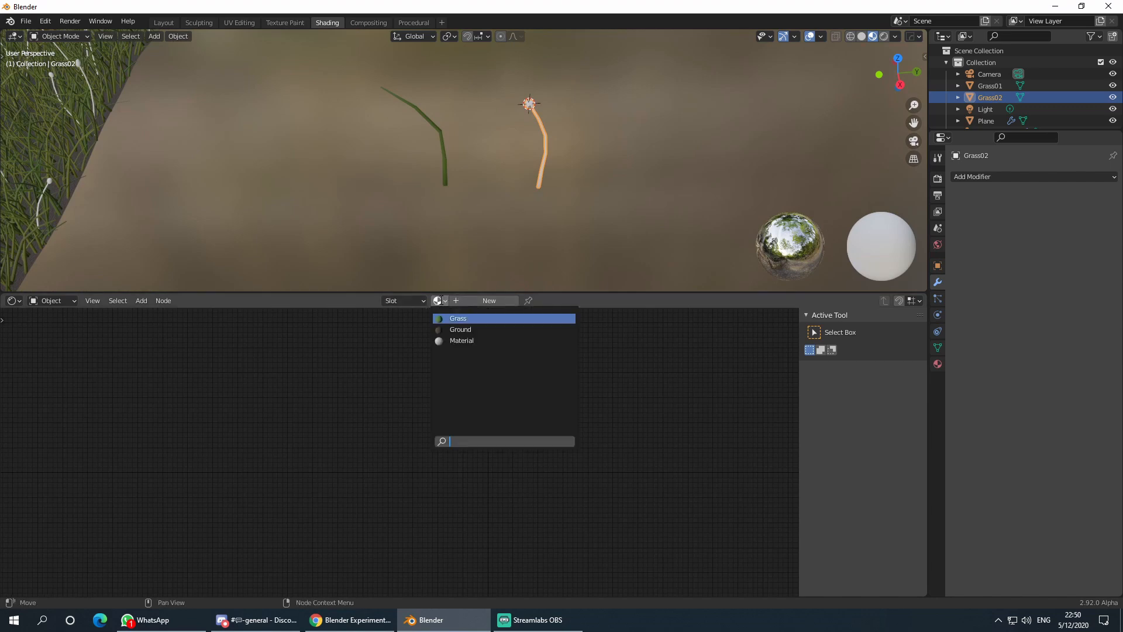
click(455, 318)
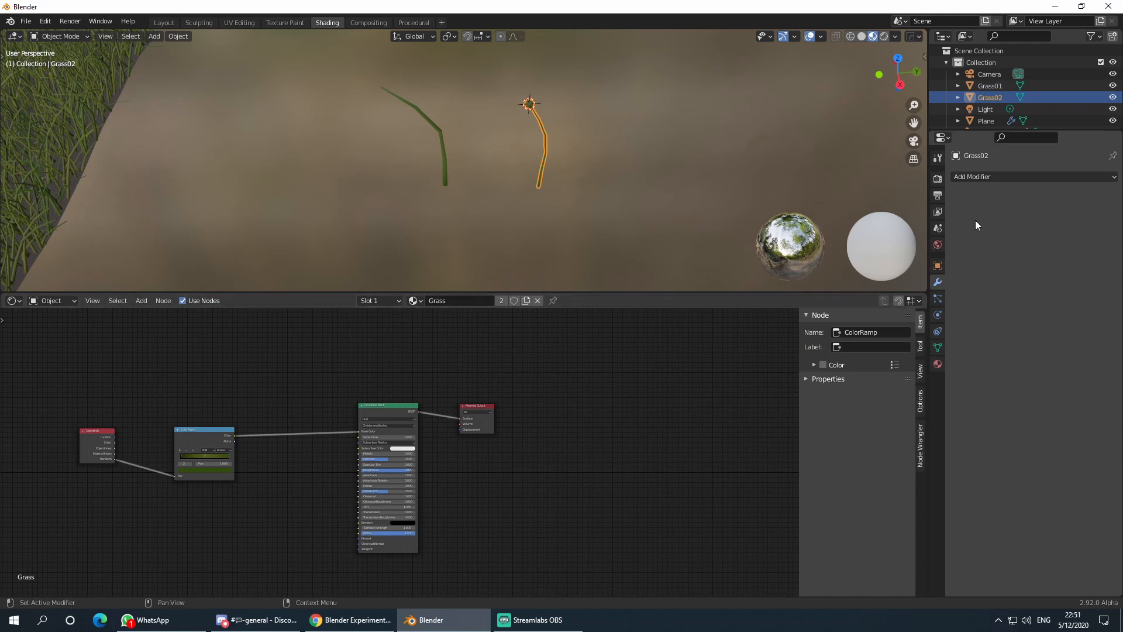
- Add a second material slot on Grass02 holding a new material named flower
click(936, 244)
click(938, 364)
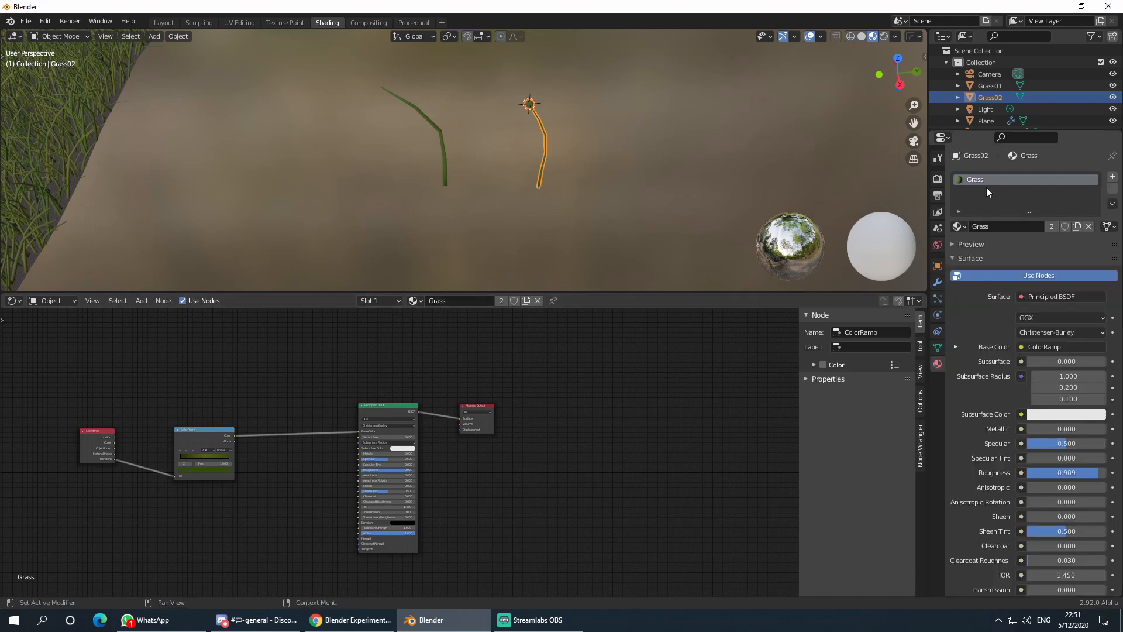
click(1112, 177)
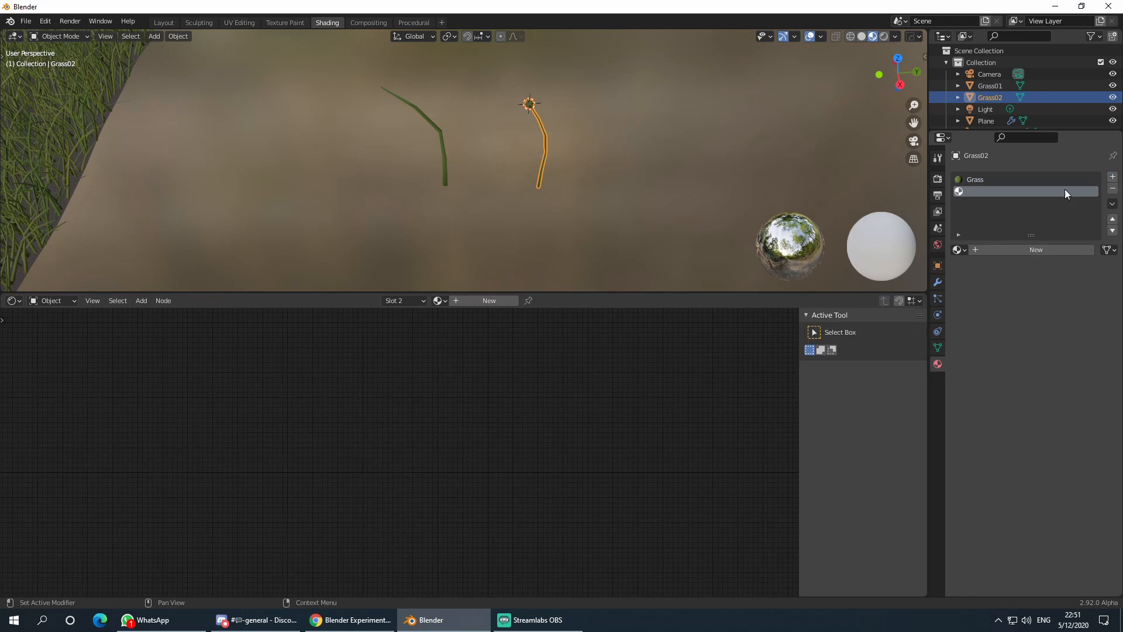
click(997, 251)
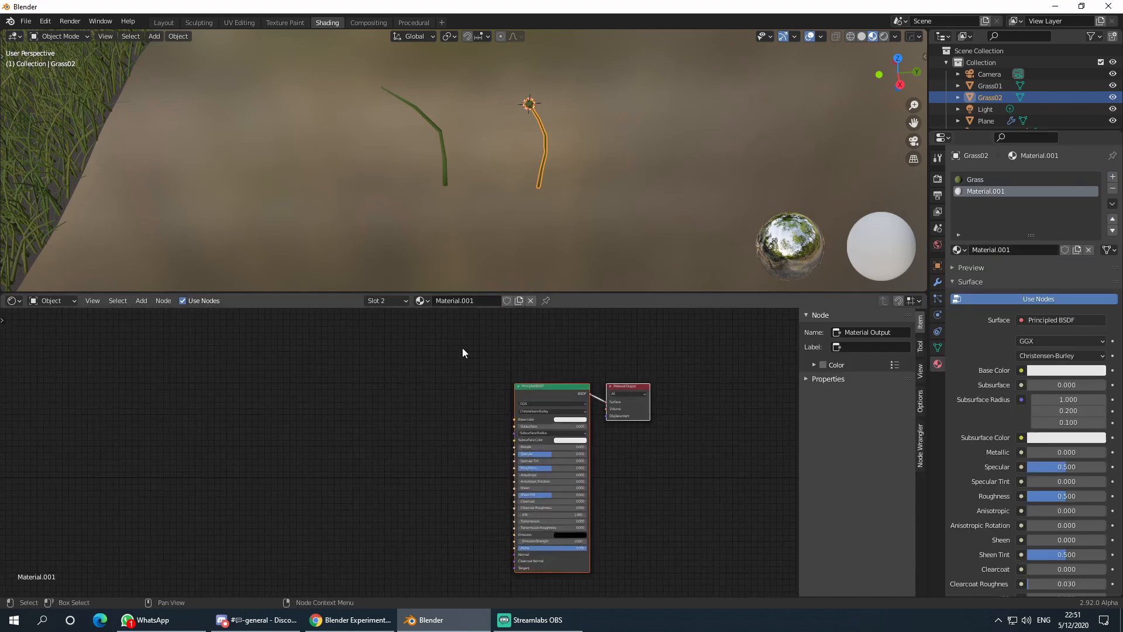
double_click(492, 301)
text(flowe)
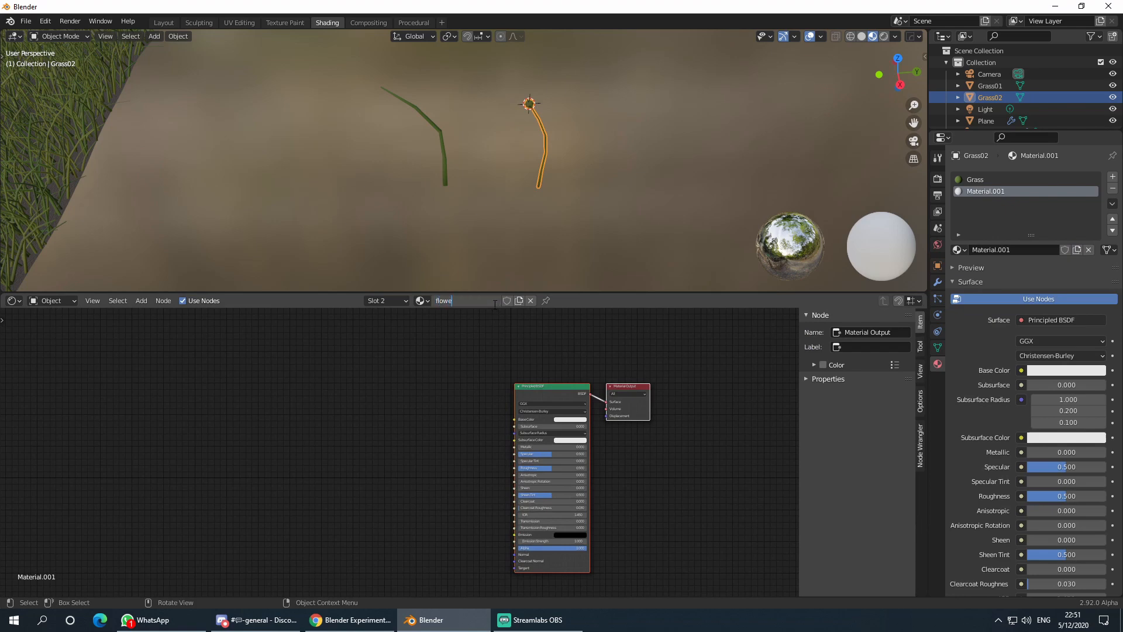
text(r)
key(Return)
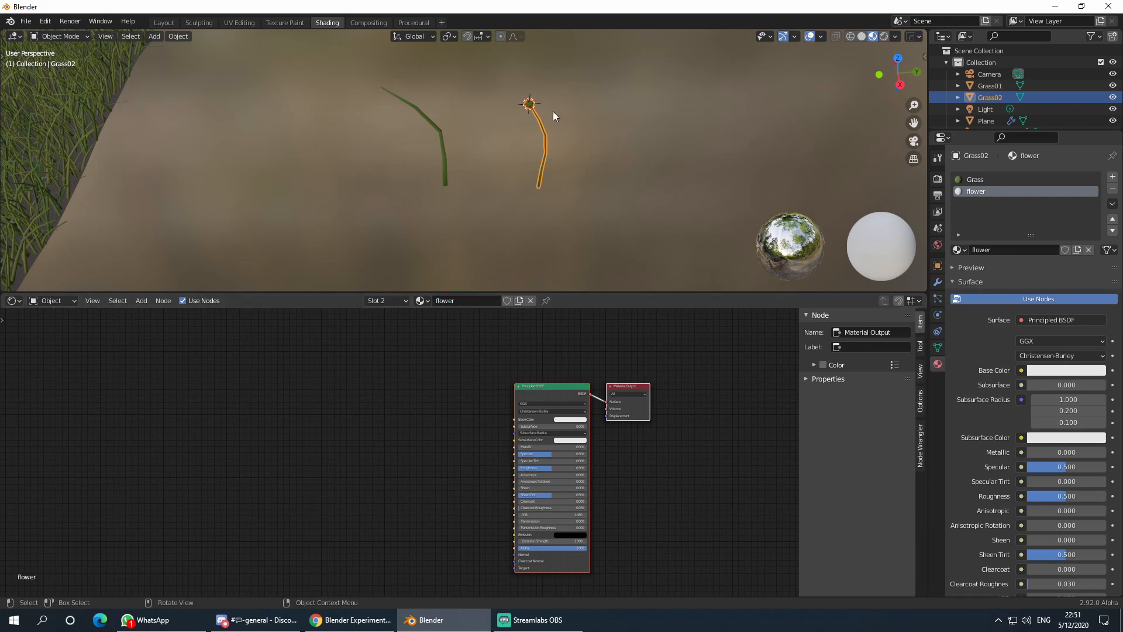
- Zoom toward the stem tip and switch Grass02 into Edit Mode
shift+middle_drag(564, 137, 529, 189)
scroll(530, 190, up, 2)
key(Tab)
scroll(533, 163, up, 2)
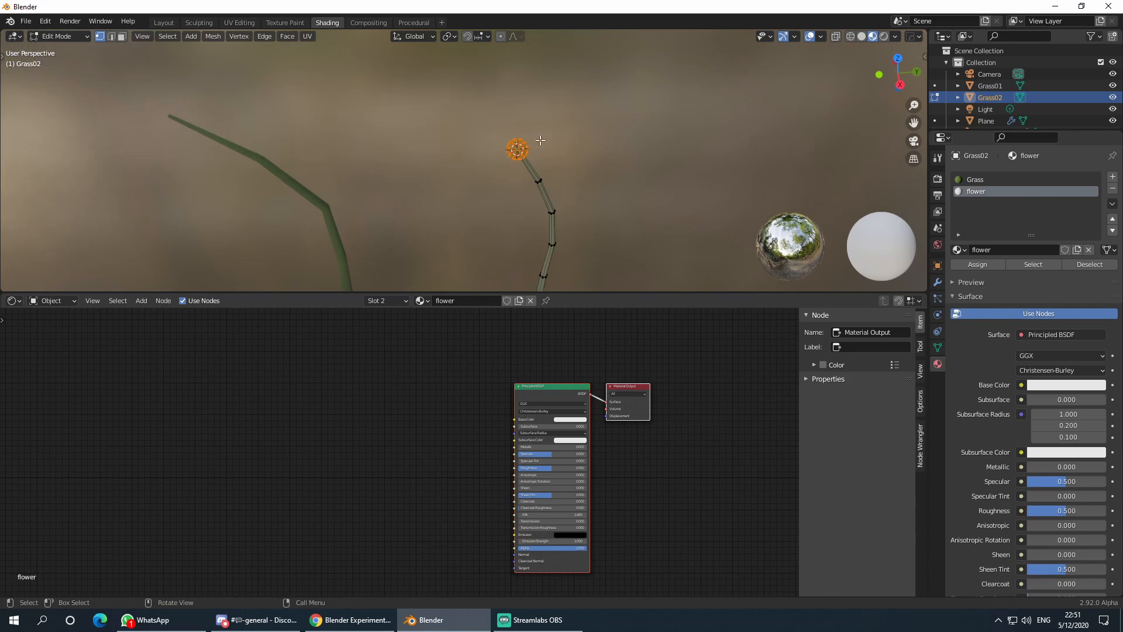
- Select Grass02's linked flower-head geometry and assign the flower material to it
click(510, 145)
key(ctrl+l)
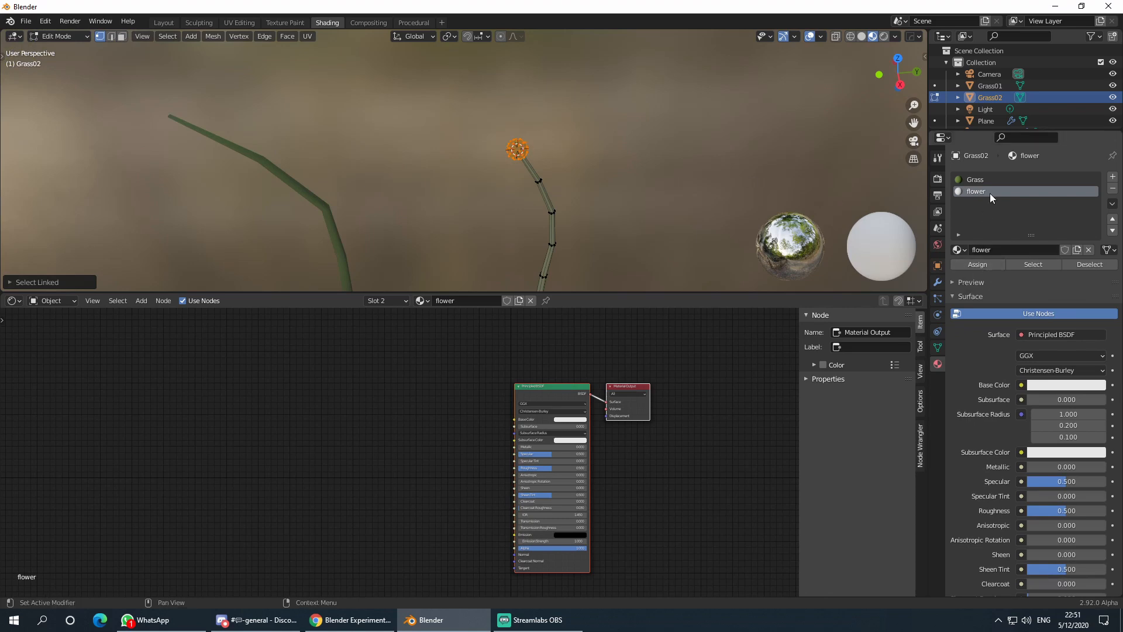
click(975, 267)
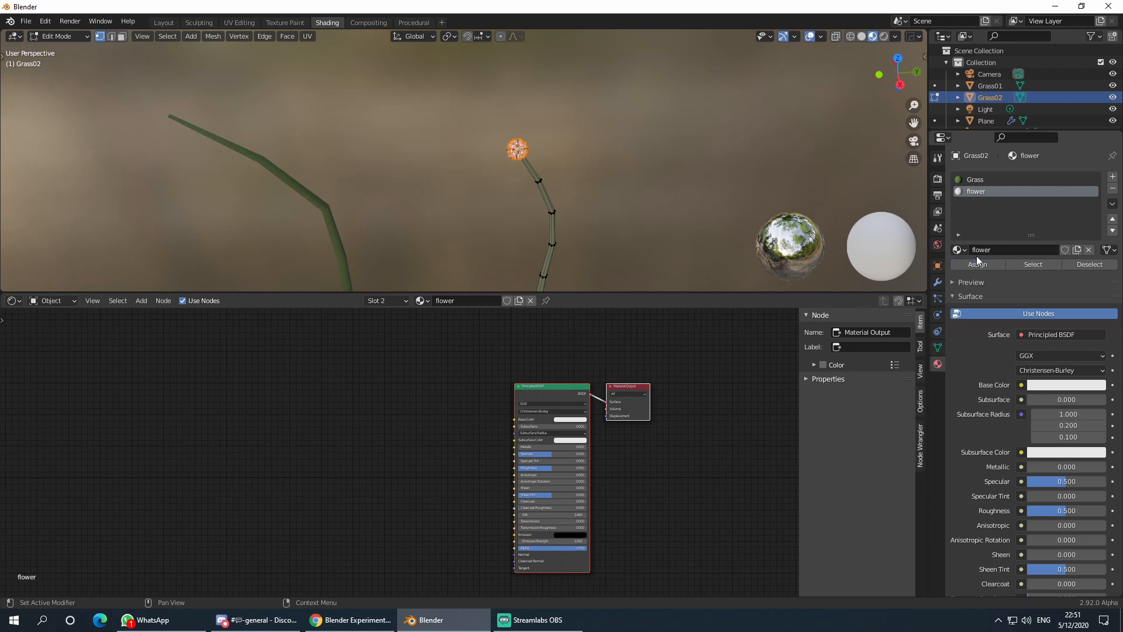
key(Tab)
- Add an Object Info node beside the Principled BSDF in the flower material
click(616, 208)
middle_drag(617, 208, 591, 145)
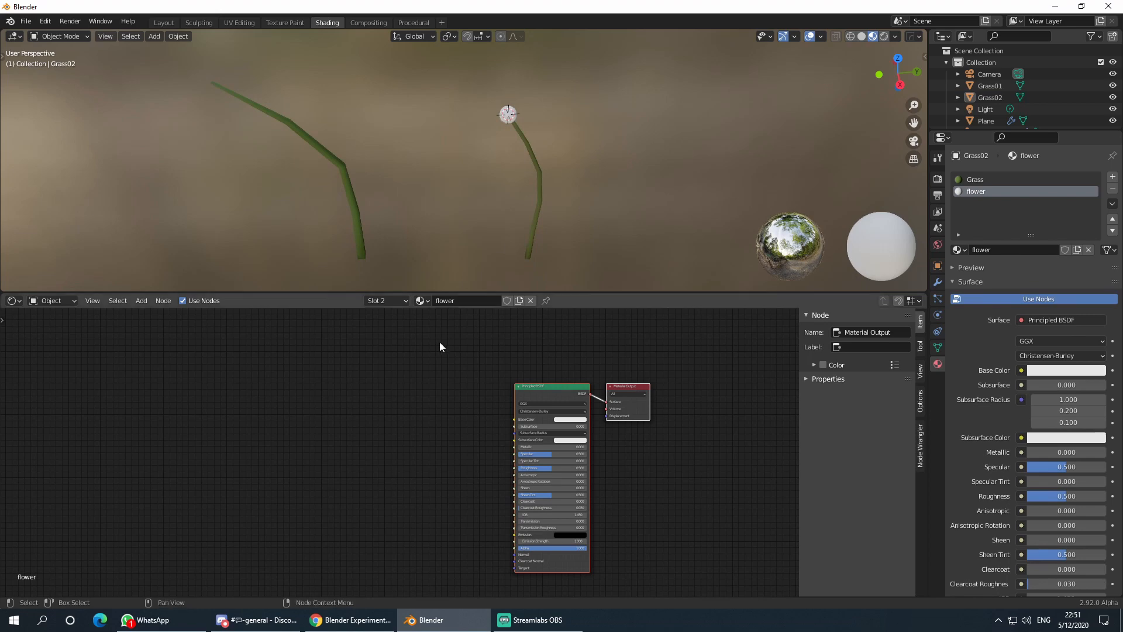
scroll(439, 346, down, 3)
scroll(425, 416, up, 3)
middle_drag(380, 405, 481, 422)
click(597, 404)
click(481, 421)
key(shift+a)
click(482, 420)
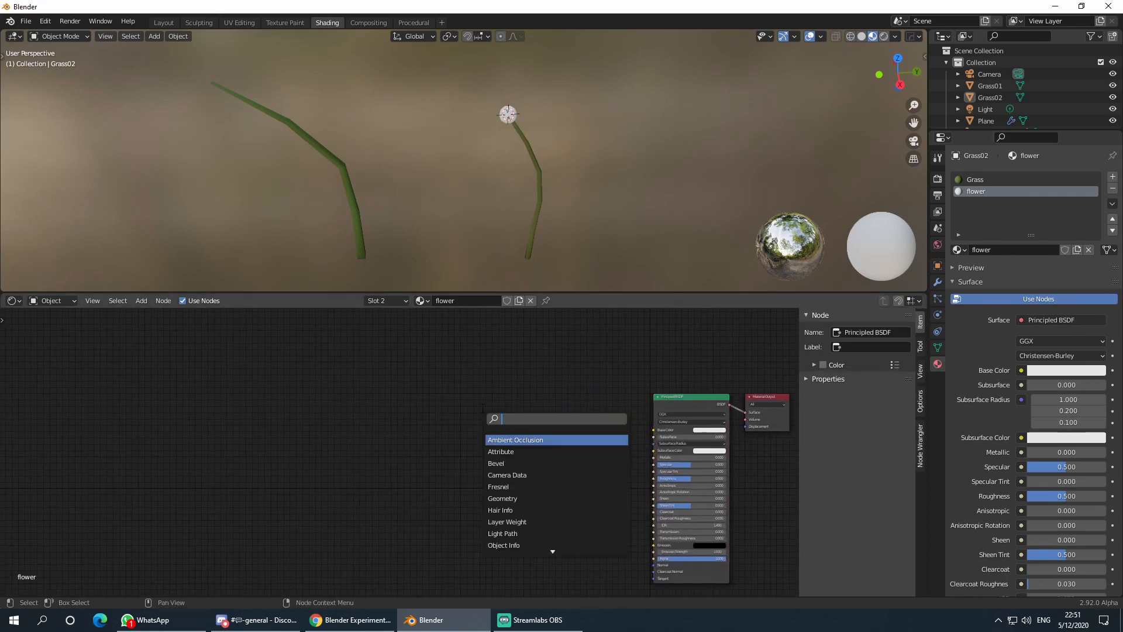
text(ob)
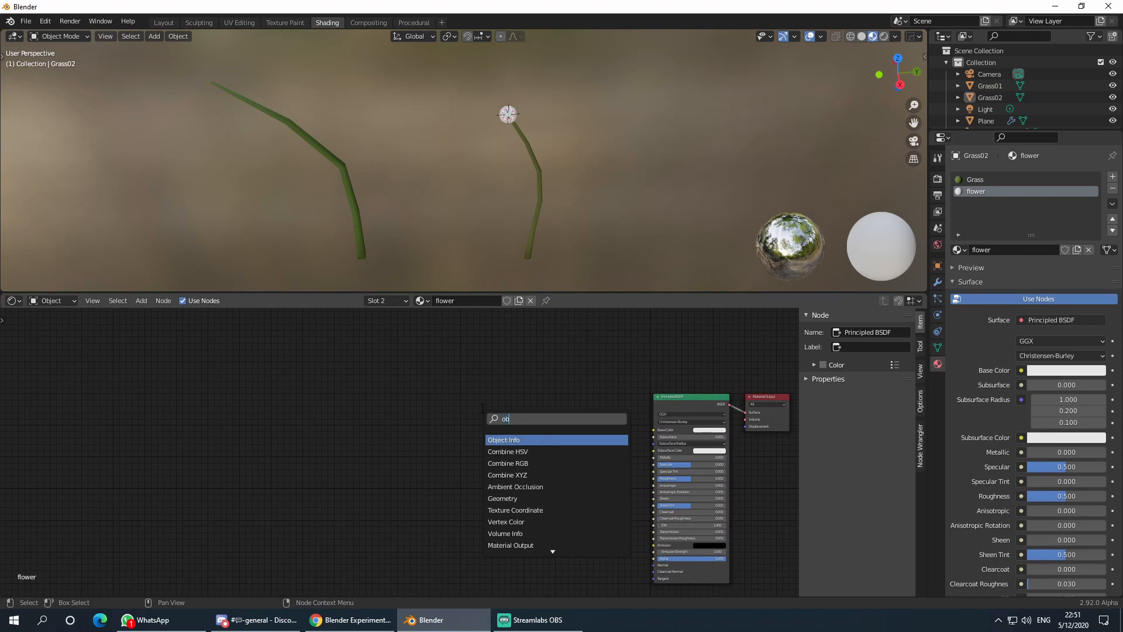
click(516, 439)
scroll(414, 471, up, 4)
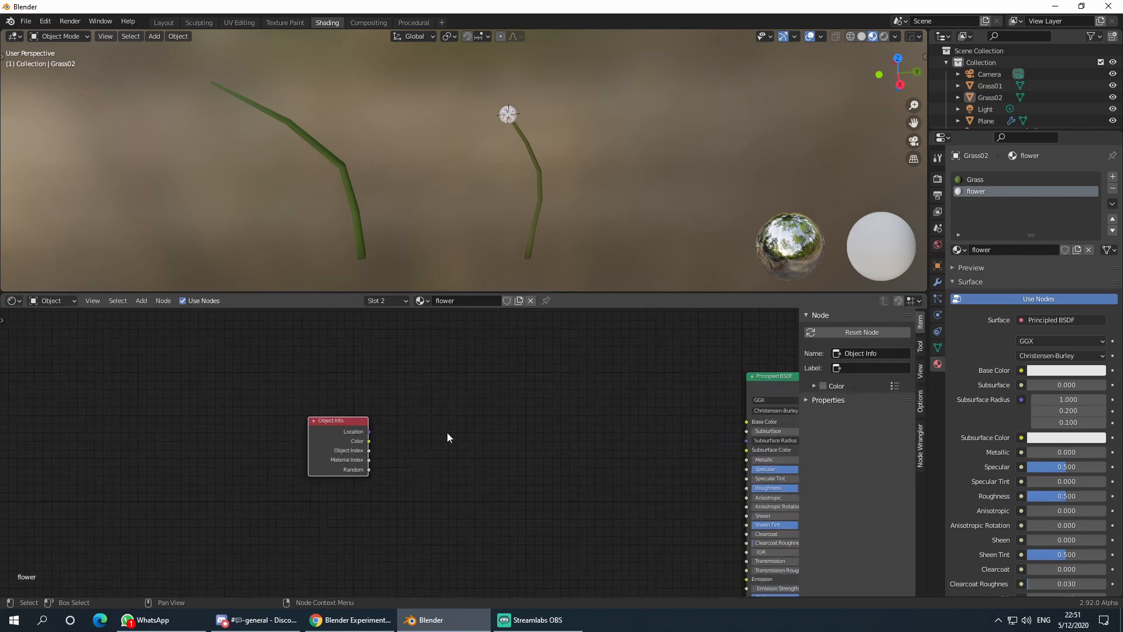
key(shift+a)
click(467, 427)
- Add a ColorRamp node and drive its Fac with Object Info's Random output
text(ramp)
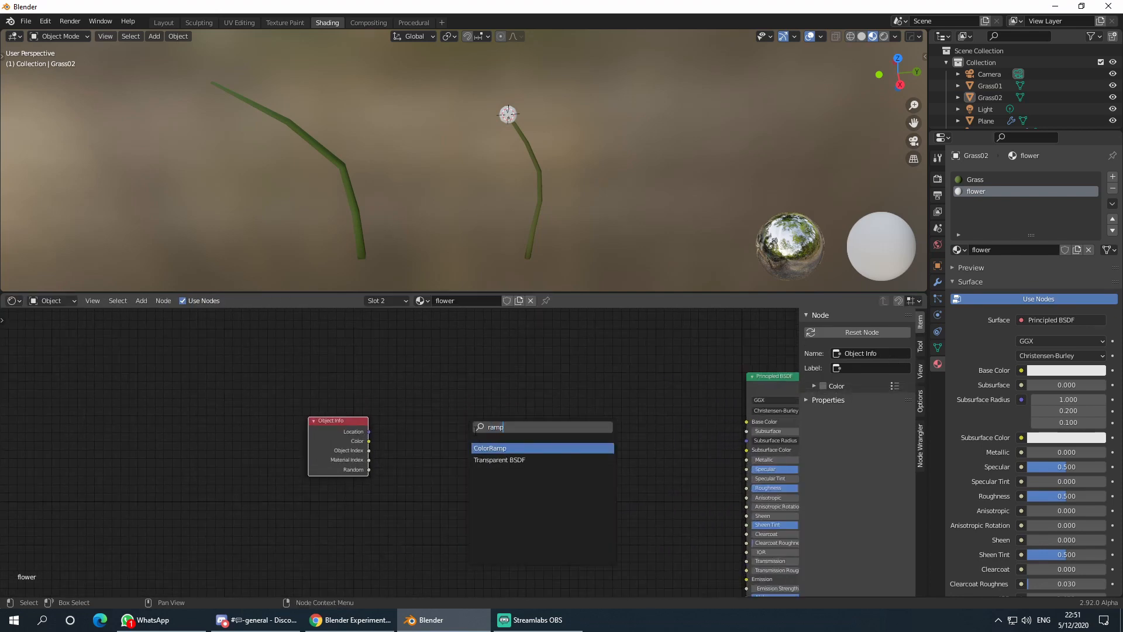
click(493, 449)
click(459, 435)
drag(370, 433, 387, 451)
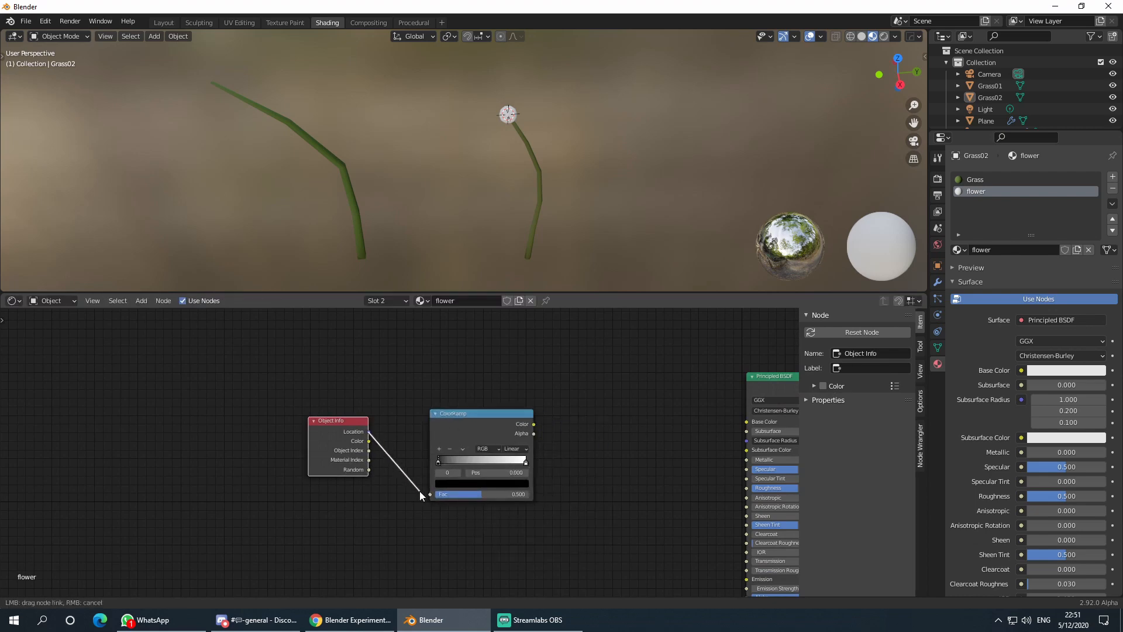
drag(420, 490, 420, 491)
drag(369, 470, 430, 495)
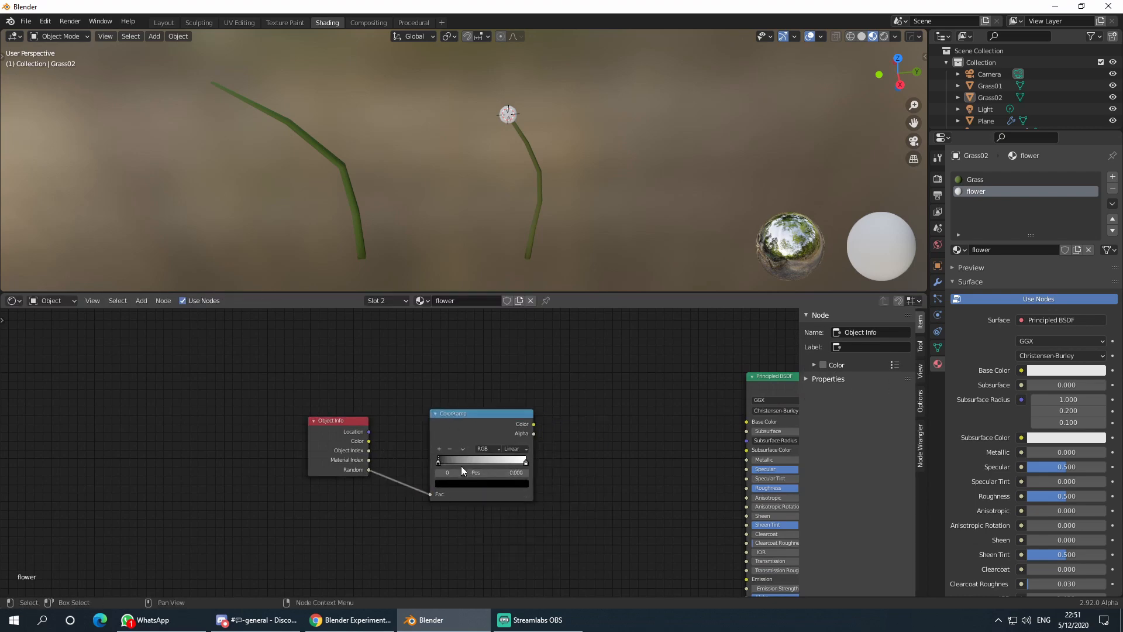
- Switch the ColorRamp to HSV colour mode with Far interpolation
click(450, 483)
drag(510, 416, 510, 384)
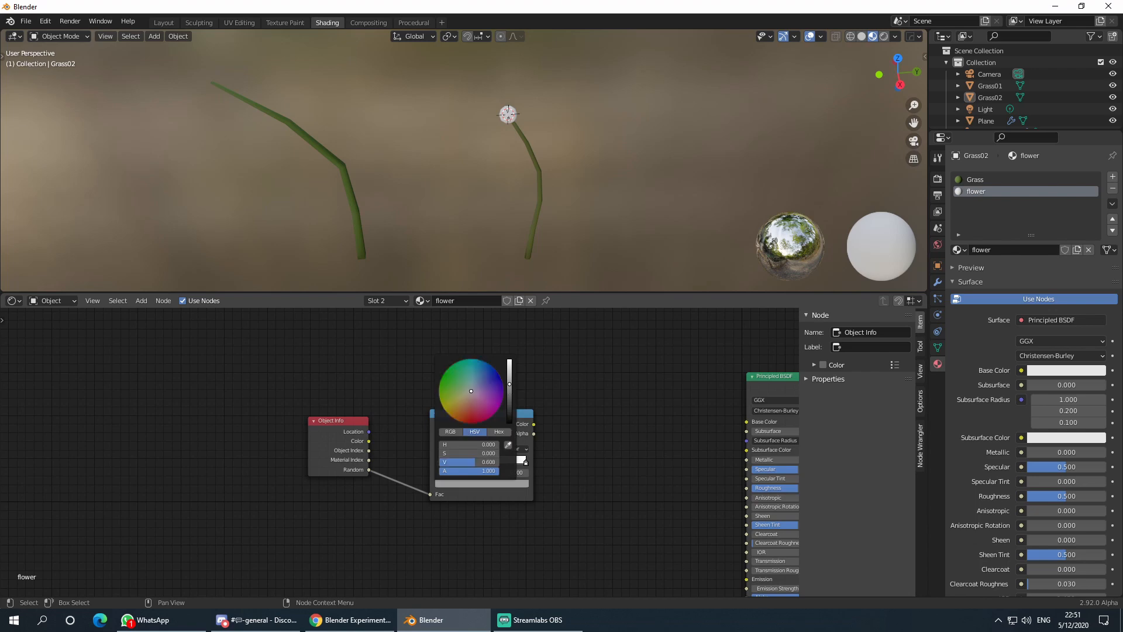
click(480, 391)
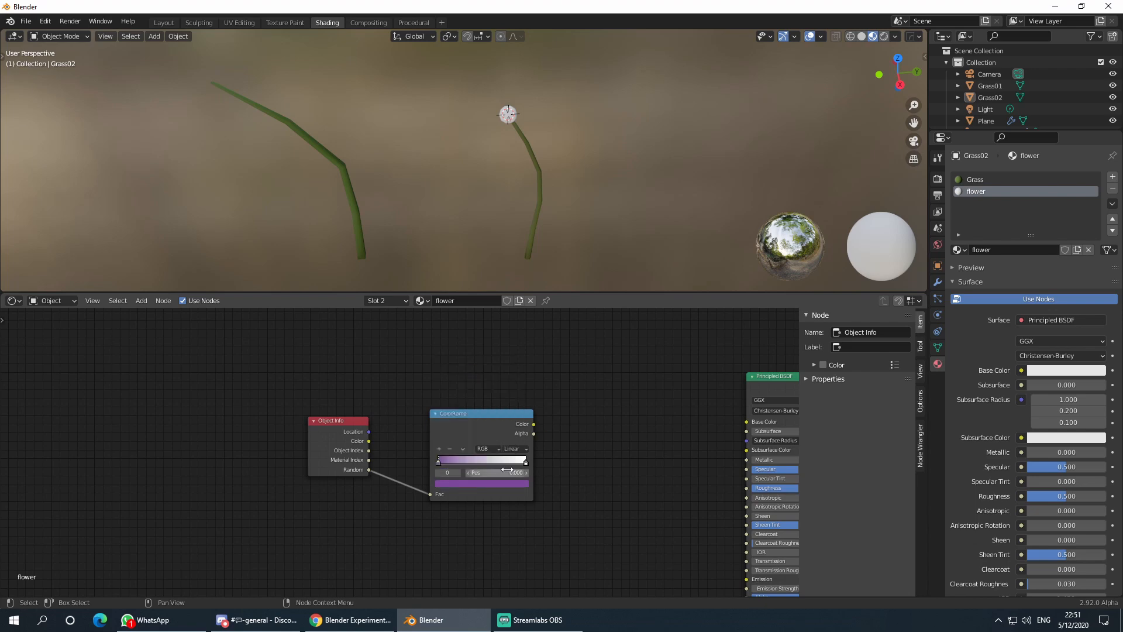
scroll(529, 457, up, 2)
click(529, 451)
click(530, 470)
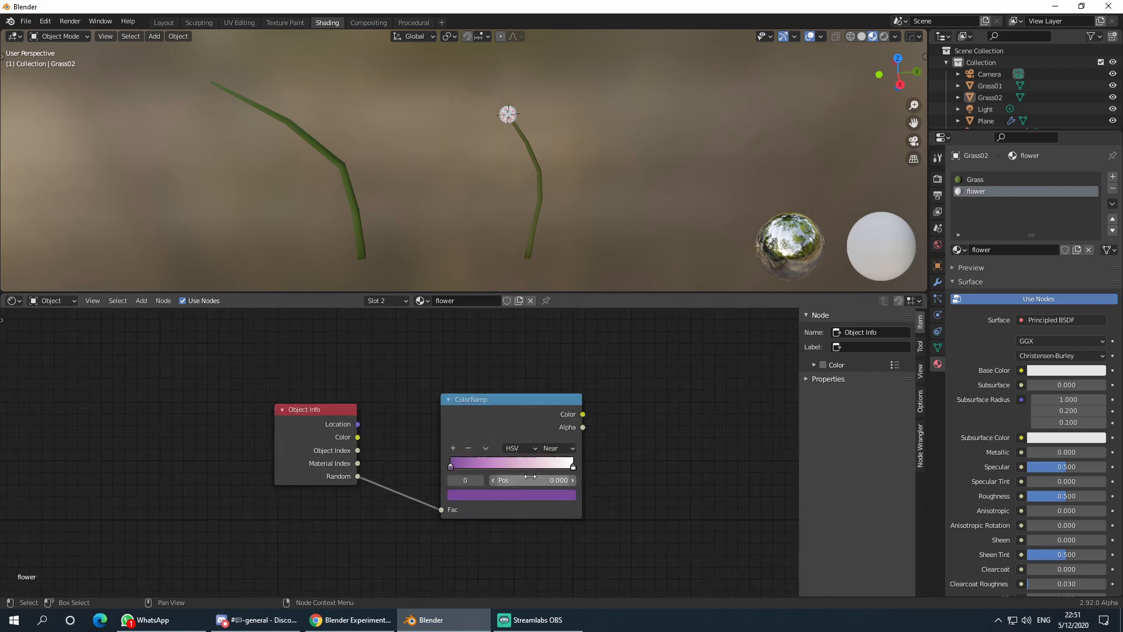
click(563, 451)
click(564, 473)
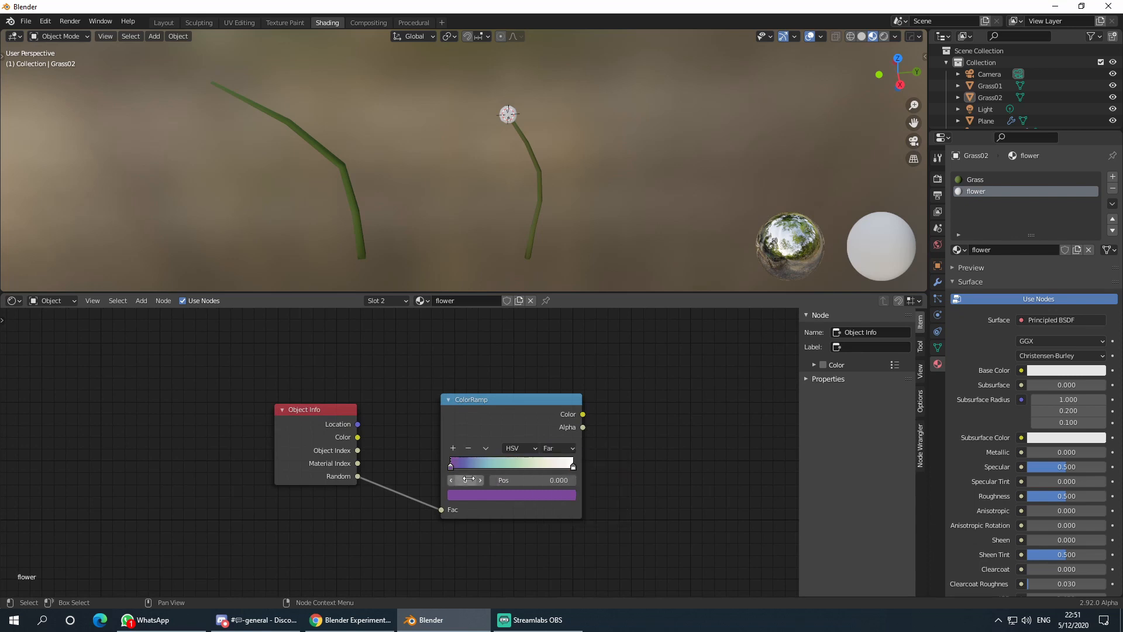
- Make both the left and right ColorRamp stops saturated red for a full rainbow
click(472, 492)
click(514, 393)
drag(515, 393, 510, 411)
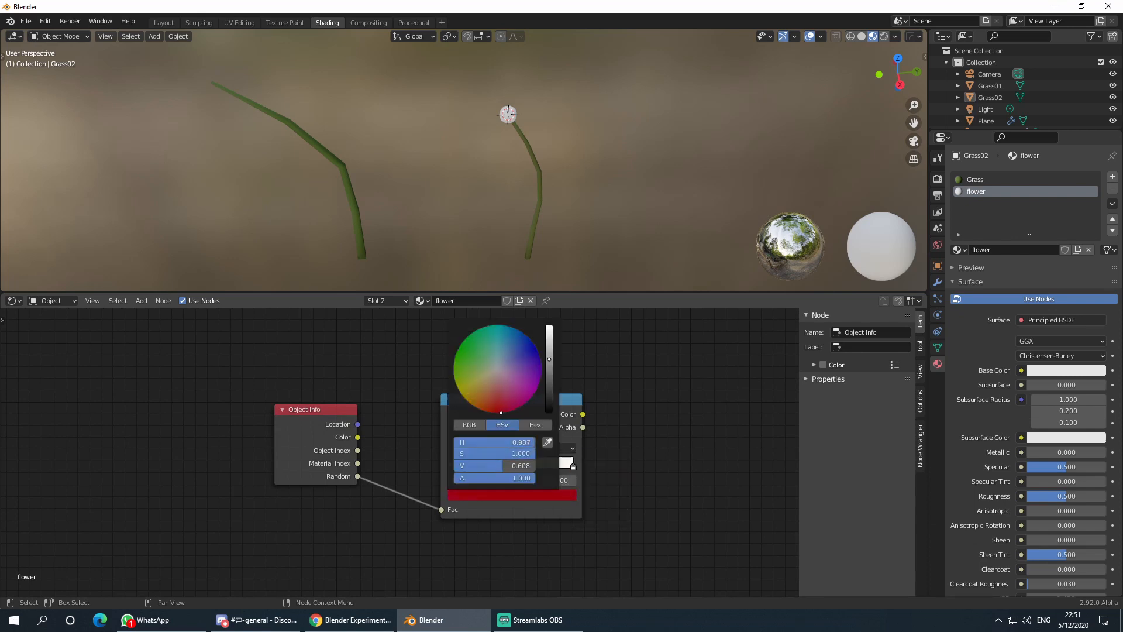
click(573, 467)
click(542, 497)
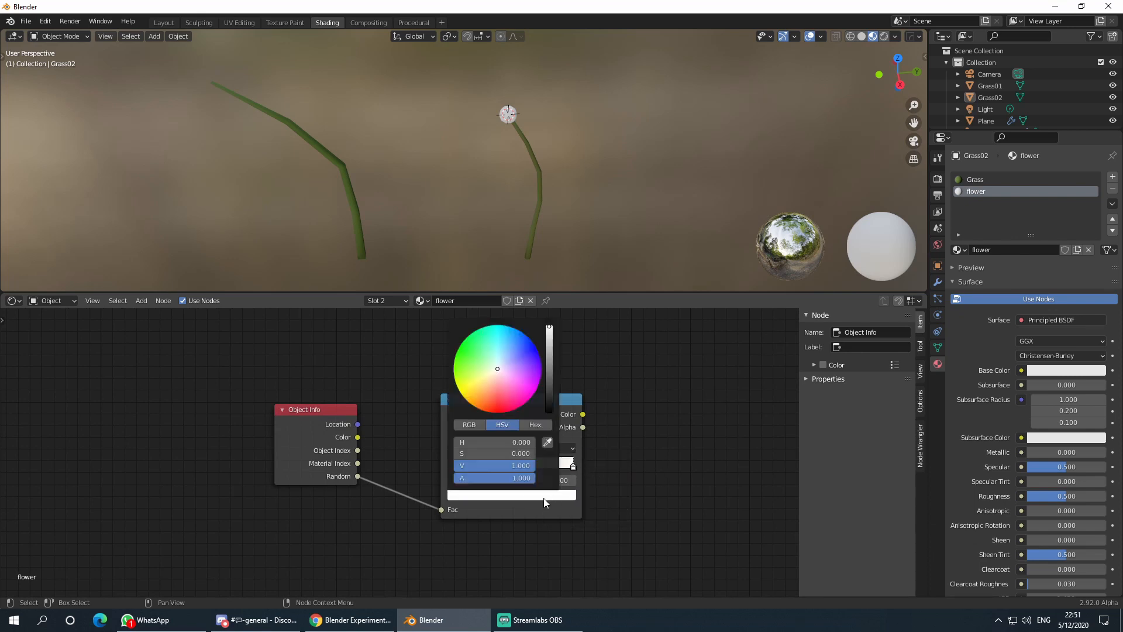
drag(497, 409, 503, 412)
- Move the ColorRamp near the shader and link its Color to Principled BSDF Base Color
scroll(647, 456, down, 2)
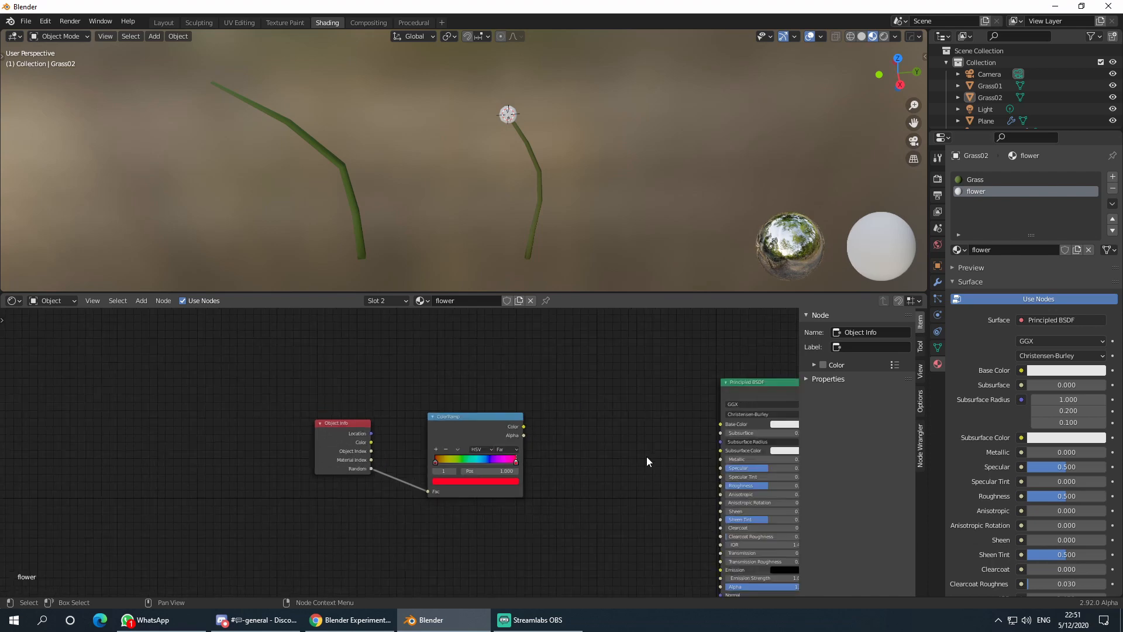
middle_drag(647, 456, 493, 457)
scroll(492, 457, up, 2)
drag(389, 408, 518, 389)
scroll(607, 415, down, 1)
middle_drag(607, 416, 499, 422)
drag(399, 401, 550, 413)
middle_drag(550, 413, 529, 361)
scroll(421, 378, down, 2)
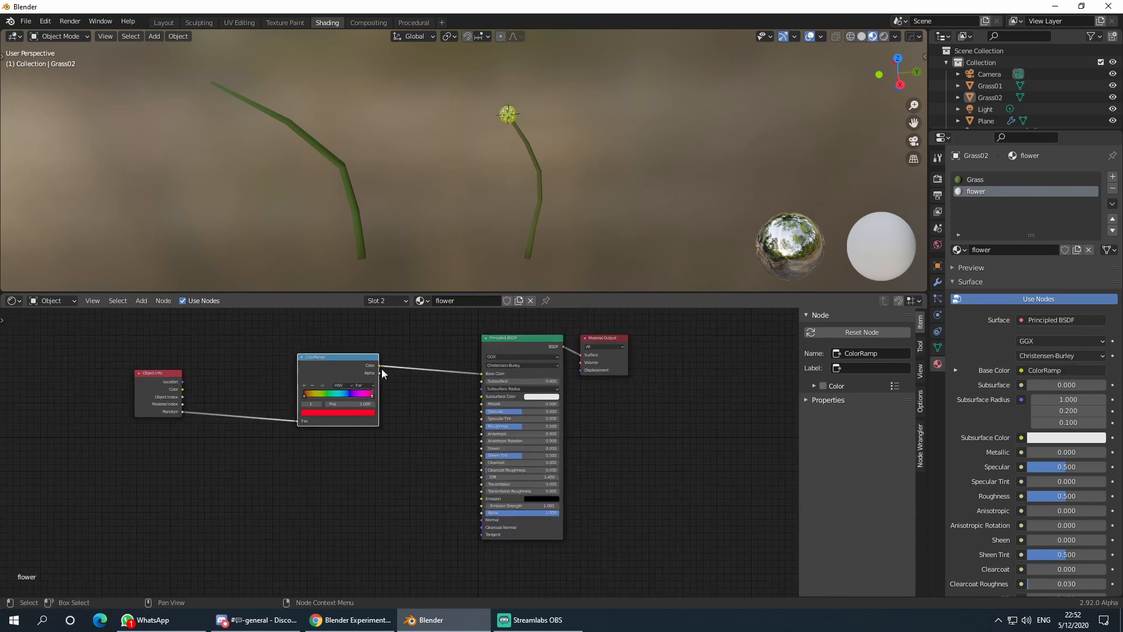
- Feed the ramp colour into Emission, fixing a mistaken link, and set Emission Strength to 4.8
drag(379, 365, 480, 507)
scroll(580, 461, up, 3)
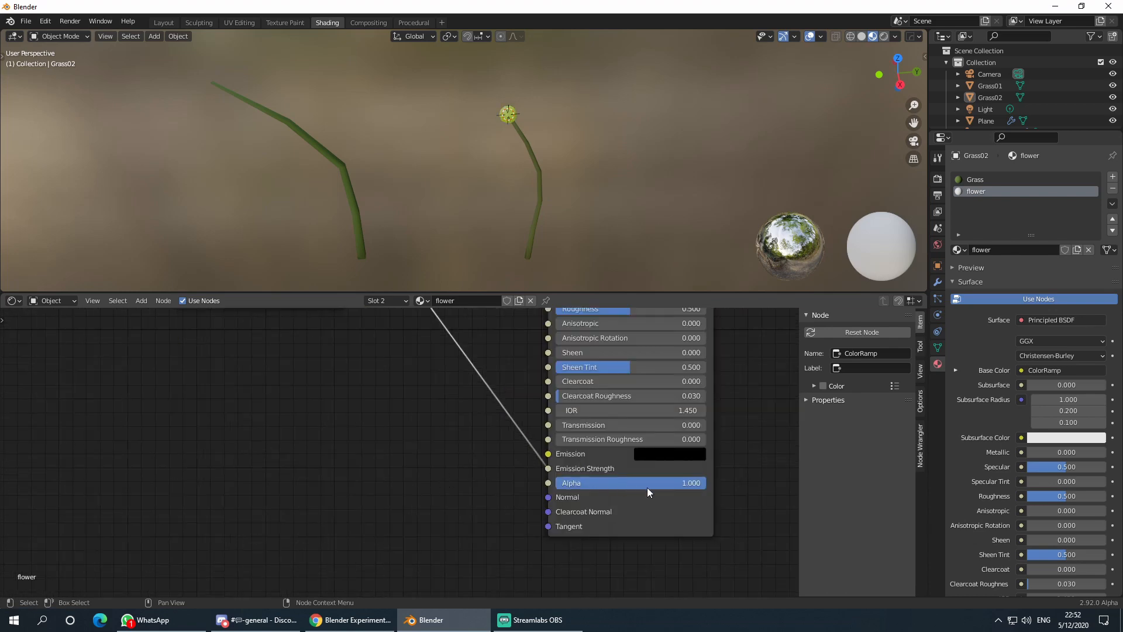
drag(550, 469, 526, 462)
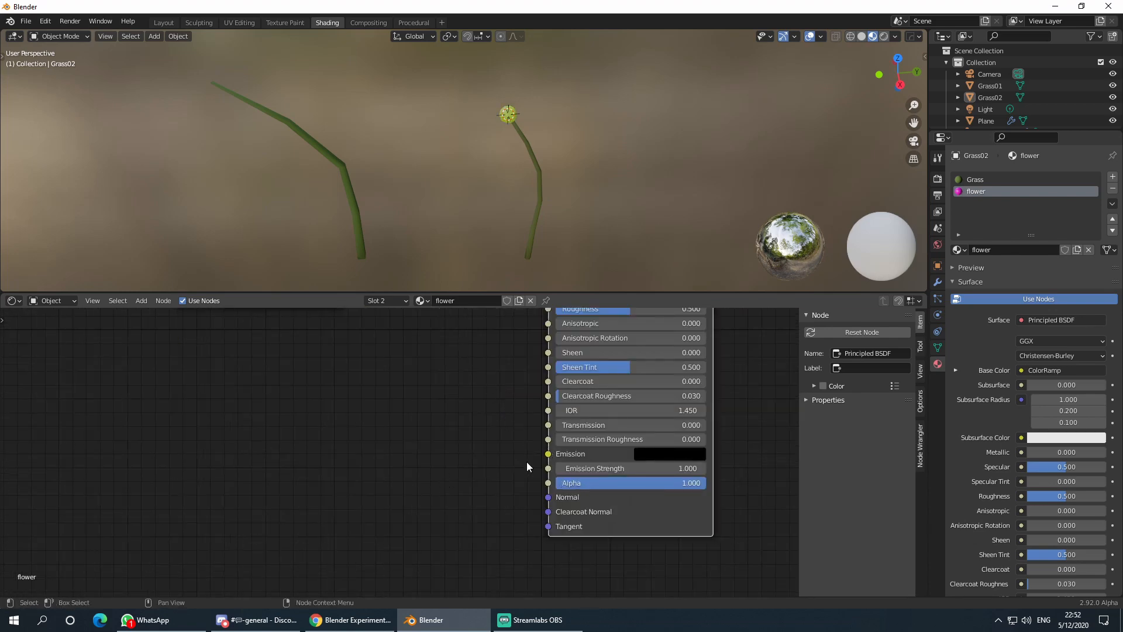
scroll(449, 446, down, 3)
drag(379, 346, 482, 481)
scroll(468, 497, up, 3)
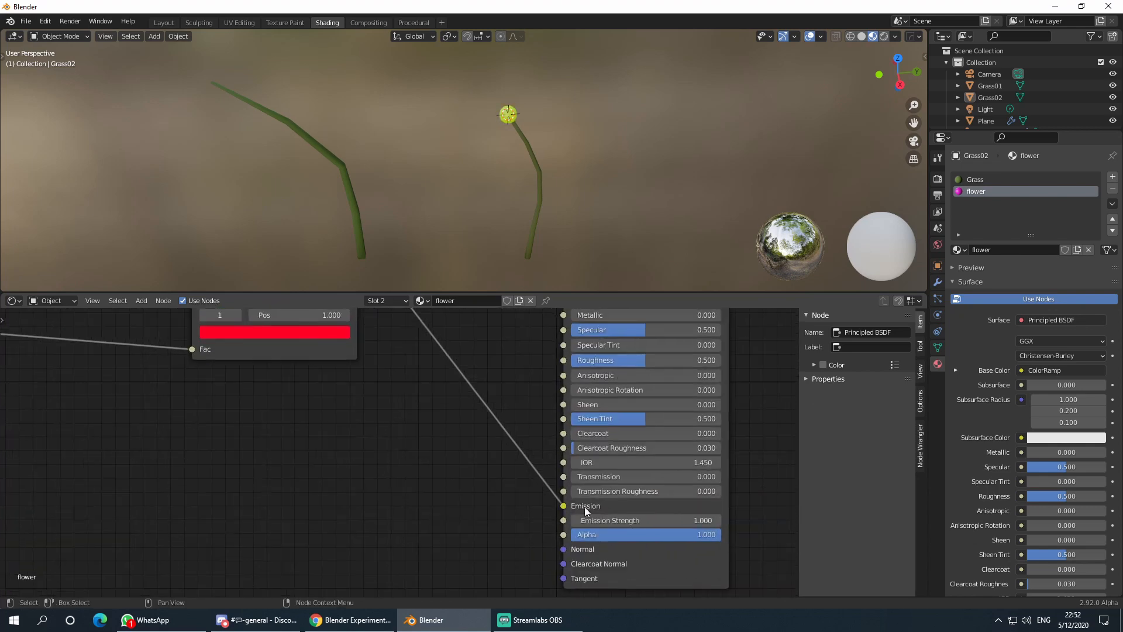
drag(620, 520, 644, 520)
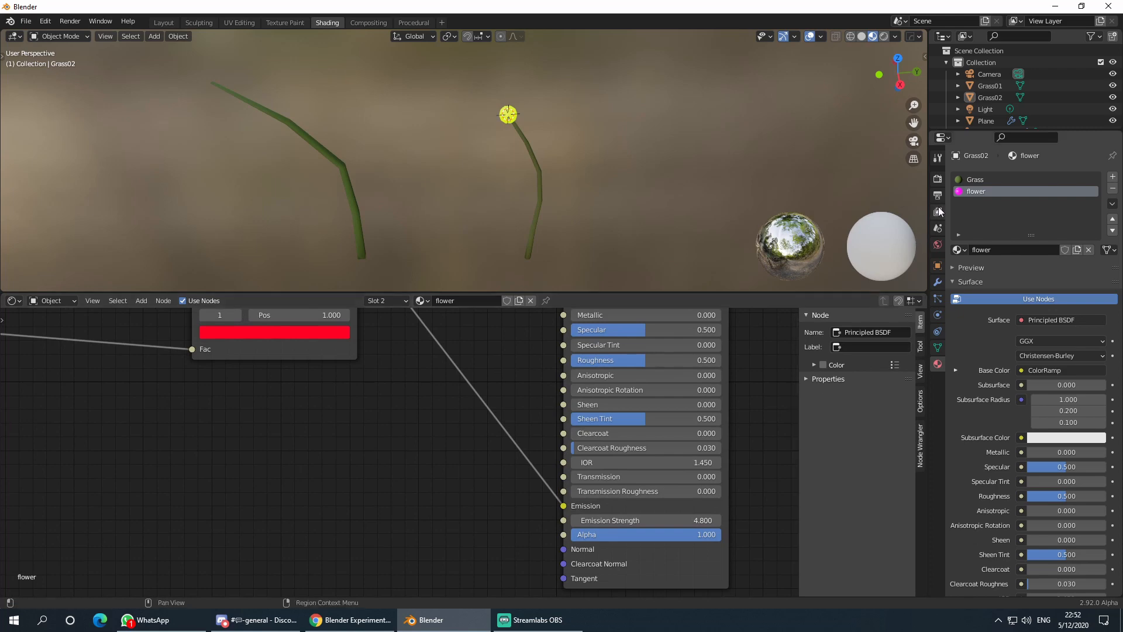
- Enable Bloom in Render Properties and view the glowing flowers across the field
click(937, 178)
click(961, 270)
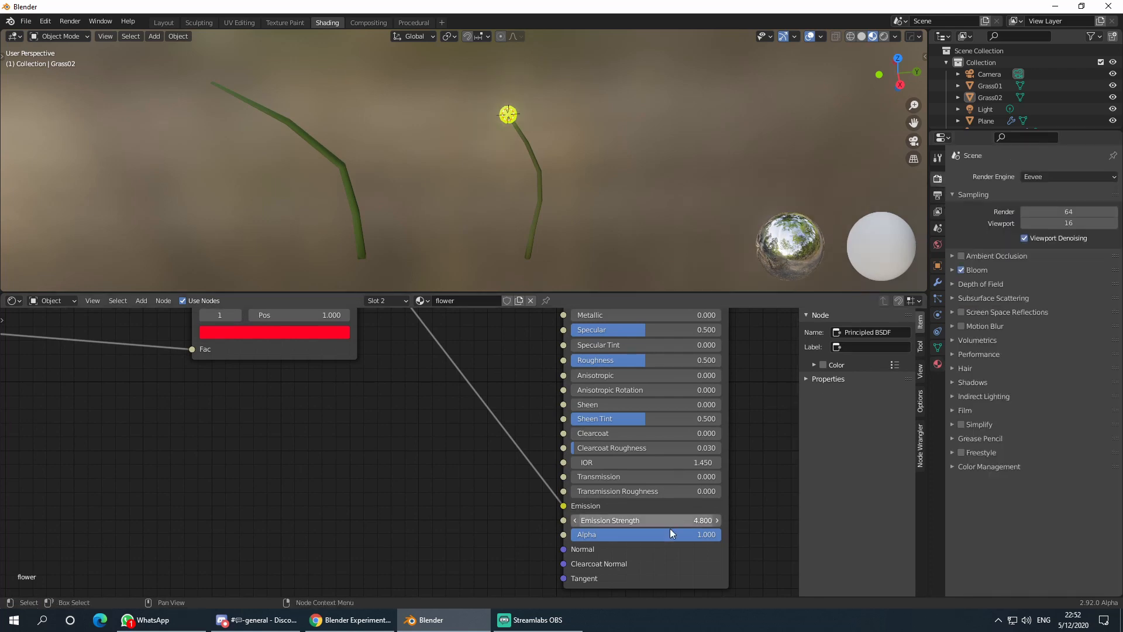
scroll(473, 228, down, 3)
scroll(474, 204, down, 3)
shift+middle_drag(317, 183, 496, 154)
scroll(464, 176, down, 5)
shift+middle_drag(432, 232, 557, 195)
scroll(493, 179, up, 6)
scroll(503, 179, down, 4)
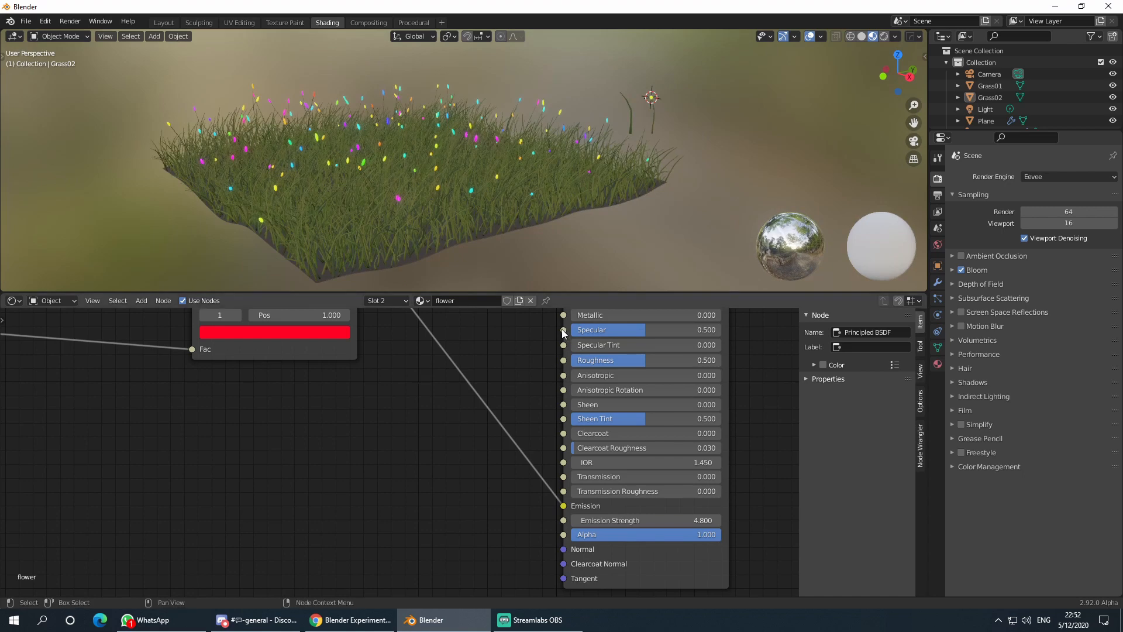
- Lower the flower Emission Strength to 1.86 while inspecting the grass field
scroll(505, 164, down, 4)
scroll(473, 190, up, 4)
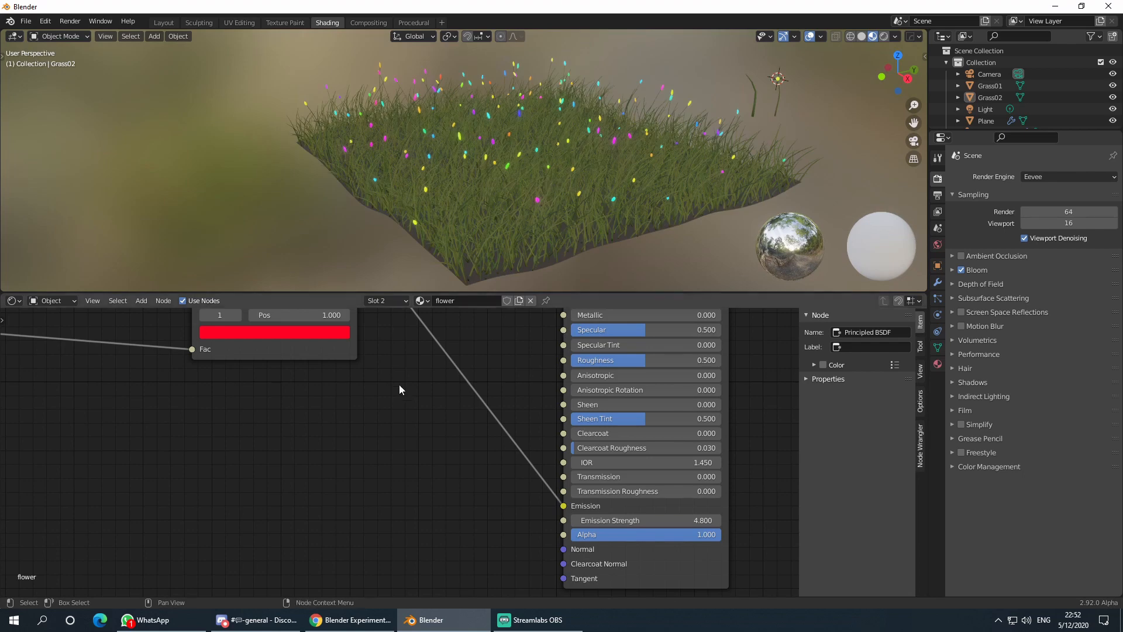
scroll(398, 384, down, 1)
middle_drag(542, 255, 532, 209)
scroll(532, 210, up, 3)
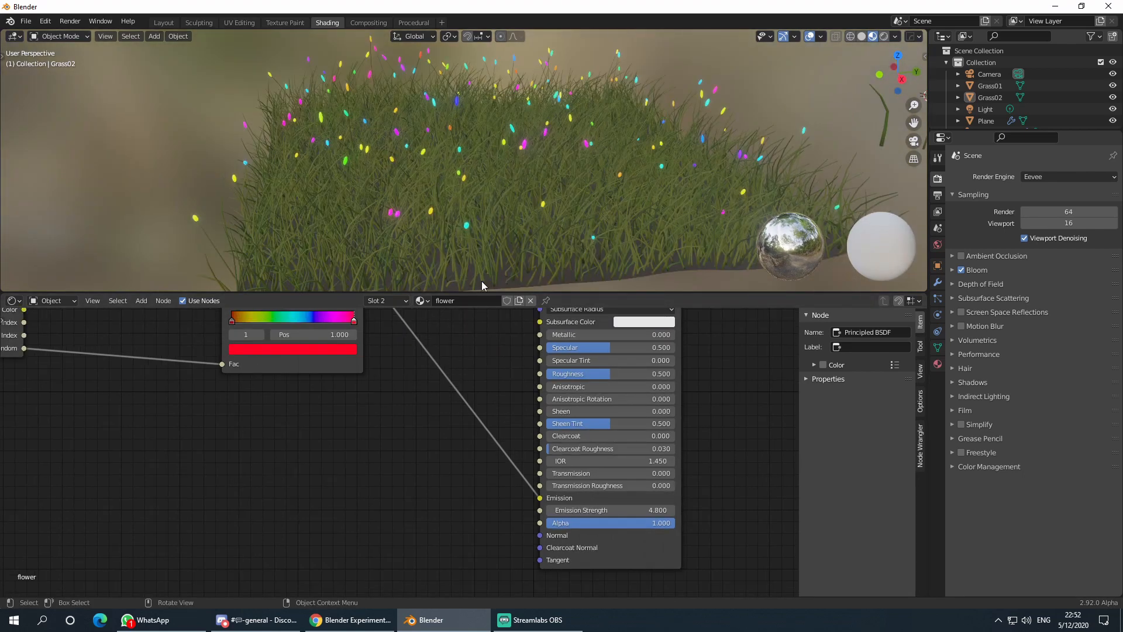
scroll(474, 409, down, 1)
middle_drag(468, 426, 468, 427)
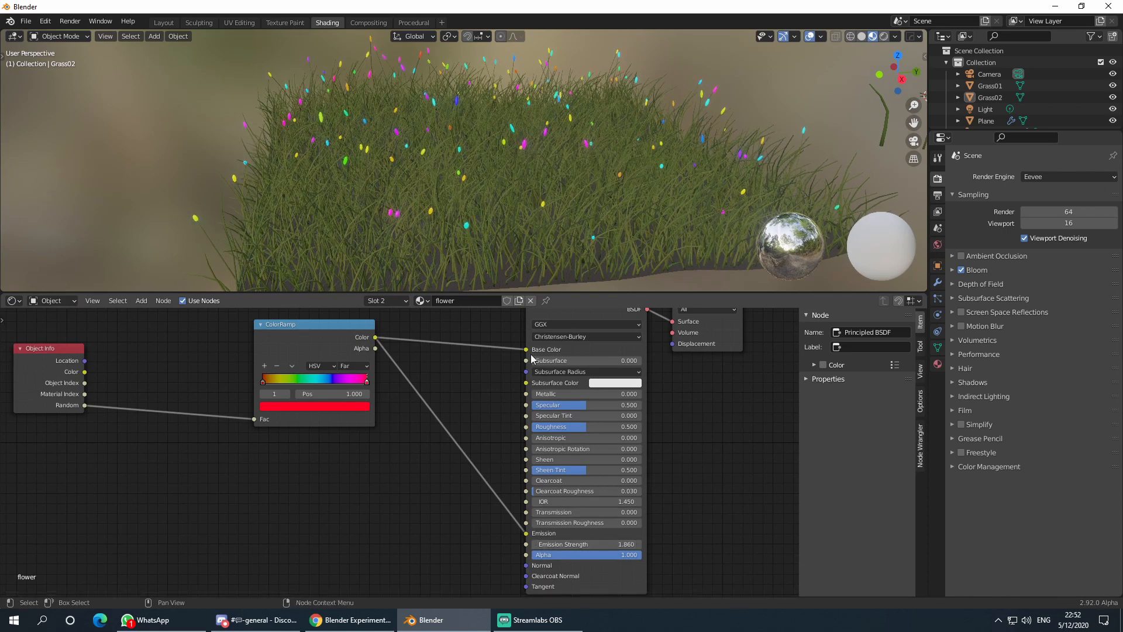
scroll(491, 186, down, 5)
- Look down on the field and select the grass PointCloud object
middle_drag(546, 180, 727, 91)
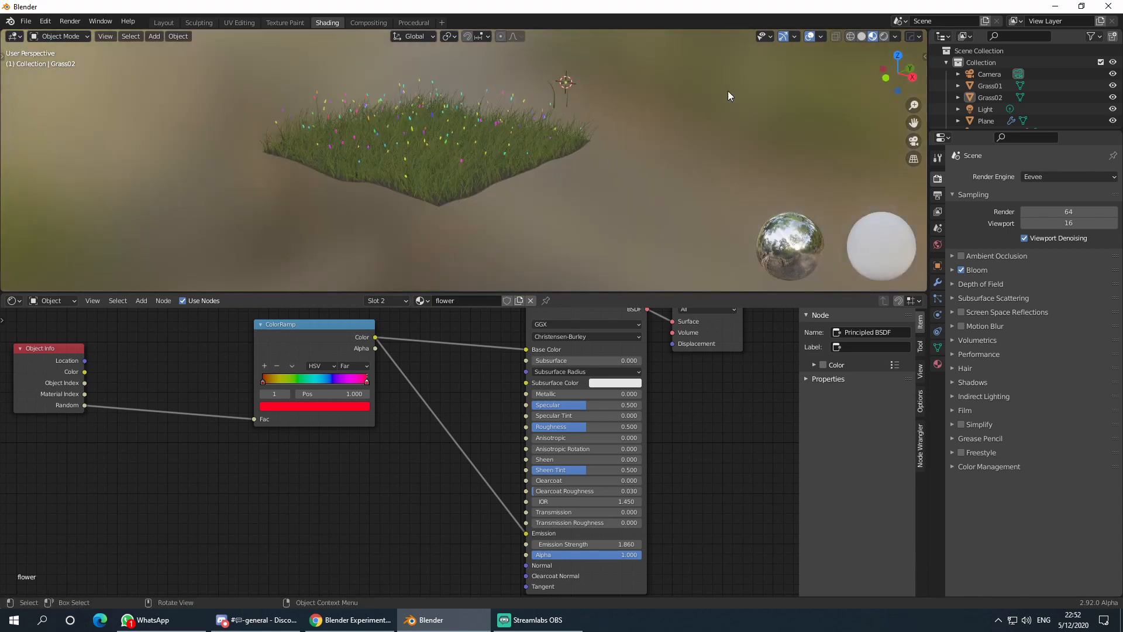
scroll(204, 386, down, 6)
middle_drag(205, 387, 292, 400)
scroll(354, 419, up, 7)
scroll(355, 420, down, 3)
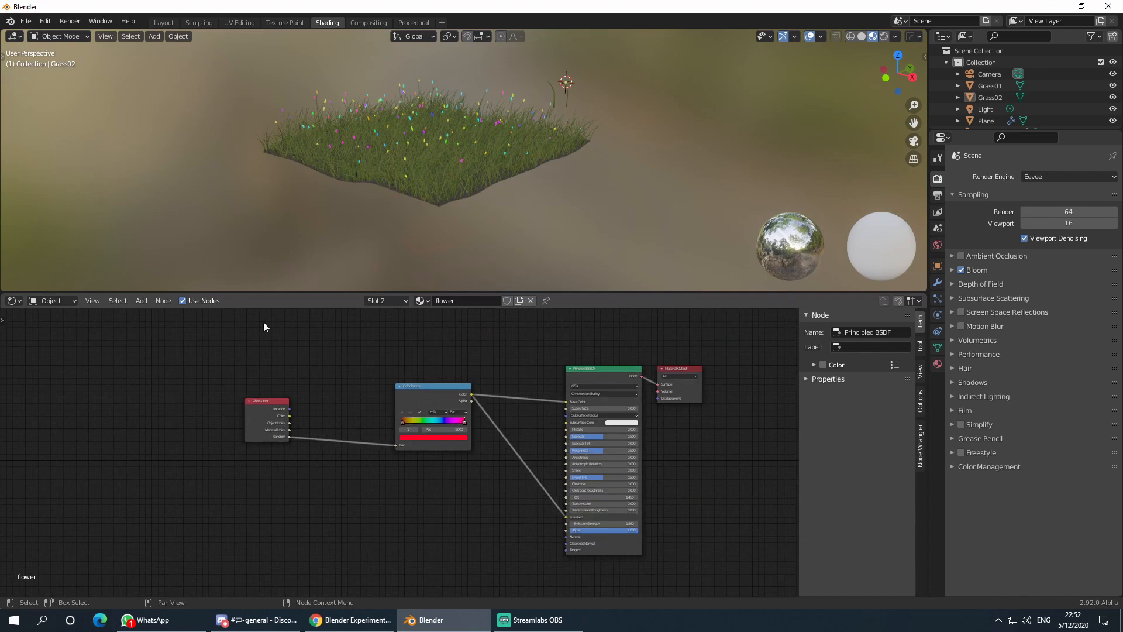
click(435, 167)
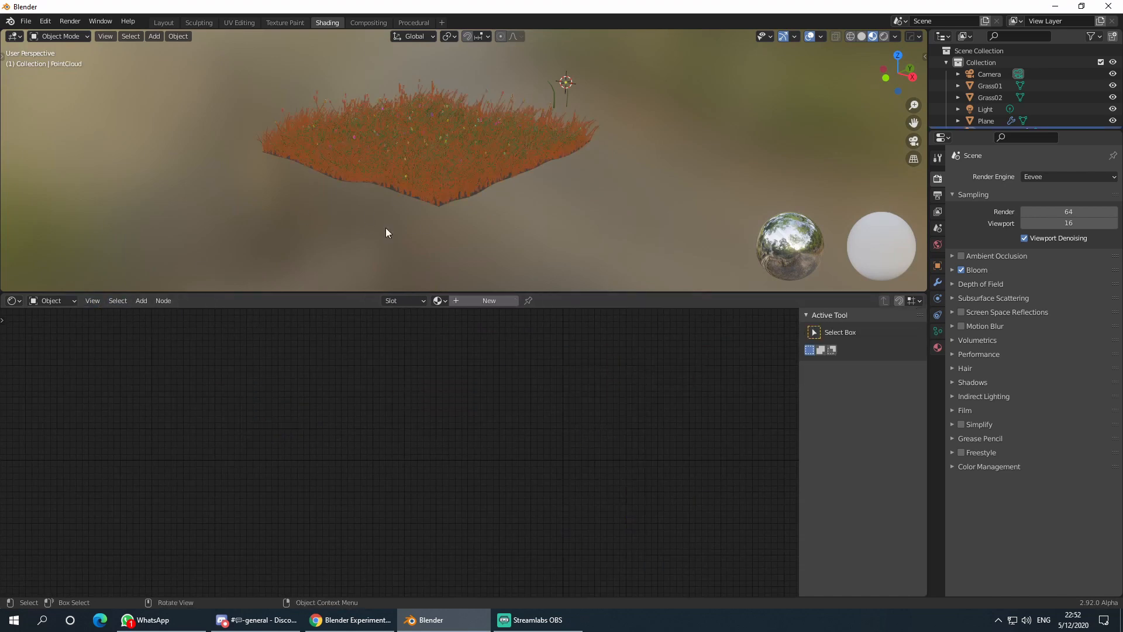
- Switch the lower editor to the Geometry Node Editor and view the grass from above
click(13, 300)
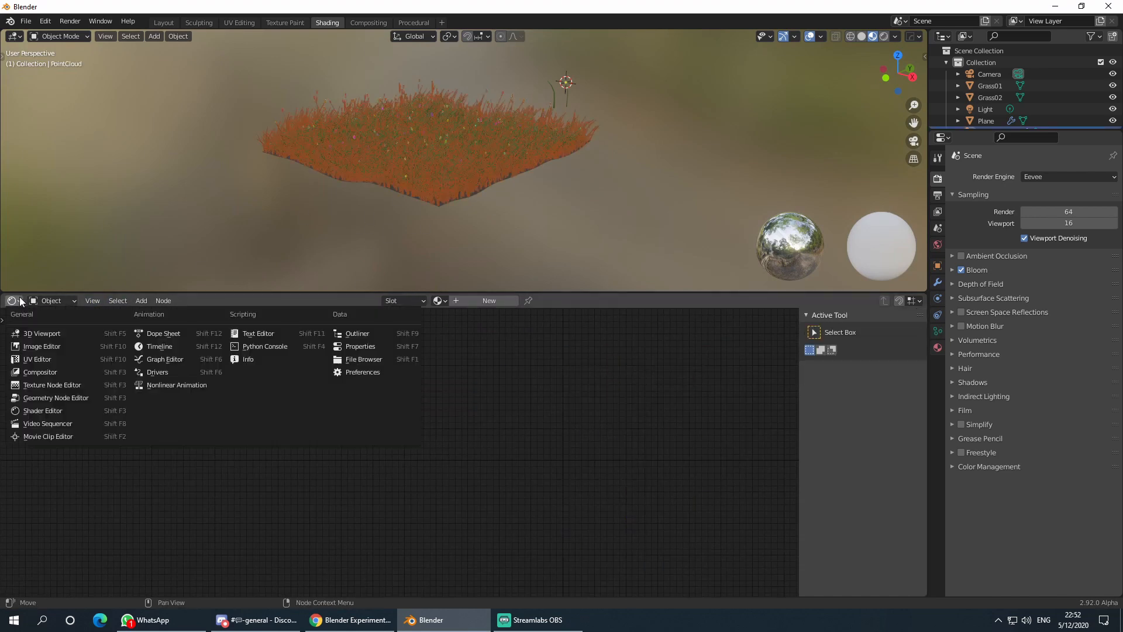
click(58, 397)
scroll(151, 416, down, 2)
scroll(476, 458, up, 3)
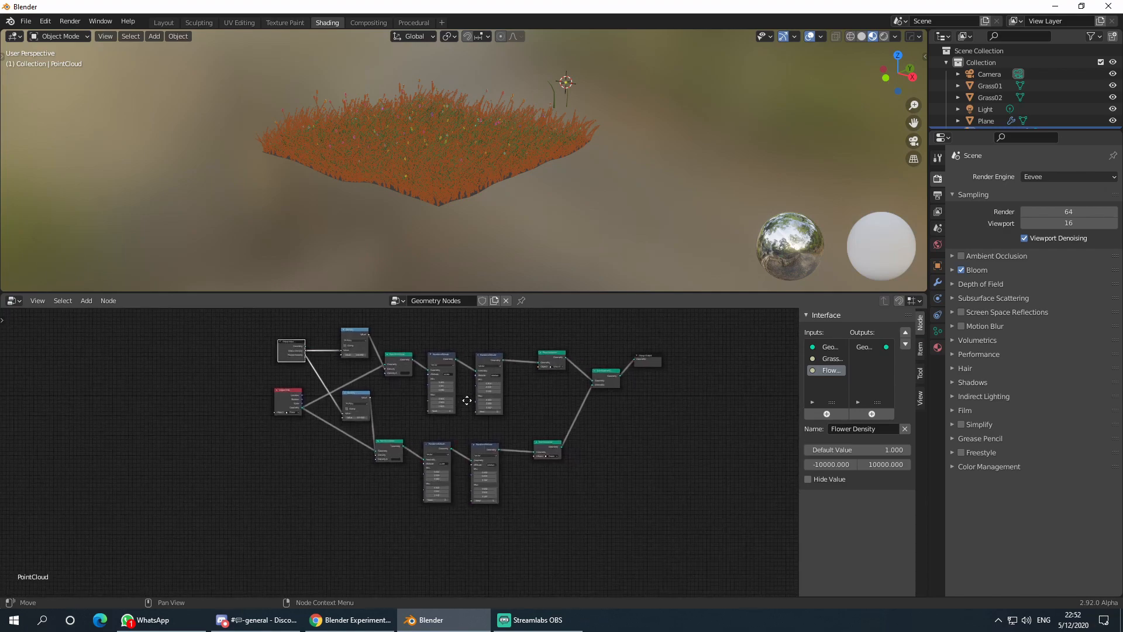
middle_drag(514, 275, 500, 213)
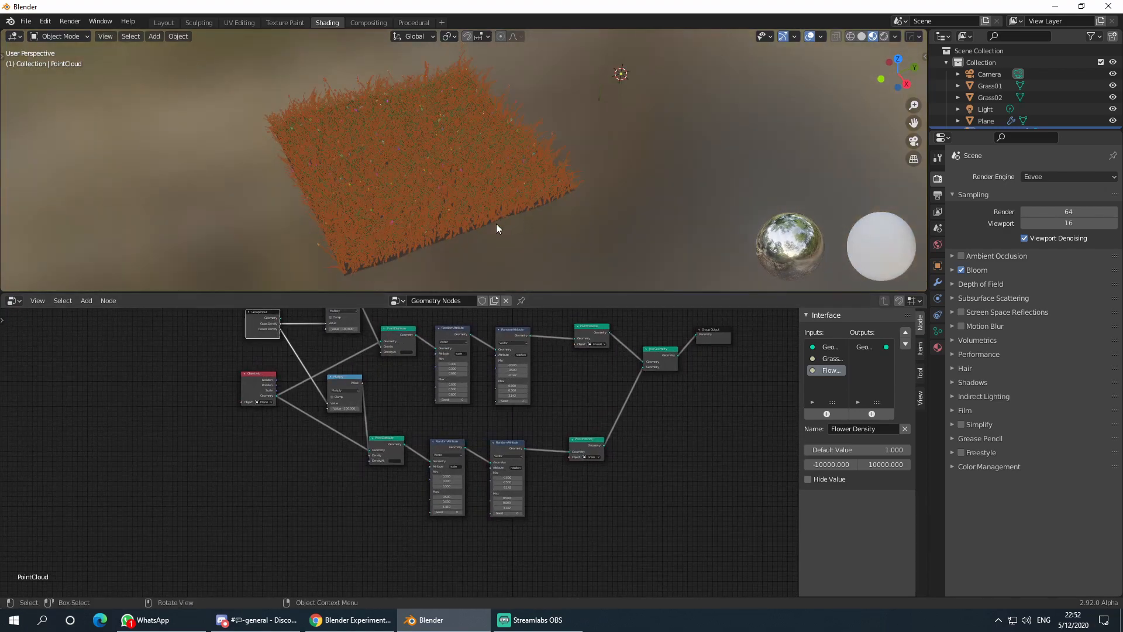
- Select the Plane, enter Weight Paint mode, and show its Object Data properties
click(495, 226)
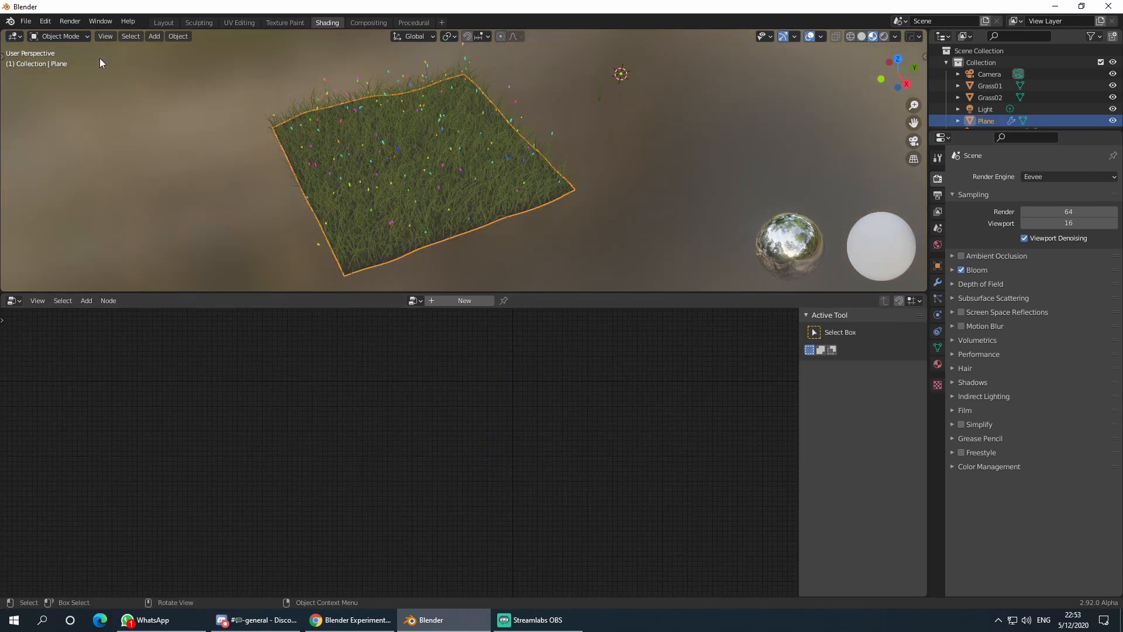
click(65, 37)
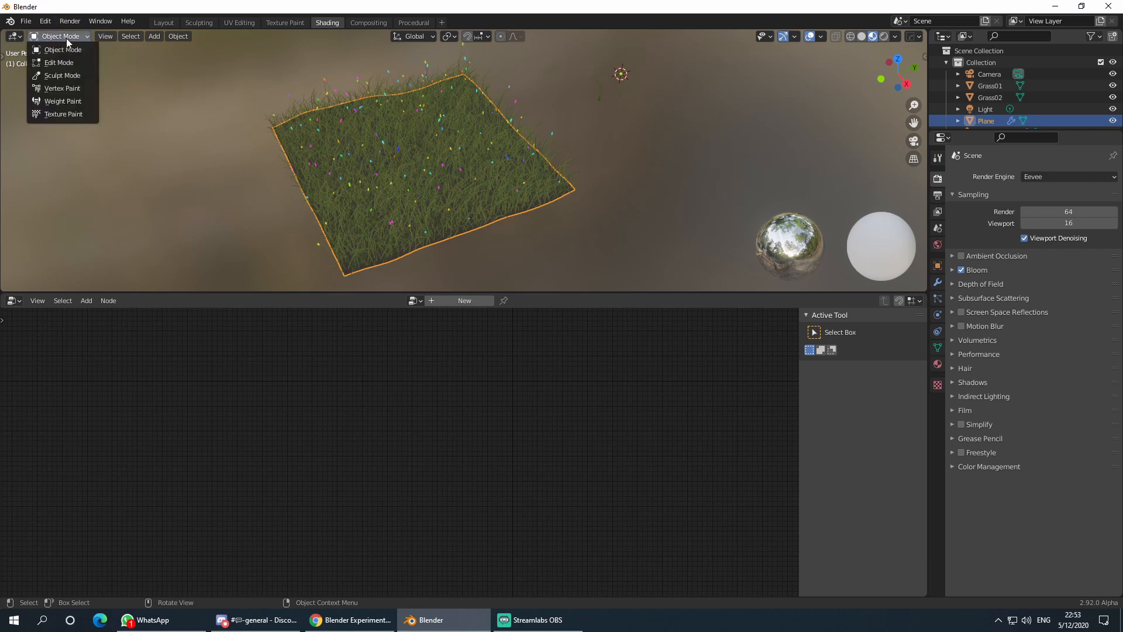
click(79, 104)
middle_drag(444, 187, 566, 177)
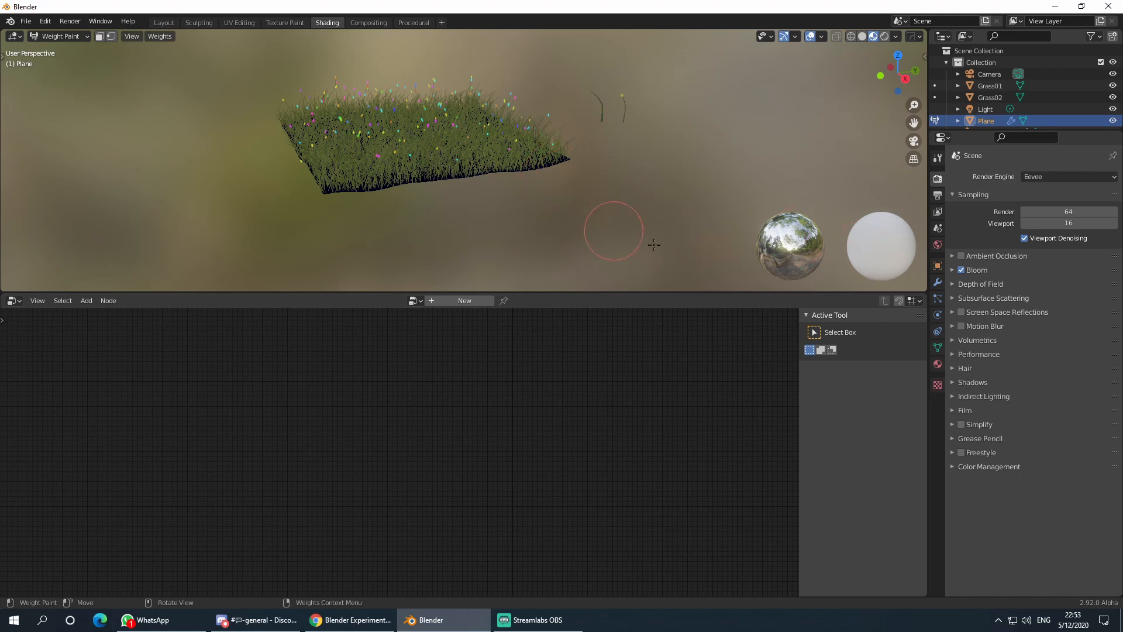
click(937, 348)
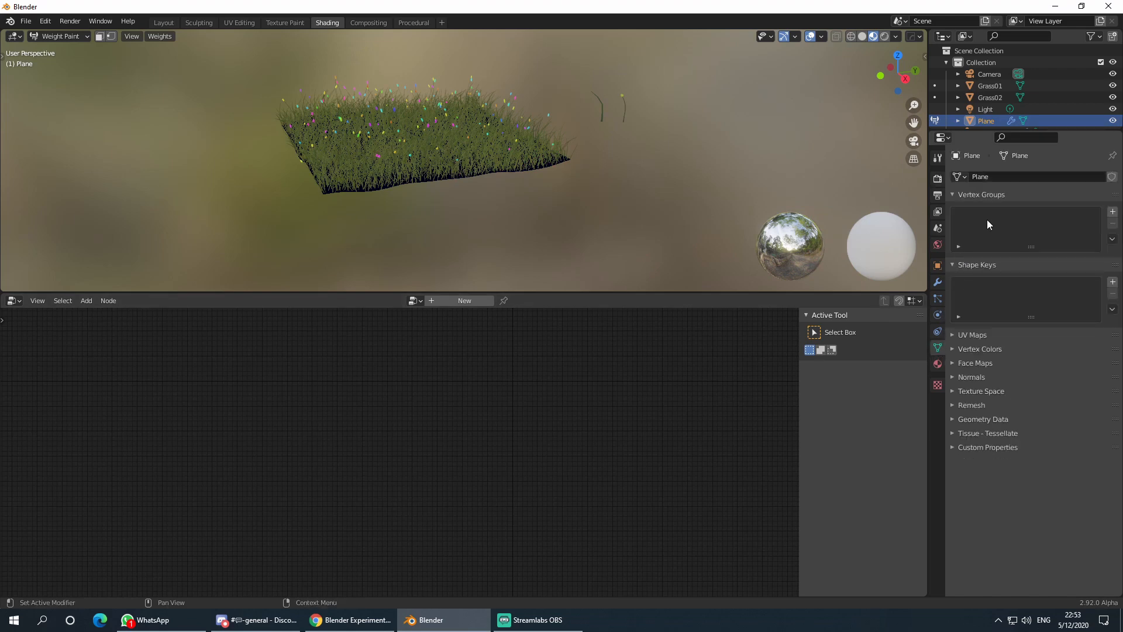
- Add vertex group 'Group', assign a patch of front-edge vertices at weight 1.000, and return to Weight Paint
click(1112, 213)
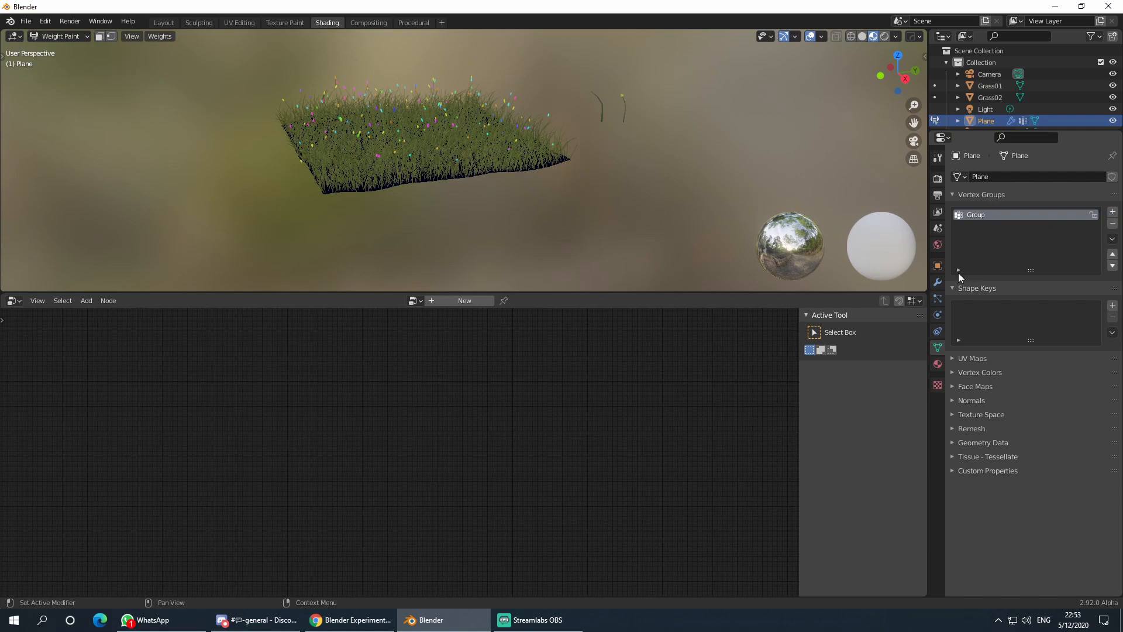
key(Tab)
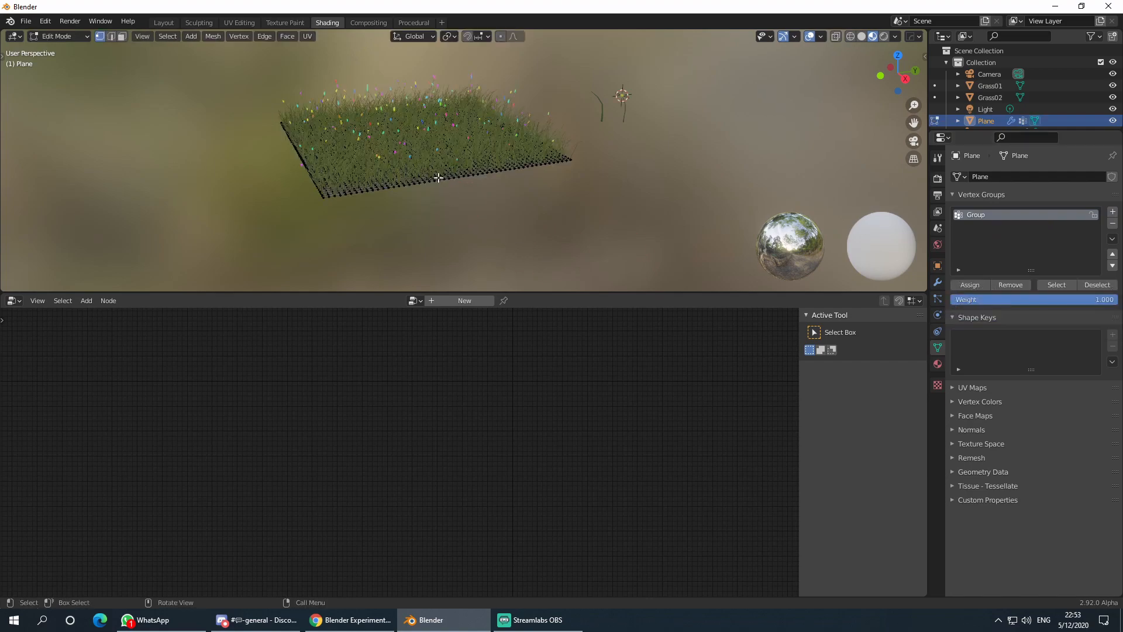
drag(414, 167, 466, 195)
middle_drag(451, 199, 468, 220)
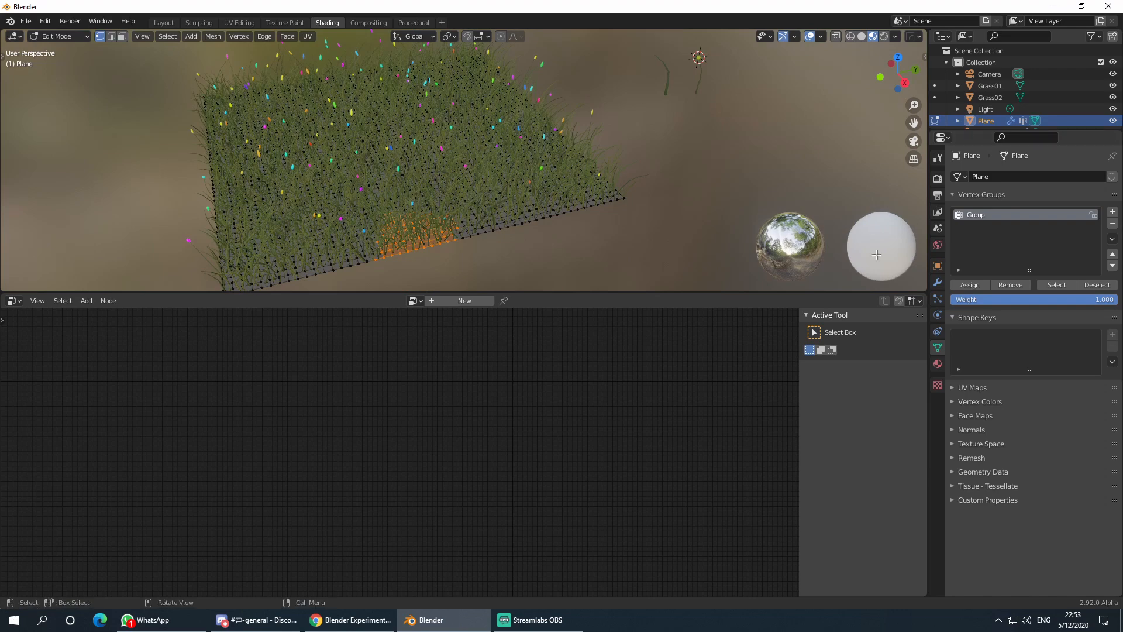
middle_drag(693, 236, 694, 214)
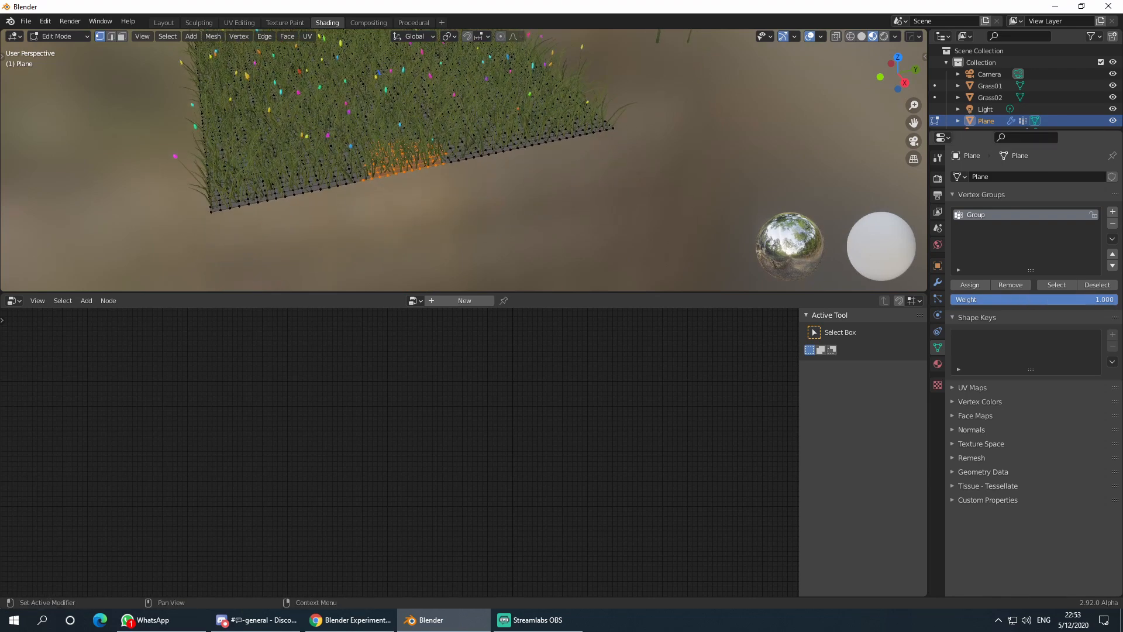
drag(1048, 299, 1096, 299)
click(967, 287)
key(ctrl+Tab)
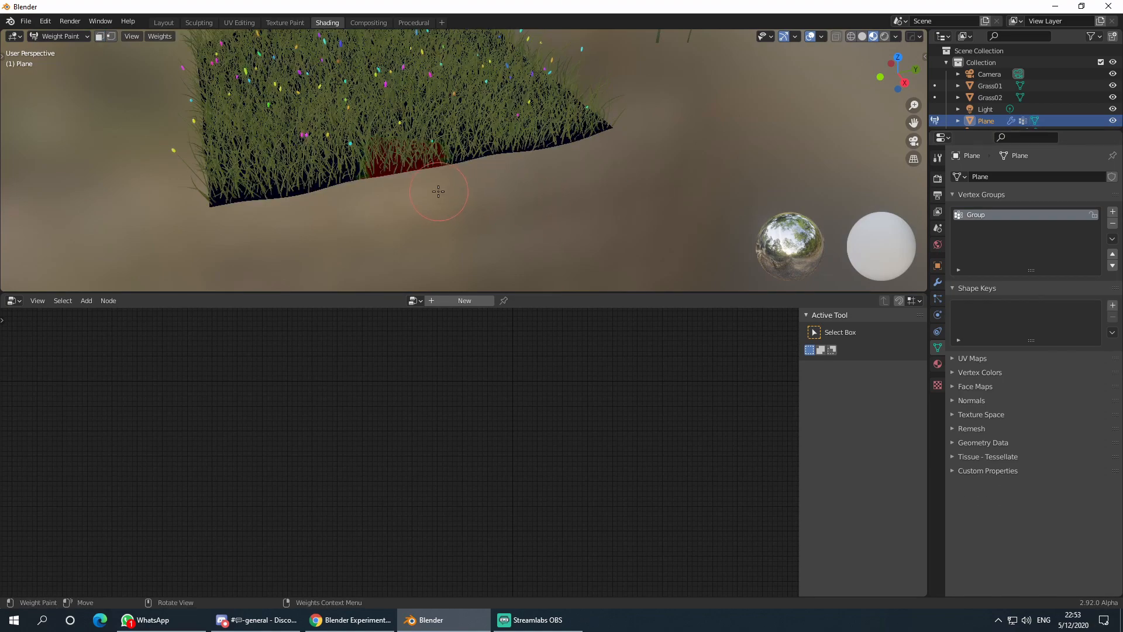
- Hide the PointCloud grass and bring up the Tool tab's brush settings
scroll(438, 191, up, 2)
scroll(432, 187, down, 3)
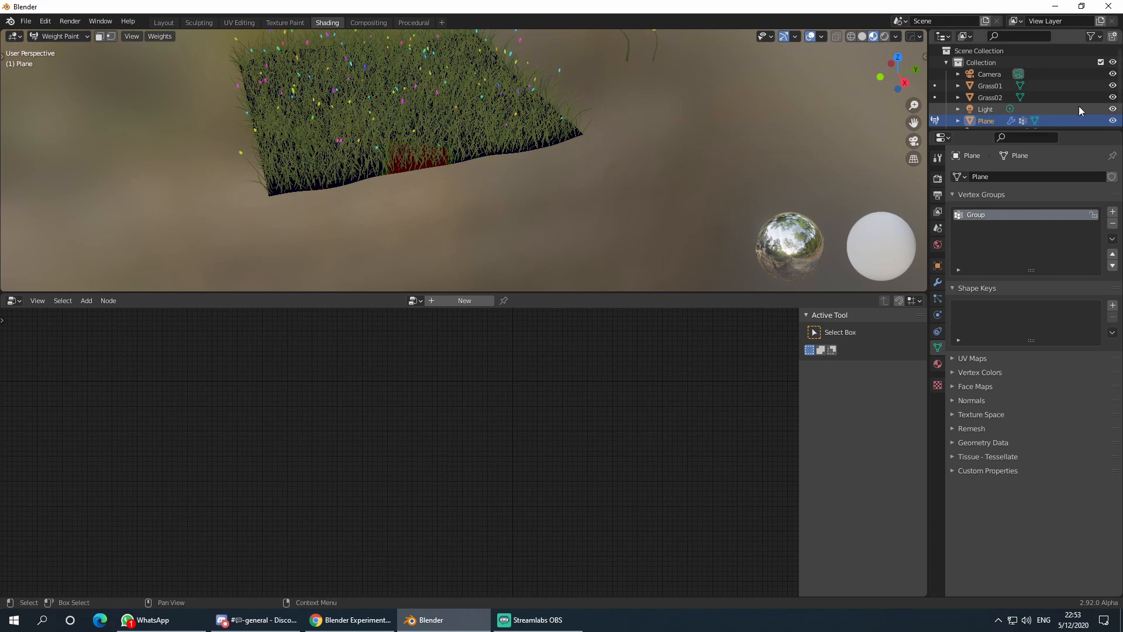
scroll(1035, 109, down, 2)
click(1113, 118)
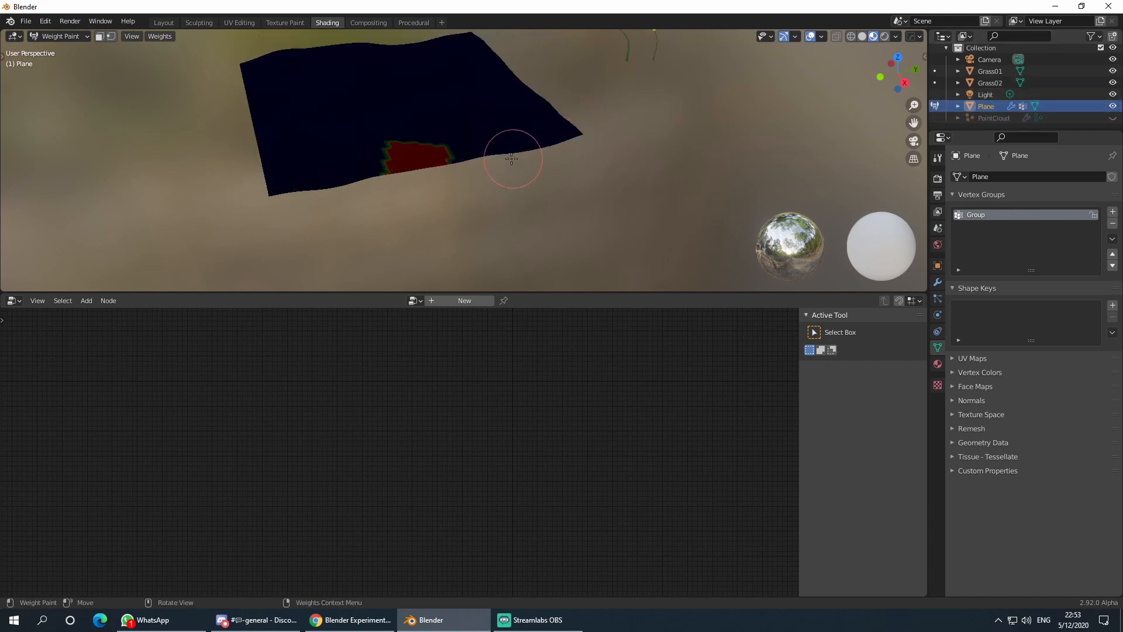
scroll(511, 158, up, 2)
scroll(516, 170, up, 2)
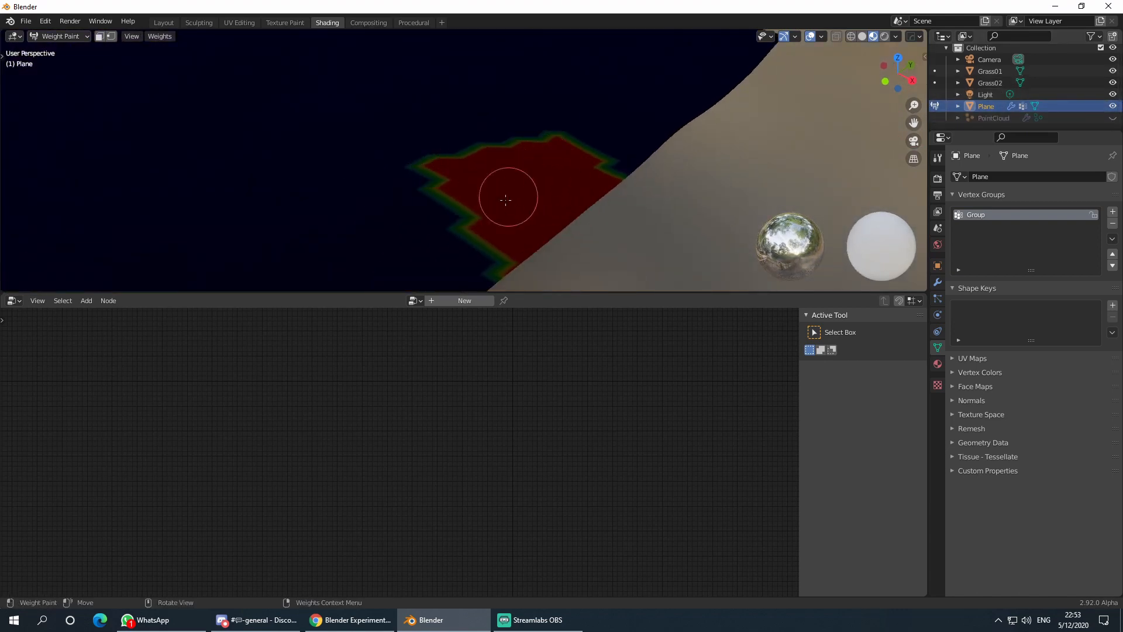
scroll(527, 179, down, 4)
mouse_move(497, 175)
middle_down()
mouse_move(490, 186)
mouse_move(462, 169)
mouse_move(489, 151)
mouse_move(472, 170)
middle_up()
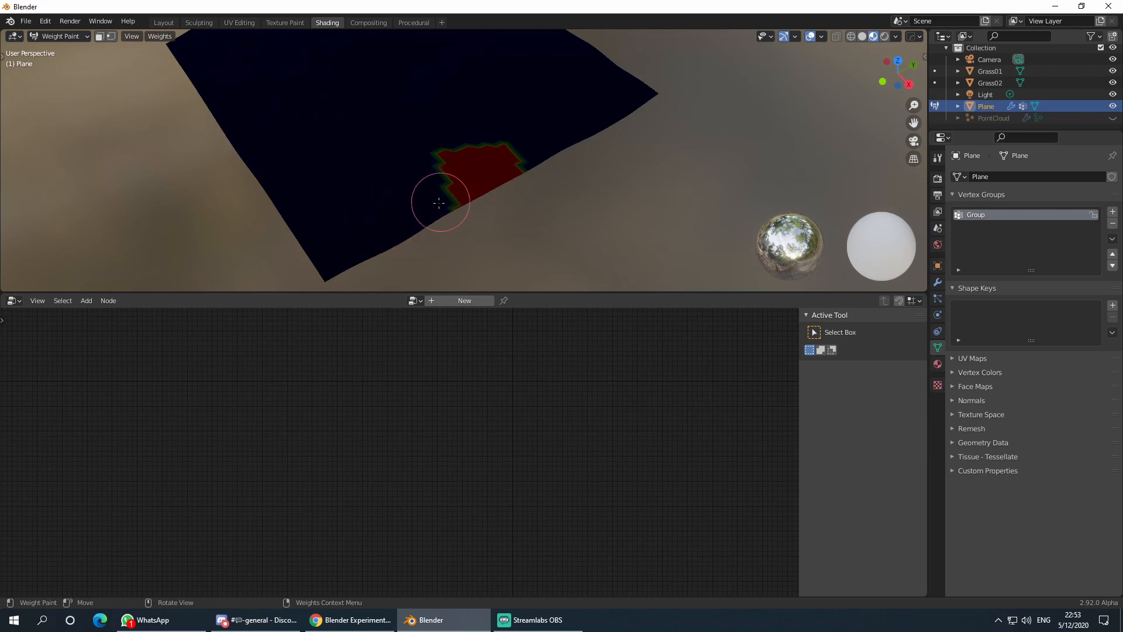
click(937, 158)
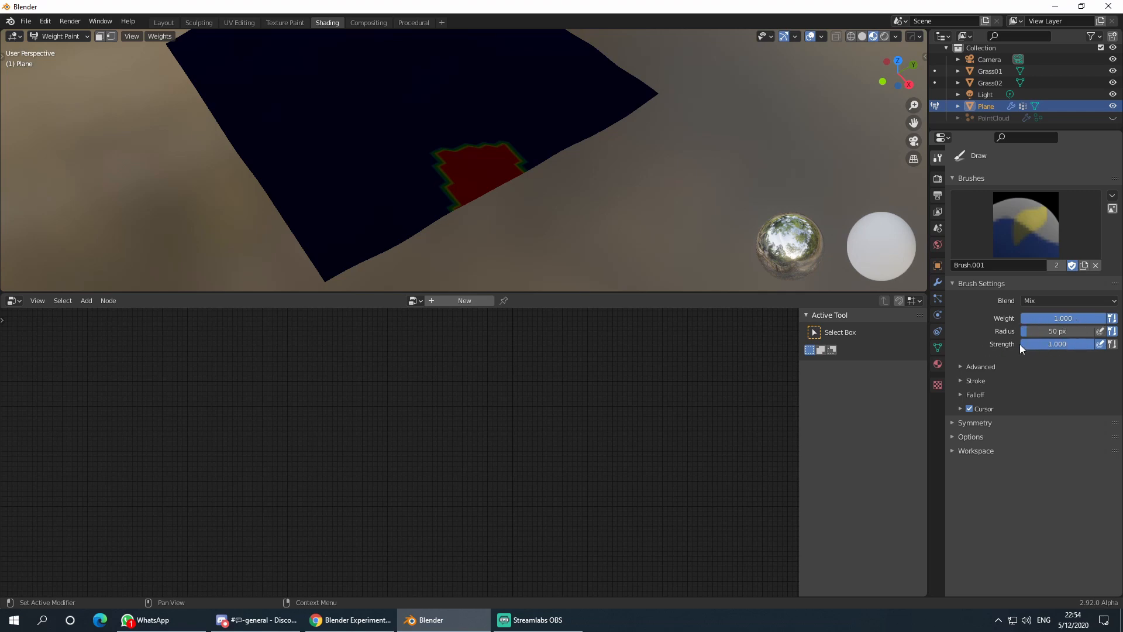
- Paint full weight along the lower edge, then a 0.5-weight band along the lower-right edge
shift+middle_drag(551, 221, 590, 189)
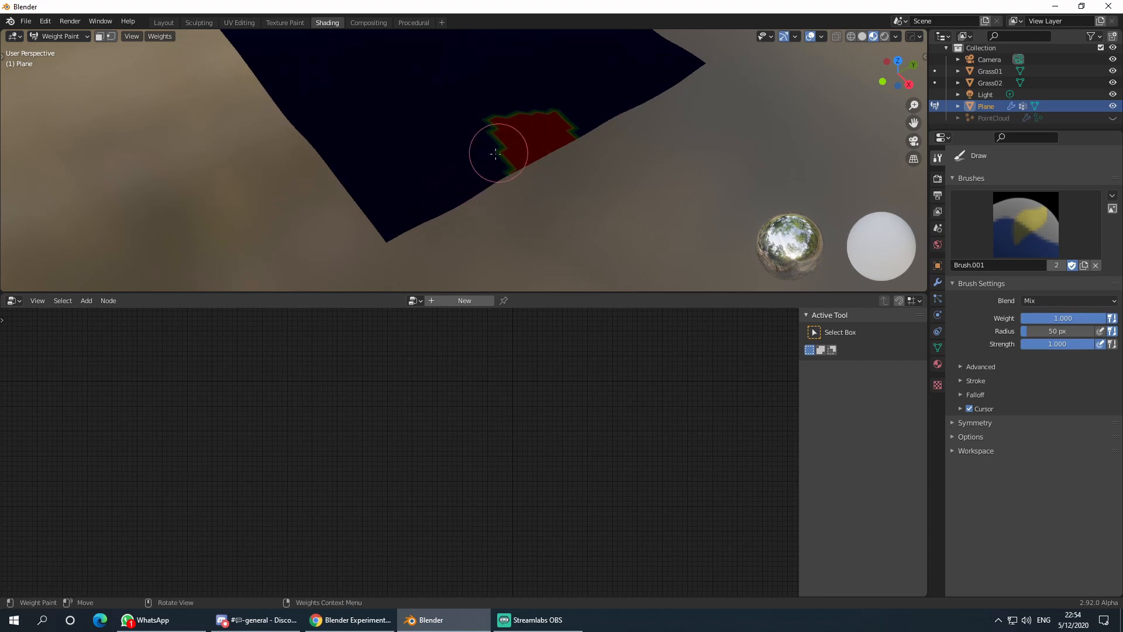
mouse_move(476, 175)
mouse_down()
mouse_move(432, 193)
mouse_move(464, 193)
mouse_move(365, 246)
mouse_up()
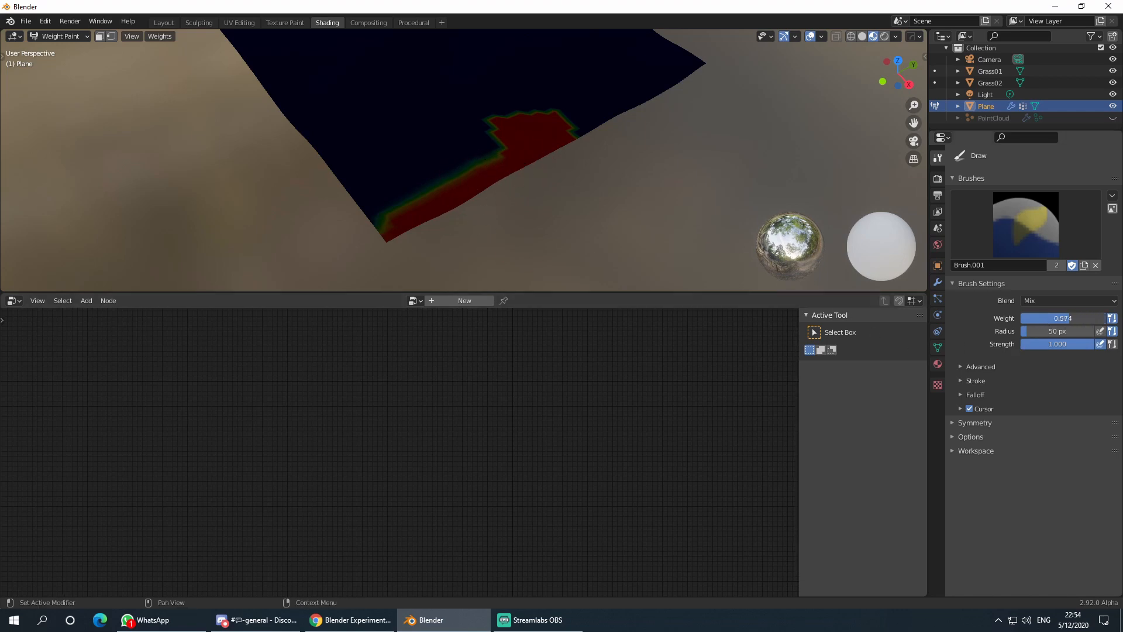
click(1061, 318)
text(0.5)
key(Return)
middle_drag(657, 131, 634, 150)
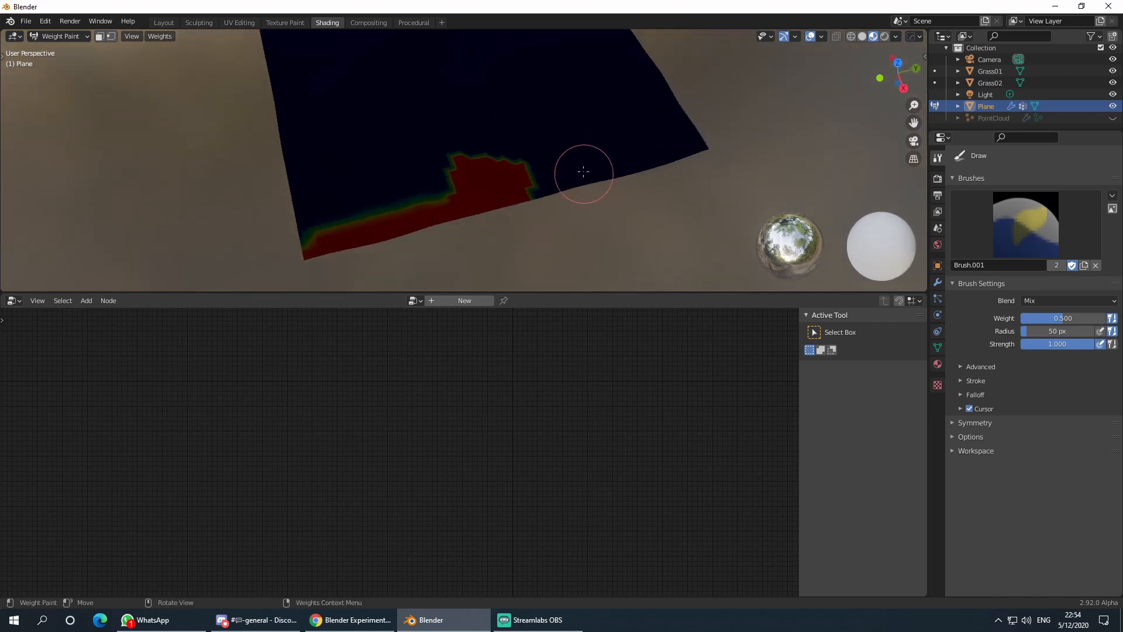
mouse_move(592, 164)
mouse_down()
mouse_move(712, 143)
mouse_move(620, 166)
mouse_move(548, 166)
mouse_up()
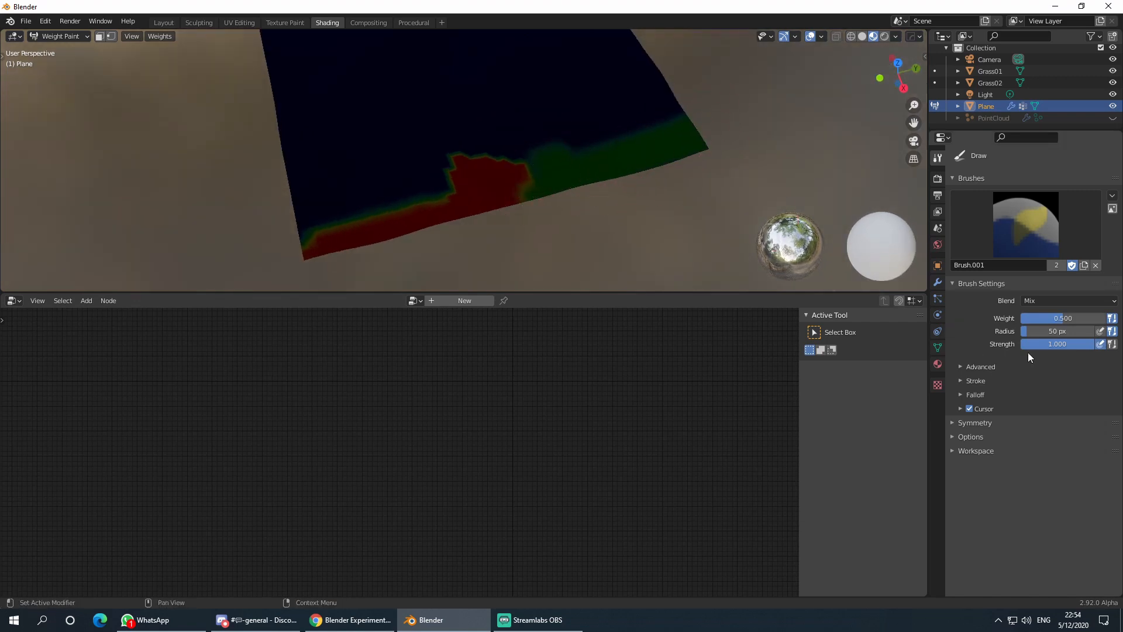
- With brush weight 1.000 and full strength, paint the right and lower edges to full weight
drag(1047, 317, 1025, 346)
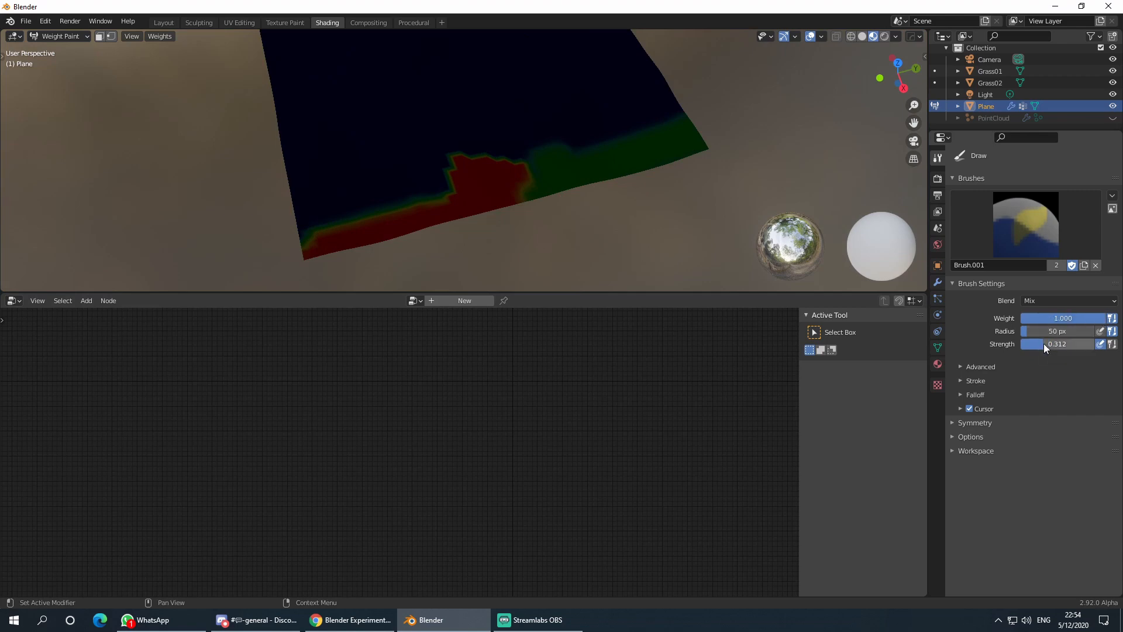
mouse_move(673, 158)
mouse_down()
mouse_move(644, 176)
mouse_move(644, 160)
mouse_move(539, 187)
mouse_move(521, 175)
mouse_move(606, 133)
mouse_move(651, 149)
mouse_up()
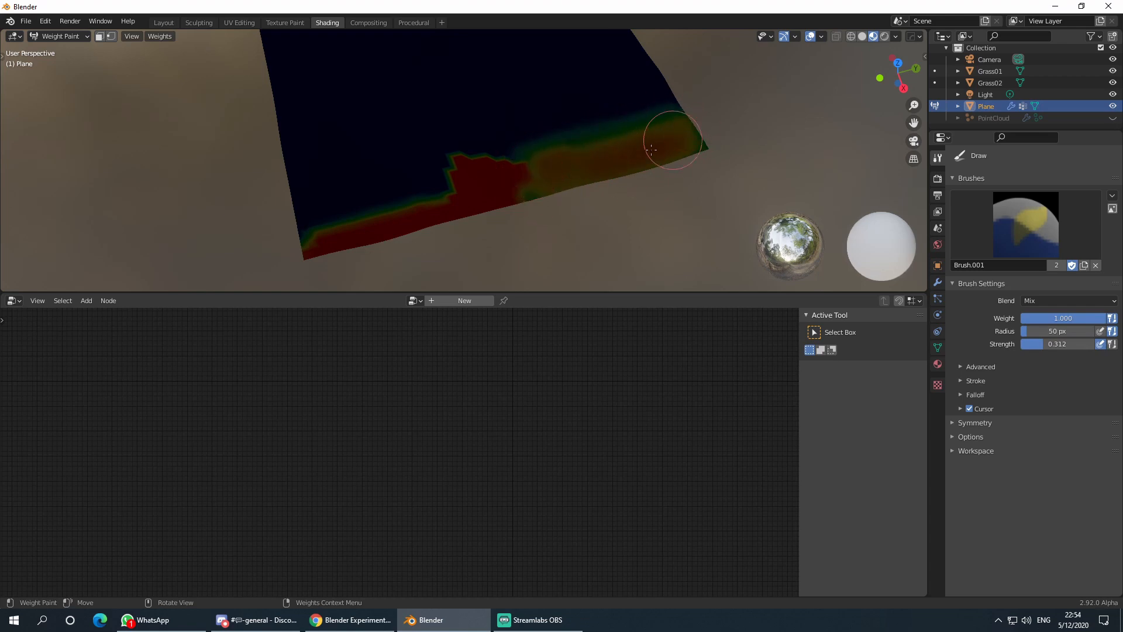
mouse_move(521, 183)
middle_down()
mouse_move(656, 168)
mouse_move(591, 117)
mouse_move(596, 216)
middle_up()
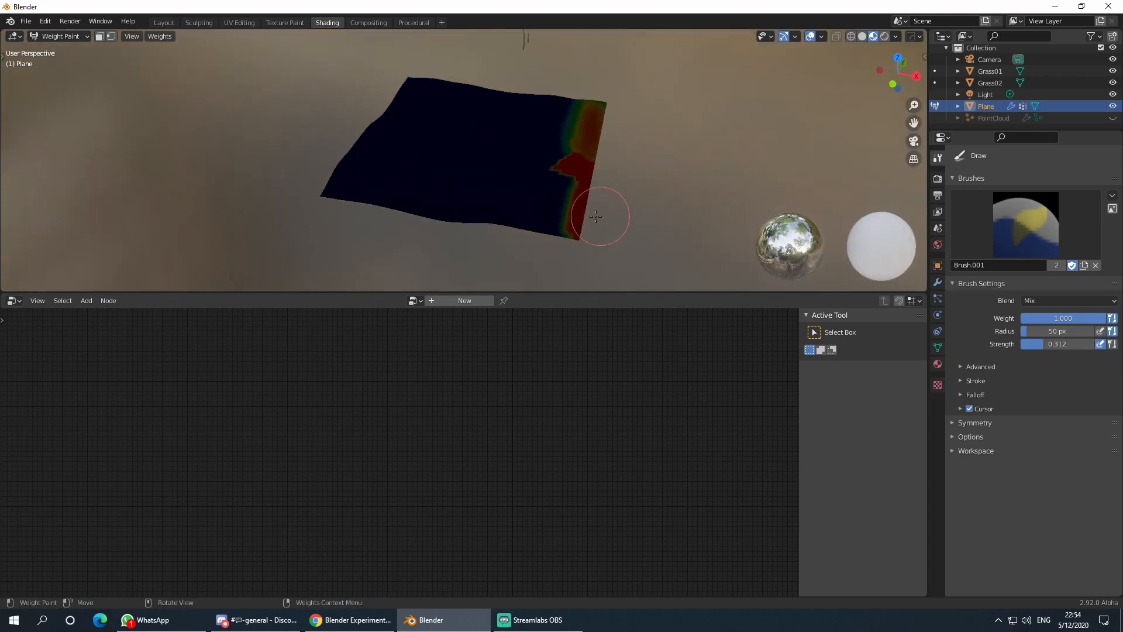
mouse_move(595, 217)
mouse_down()
mouse_move(571, 183)
mouse_move(563, 202)
mouse_up()
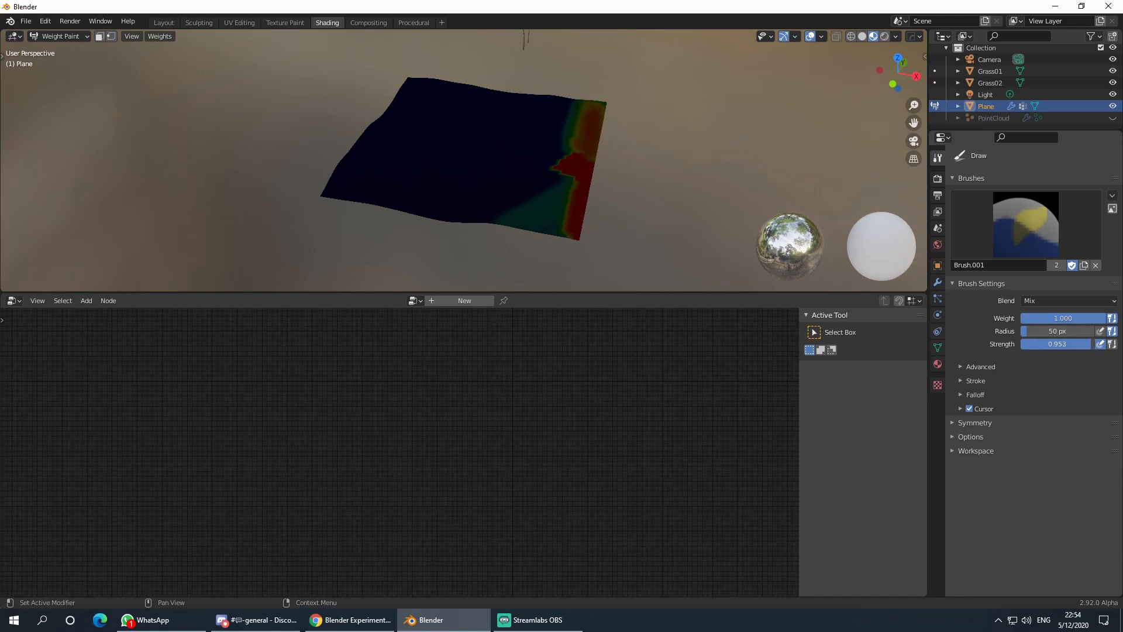
drag(1089, 344, 1102, 344)
mouse_move(576, 193)
mouse_down()
mouse_move(577, 226)
mouse_move(426, 213)
mouse_move(305, 177)
mouse_move(393, 181)
mouse_move(514, 238)
mouse_move(351, 174)
mouse_move(415, 180)
mouse_move(371, 181)
mouse_move(464, 96)
mouse_move(351, 142)
mouse_move(519, 80)
mouse_move(576, 126)
mouse_move(572, 179)
mouse_move(544, 201)
mouse_move(379, 162)
mouse_move(376, 180)
mouse_move(564, 176)
mouse_move(445, 223)
mouse_up()
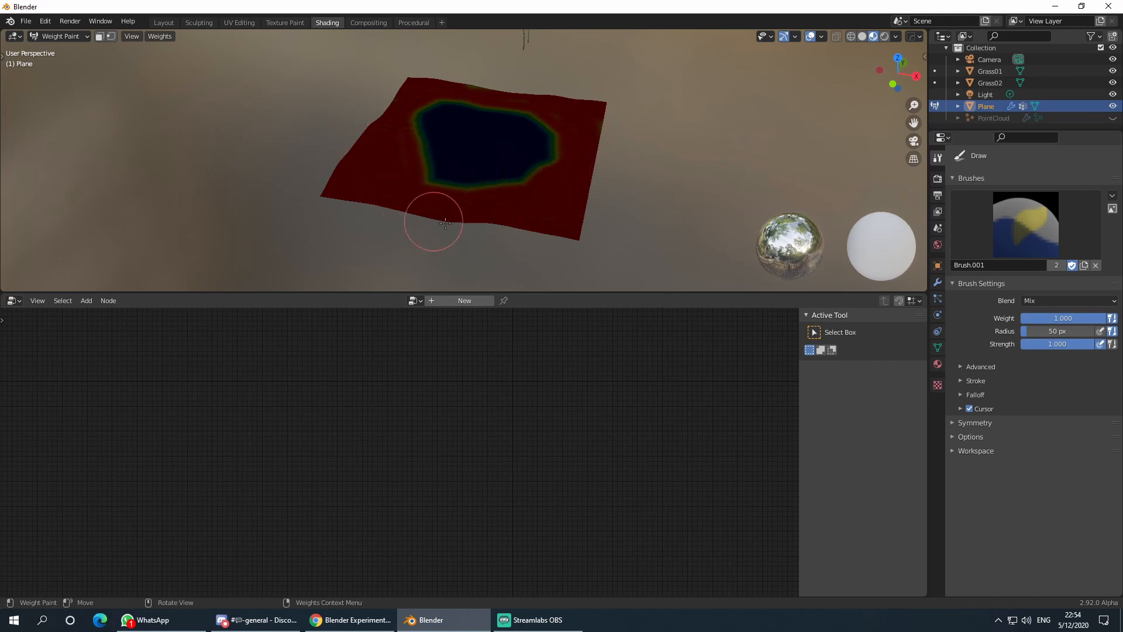
middle_drag(539, 202, 523, 121)
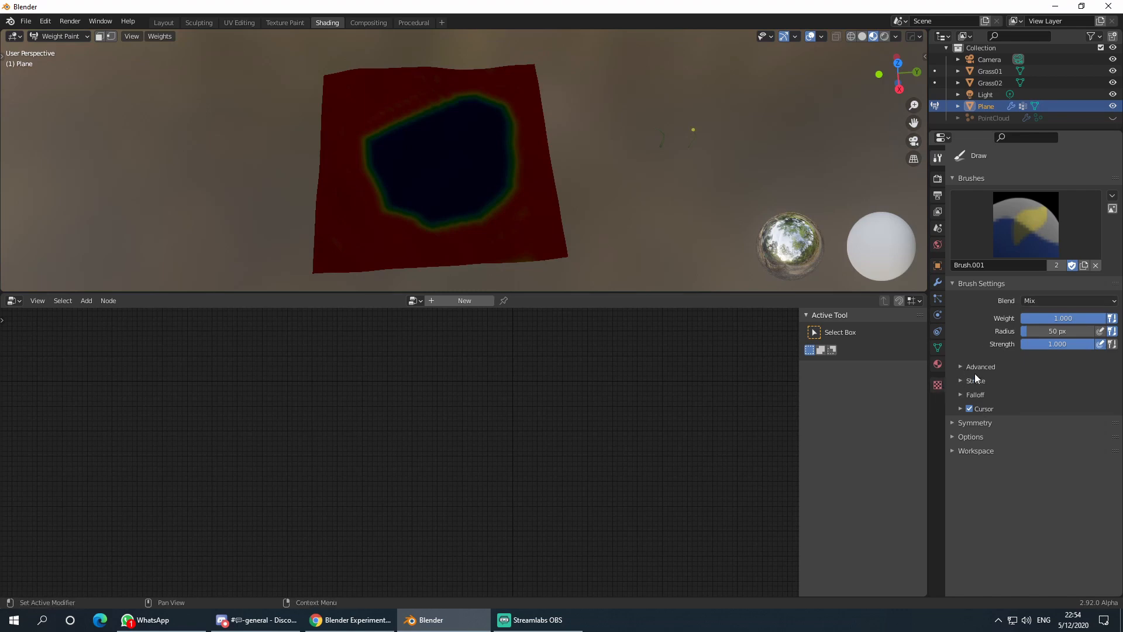
- Rename the vertex group from Group to Grass_VG, briefly checking the weighted area in Edit Mode
click(938, 348)
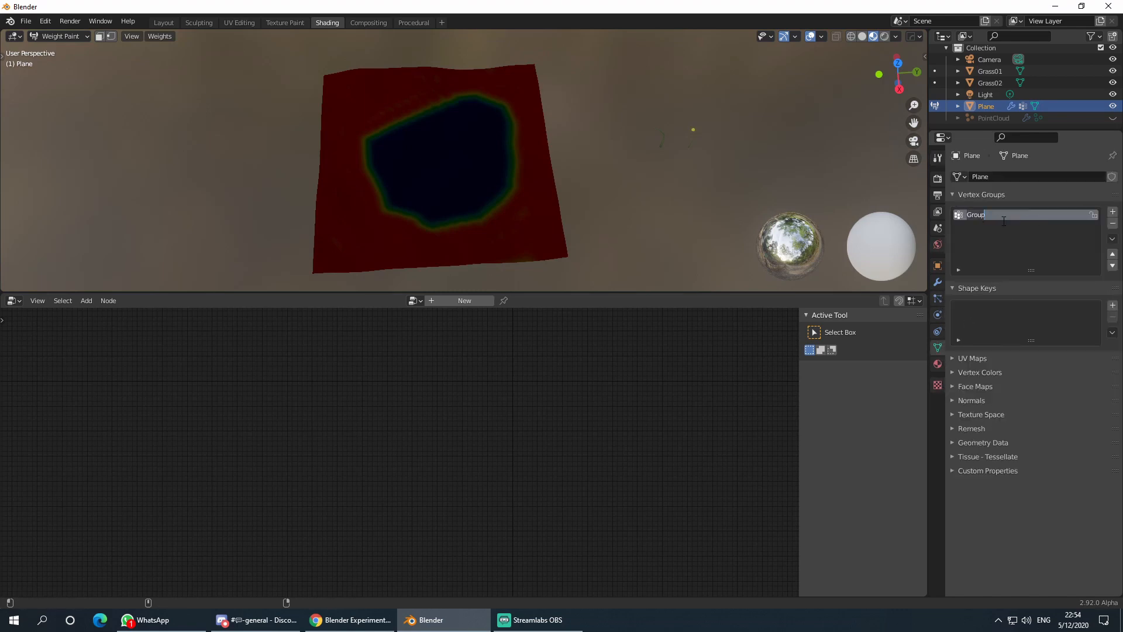
key(BackSpace)
key(BackSpace)
key(BackSpace)
text(ass_)
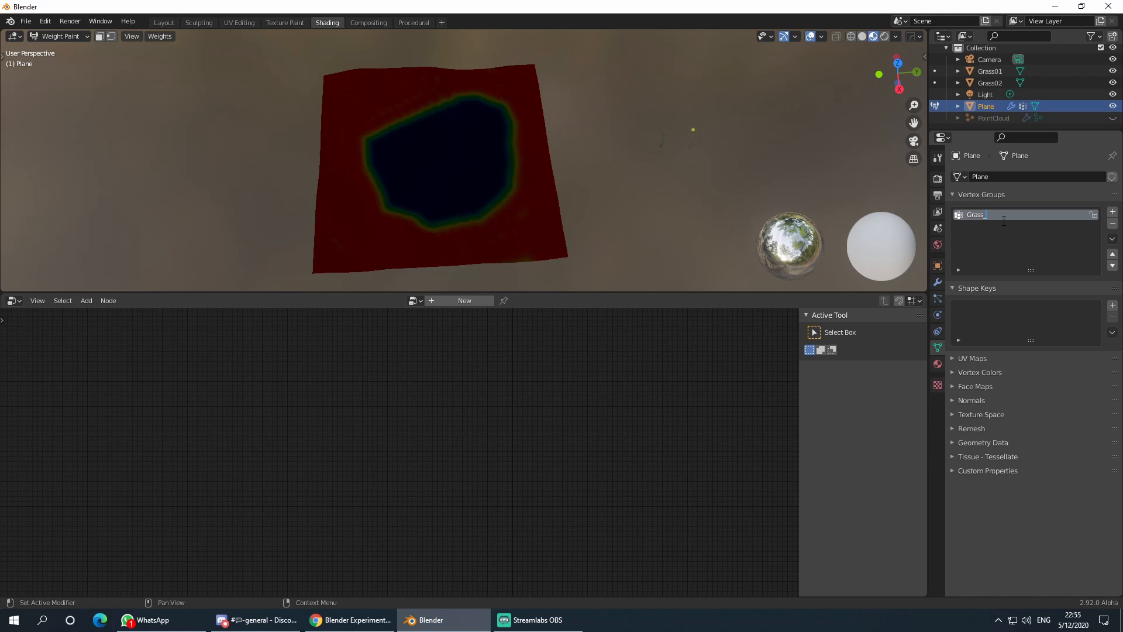
text(_VG)
key(Tab)
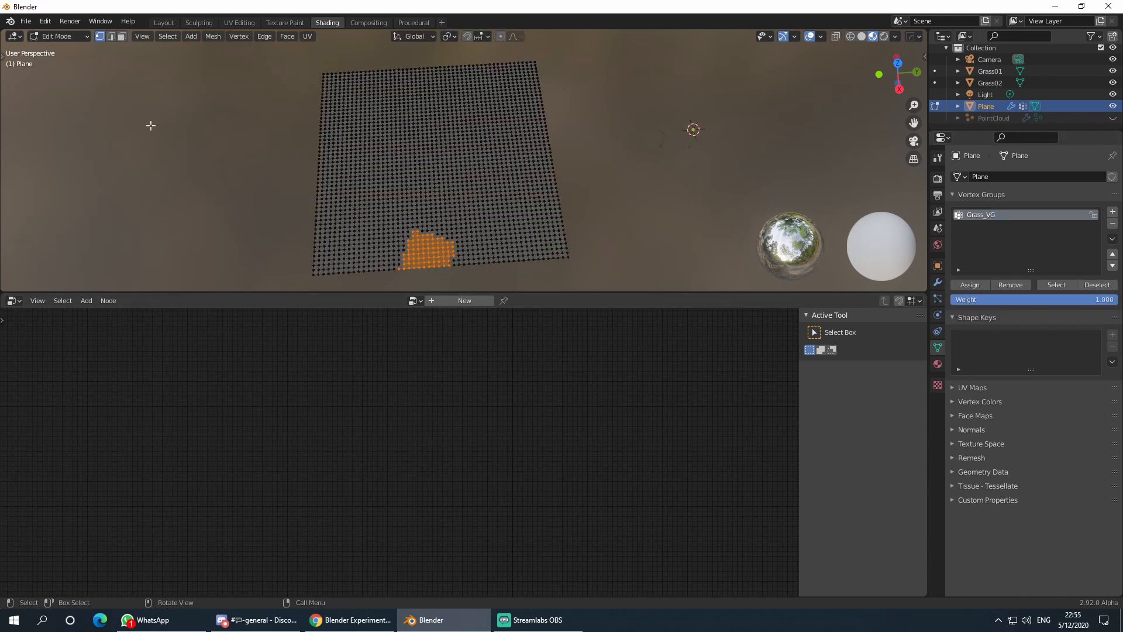
key(Tab)
click(50, 37)
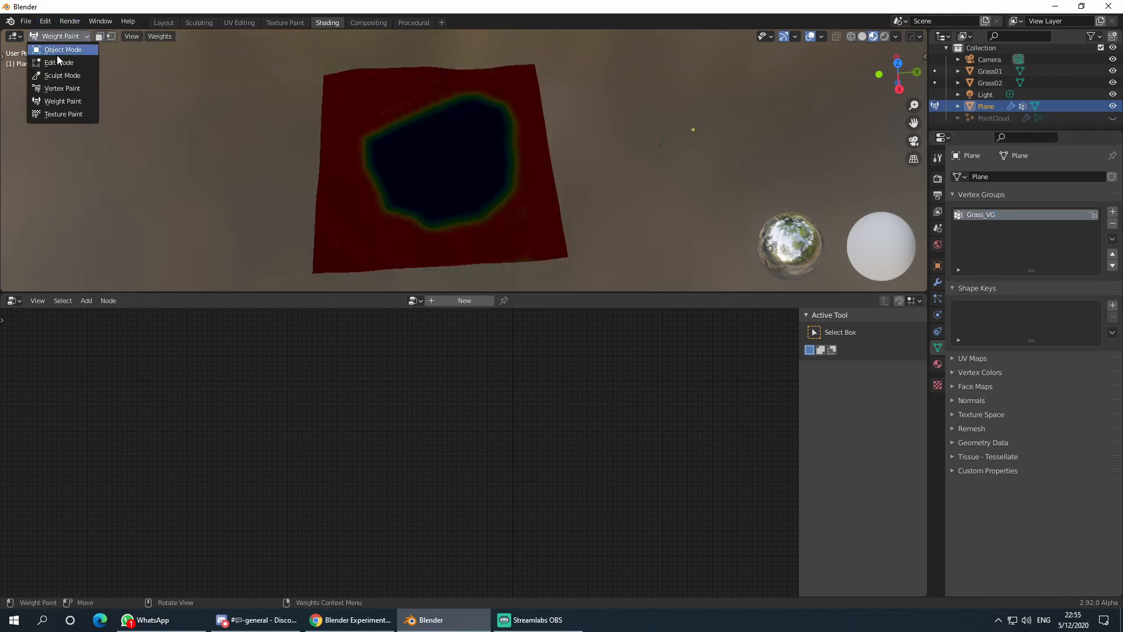
- Return the plane to Object Mode, unhide the PointCloud, and bring its grass Point Distribute node into view
click(61, 51)
middle_drag(324, 180, 349, 163)
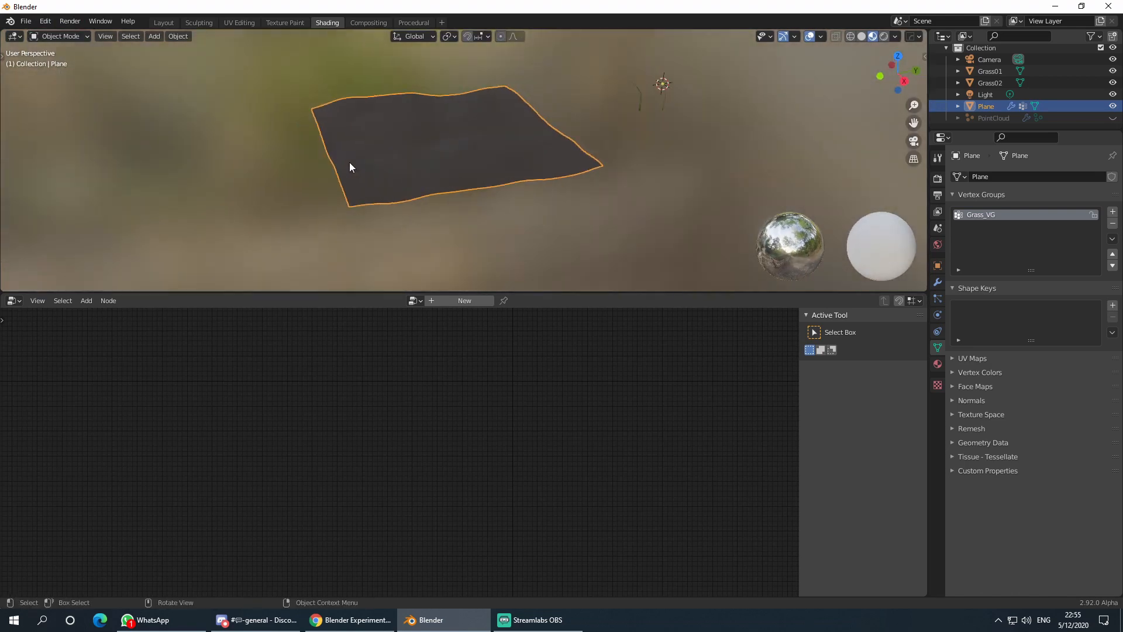
click(1113, 119)
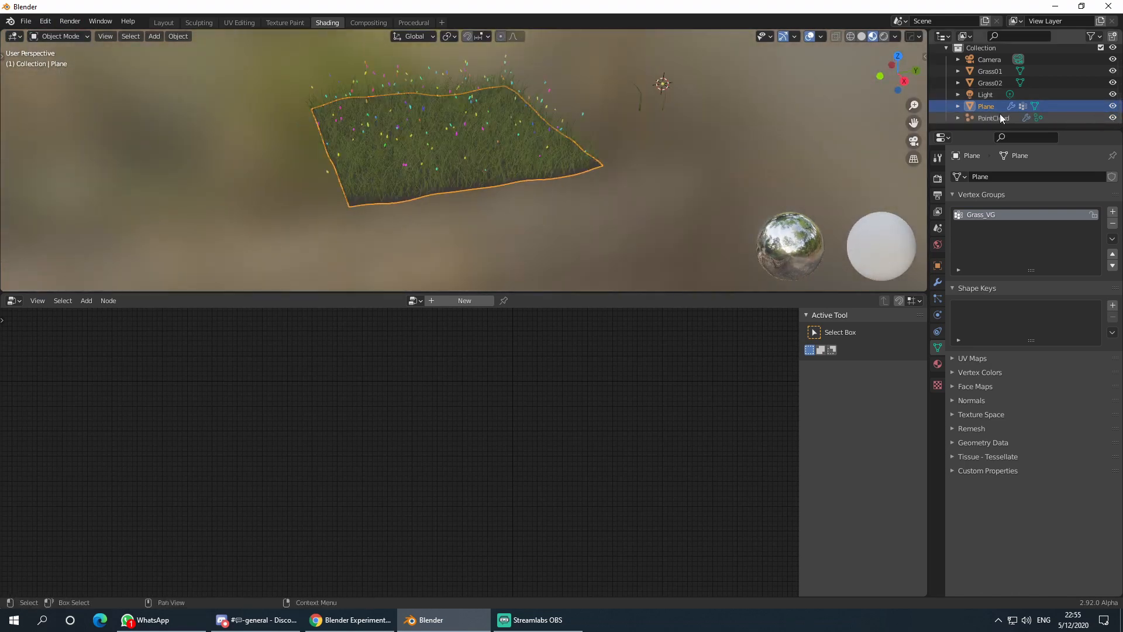
click(443, 164)
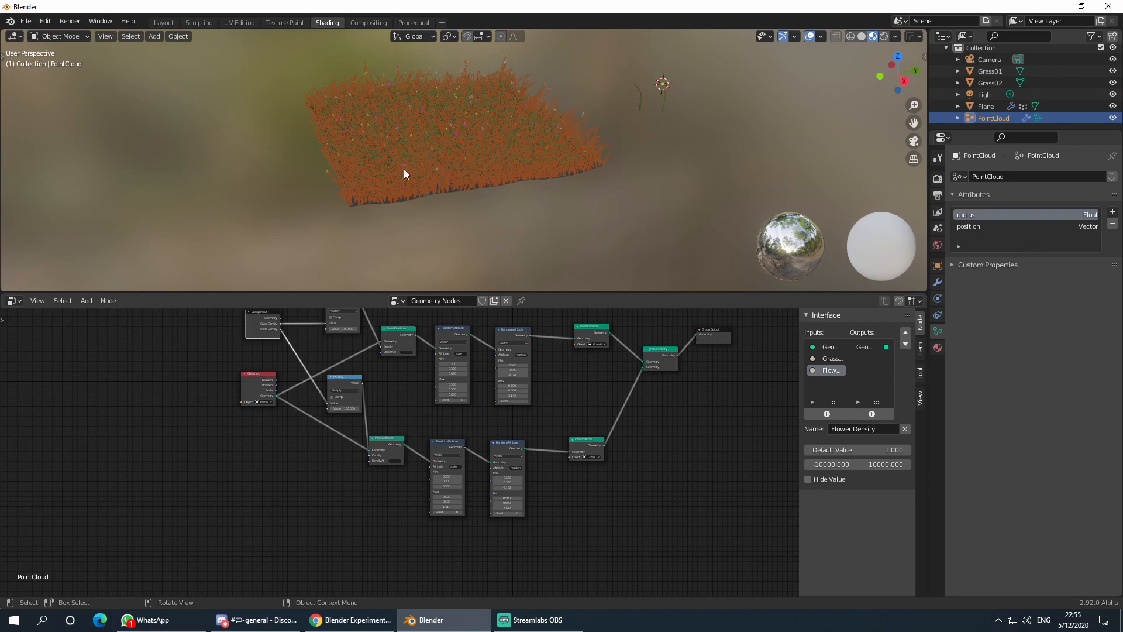
ctrl+middle_drag(399, 409, 397, 454)
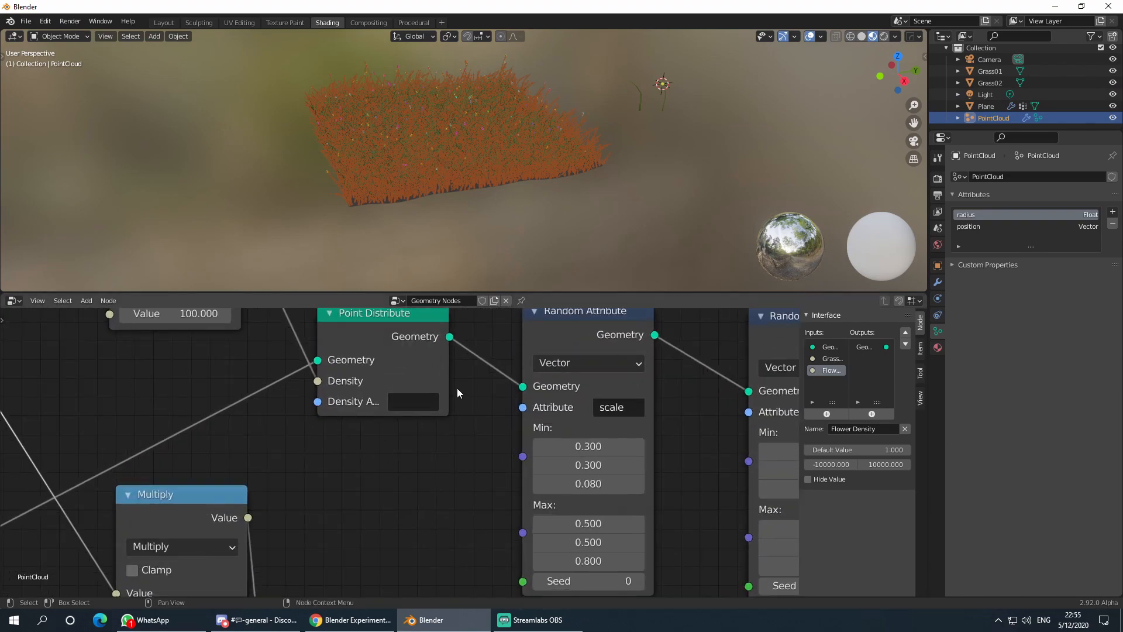
drag(458, 388, 510, 388)
middle_drag(387, 357, 399, 406)
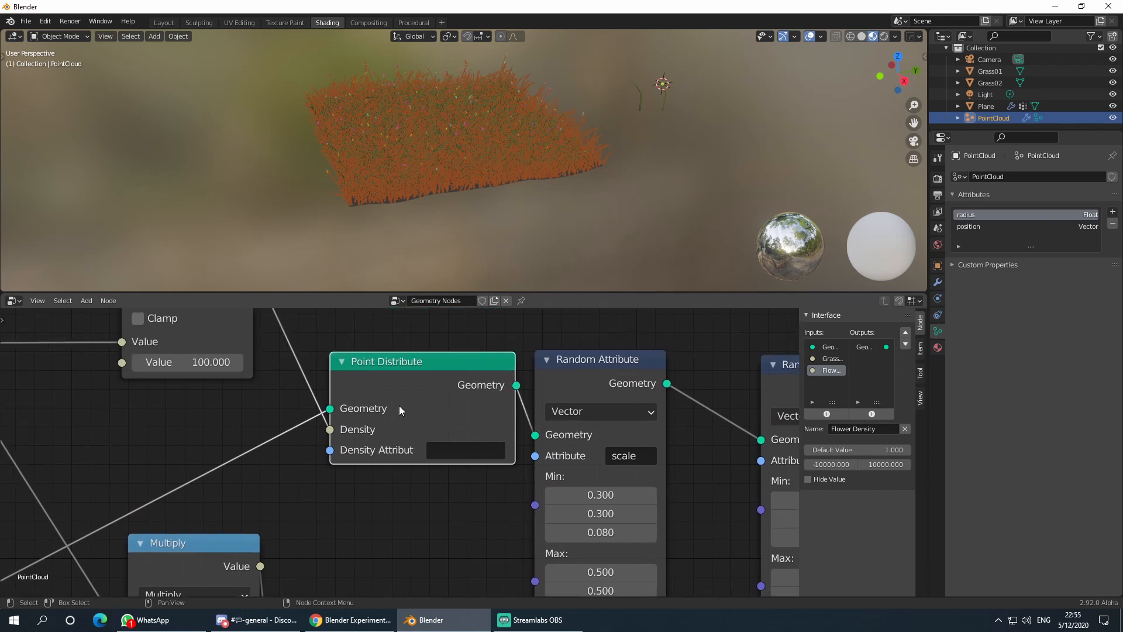
drag(399, 405, 373, 392)
click(424, 446)
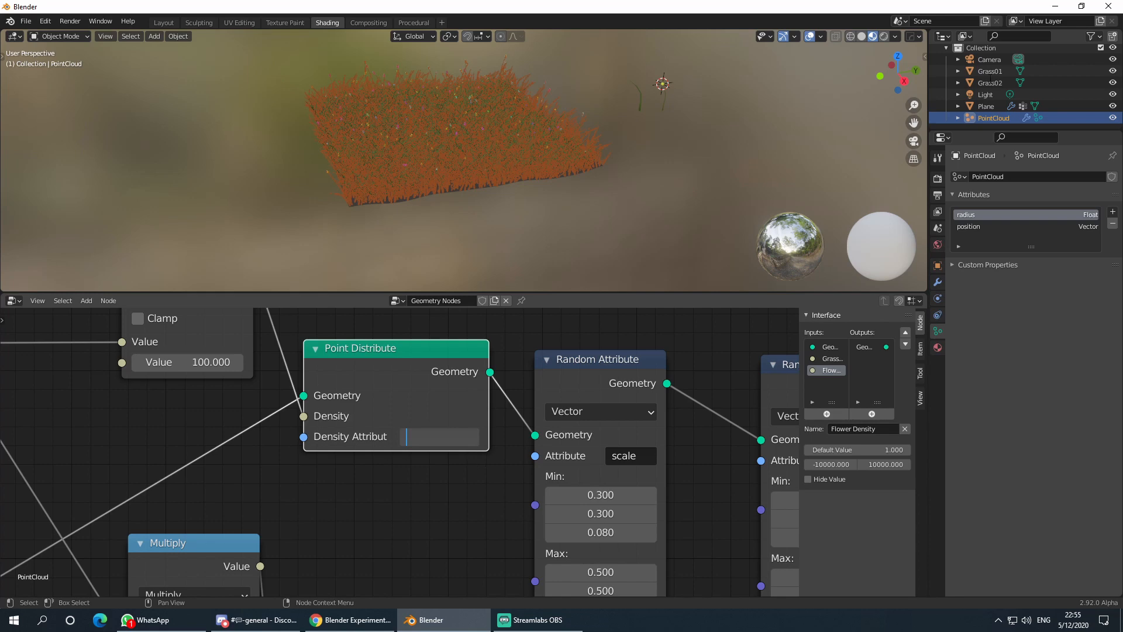
- Check the plane's vertex group name, then set the grass Point Distribute Density Attribute to Grass_VG
click(988, 106)
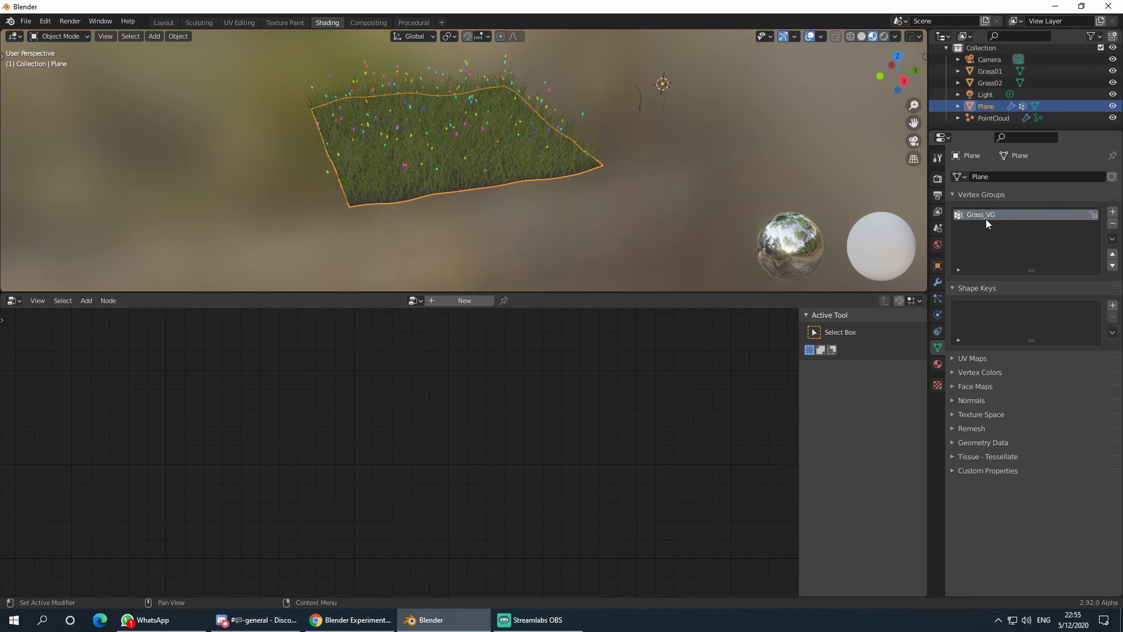
click(510, 138)
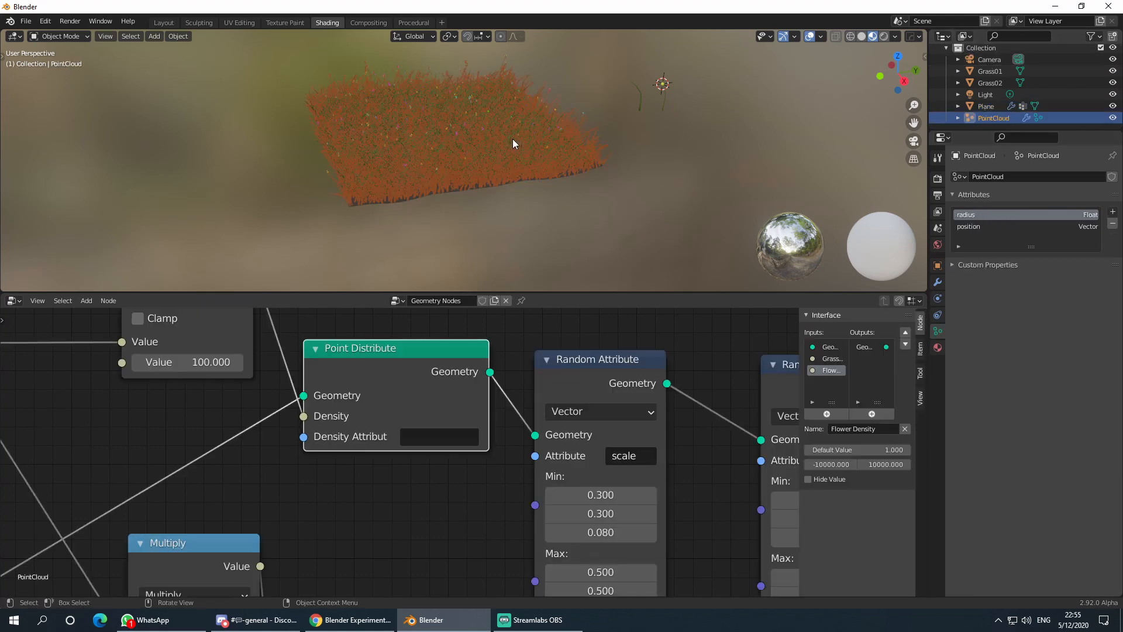
click(414, 436)
text(Grass_)
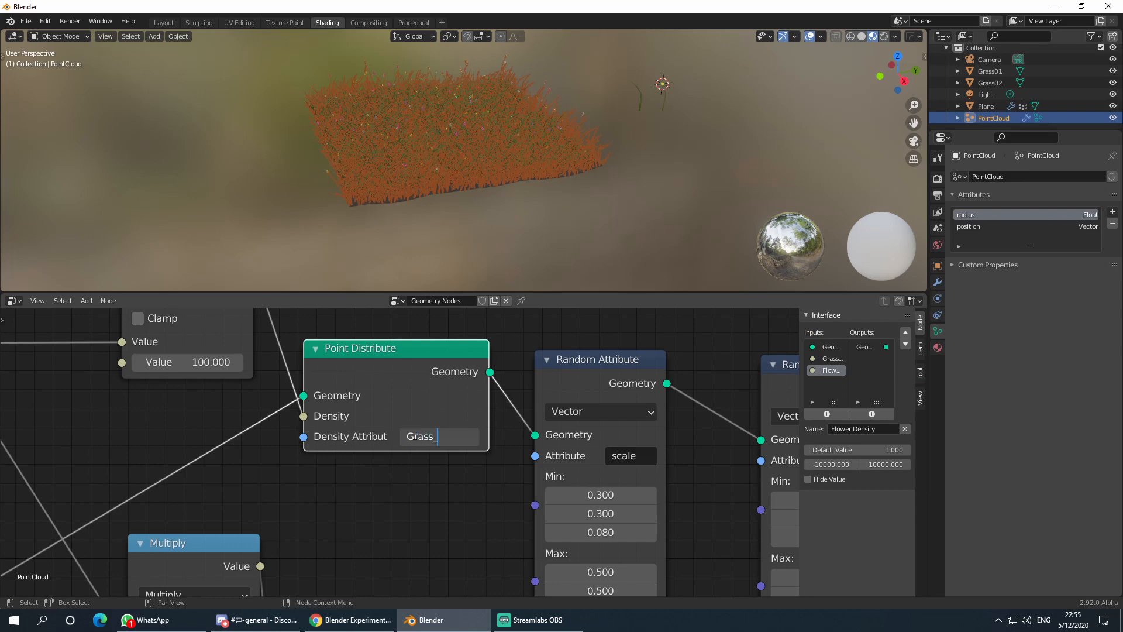
text(VG)
key(Return)
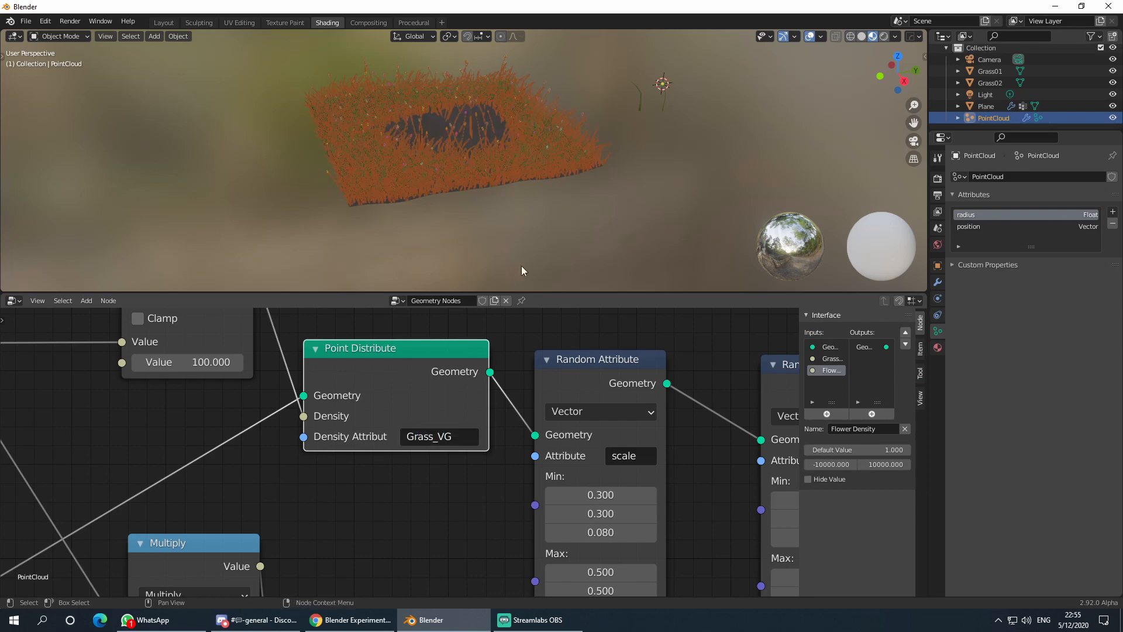
- Orbit over the grass field to inspect the bare centre left by Grass_VG
middle_drag(521, 266, 623, 185)
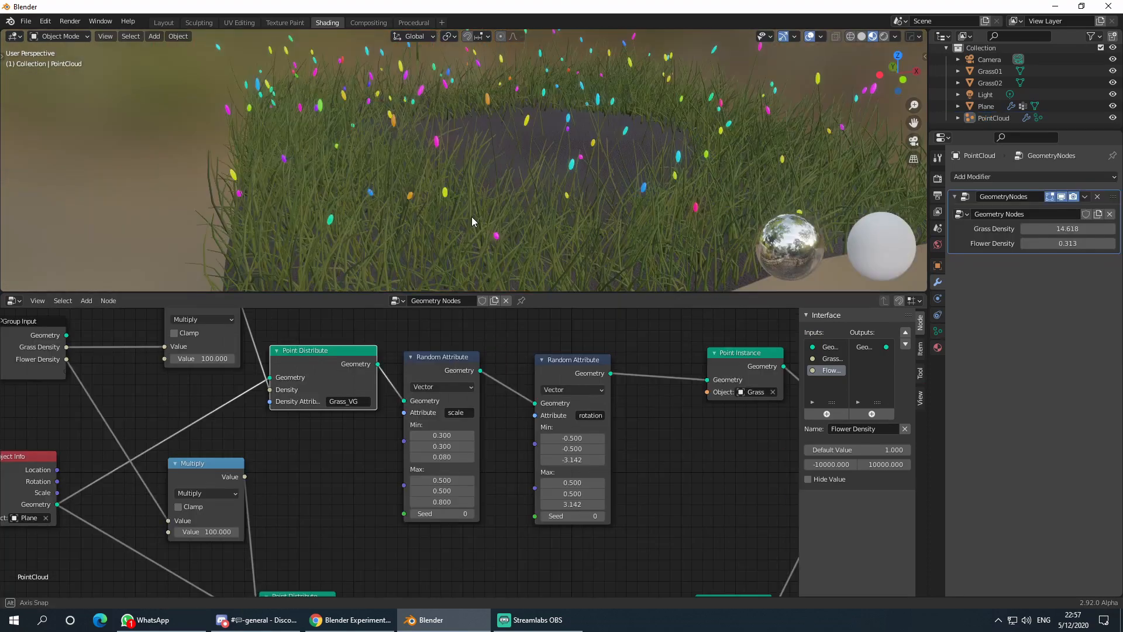
scroll(580, 189, down, 4)
middle_drag(471, 216, 624, 182)
scroll(604, 230, up, 6)
scroll(538, 140, down, 2)
click(621, 184)
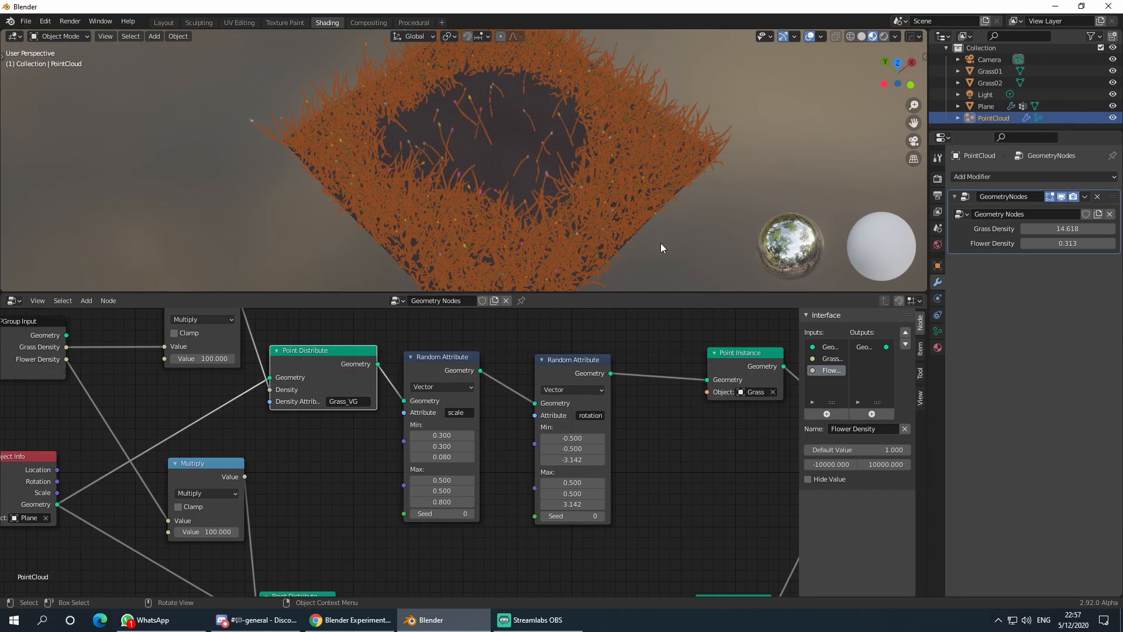
middle_drag(661, 243, 660, 228)
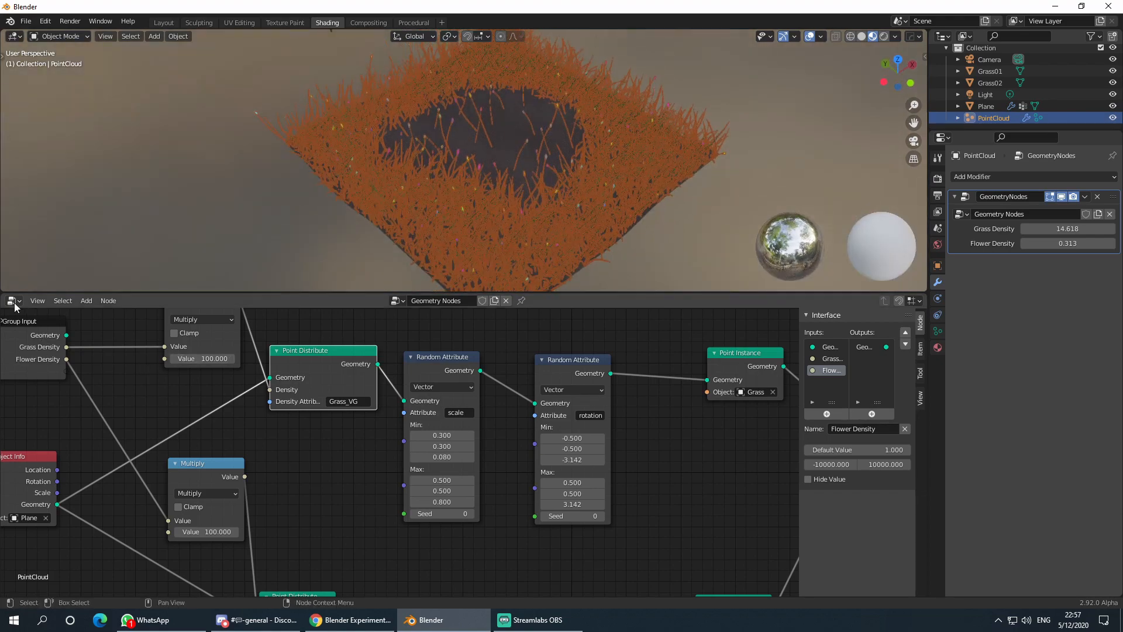
- Select the plane, hide the PointCloud, enter Weight Paint, and add a new vertex group
click(507, 143)
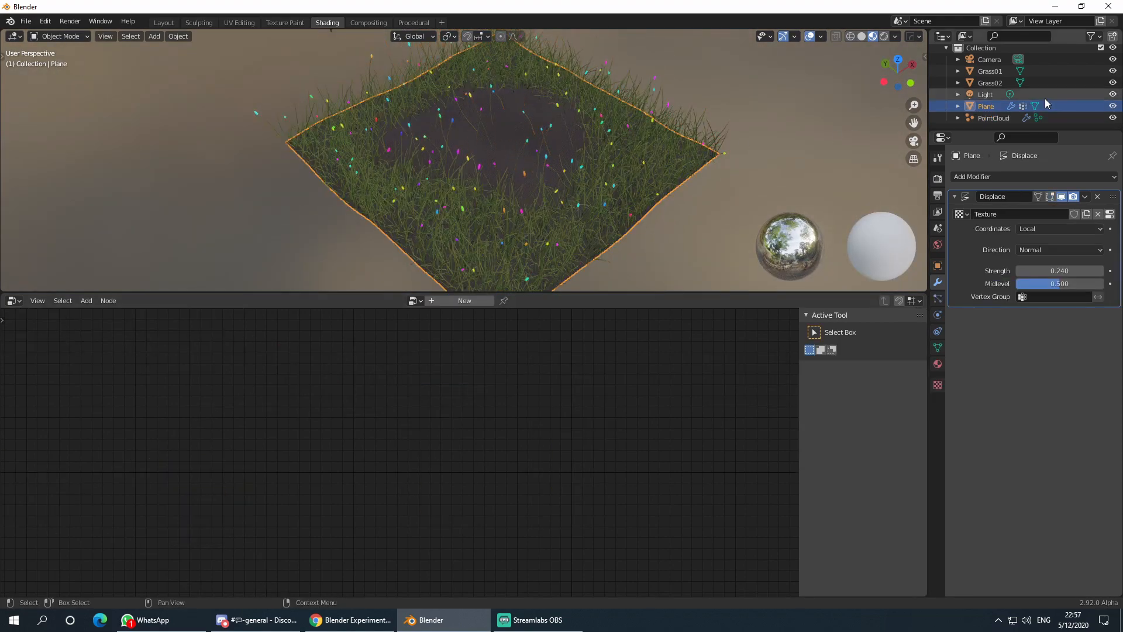
click(1112, 117)
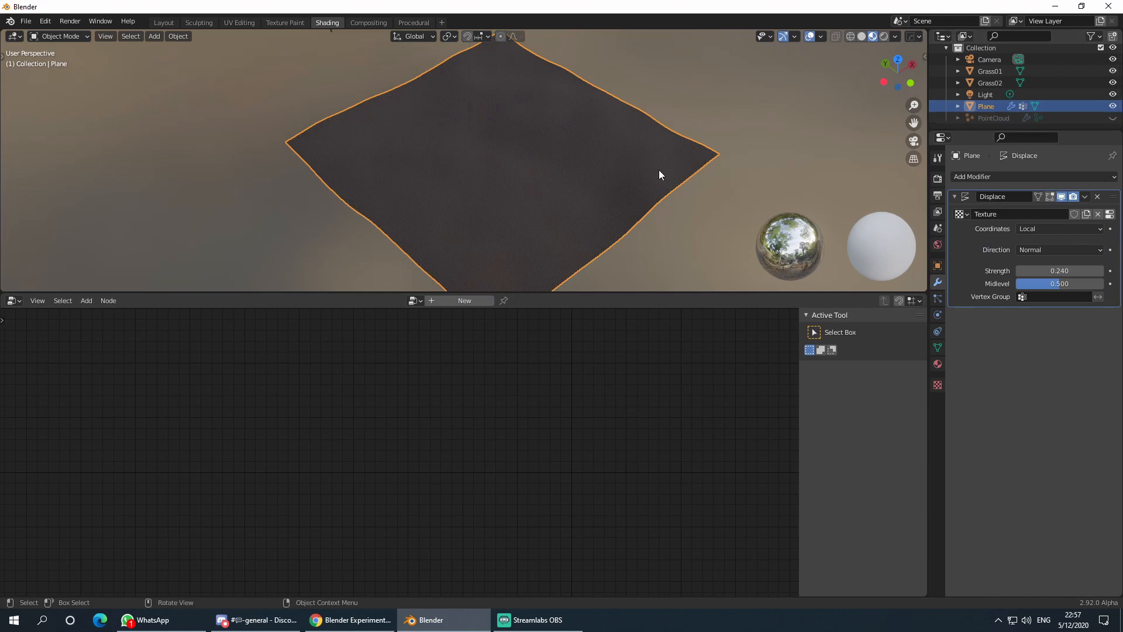
click(11, 301)
click(58, 36)
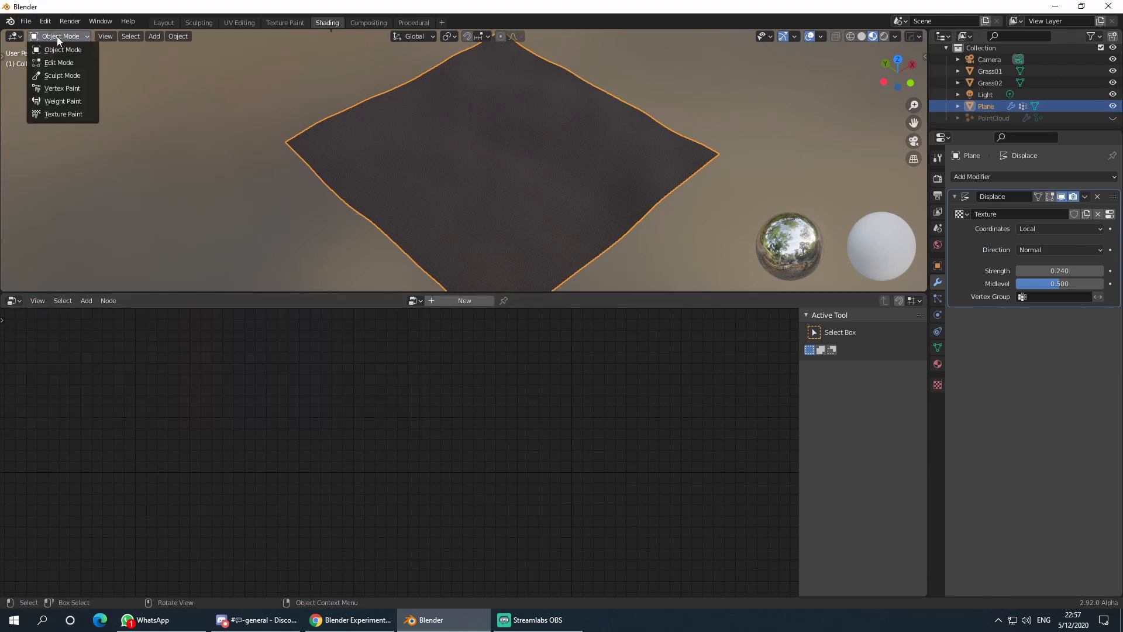
click(64, 103)
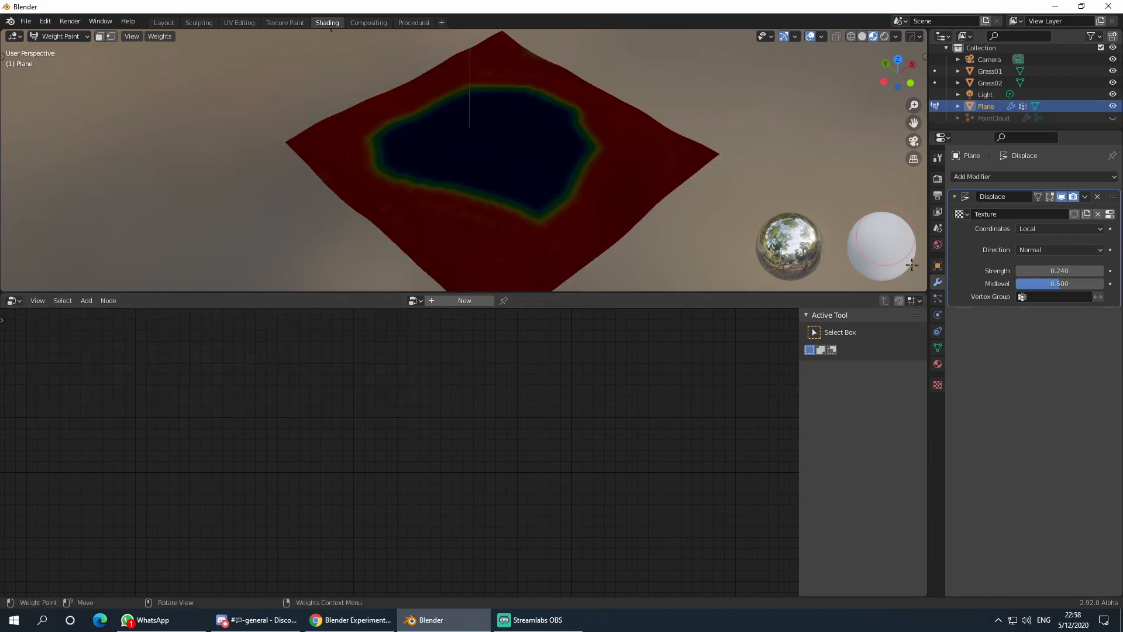
click(937, 347)
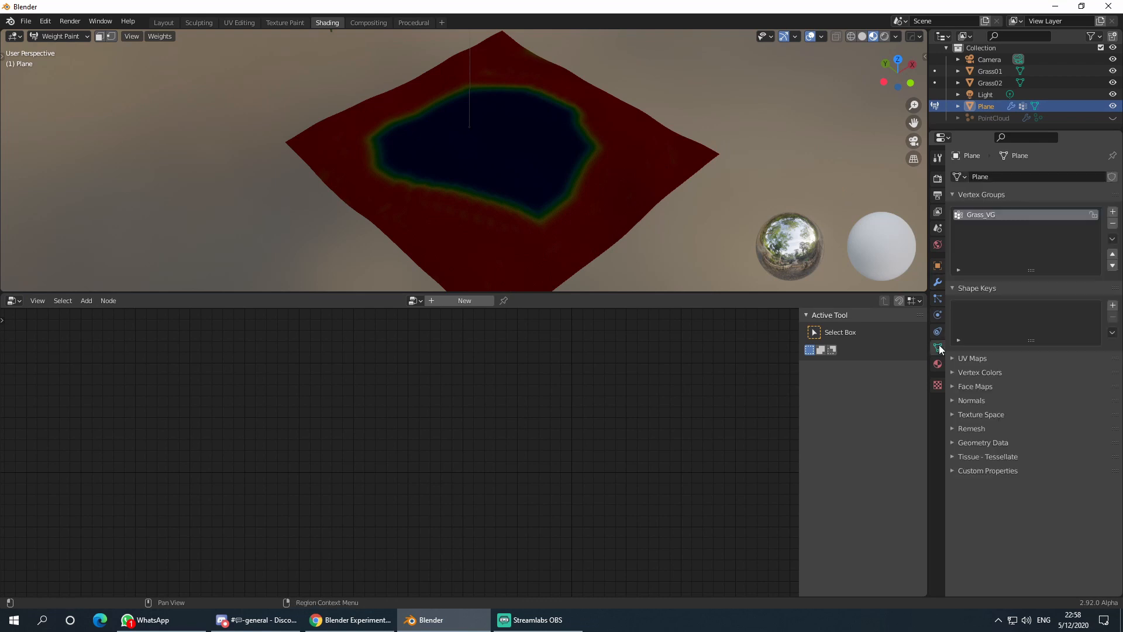
click(1112, 212)
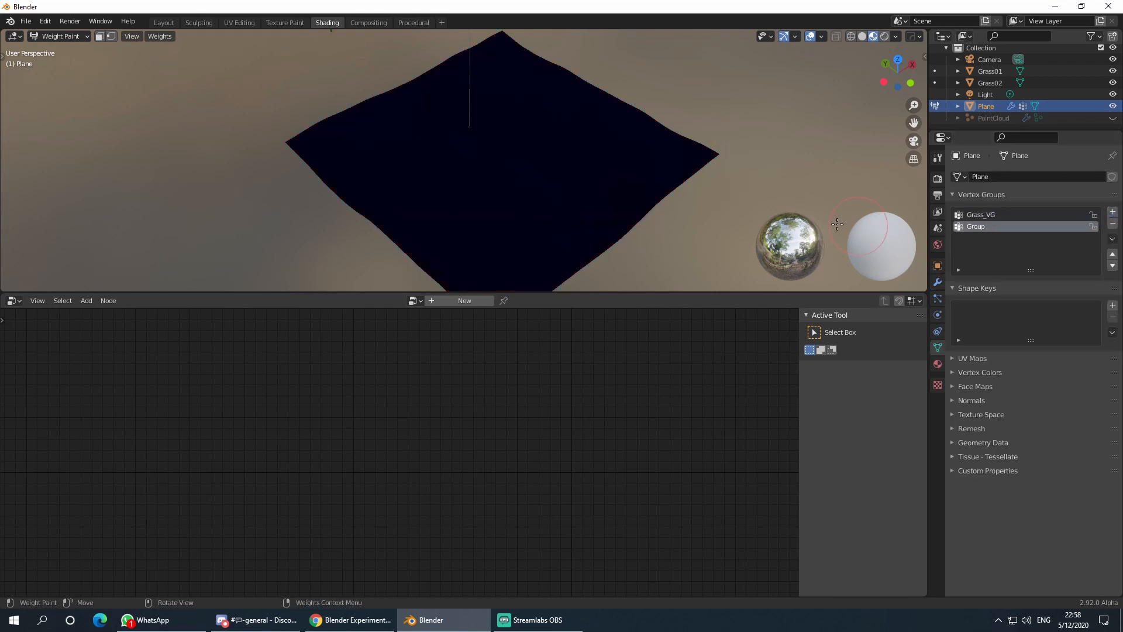
- Paint weight around the plane's outer edges, name the group Flowers_VG, and return to Object Mode
shift+middle_drag(649, 174, 616, 153)
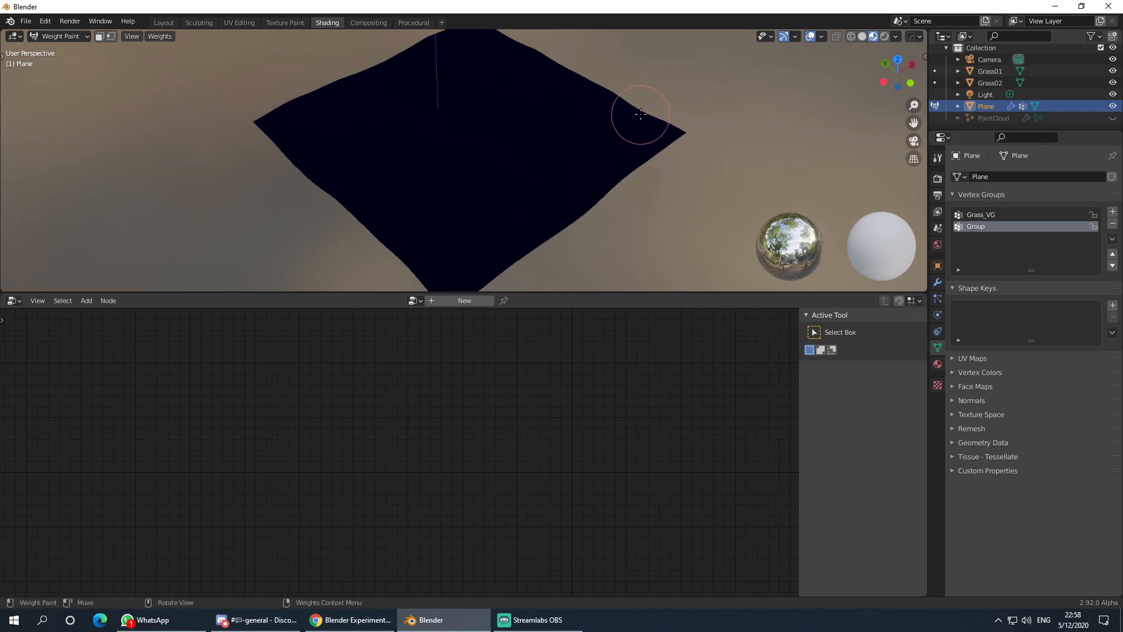
mouse_move(641, 114)
mouse_down()
mouse_move(653, 137)
mouse_move(623, 126)
mouse_move(626, 170)
mouse_move(613, 176)
mouse_move(655, 132)
mouse_move(515, 37)
mouse_move(468, 34)
mouse_move(482, 45)
mouse_move(401, 45)
mouse_move(308, 100)
mouse_move(275, 105)
mouse_move(306, 154)
mouse_move(321, 100)
mouse_move(369, 193)
mouse_move(363, 244)
mouse_move(487, 297)
mouse_move(450, 285)
mouse_move(531, 238)
mouse_move(475, 276)
mouse_up()
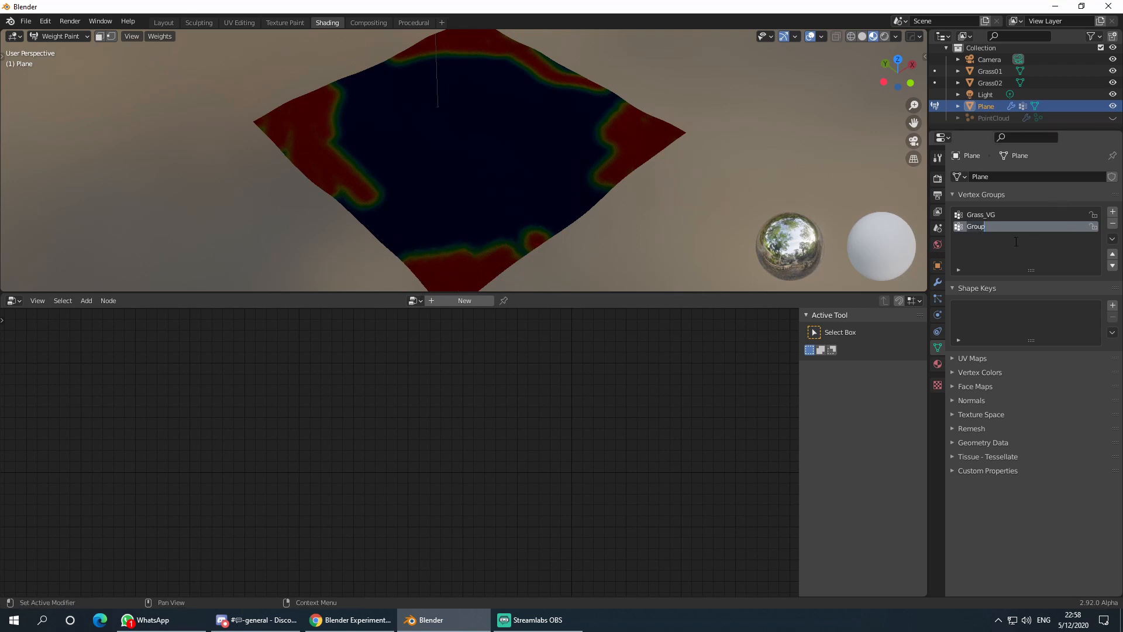
text(Flowers_VG)
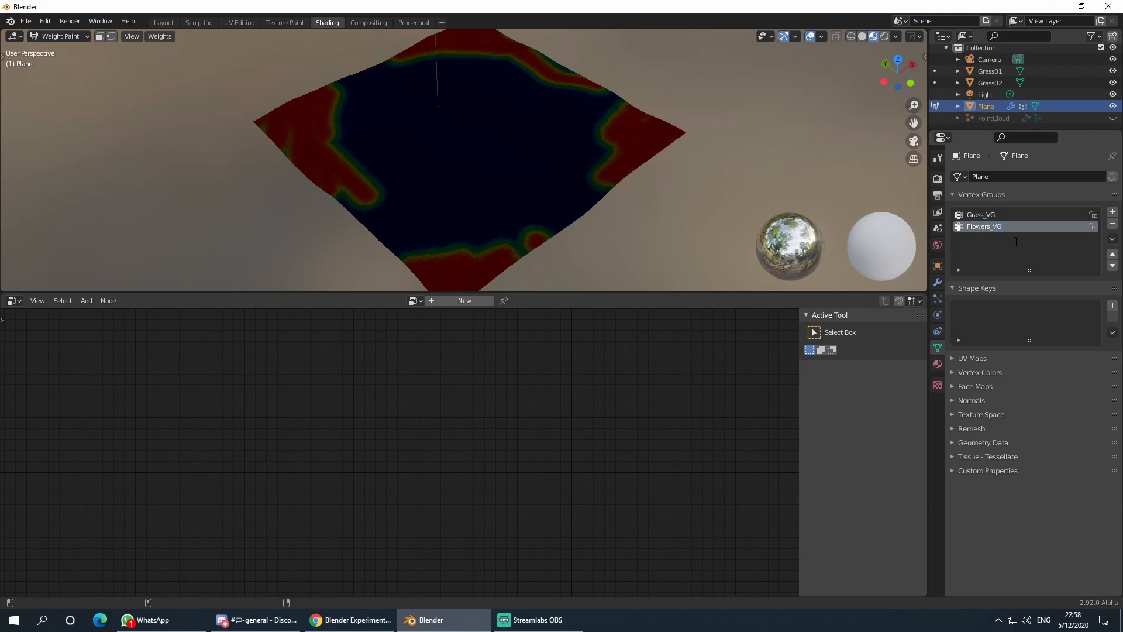
key(Return)
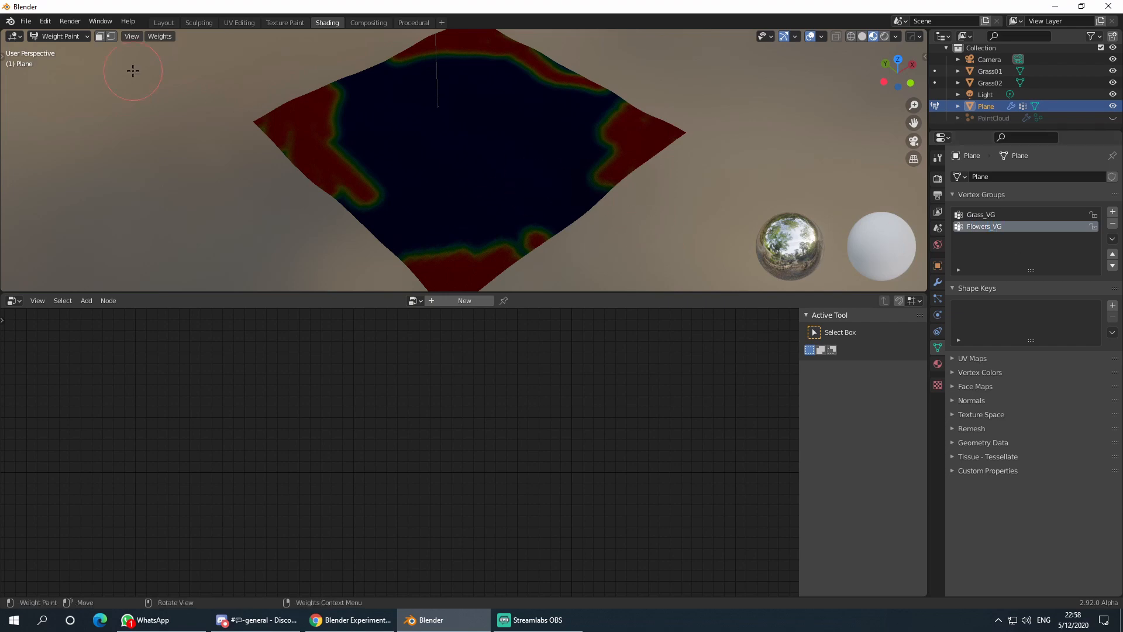
click(59, 36)
click(50, 48)
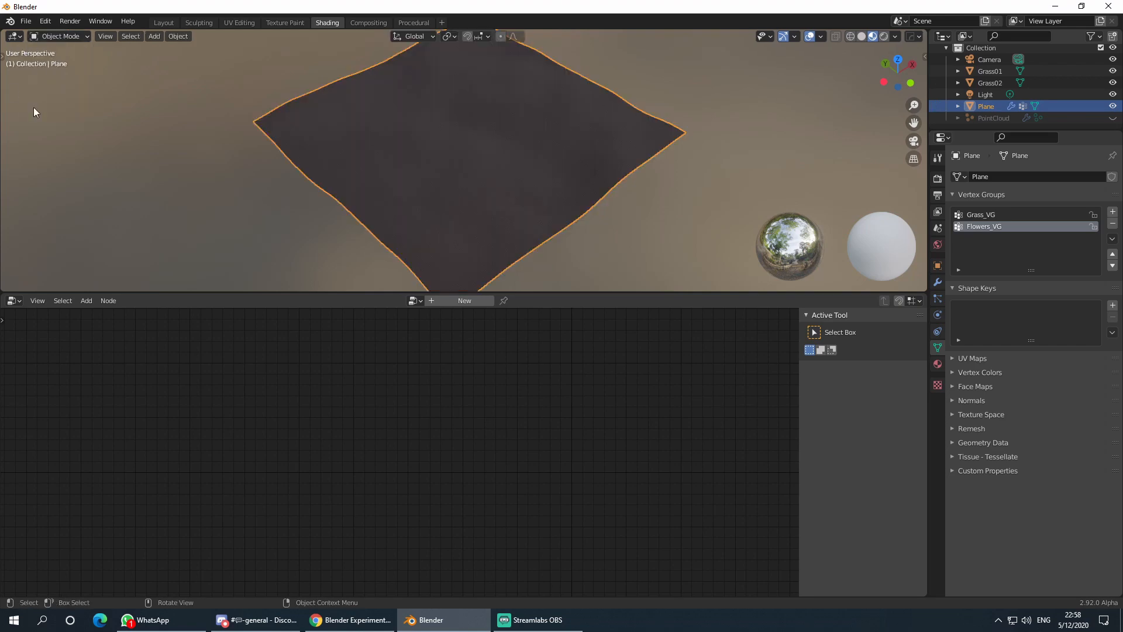
- Unhide and select the PointCloud, bringing the flower Point Distribute nodes into view
click(1112, 117)
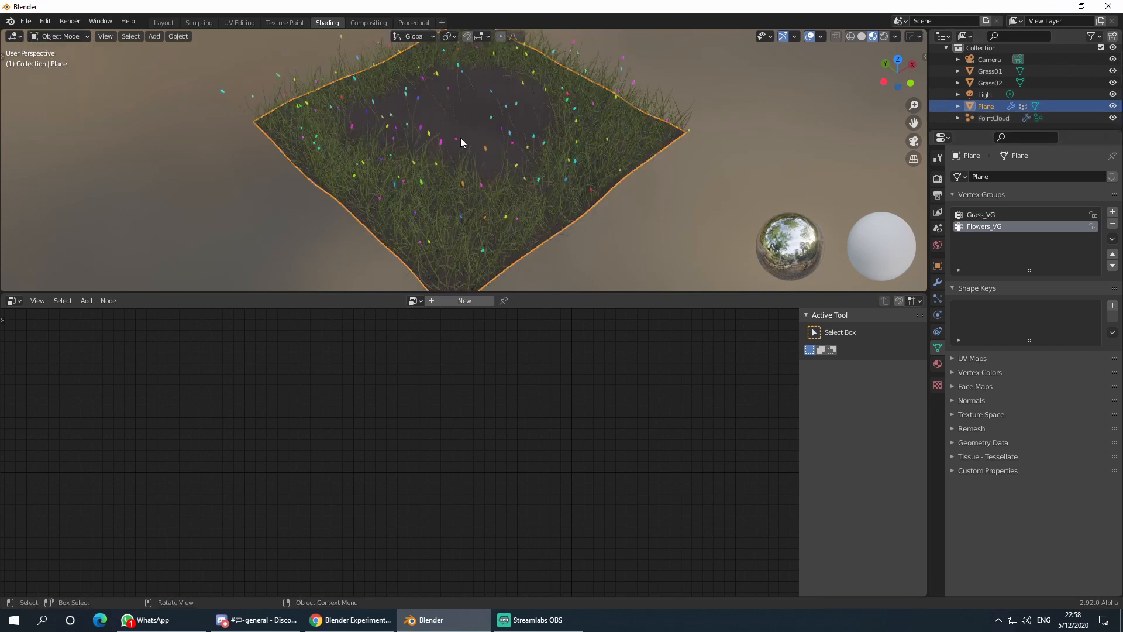
click(461, 139)
scroll(326, 489, down, 2)
middle_drag(331, 475, 388, 419)
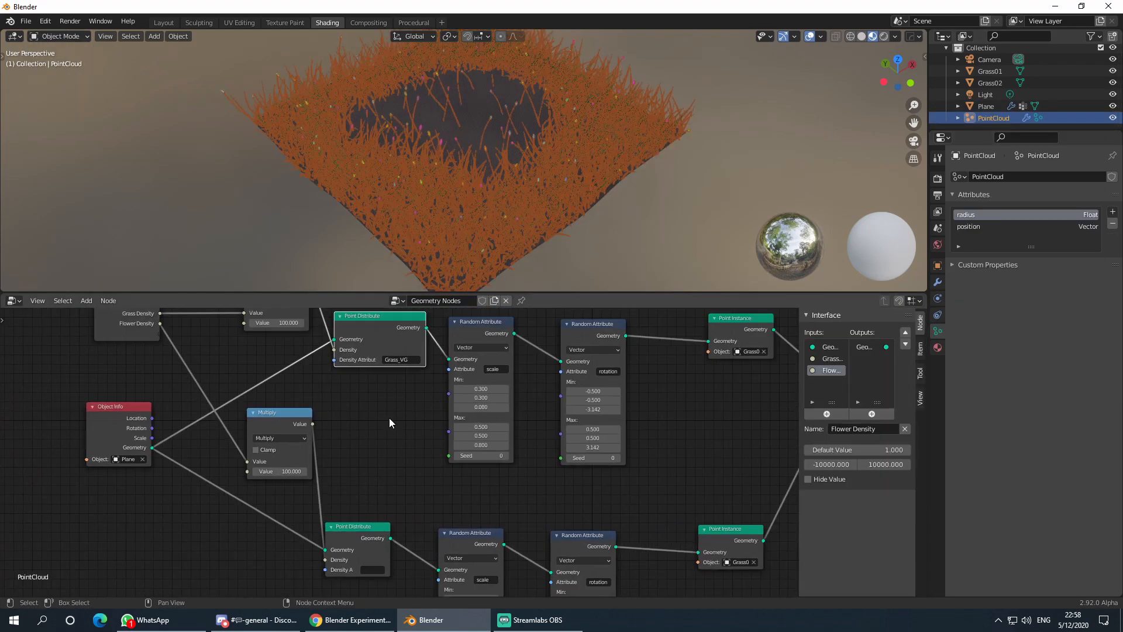
scroll(391, 421, down, 2)
middle_drag(670, 439, 741, 403)
scroll(504, 448, up, 4)
scroll(381, 451, down, 1)
middle_drag(381, 451, 515, 402)
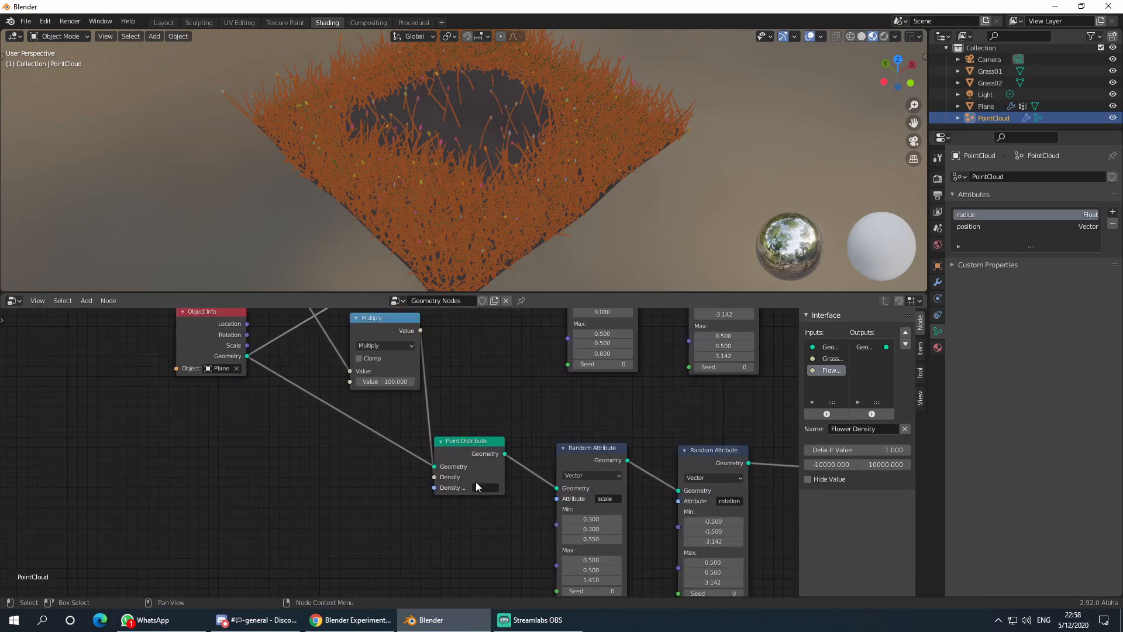
scroll(475, 486, up, 4)
- Set the flower Point Distribute node's Density Attribute to Flowers_VG
click(480, 388)
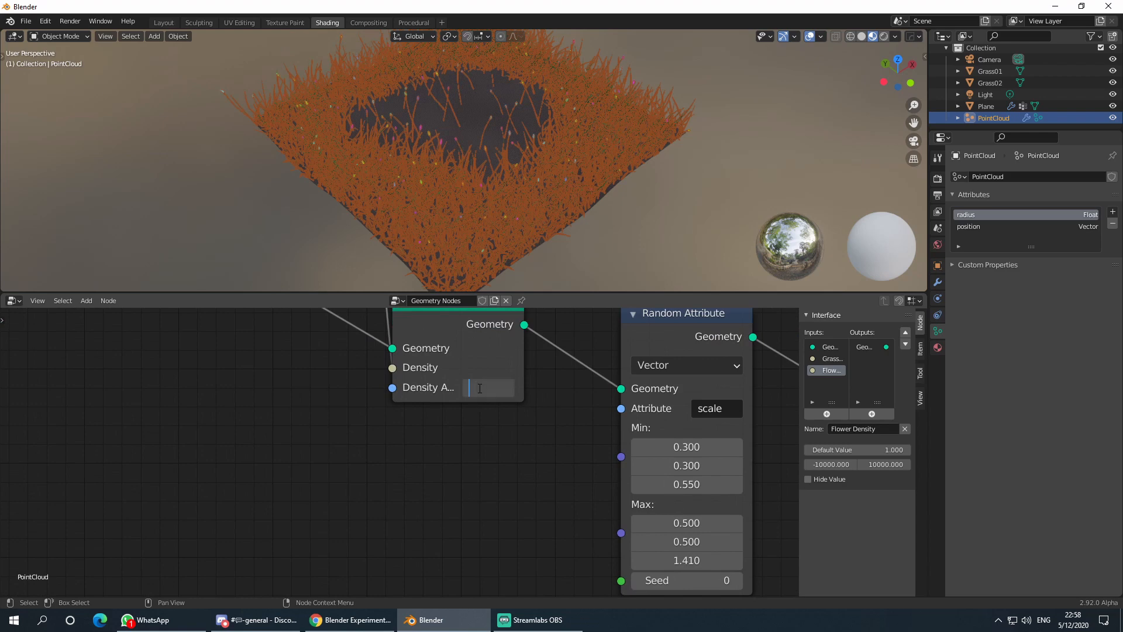
text(Flowers )
text(C)
key(BackSpace)
text(VG)
key(Return)
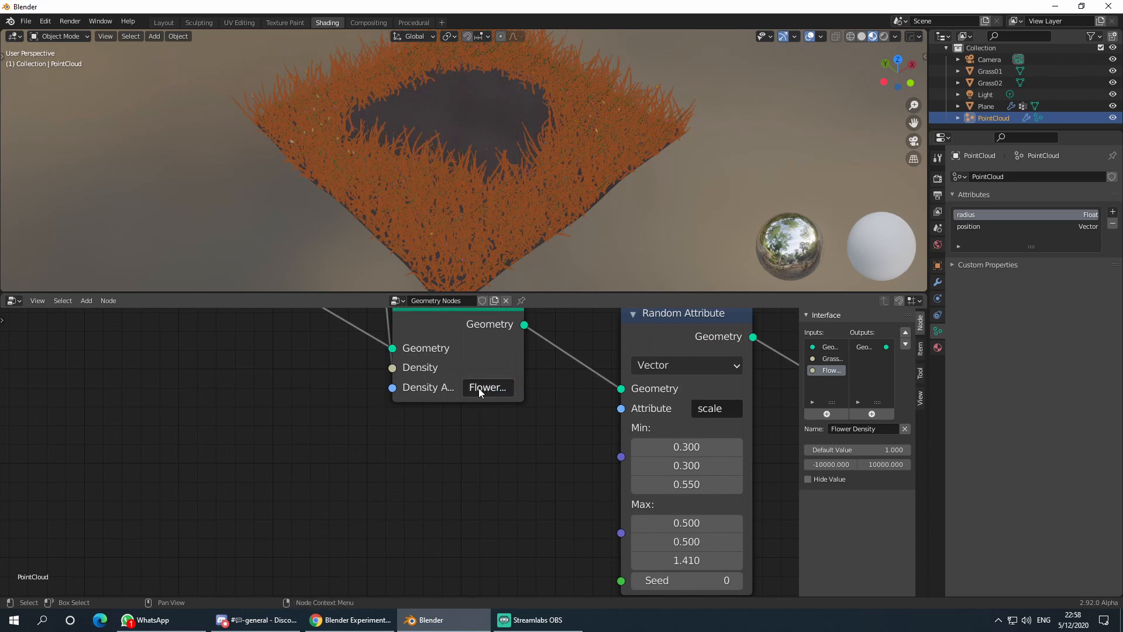
- Deselect the grass and orbit around the field to confirm the centre stays bare
click(711, 227)
scroll(662, 197, down, 3)
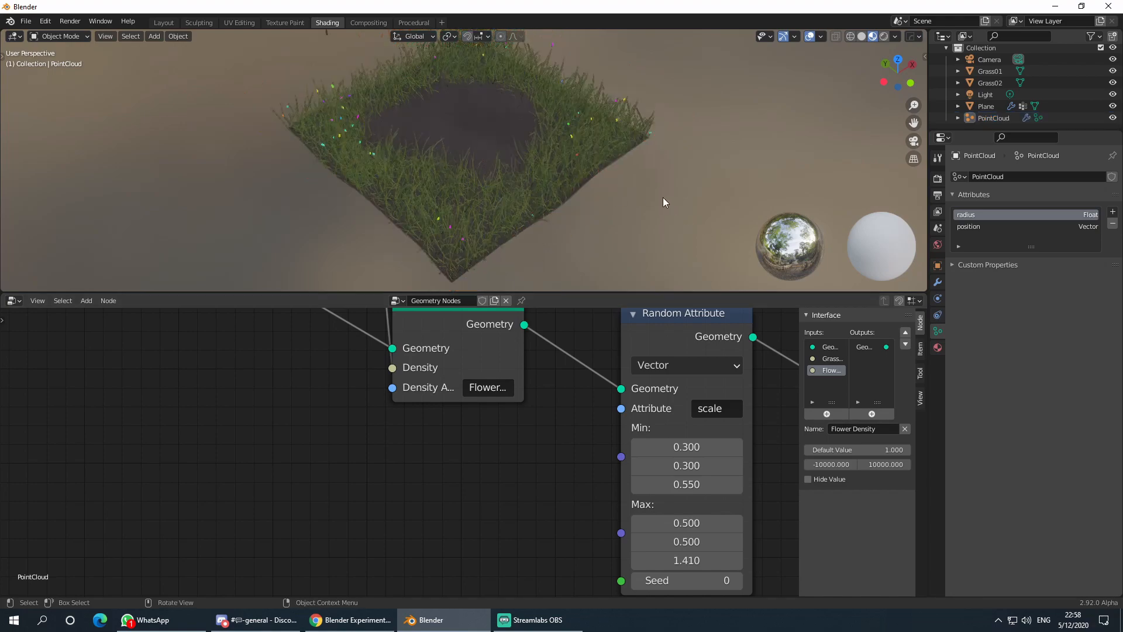
middle_drag(662, 197, 629, 186)
scroll(597, 164, up, 4)
scroll(672, 131, down, 5)
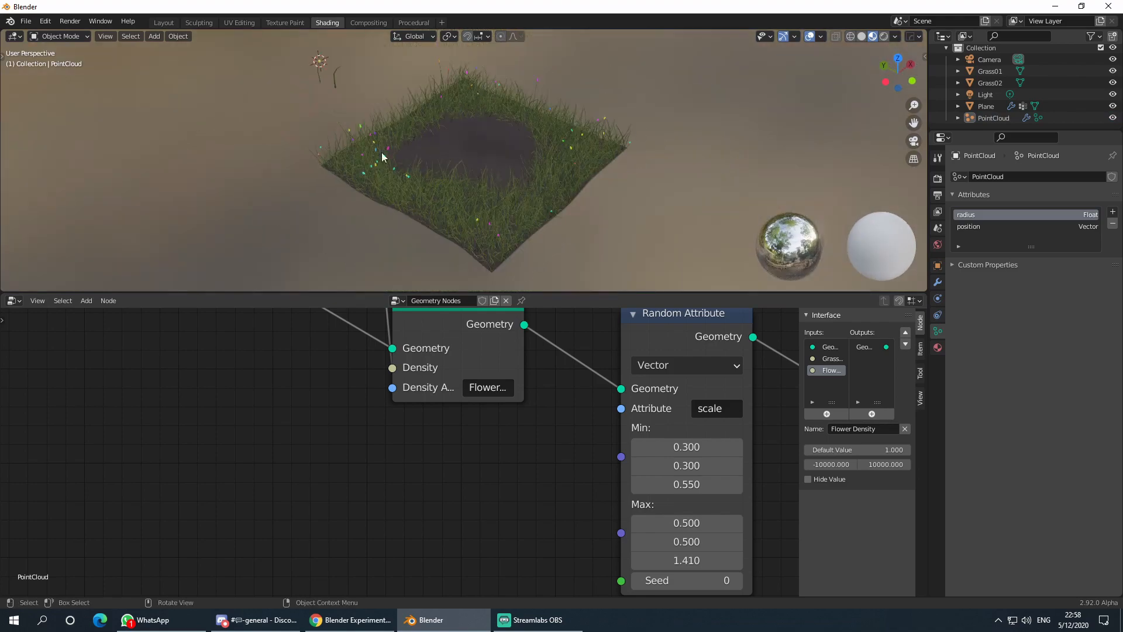
scroll(381, 165, up, 5)
middle_drag(381, 165, 582, 160)
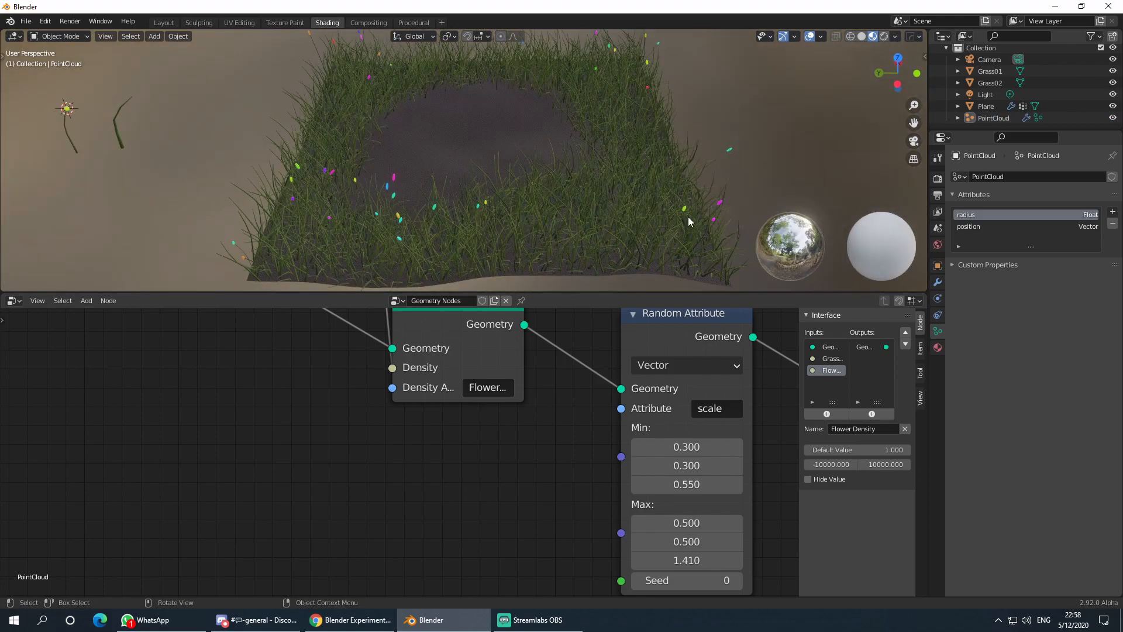
scroll(669, 212, down, 3)
middle_drag(667, 205, 508, 177)
scroll(508, 178, up, 4)
middle_drag(599, 171, 536, 162)
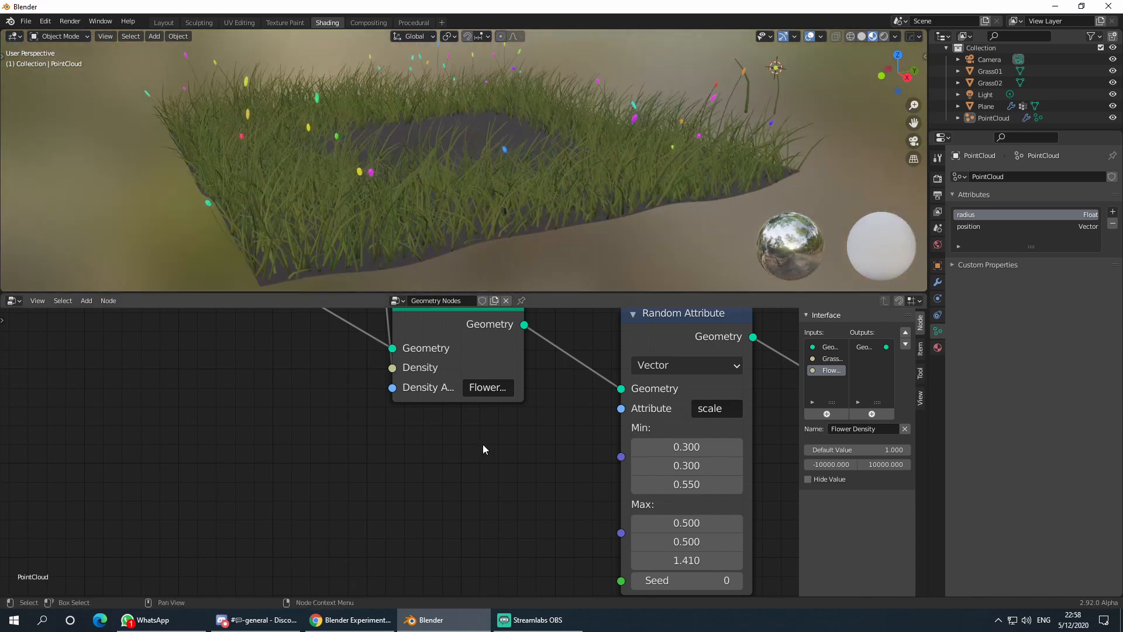
scroll(482, 449, down, 4)
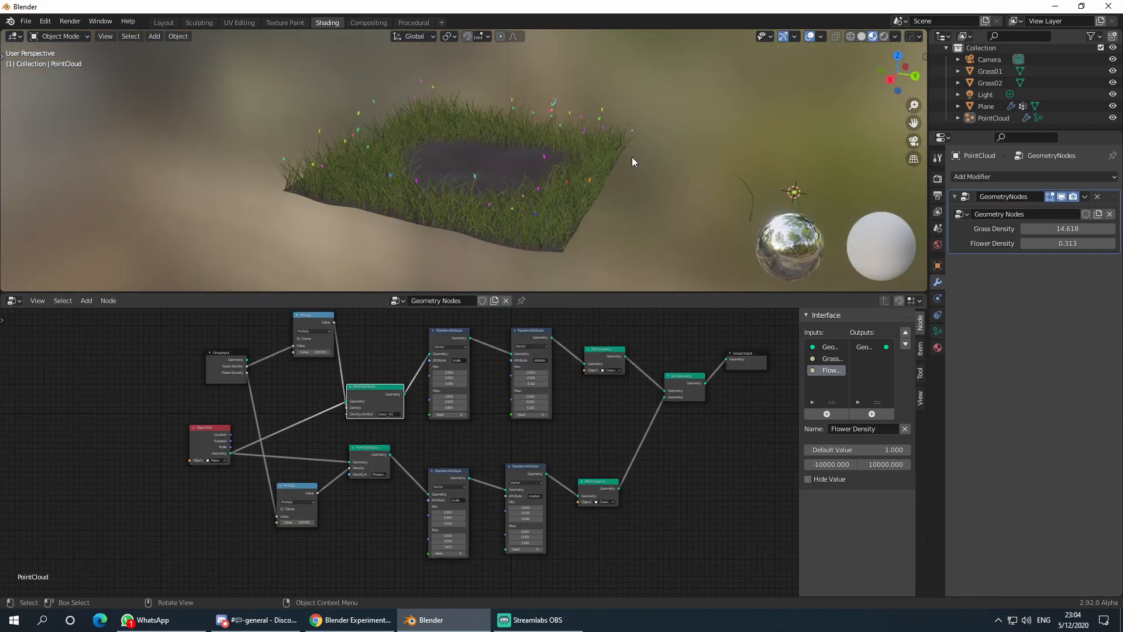
mouse_move(632, 157)
middle_down()
mouse_move(648, 159)
mouse_move(646, 171)
middle_up()
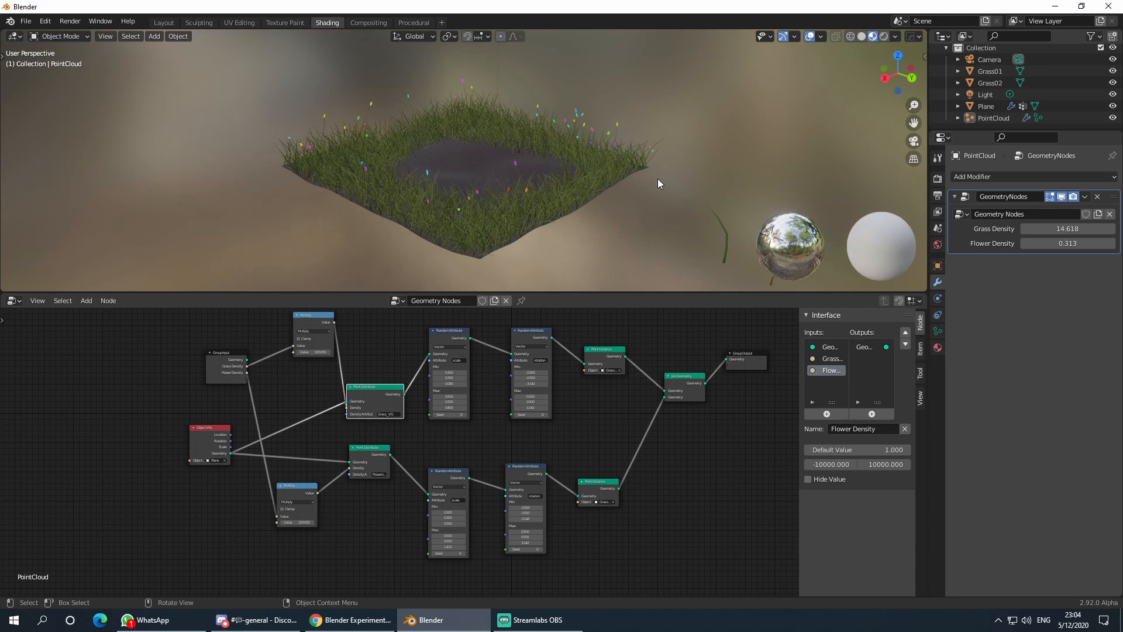
middle_drag(698, 155, 647, 217)
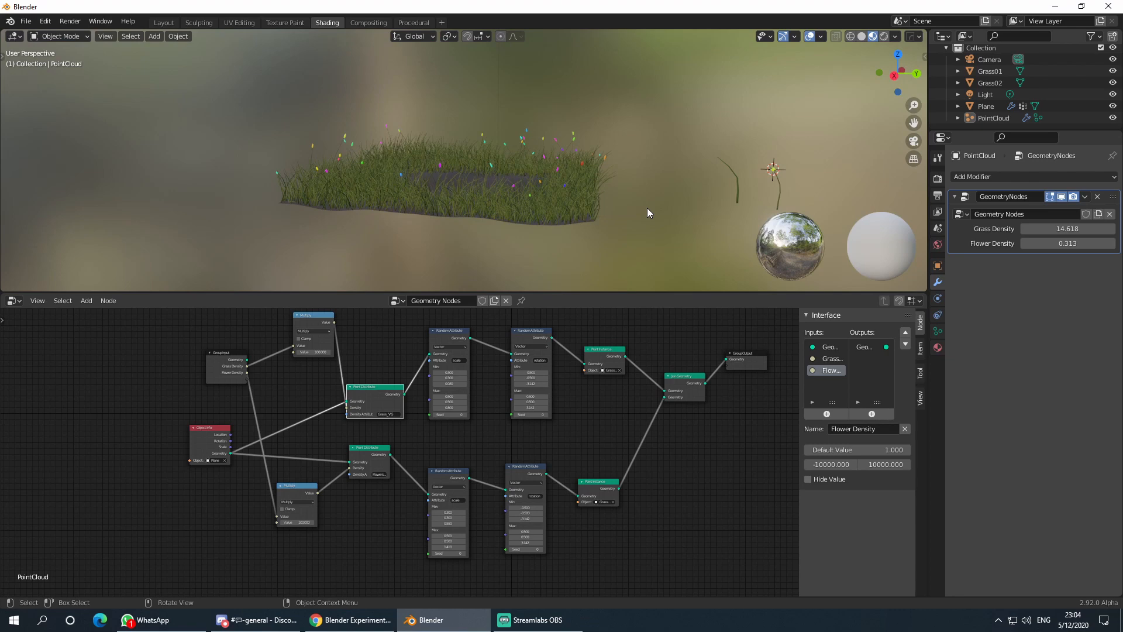